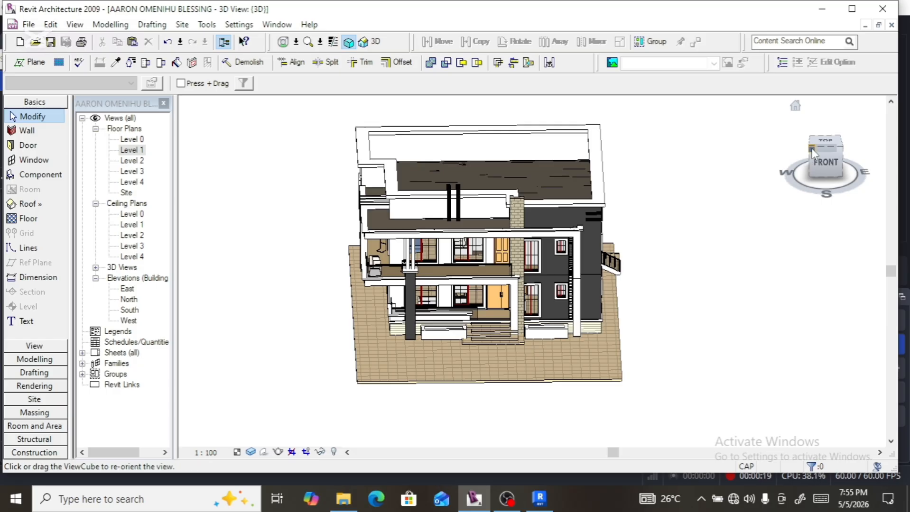
# Step: Orbit the 3D model to show the building's front and left sides, and select the paved site floor
pyautogui.click(819, 159)
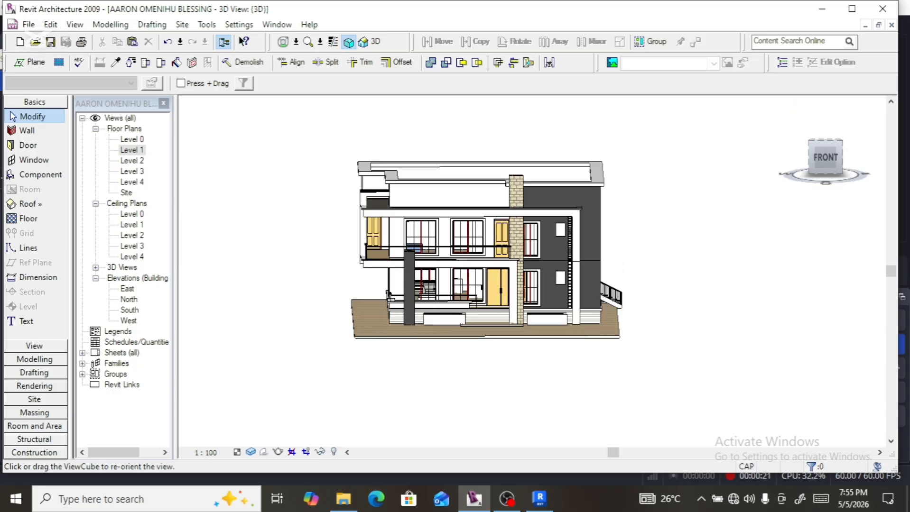
pyautogui.moveTo(812, 158); pyautogui.dragTo(826, 161)
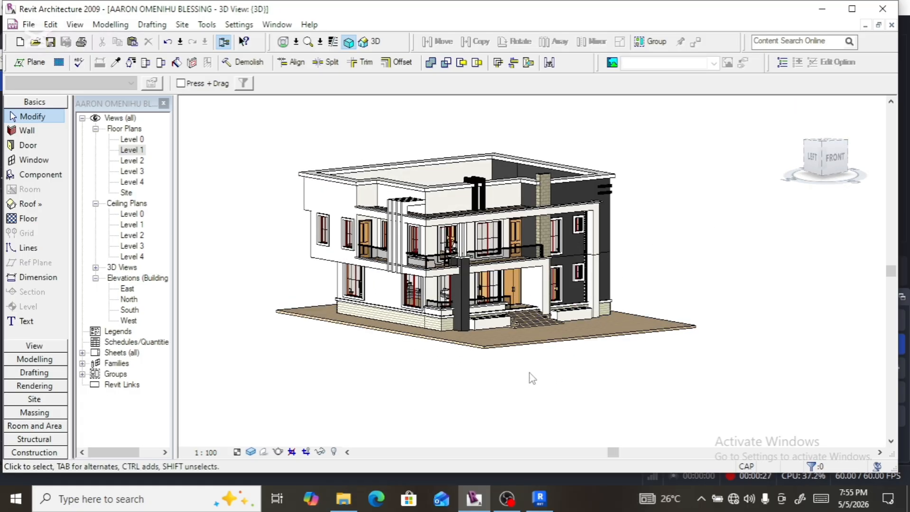
pyautogui.scroll(2, 529, 370)
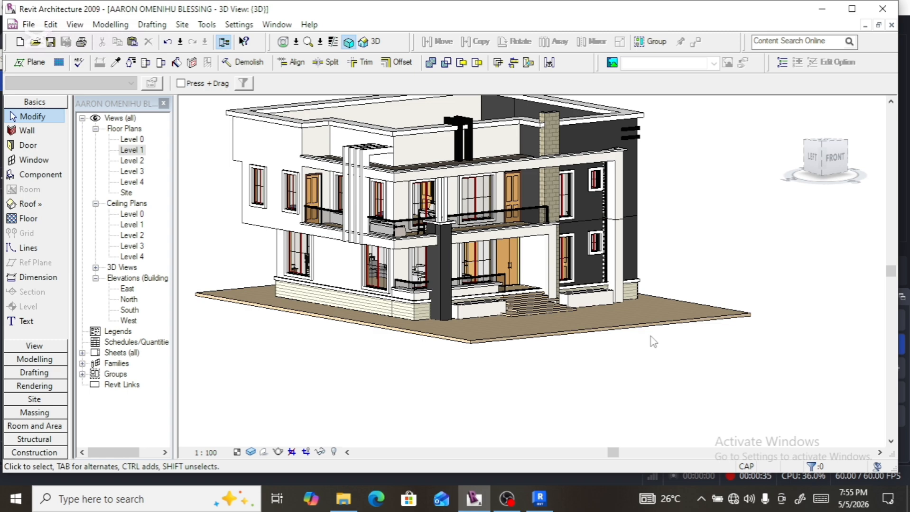
pyautogui.click(469, 349)
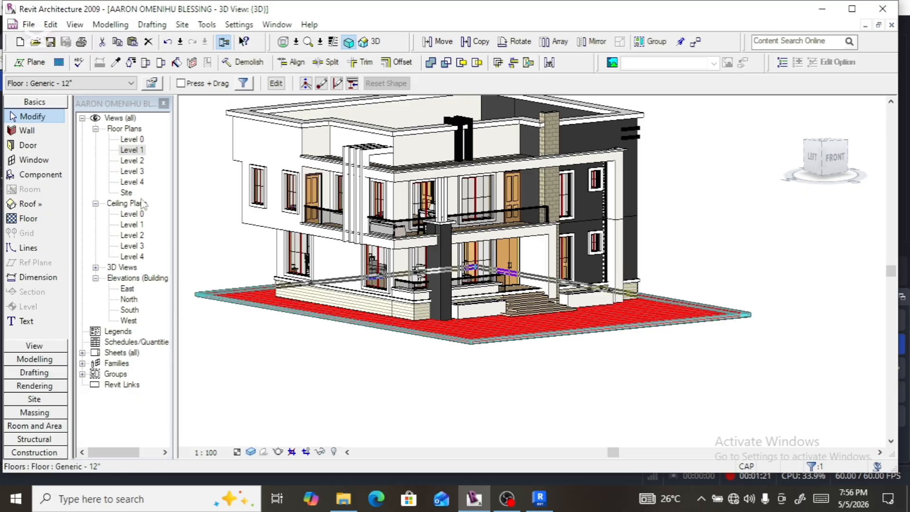
# Step: Open the Level 1 floor plan and examine the rear setback dimension behind the dining area
pyautogui.doubleClick(132, 150)
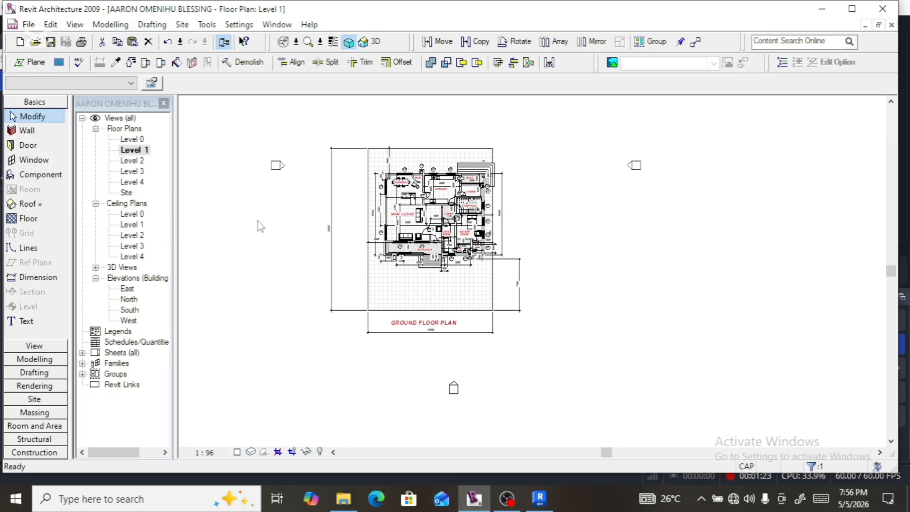
pyautogui.scroll(5, 393, 157)
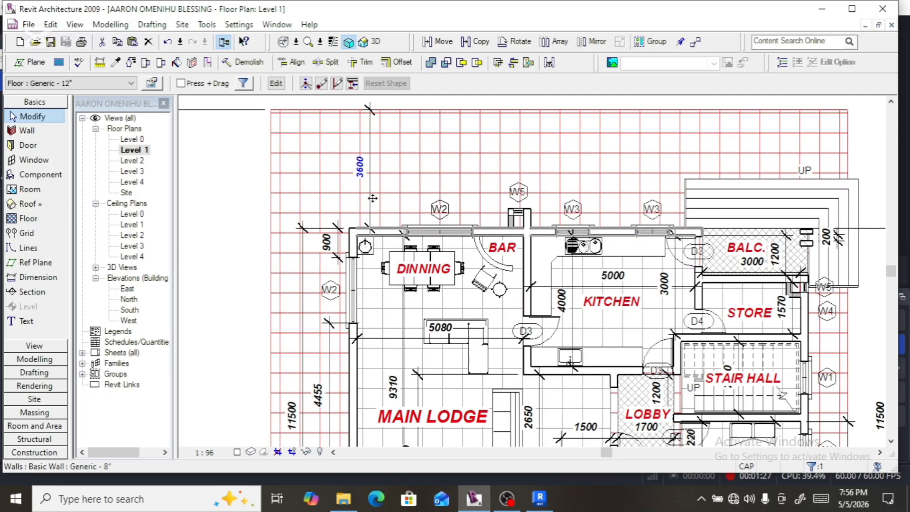
pyautogui.scroll(4, 364, 152)
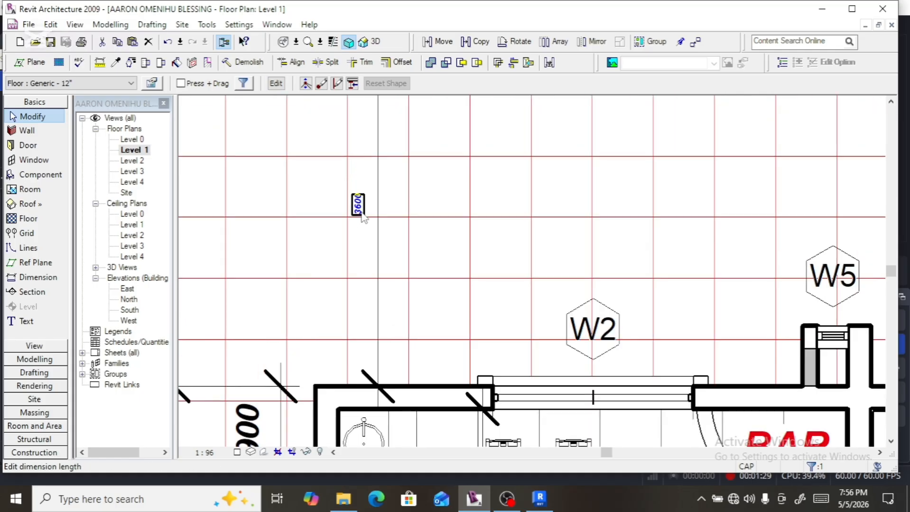
pyautogui.scroll(2, 362, 220)
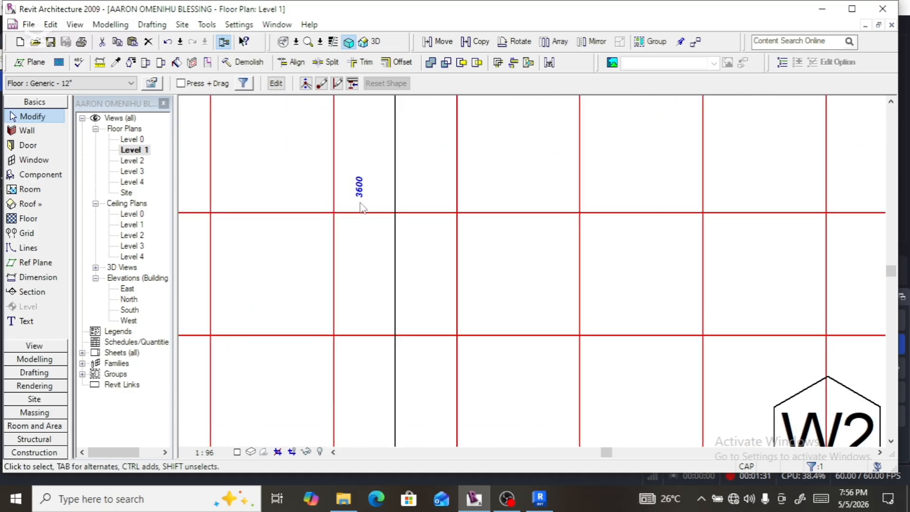
pyautogui.scroll(5, 363, 209)
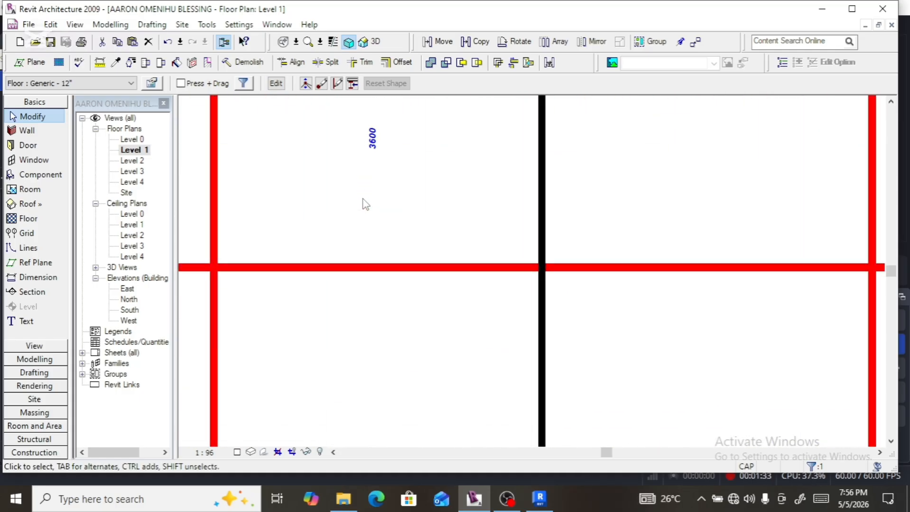
pyautogui.click(363, 199)
pyautogui.scroll(-5, 391, 178)
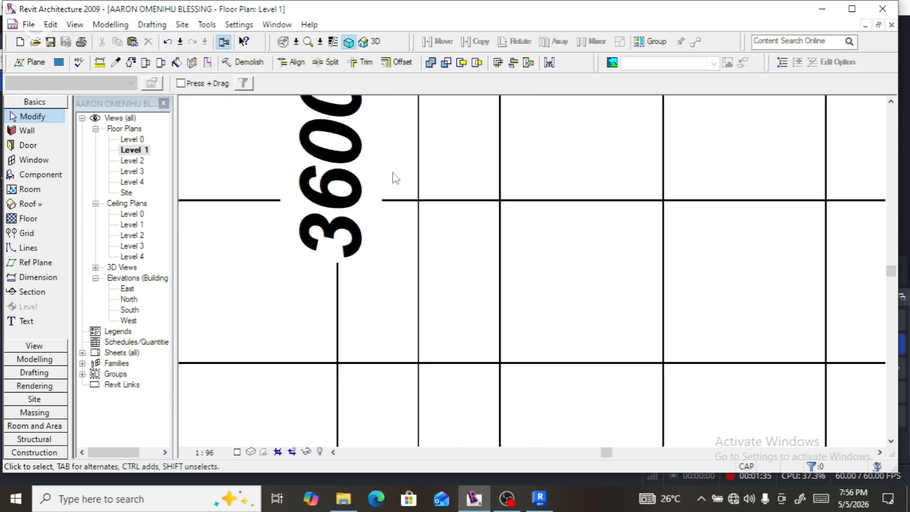
pyautogui.scroll(-2, 401, 176)
pyautogui.scroll(-2, 377, 208)
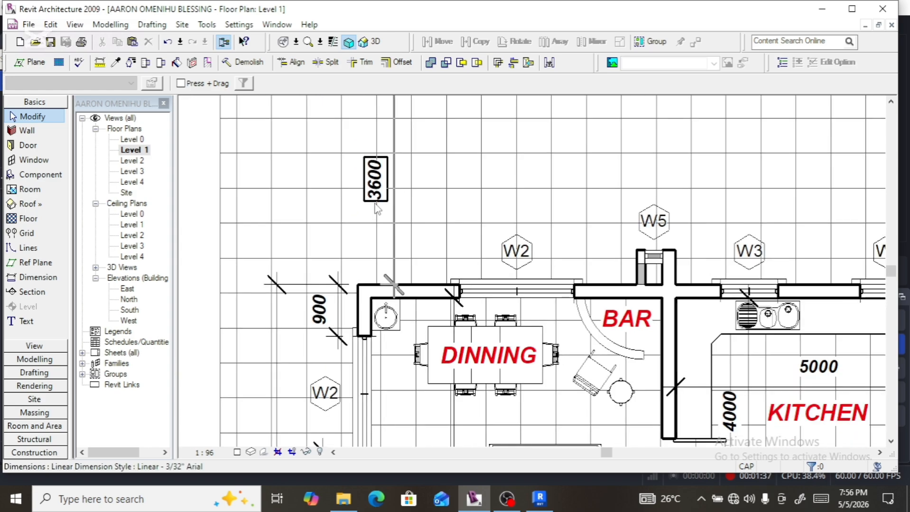
pyautogui.scroll(-4, 350, 195)
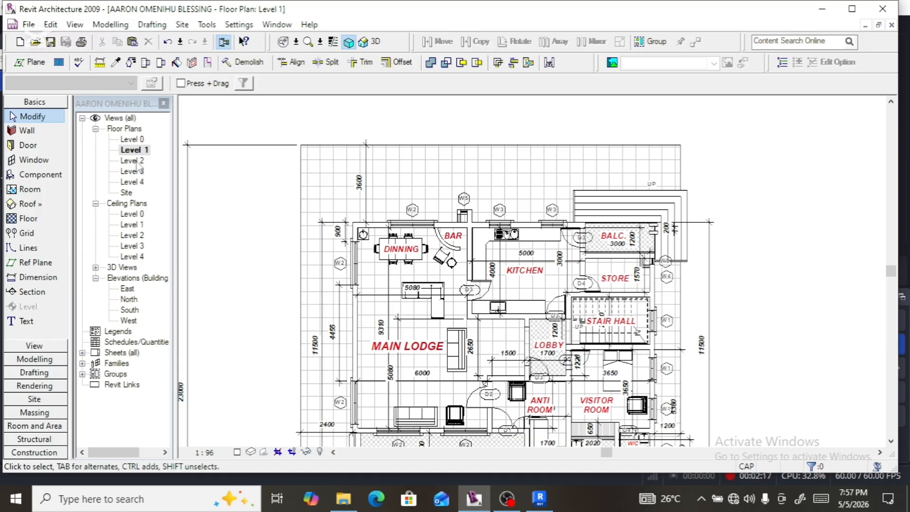
# Step: Open the Site plan and examine the rear and front setback dimensions between the building and the paving edges
pyautogui.doubleClick(126, 193)
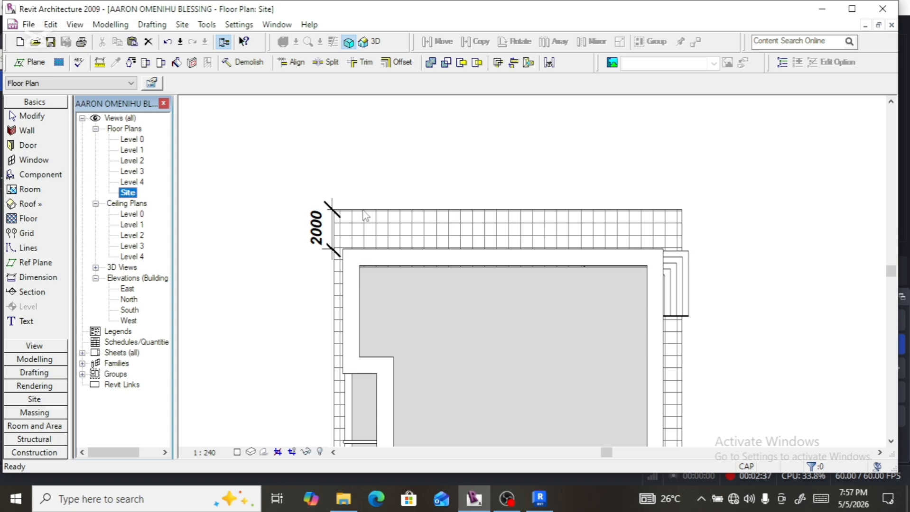
pyautogui.scroll(-2, 366, 223)
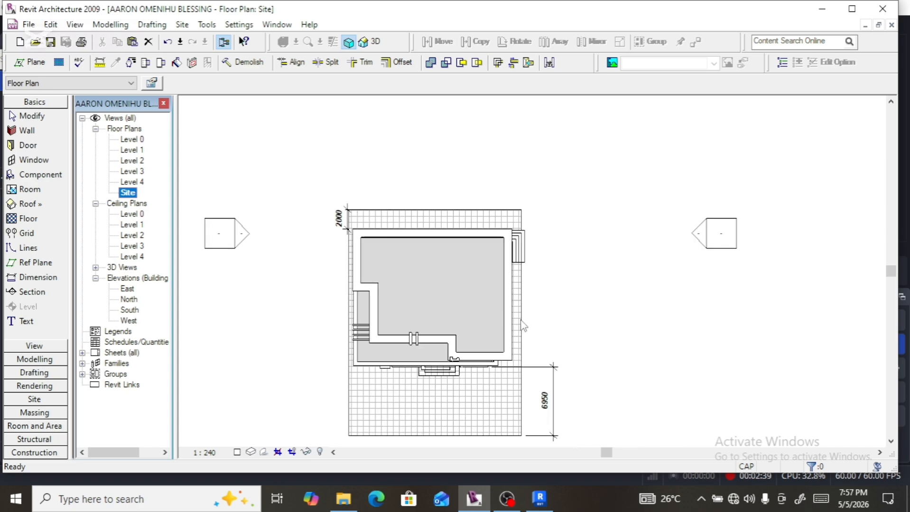
pyautogui.scroll(2, 525, 324)
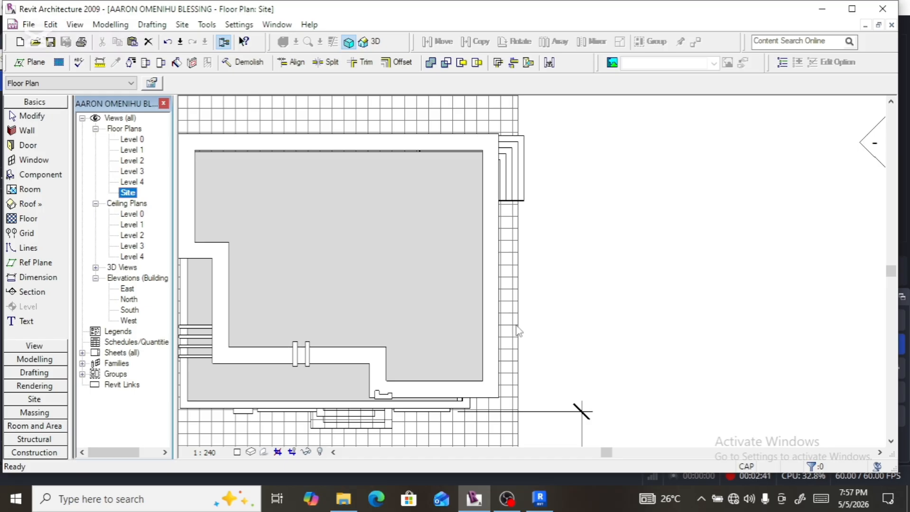
pyautogui.scroll(-1, 501, 327)
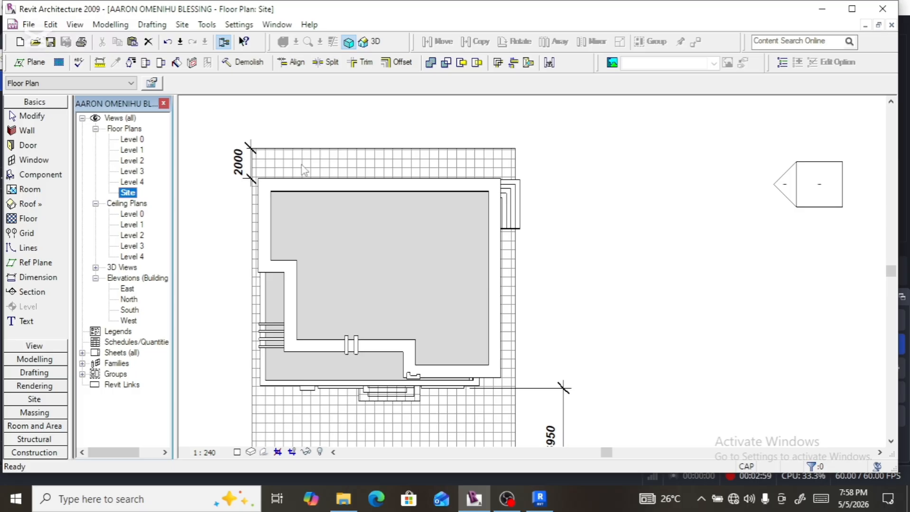
pyautogui.scroll(-4, 303, 165)
pyautogui.scroll(5, 370, 275)
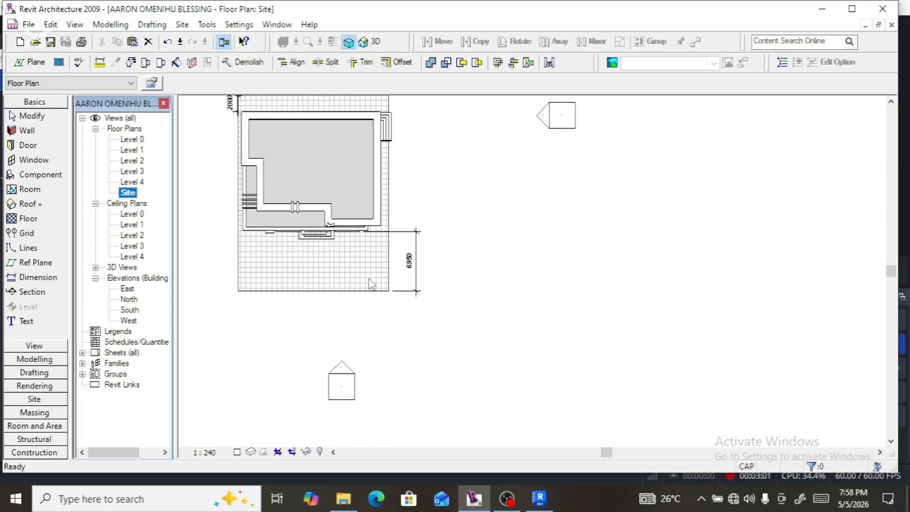
pyautogui.scroll(2, 353, 203)
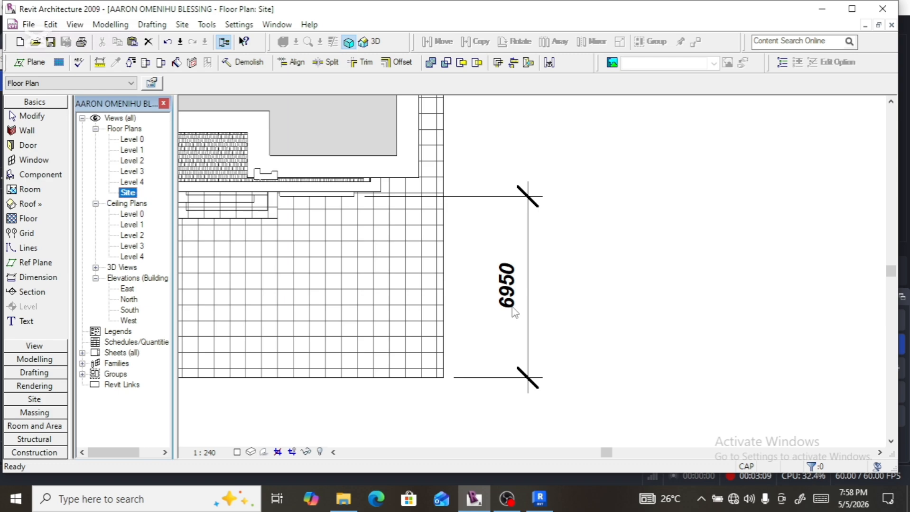
pyautogui.scroll(-1, 515, 313)
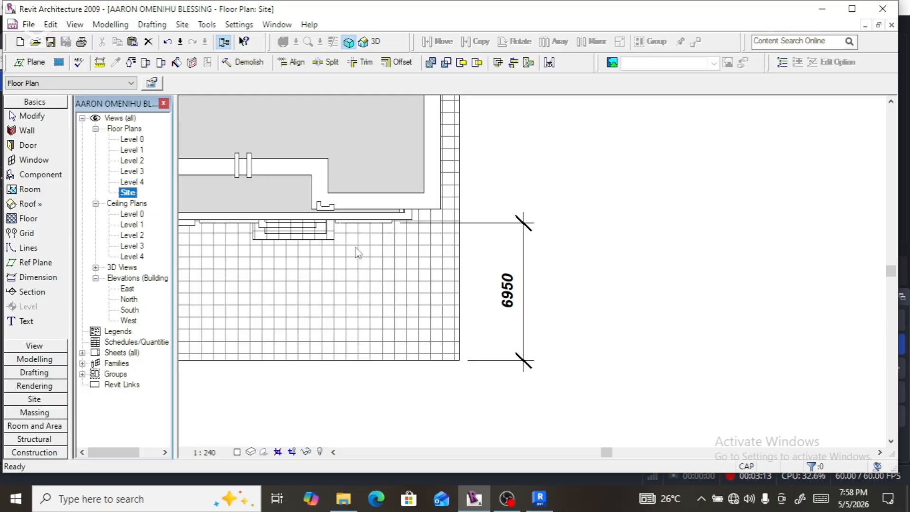
pyautogui.scroll(1, 369, 224)
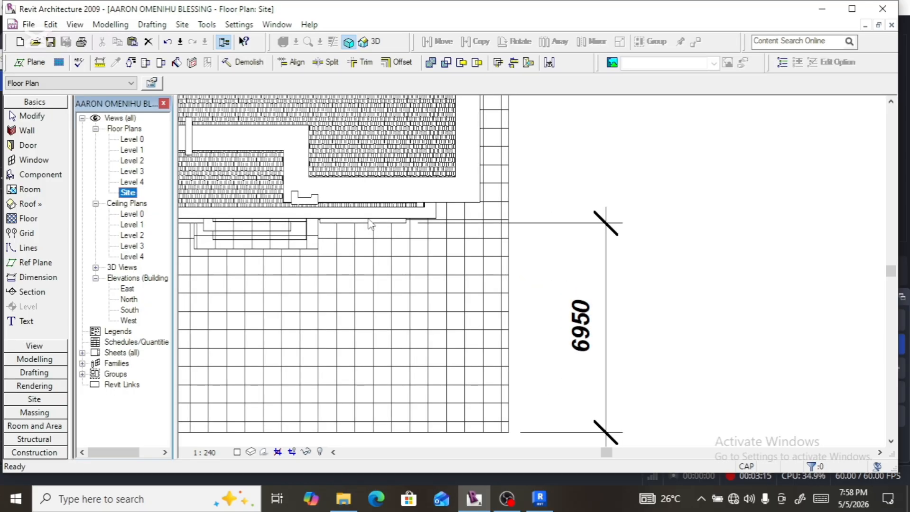
pyautogui.scroll(1, 370, 224)
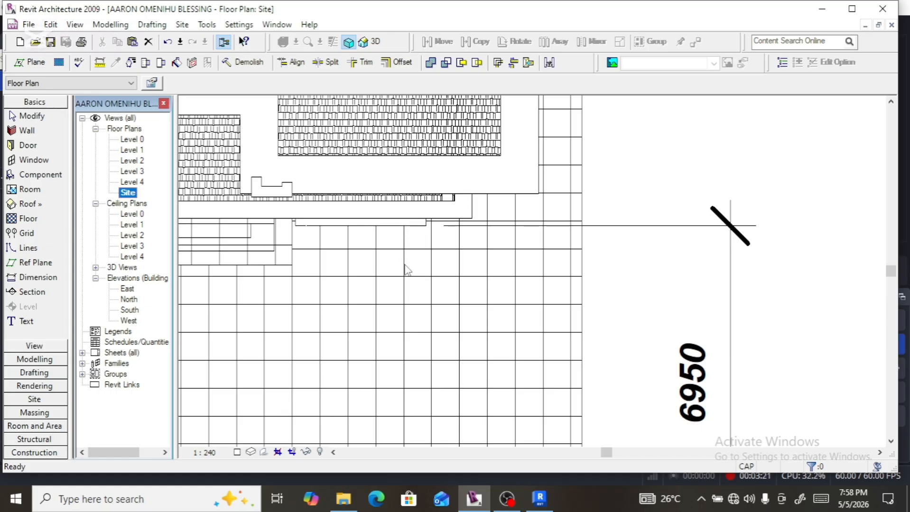
pyautogui.scroll(-2, 404, 268)
pyautogui.scroll(-1, 405, 266)
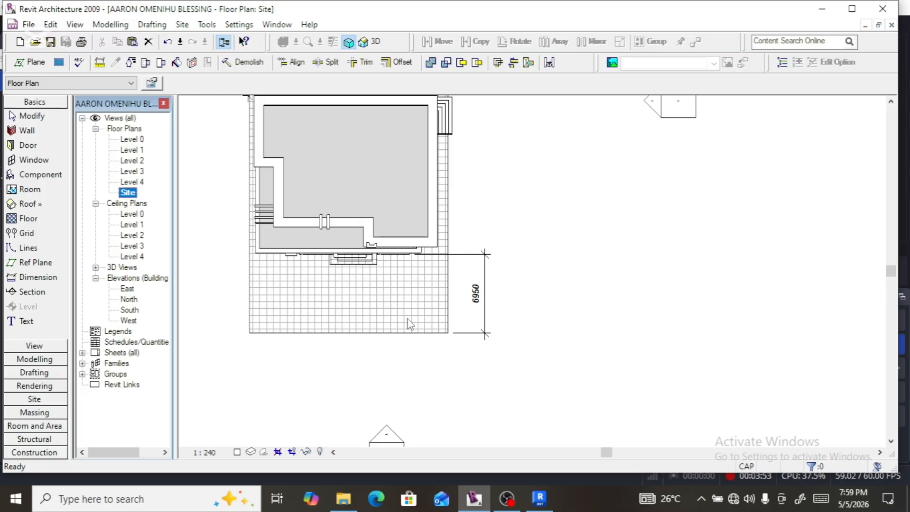
pyautogui.scroll(-1, 410, 324)
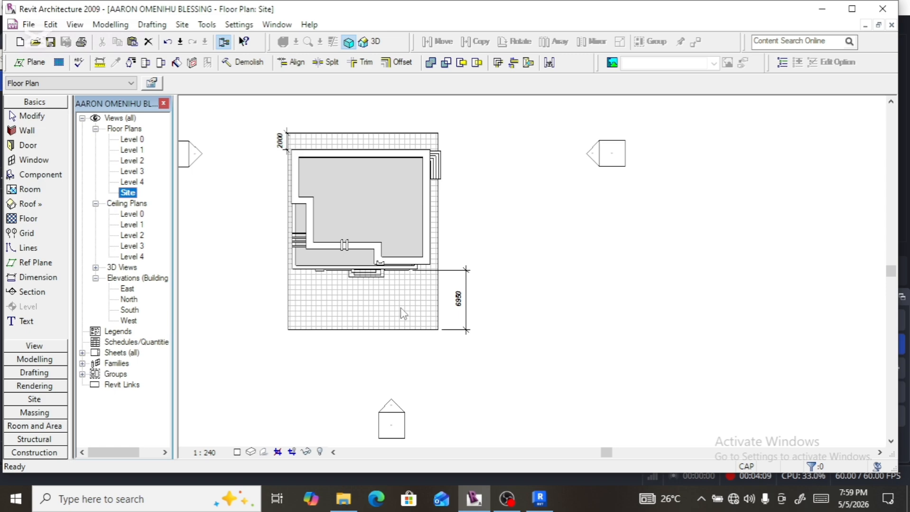
# Step: In the Level 1 plan, set up a Generic - 8" - Filled wall with base offset -1000 and unconnected height 4000
pyautogui.doubleClick(138, 151)
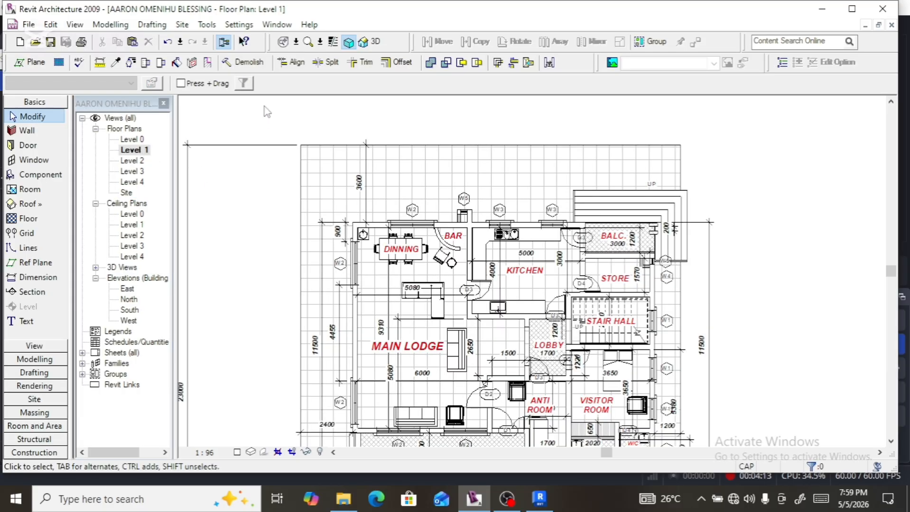
pyautogui.scroll(-7, 265, 107)
pyautogui.scroll(4, 352, 289)
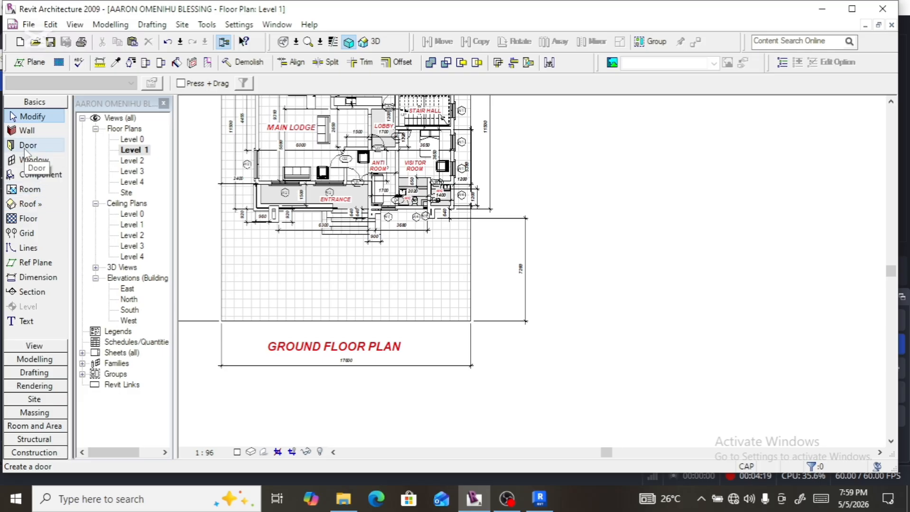
pyautogui.click(30, 131)
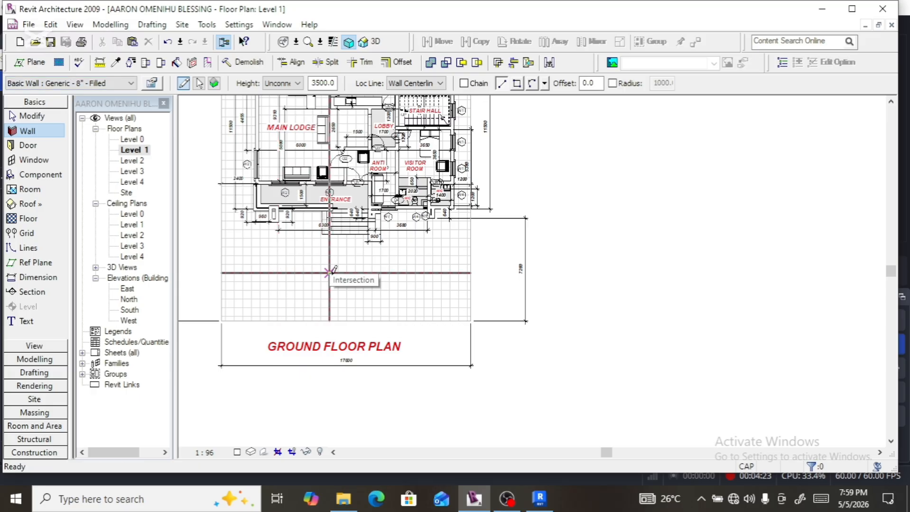
pyautogui.click(151, 84)
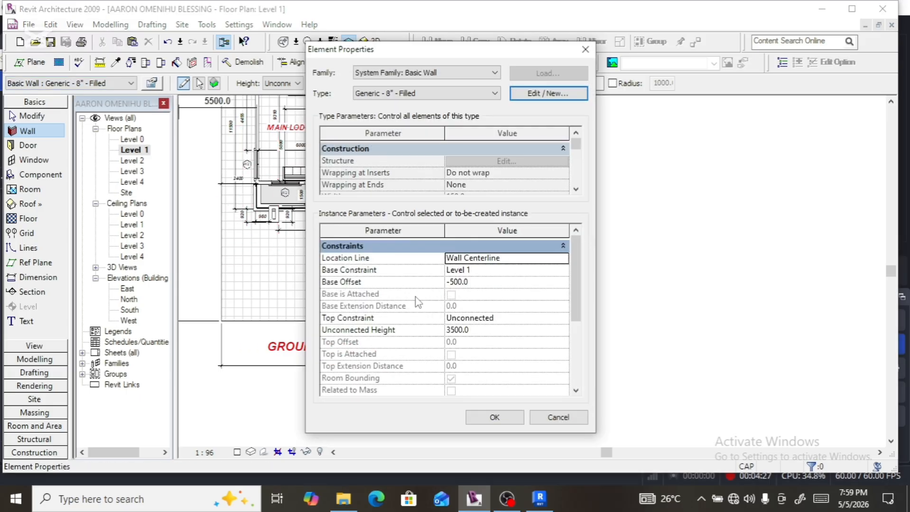
pyautogui.click(453, 284)
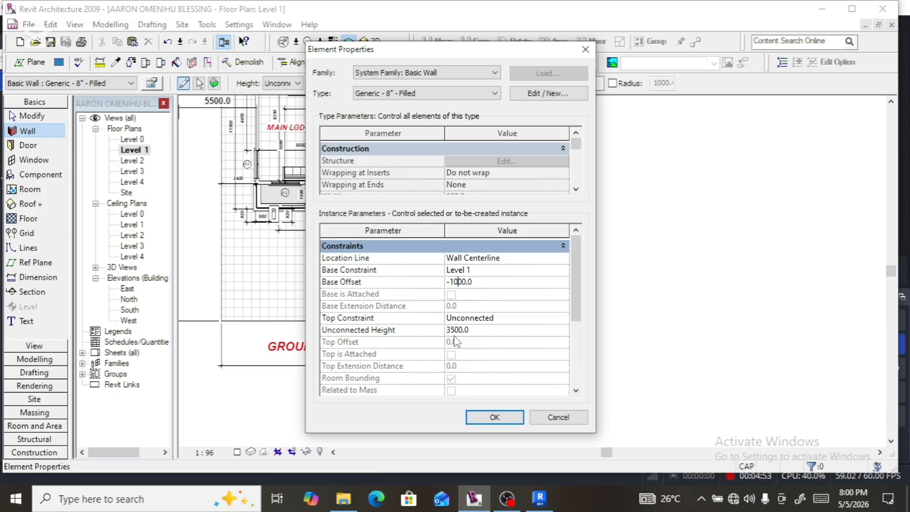
pyautogui.click(457, 330)
pyautogui.press('BackSpace')
pyautogui.write('40')
pyautogui.click(493, 417)
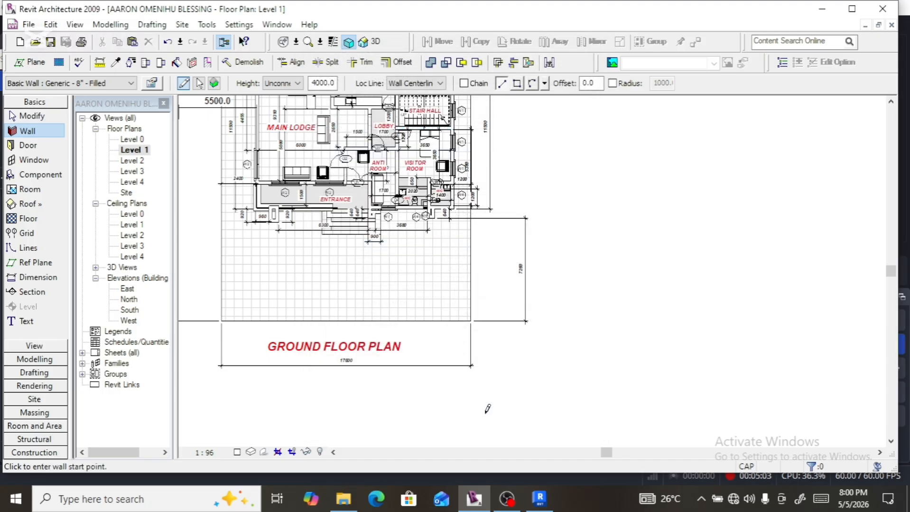
# Step: Draw a wall about 8000 mm long just outside the front paving edge, ending at the site's front-right corner
pyautogui.scroll(2, 473, 332)
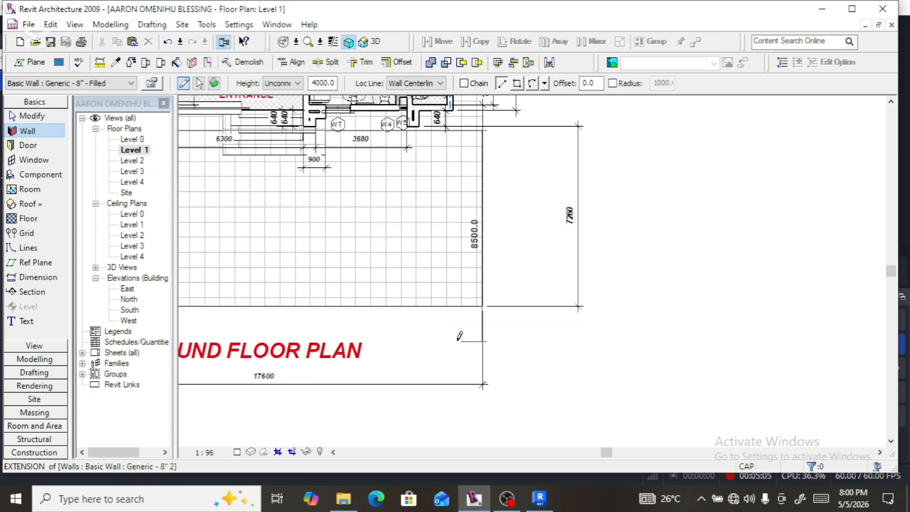
pyautogui.scroll(-2, 476, 337)
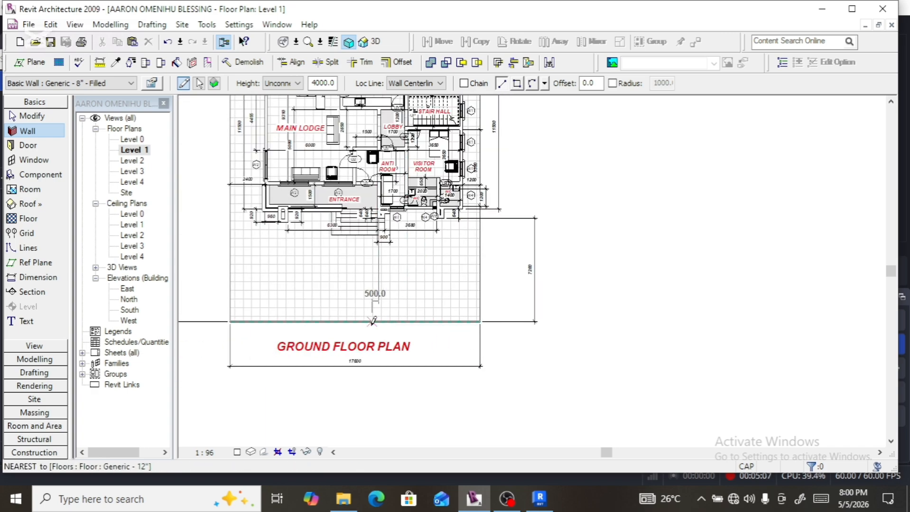
pyautogui.scroll(3, 375, 321)
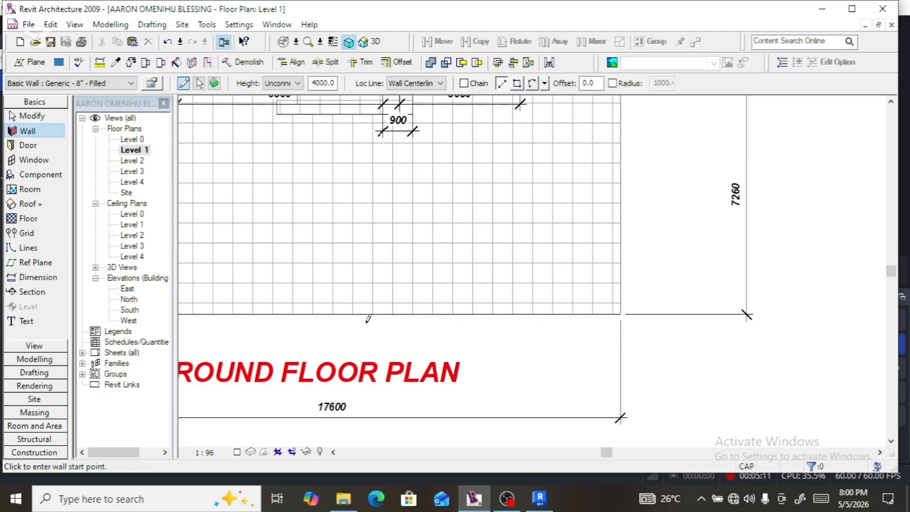
pyautogui.click(366, 323)
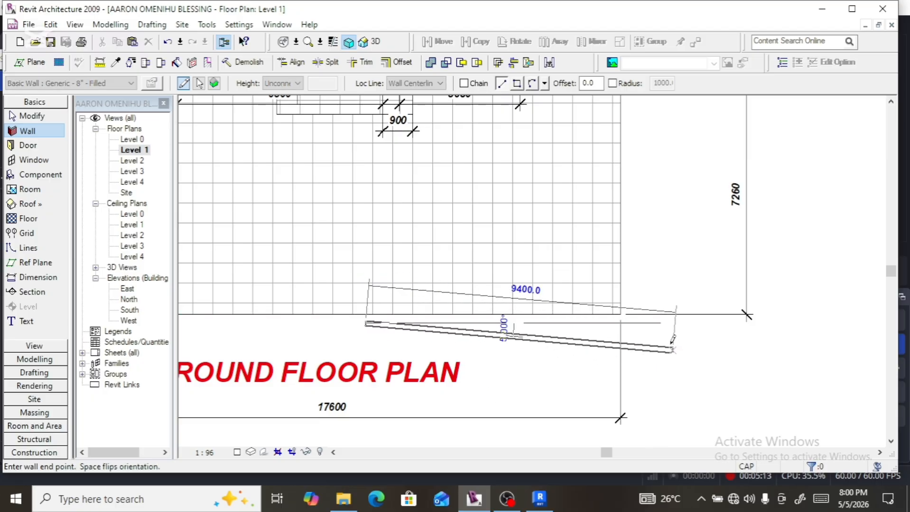
pyautogui.click(629, 322)
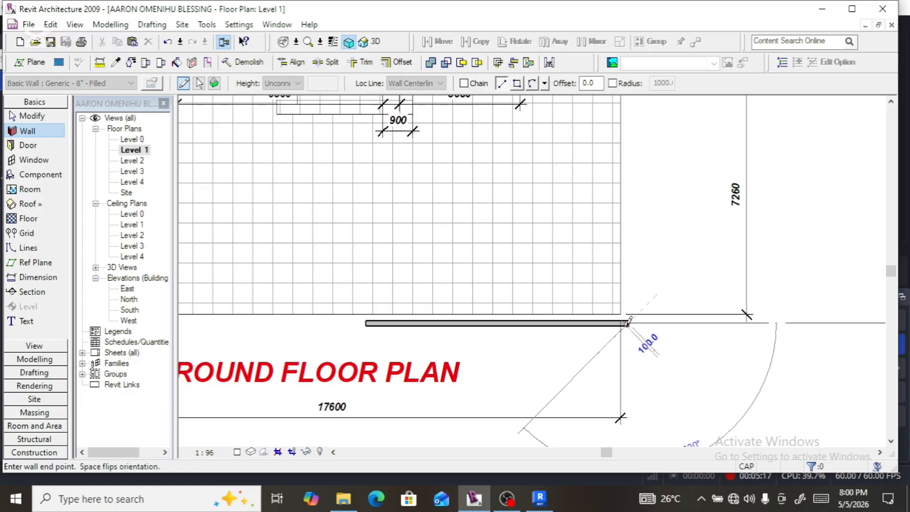
# Step: Draw the side fence wall about 7360 mm long from the front-right corner back towards the building
pyautogui.scroll(-2, 662, 278)
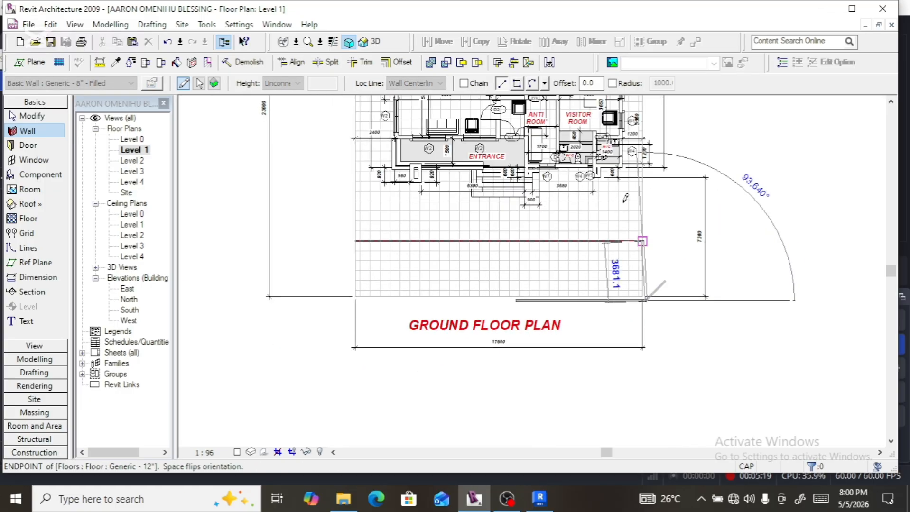
pyautogui.click(646, 180)
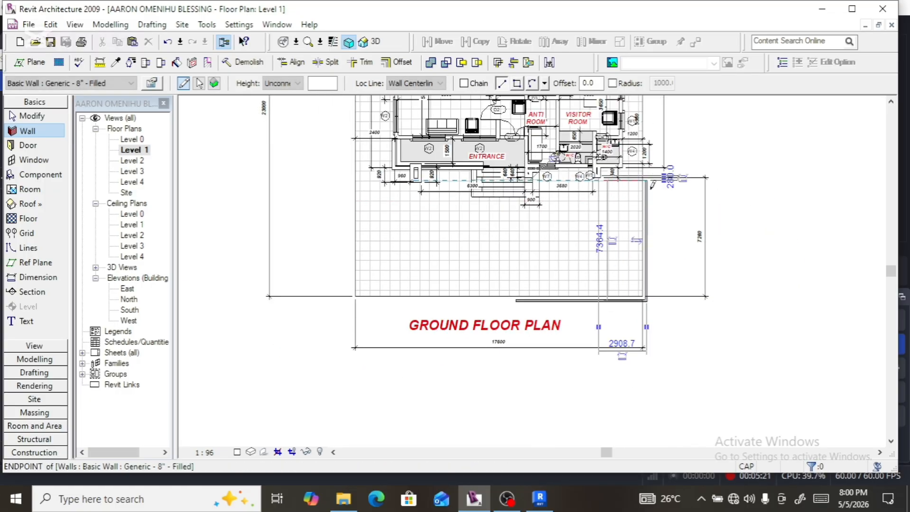
pyautogui.scroll(2, 644, 248)
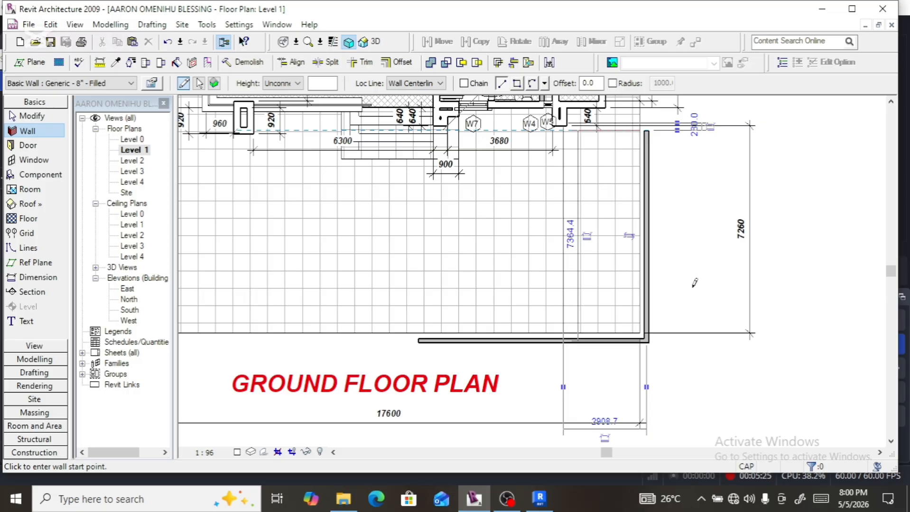
pyautogui.press('Escape')
# Step: Nudge the right side fence wall inward until its inner face meets the paving's side edge
pyautogui.scroll(4, 603, 370)
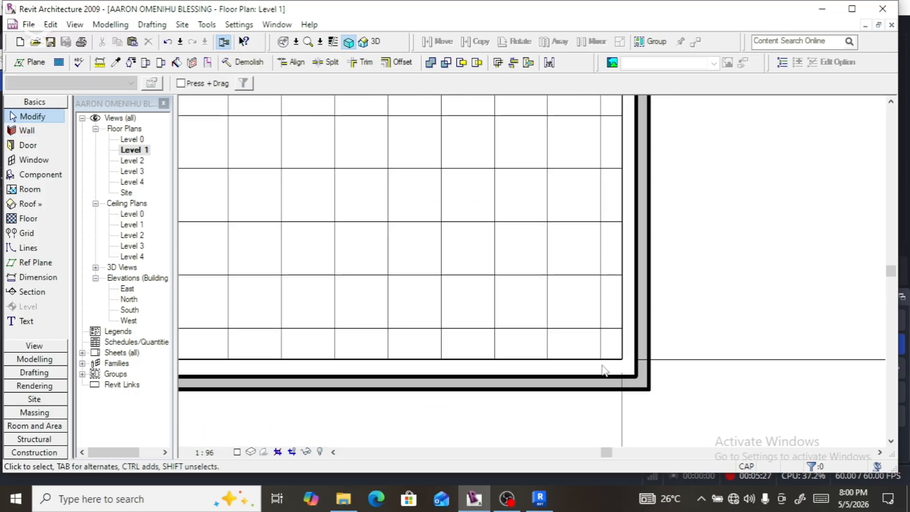
pyautogui.scroll(1, 603, 370)
pyautogui.click(640, 311)
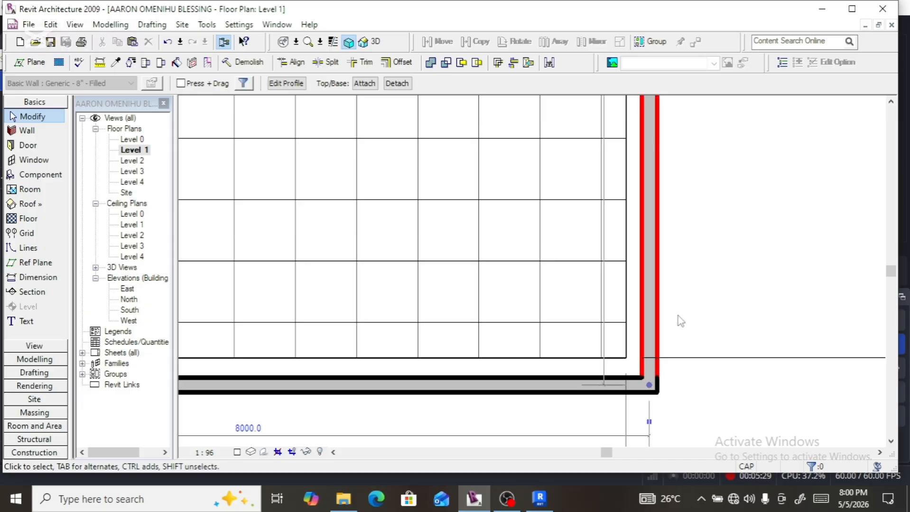
pyautogui.press('Left')
pyautogui.press('Left')
pyautogui.press('Left')
pyautogui.press('Left')
pyautogui.press('Left')
pyautogui.press('Left')
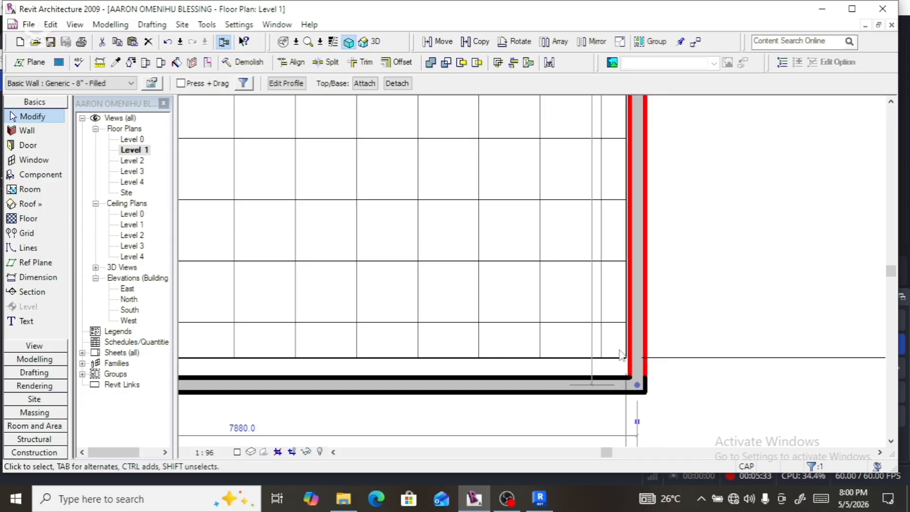
# Step: Nudge the front fence wall towards the building until its inner face meets the paving's front edge
pyautogui.scroll(4, 621, 355)
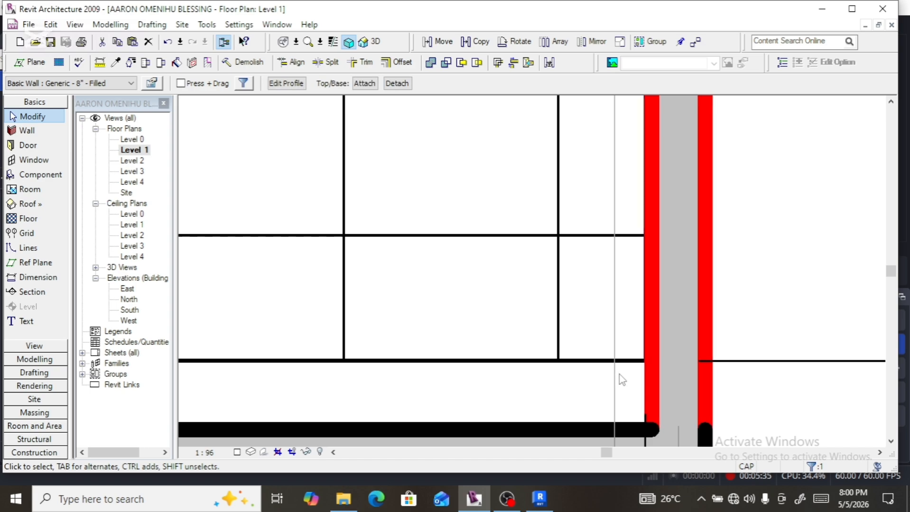
pyautogui.scroll(-2, 621, 375)
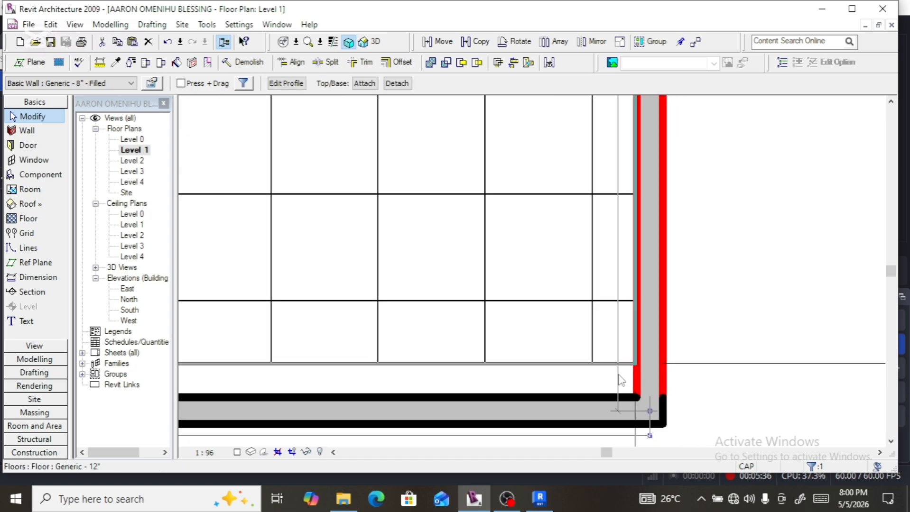
pyautogui.click(601, 396)
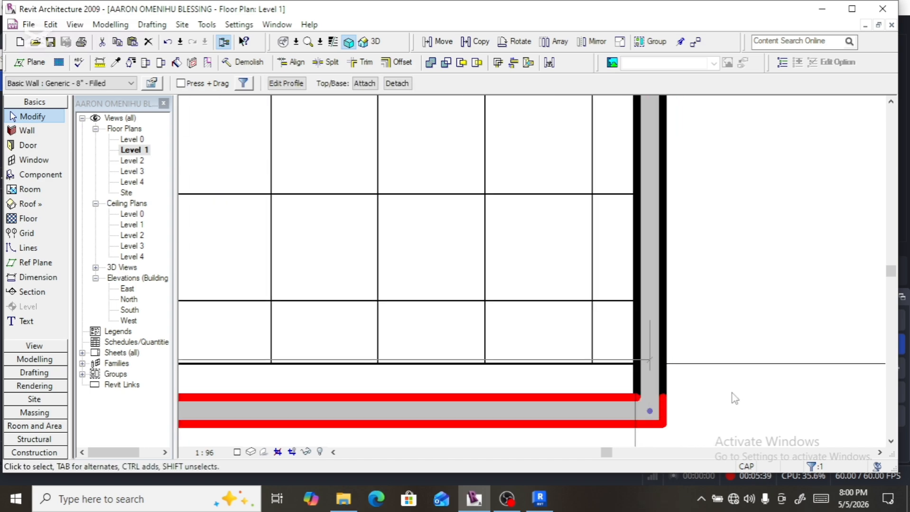
pyautogui.press('Up')
pyautogui.press('Up')
pyautogui.press('Up')
pyautogui.press('Up')
pyautogui.press('Up')
pyautogui.press('Up')
pyautogui.press('Up')
pyautogui.press('Up')
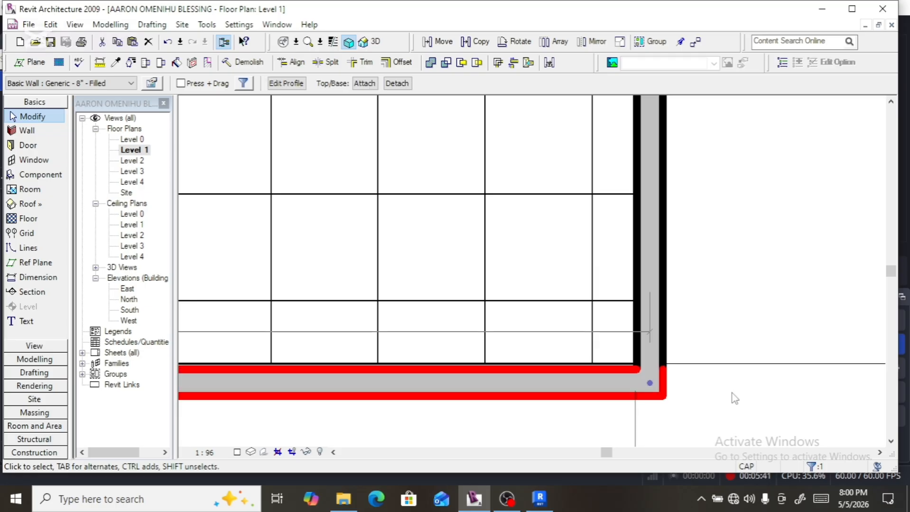
pyautogui.scroll(-4, 734, 396)
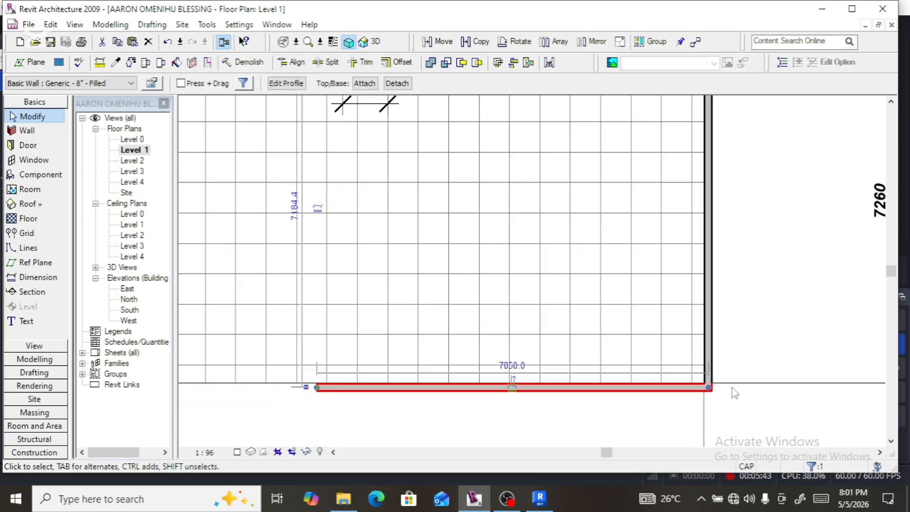
pyautogui.scroll(-2, 732, 388)
pyautogui.click(769, 338)
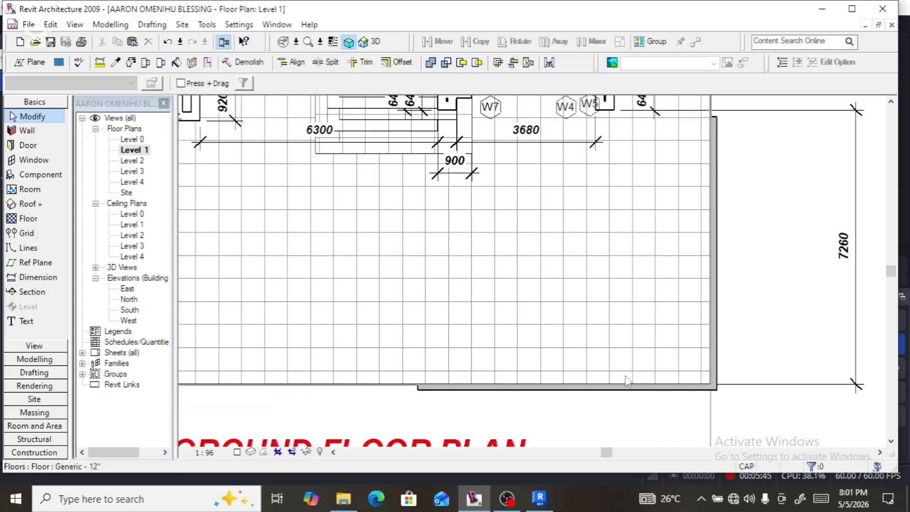
# Step: Draw a 4900 mm wall from the right side fence wall across the front paving, parallel to the front fence
pyautogui.scroll(-2, 628, 381)
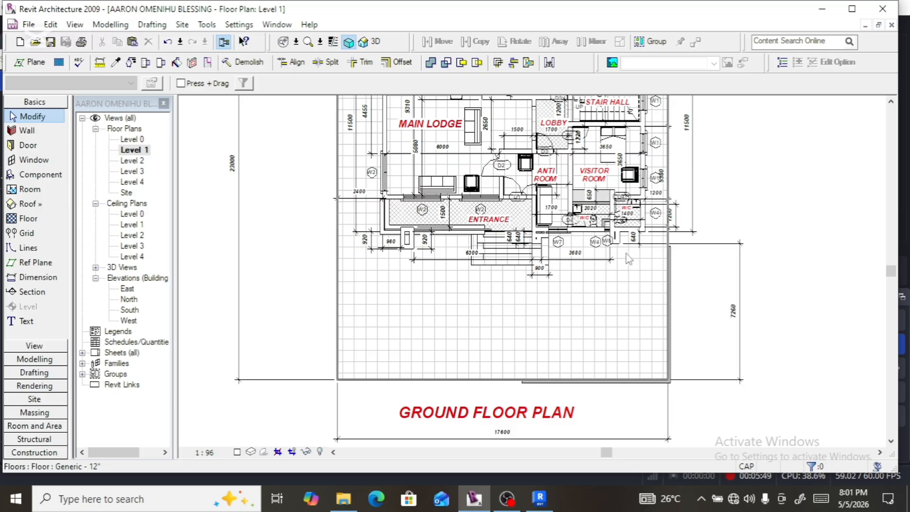
pyautogui.scroll(3, 628, 260)
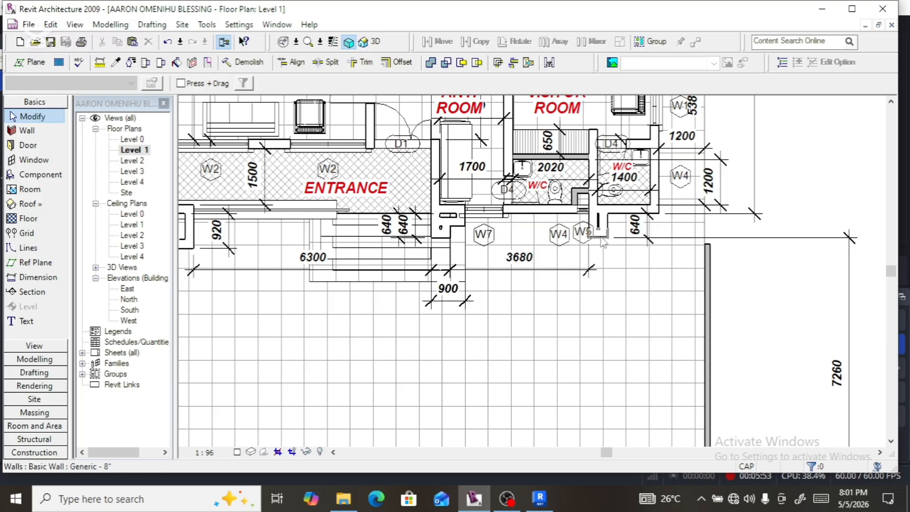
pyautogui.click(28, 278)
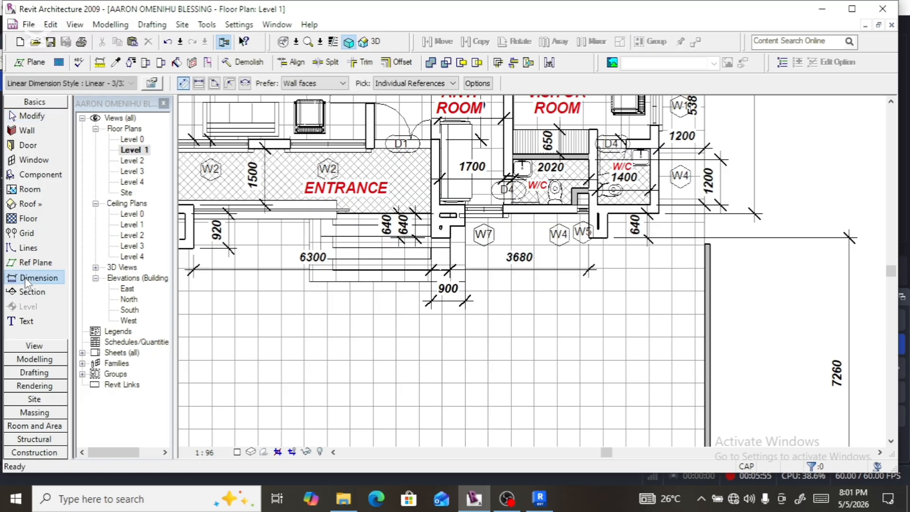
pyautogui.click(27, 131)
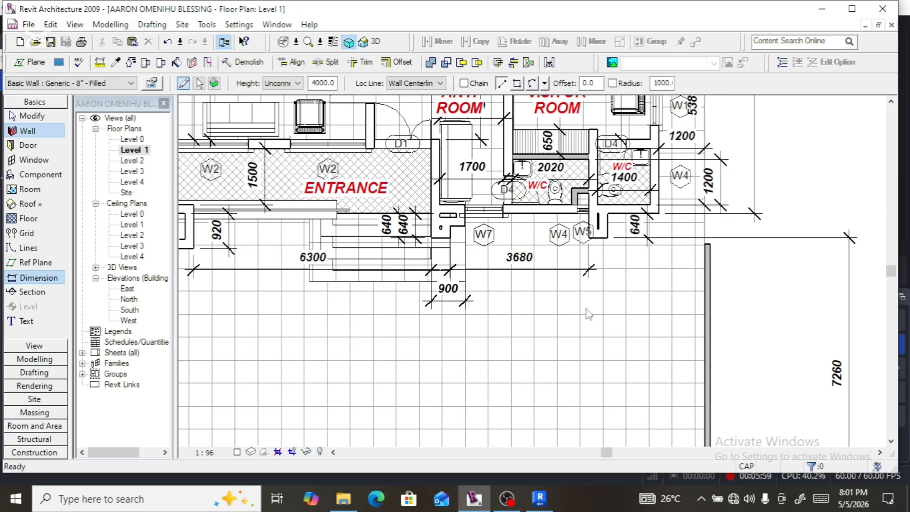
pyautogui.click(706, 303)
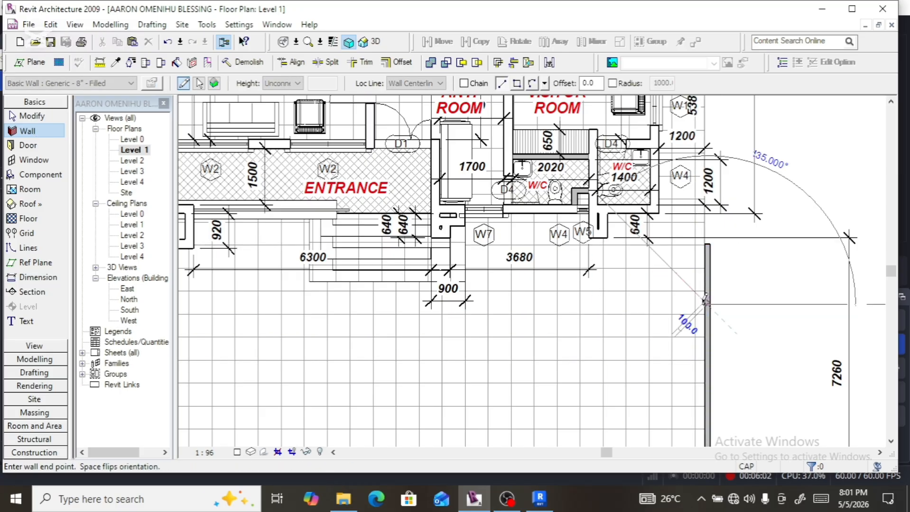
pyautogui.click(523, 303)
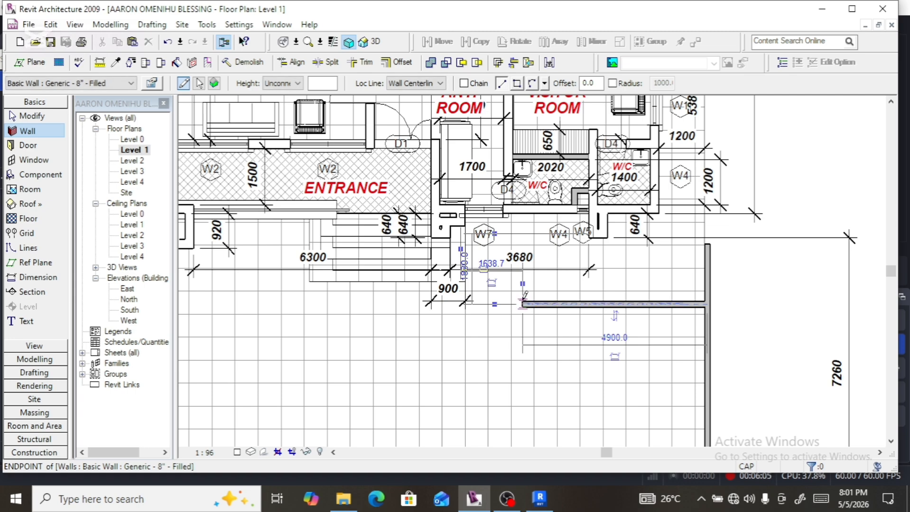
# Step: Draw a perpendicular wall from the cross wall's free end to the front fence wall, closing the corner enclosure
pyautogui.scroll(-1, 527, 299)
pyautogui.scroll(-1, 531, 291)
pyautogui.click(525, 301)
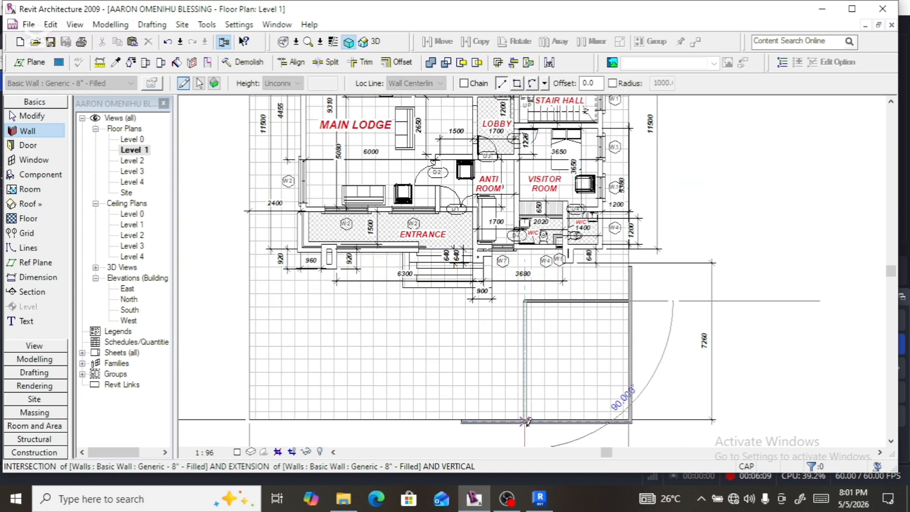
pyautogui.click(526, 421)
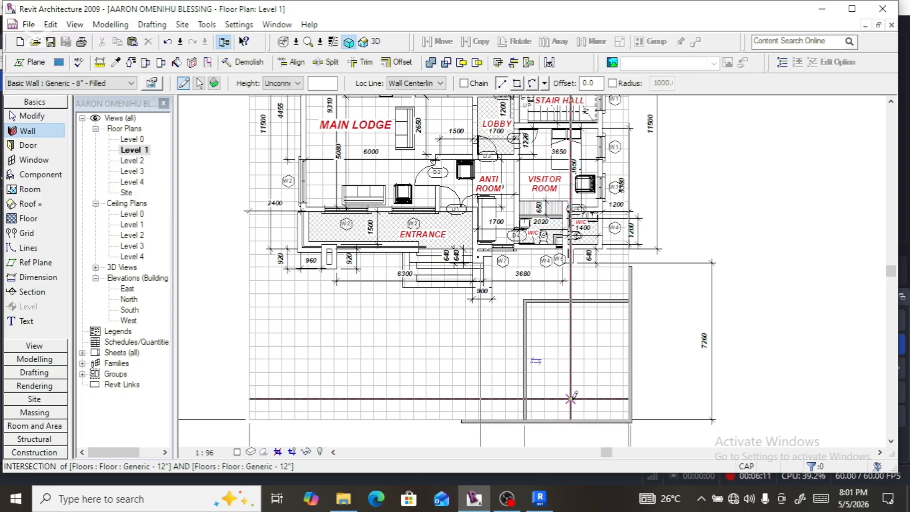
pyautogui.press('Escape')
pyautogui.press('Escape')
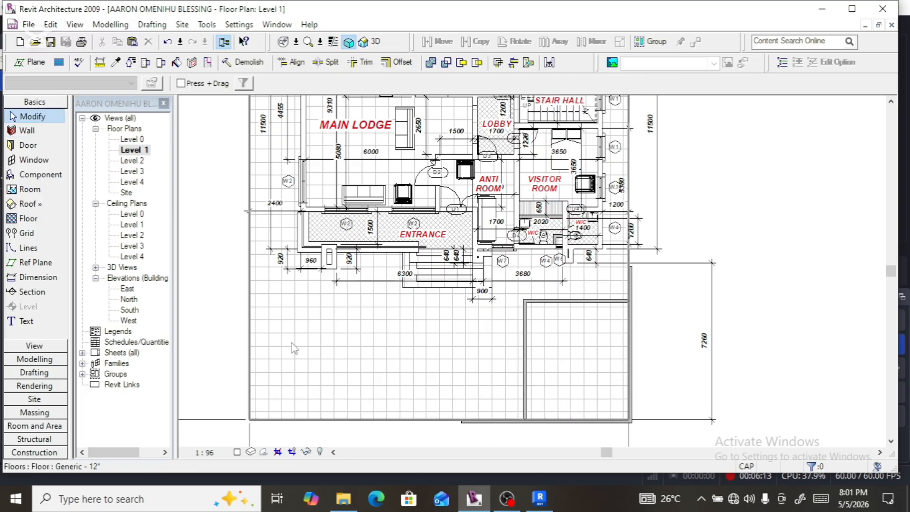
# Step: Dimension the gap between the building's front projection by the W/C and the enclosure's rear wall
pyautogui.click(38, 278)
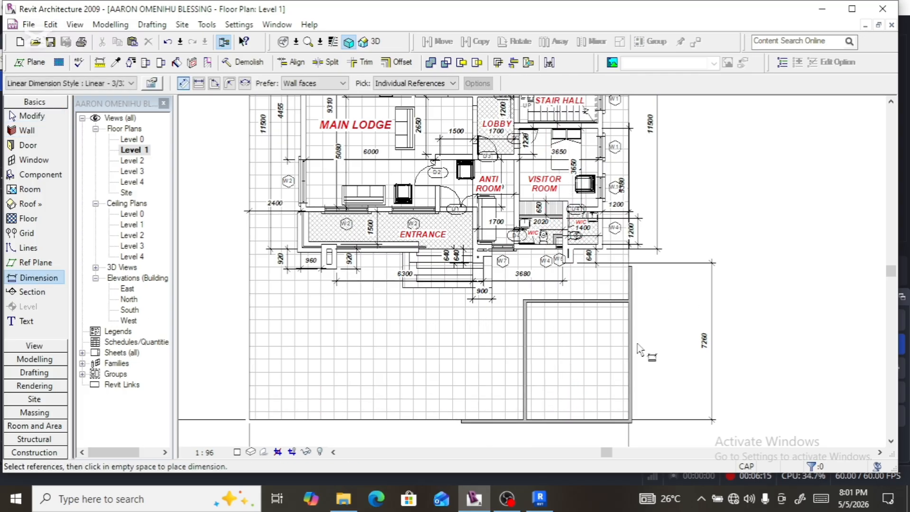
pyautogui.scroll(1, 599, 284)
pyautogui.scroll(2, 599, 284)
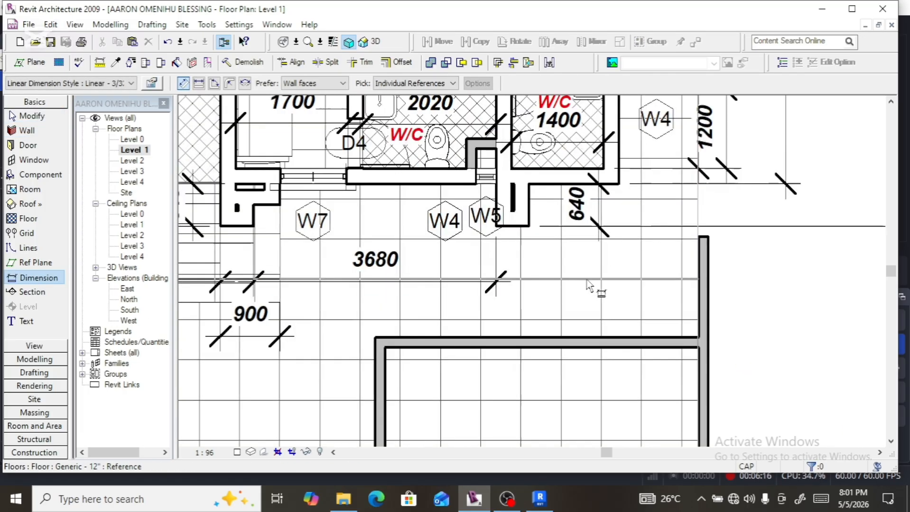
pyautogui.click(542, 337)
pyautogui.click(529, 228)
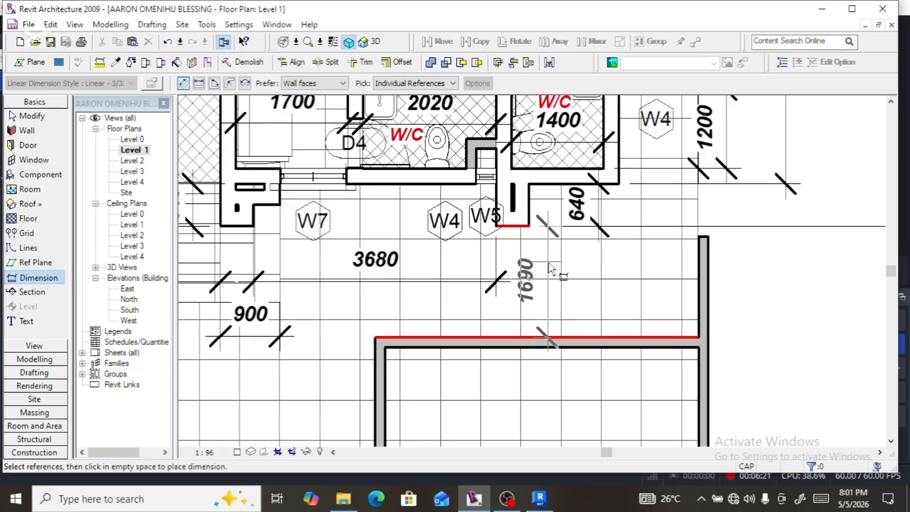
pyautogui.click(551, 285)
pyautogui.press('Escape')
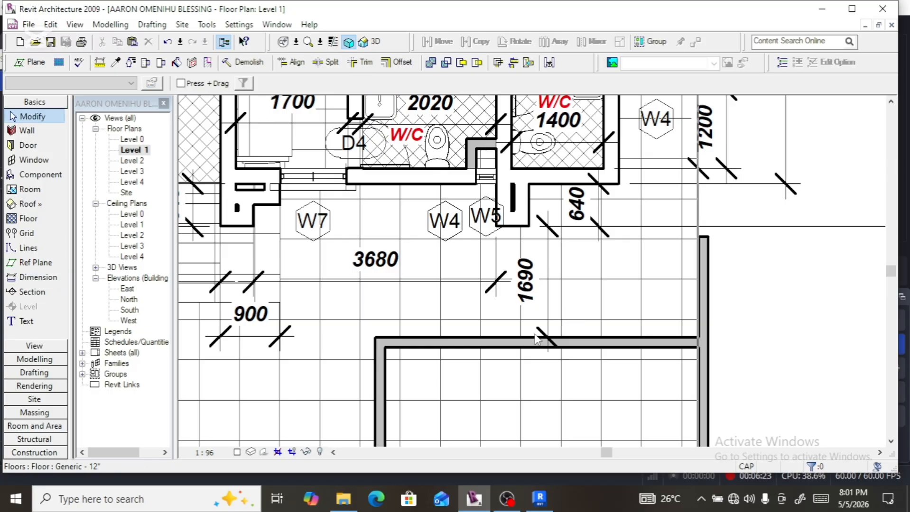
# Step: Set the gap between the enclosure's rear wall and the building's front projection to 1500 mm
pyautogui.click(522, 340)
pyautogui.click(533, 281)
pyautogui.click(534, 287)
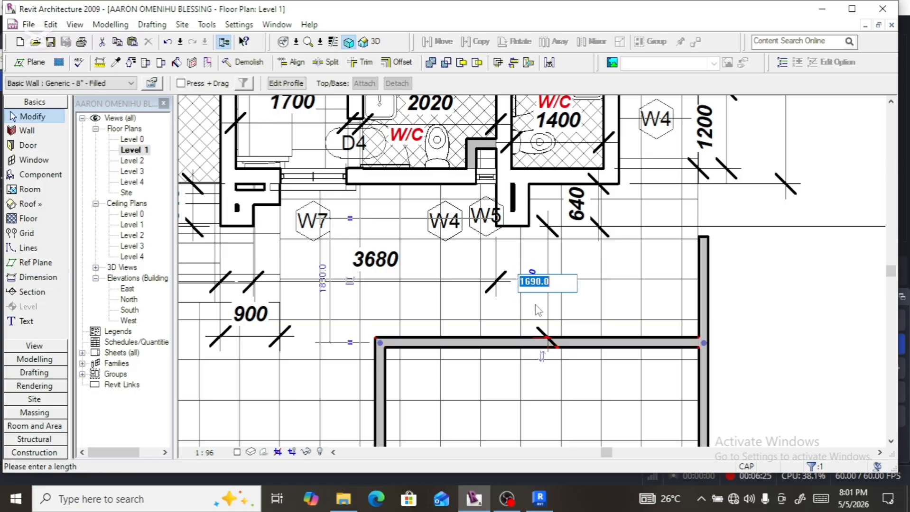
pyautogui.write('1')
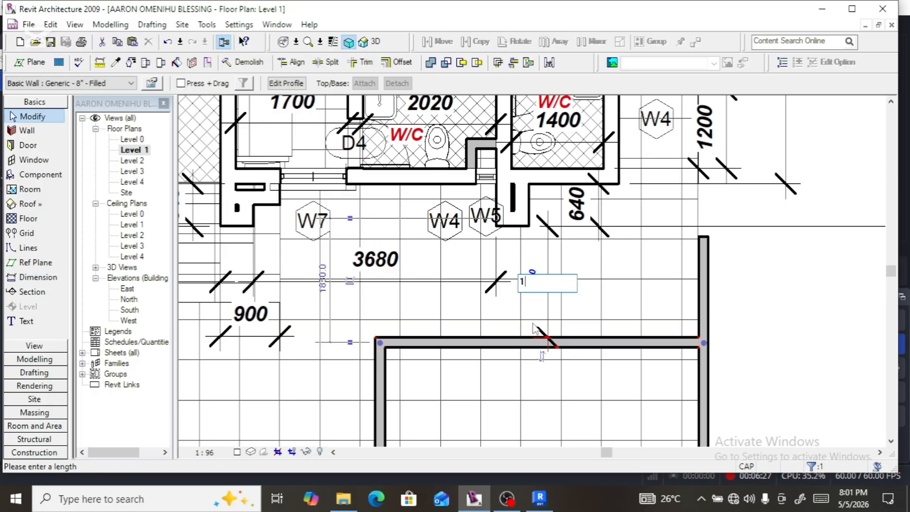
pyautogui.write('500')
pyautogui.press('Return')
pyautogui.scroll(-5, 617, 322)
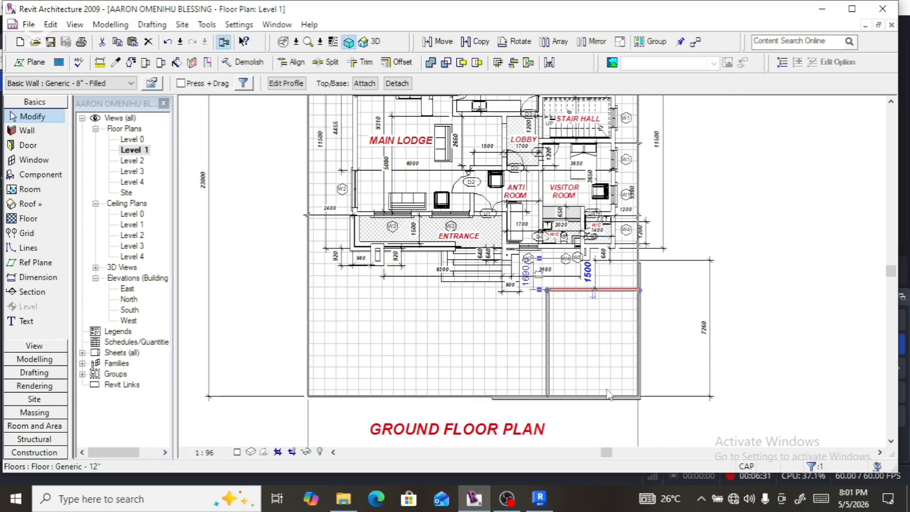
# Step: Dimension the corner enclosure's inside width between its side wall and the right fence wall
pyautogui.click(28, 279)
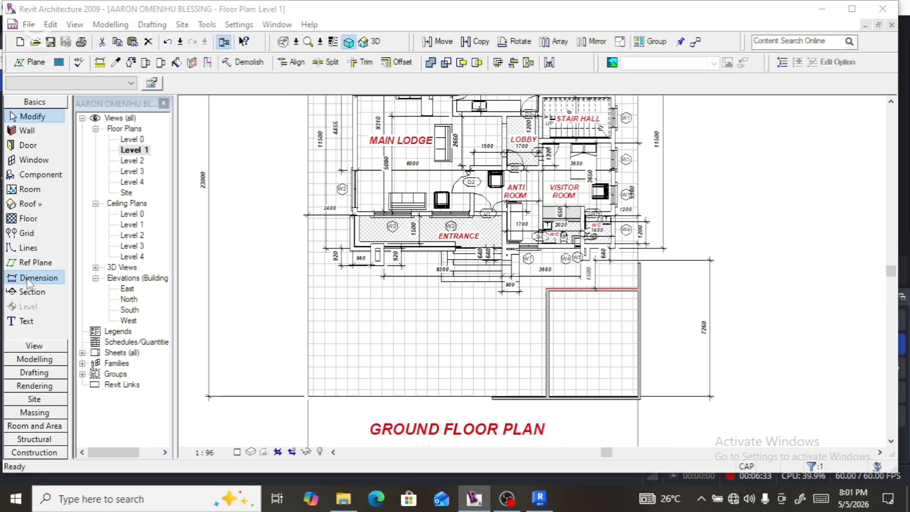
pyautogui.click(473, 280)
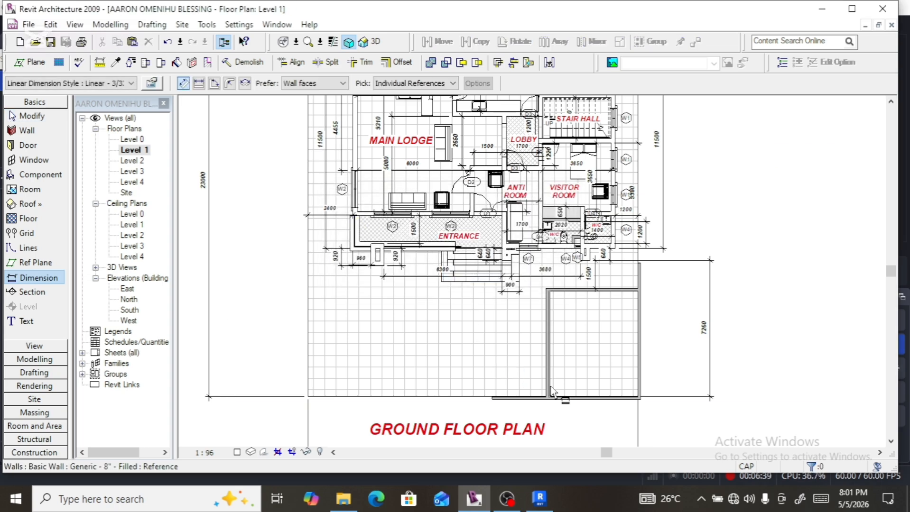
pyautogui.scroll(2, 550, 388)
pyautogui.scroll(1, 552, 389)
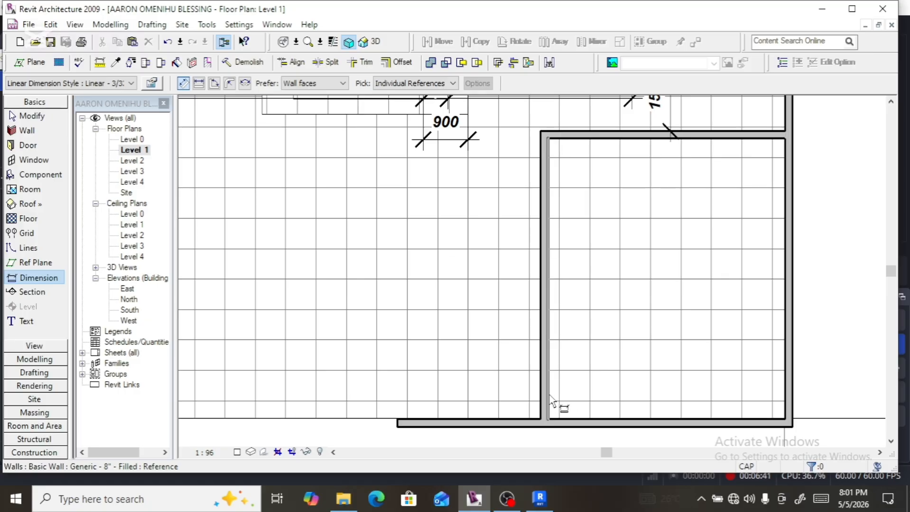
pyautogui.click(786, 389)
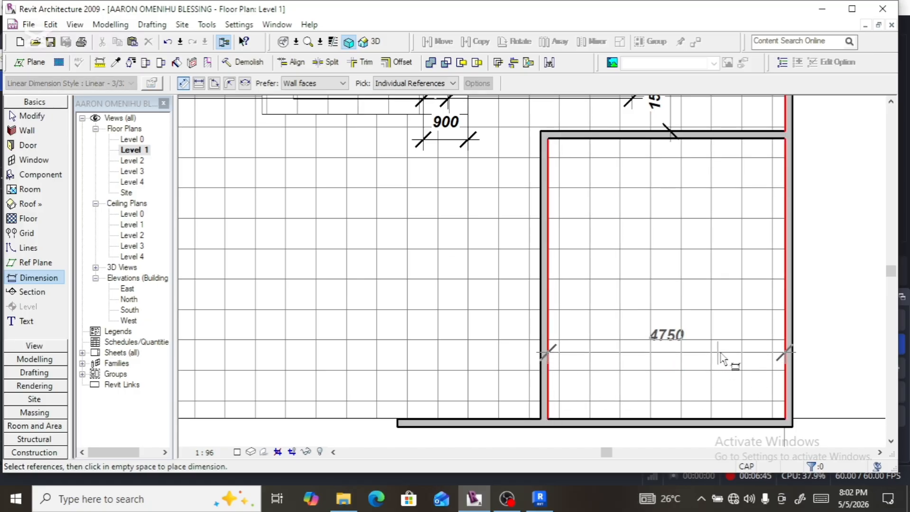
pyautogui.click(726, 362)
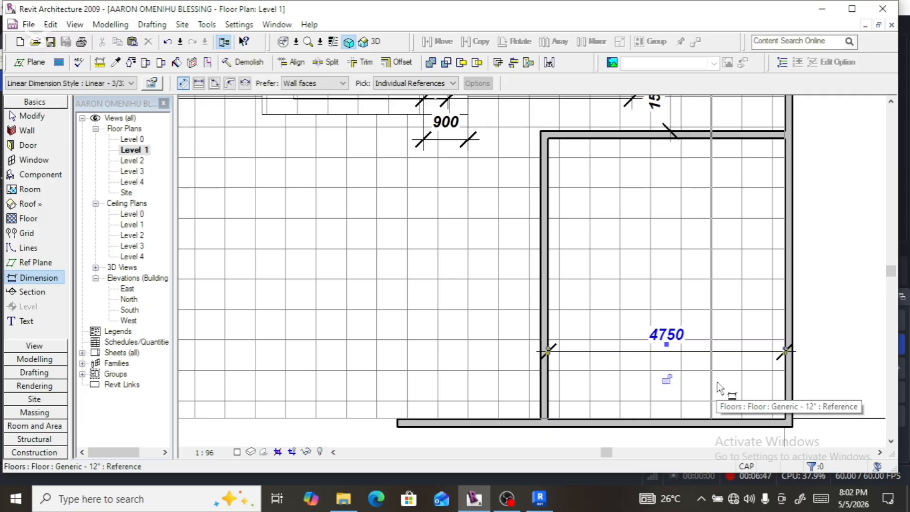
pyautogui.press('Escape')
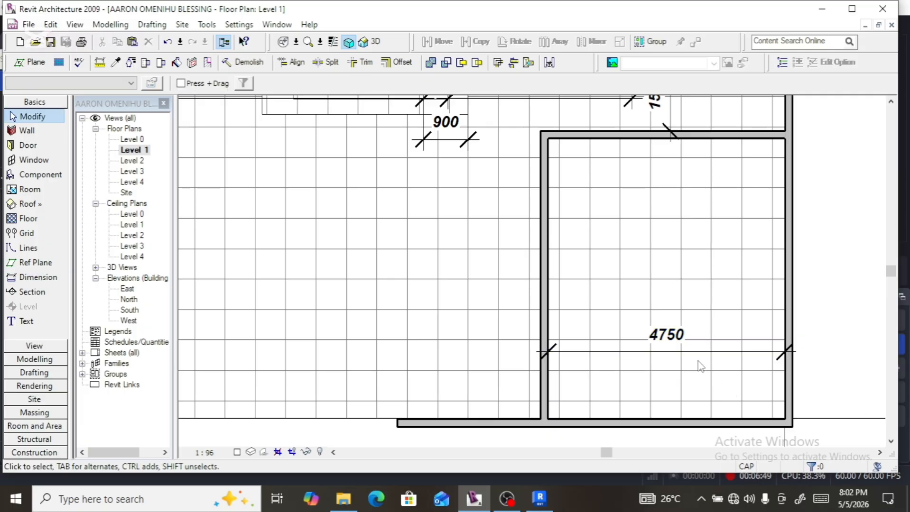
# Step: Move the enclosure's width dimension outside the site, just in front of the front fence wall
pyautogui.click(698, 352)
pyautogui.scroll(-2, 699, 335)
pyautogui.scroll(-3, 699, 333)
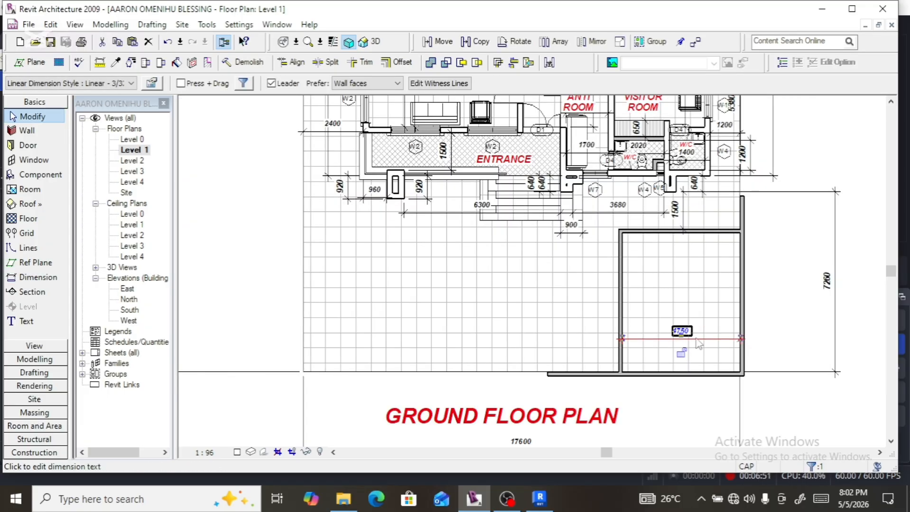
pyautogui.click(683, 332)
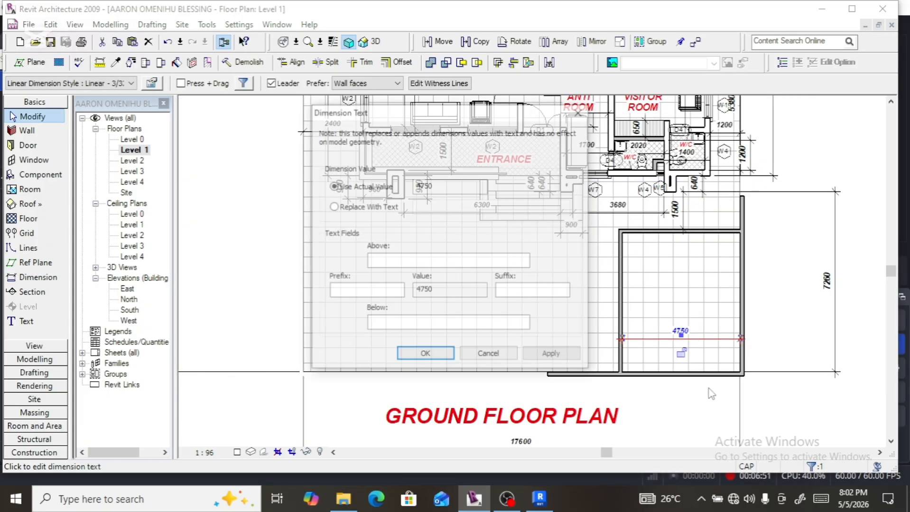
pyautogui.click(448, 357)
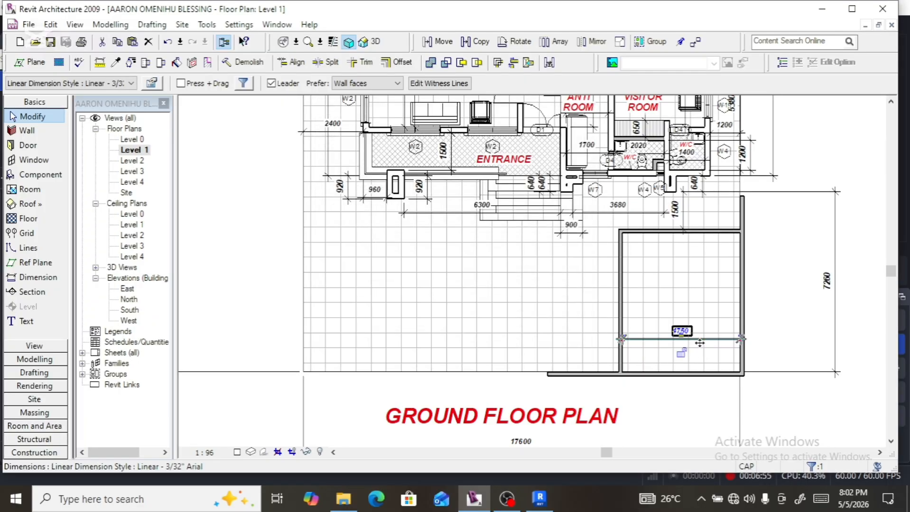
pyautogui.moveTo(700, 344); pyautogui.dragTo(714, 418)
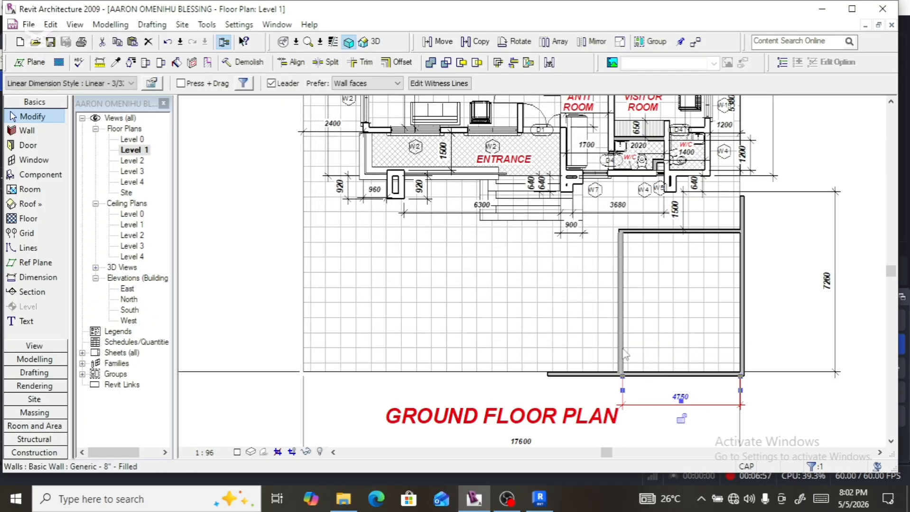
# Step: Set the enclosure's inside width to 5000 mm by shifting its left side wall
pyautogui.click(621, 332)
pyautogui.click(679, 391)
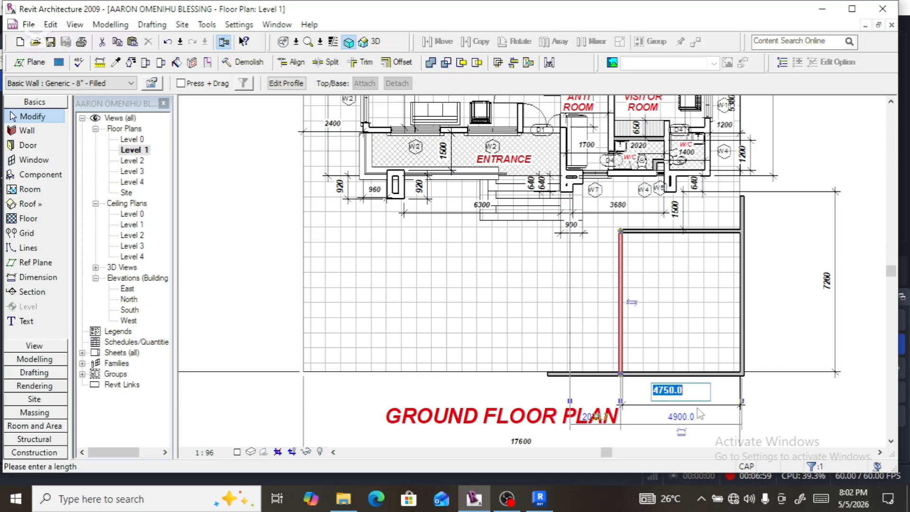
pyautogui.write('5')
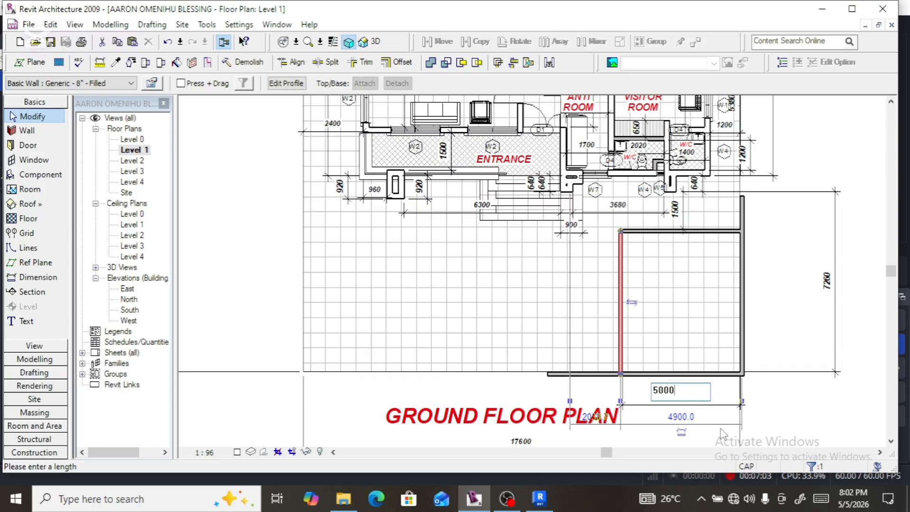
pyautogui.press('Return')
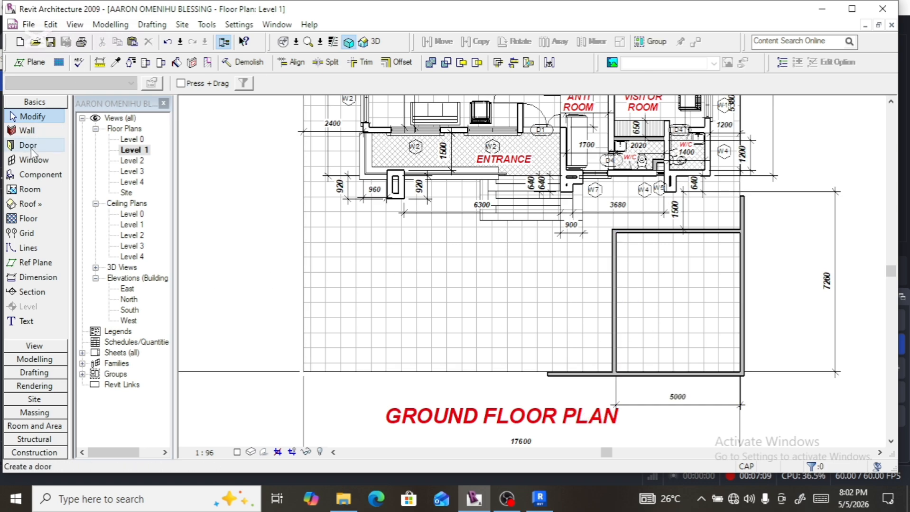
# Step: Draw two parallel cross walls spanning the enclosure's full width, the first about 1800 mm from its rear wall
pyautogui.click(29, 132)
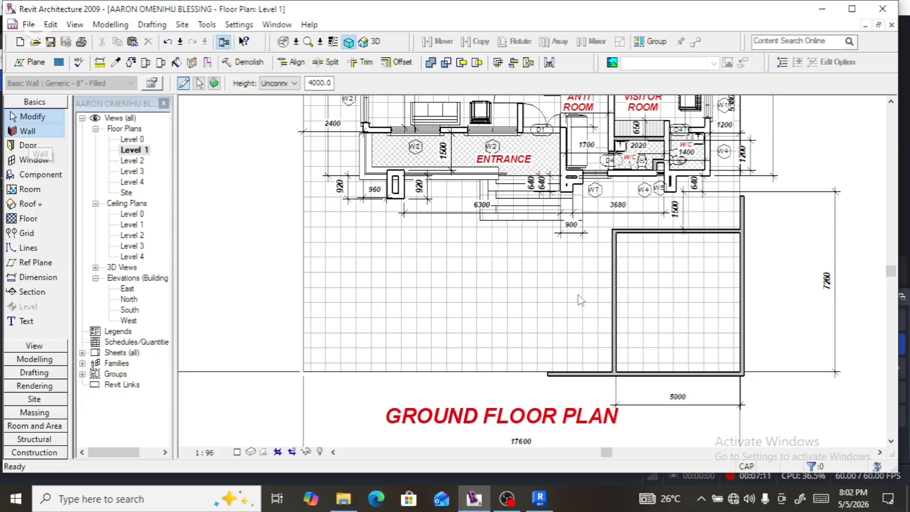
pyautogui.scroll(2, 641, 273)
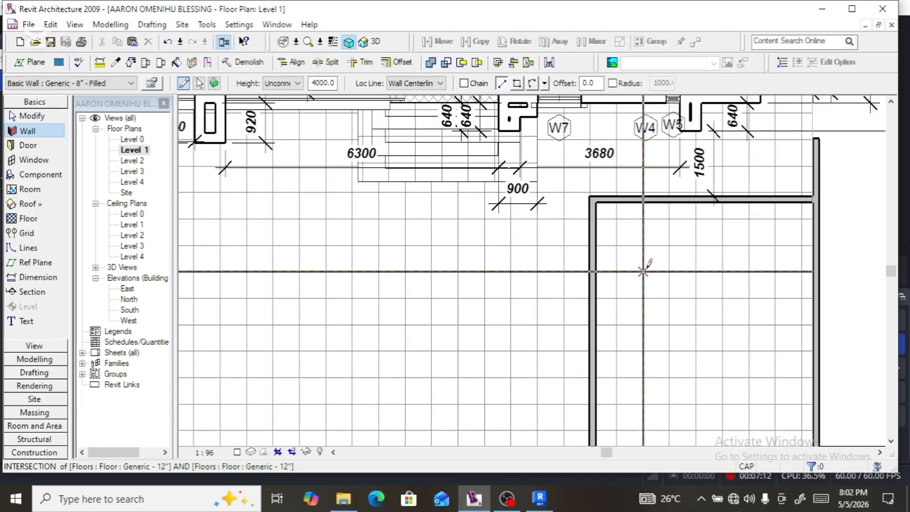
pyautogui.click(594, 277)
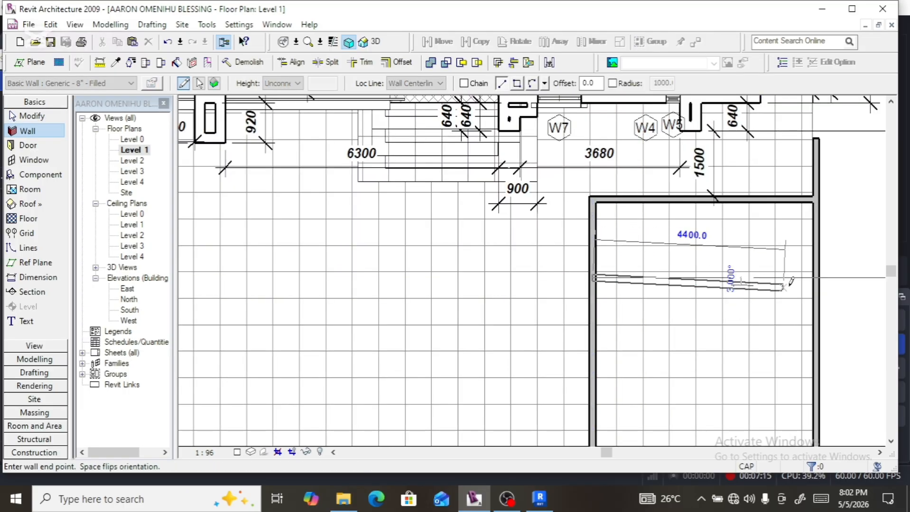
pyautogui.click(815, 277)
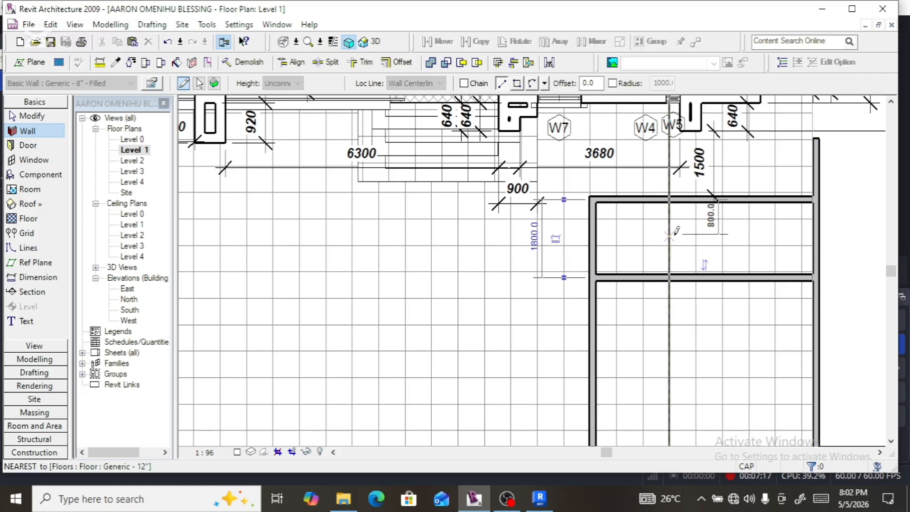
pyautogui.scroll(-2, 675, 233)
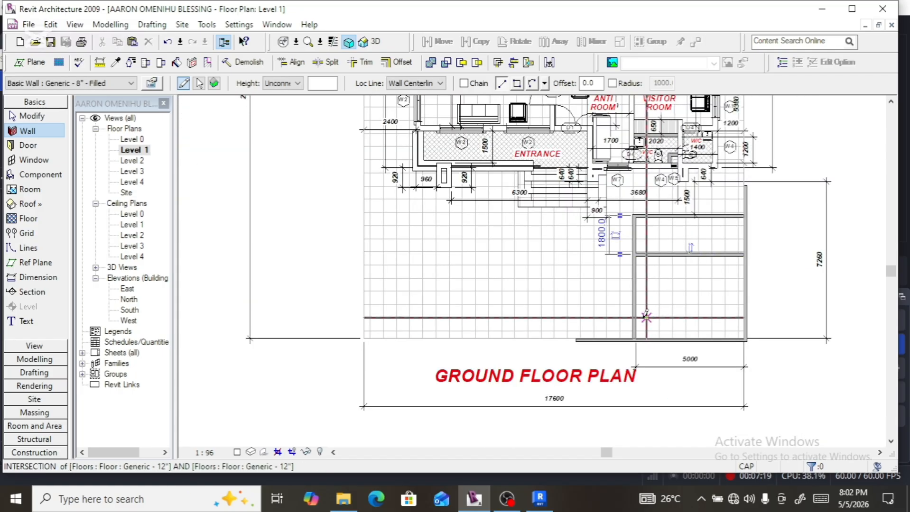
pyautogui.click(635, 286)
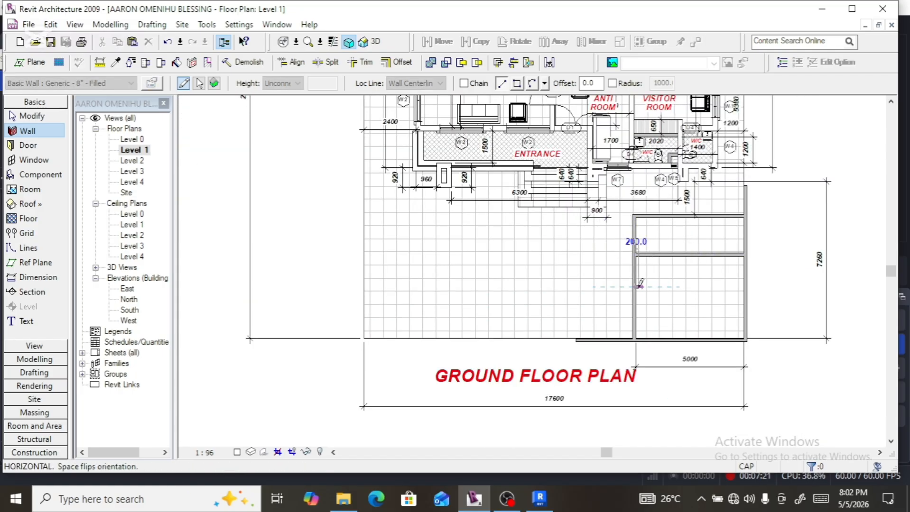
pyautogui.click(748, 286)
# Step: Draw perpendicular partitions in the enclosure's front bay, about 1700 mm from its left wall, and in the middle bay, about 1950 mm from the right fence wall
pyautogui.scroll(3, 683, 351)
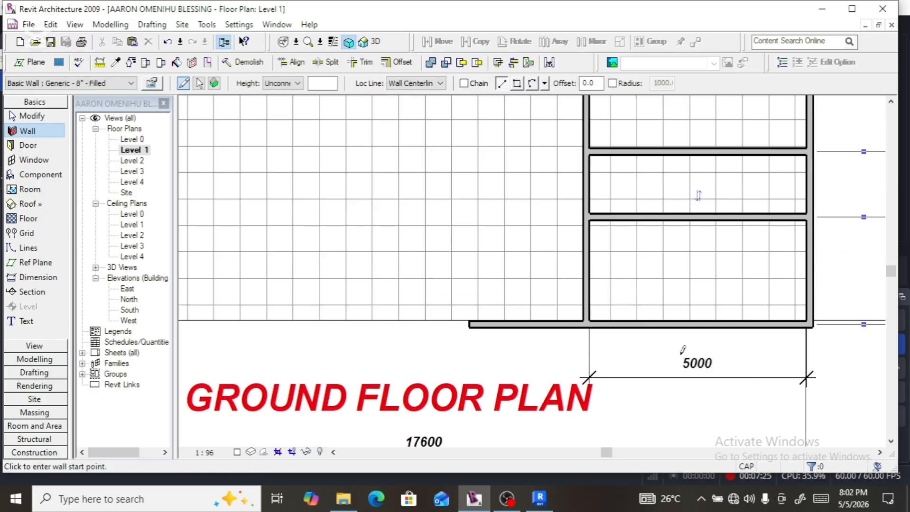
pyautogui.click(659, 325)
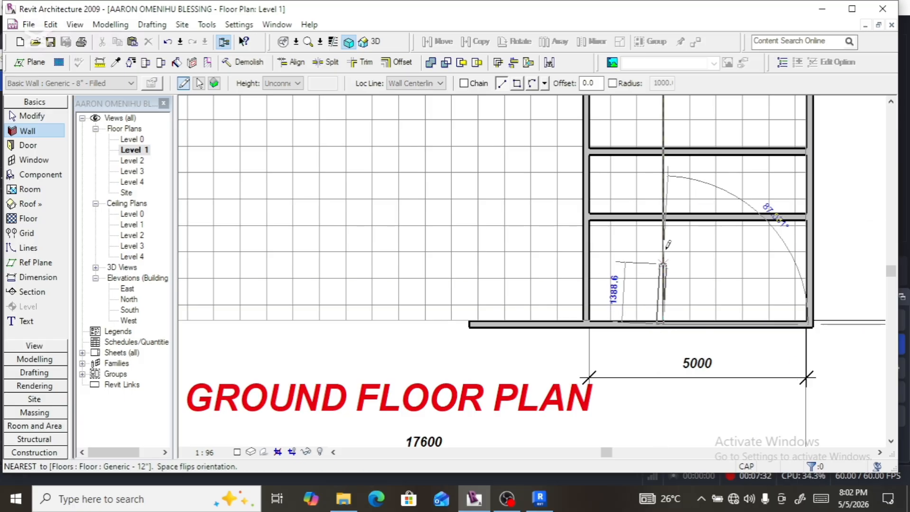
pyautogui.click(659, 219)
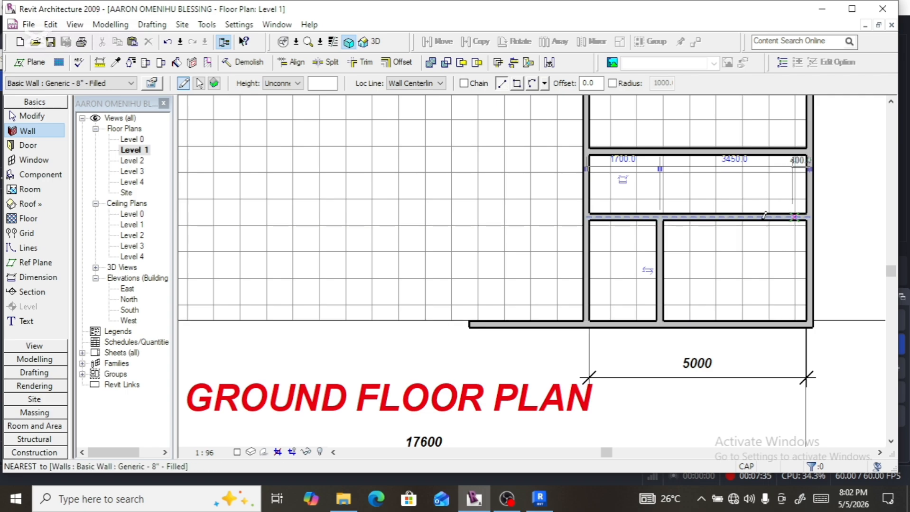
pyautogui.click(725, 218)
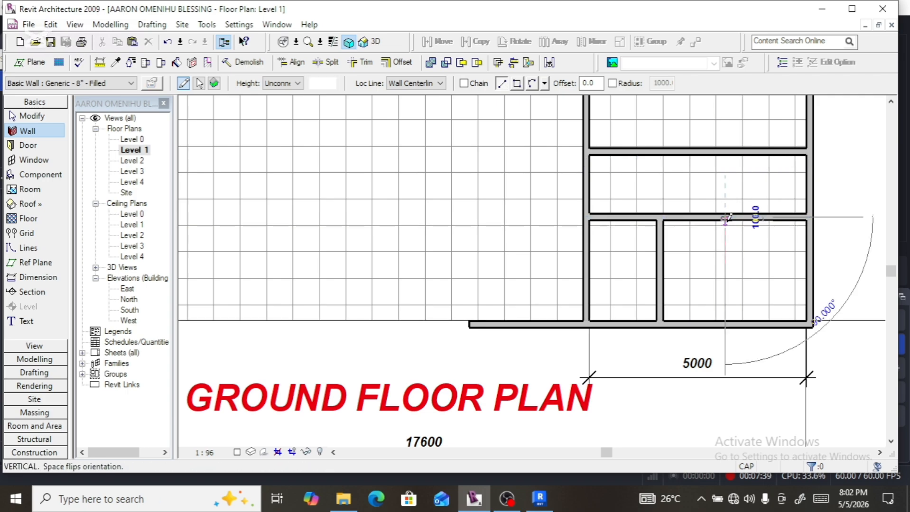
pyautogui.click(724, 152)
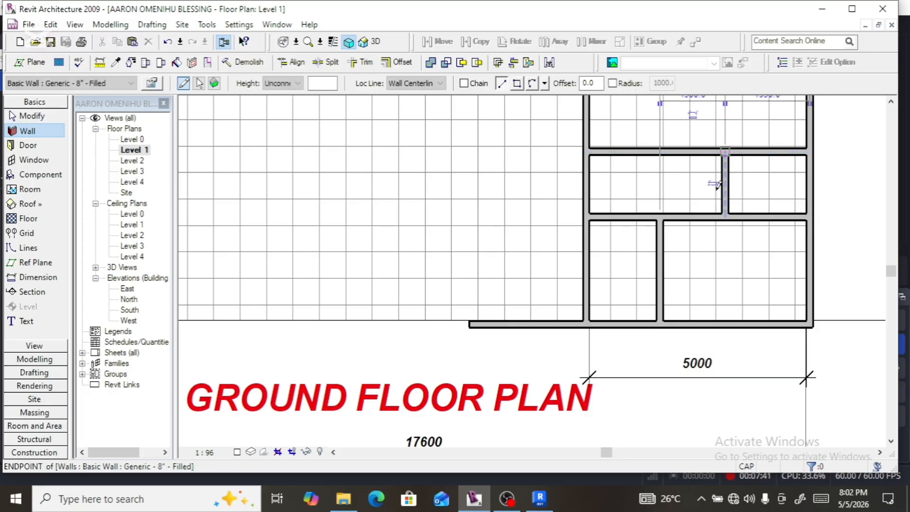
# Step: Divide the enclosure's front-left compartment with a short cross wall about 1200 mm from the nearest full-width cross wall
pyautogui.click(588, 268)
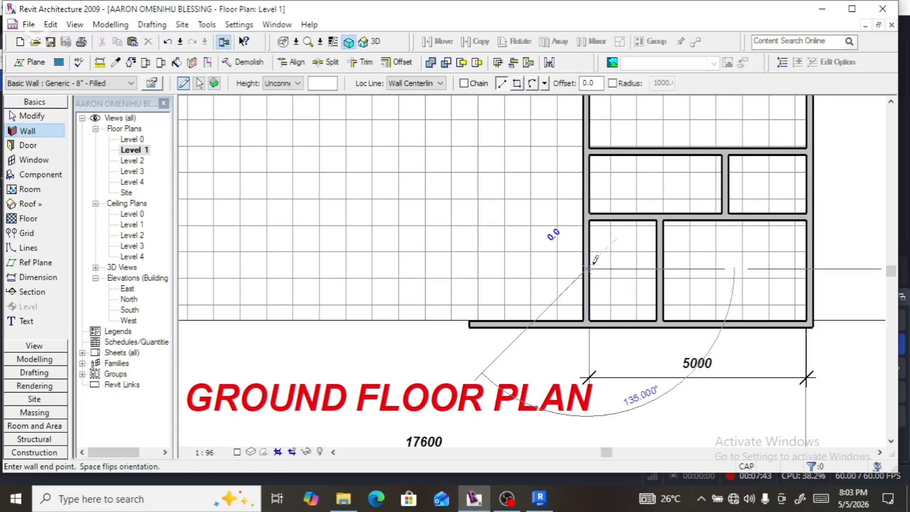
pyautogui.click(660, 269)
pyautogui.scroll(-2, 602, 302)
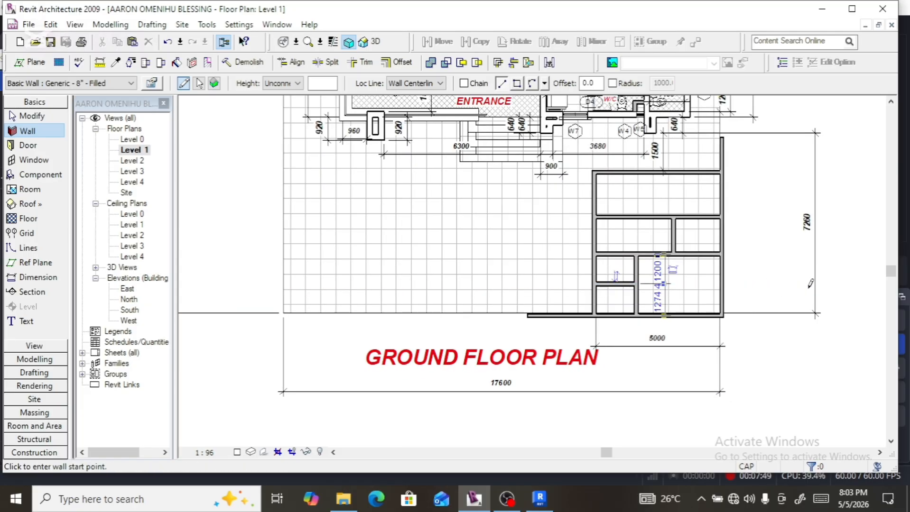
pyautogui.rightClick(764, 243)
pyautogui.click(778, 254)
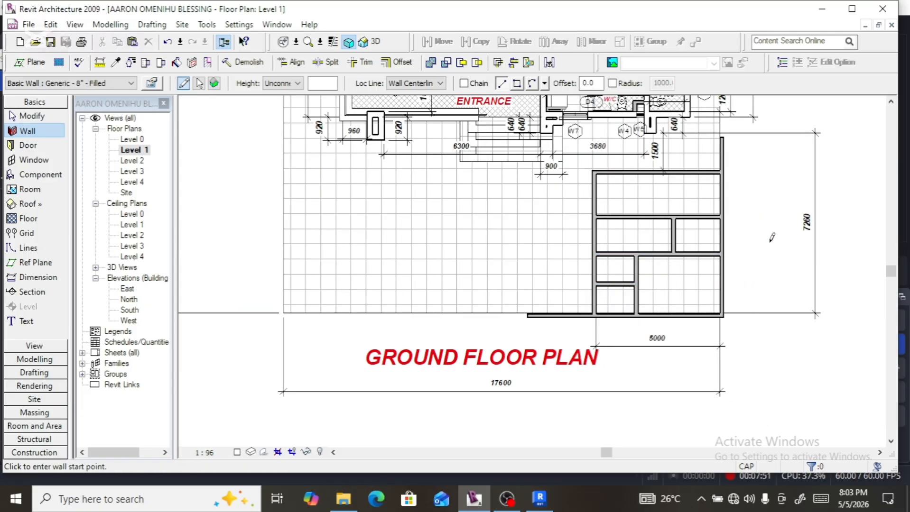
pyautogui.rightClick(766, 248)
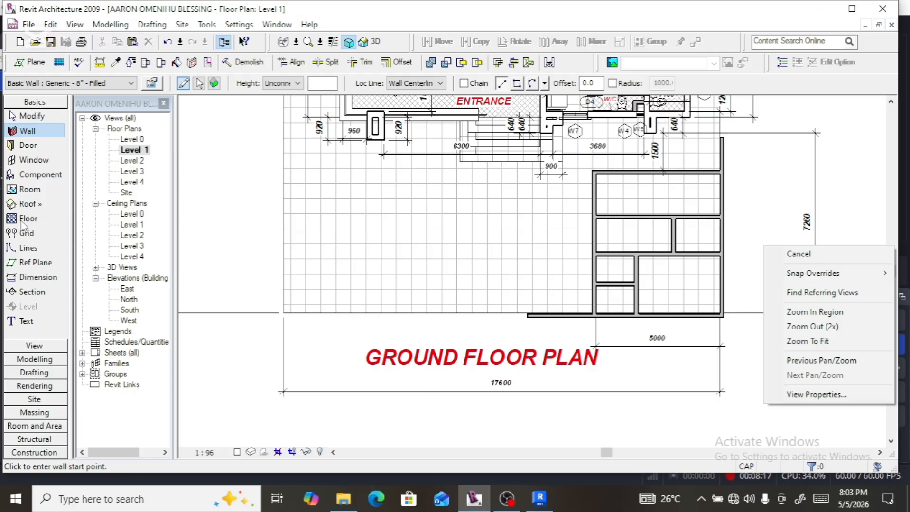
# Step: Draw a perpendicular partition in the enclosure's rear bay, close to the right fence wall, and finish the wall command
pyautogui.click(25, 133)
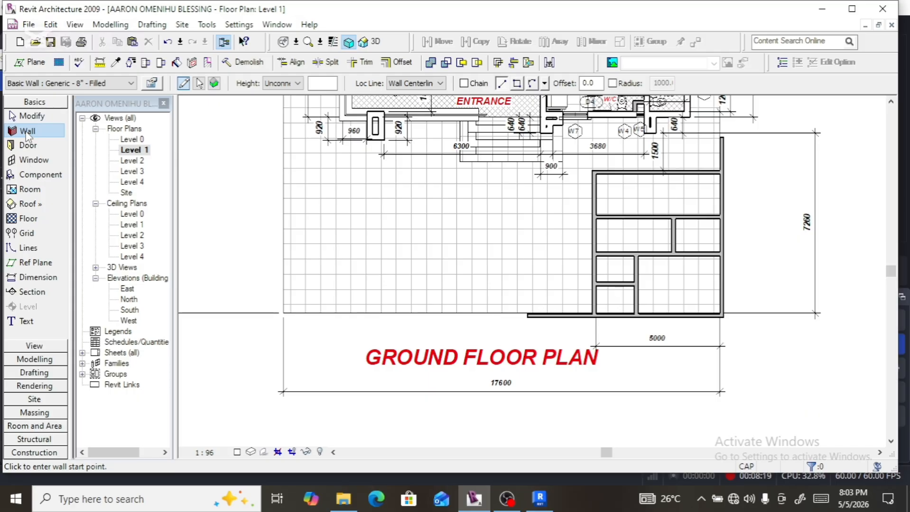
pyautogui.click(698, 216)
pyautogui.click(697, 174)
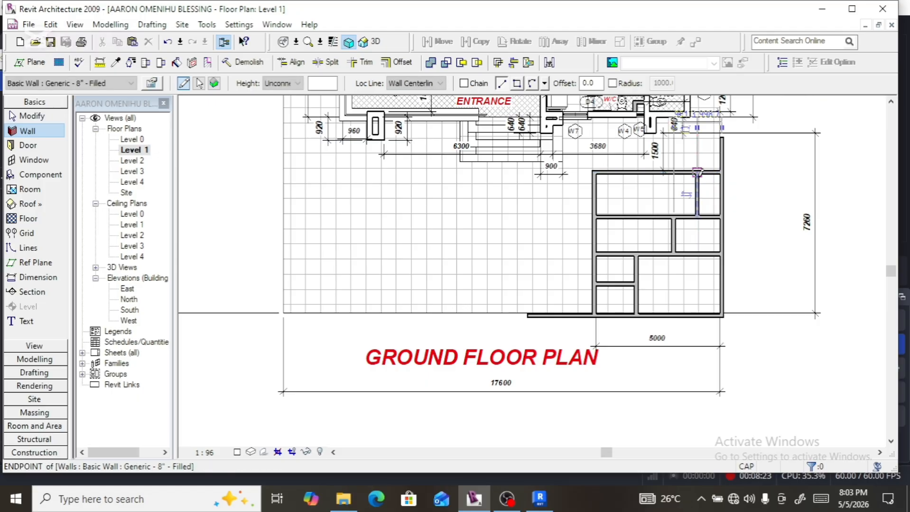
pyautogui.press('Escape')
pyautogui.press('Escape')
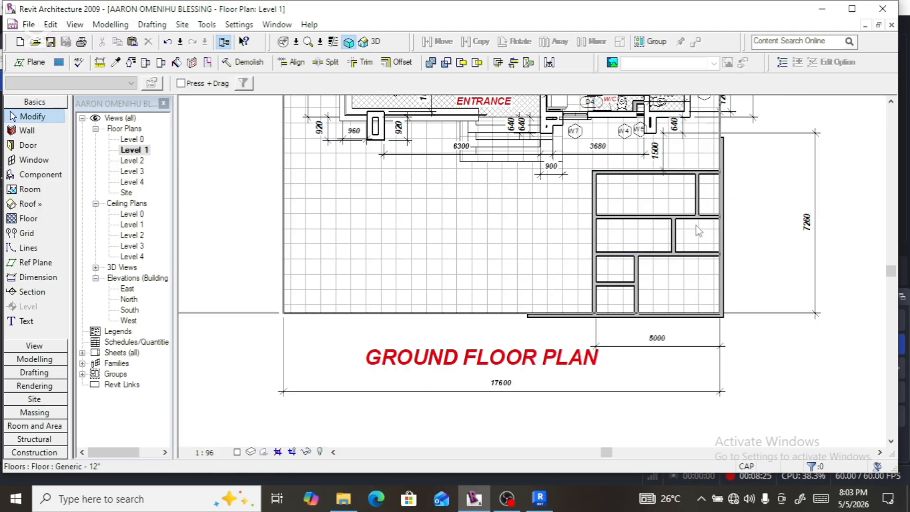
# Step: Dimension the depth of the enclosure's rear bay between the inner faces of the rear wall and first cross wall
pyautogui.scroll(4, 698, 231)
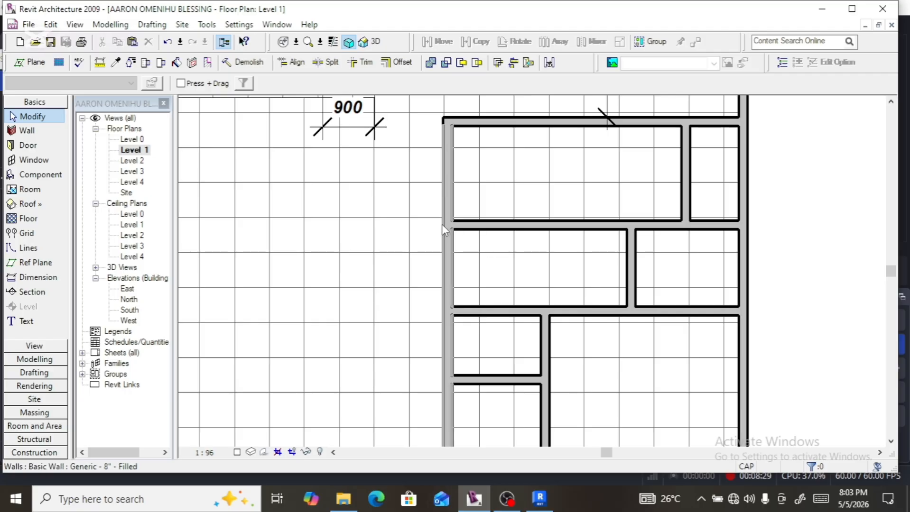
pyautogui.click(39, 278)
pyautogui.click(562, 219)
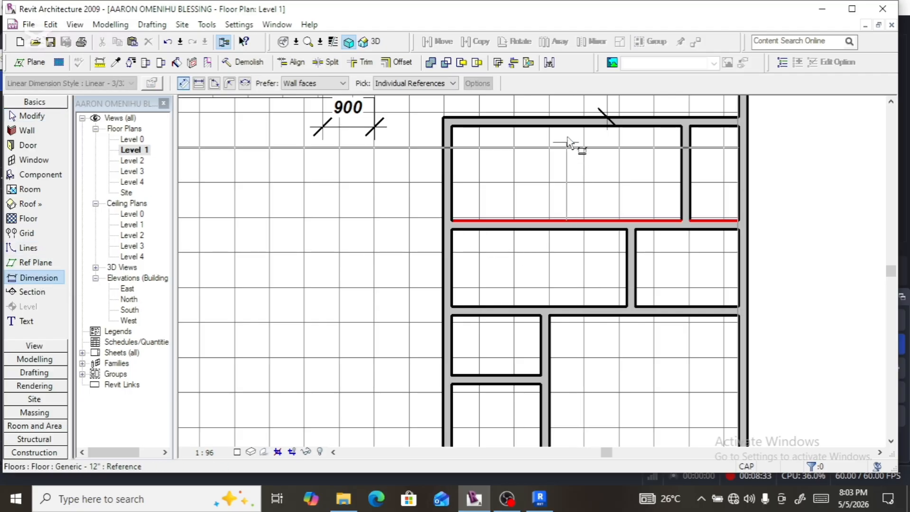
pyautogui.click(564, 127)
pyautogui.click(565, 164)
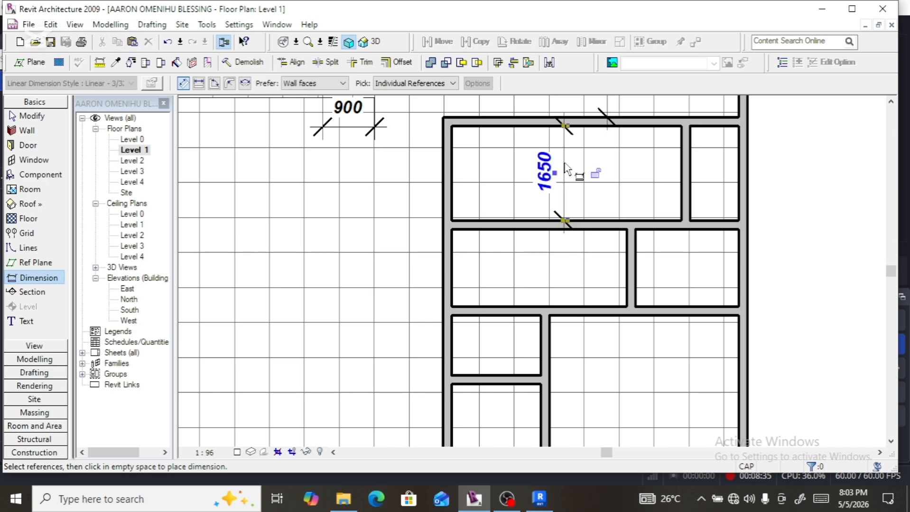
# Step: Dimension the width of the enclosure's rear-right compartment between the partition and the right fence wall's inner face
pyautogui.click(692, 214)
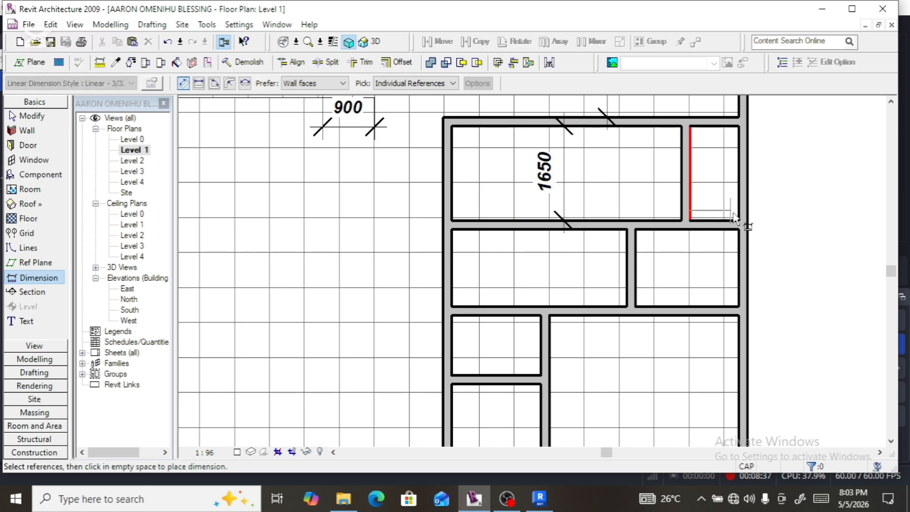
pyautogui.click(738, 211)
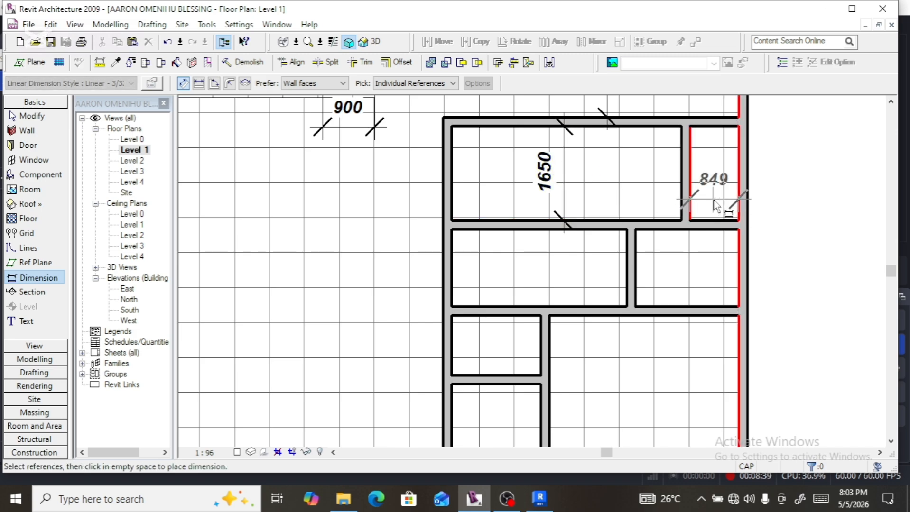
pyautogui.click(719, 202)
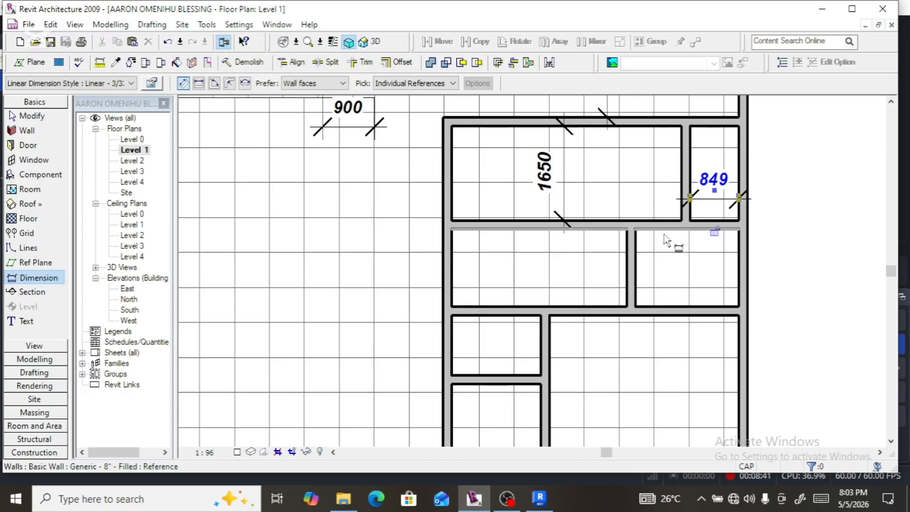
# Step: Dimension the middle bay's depth between its cross walls and the clear width of its right compartment
pyautogui.click(698, 231)
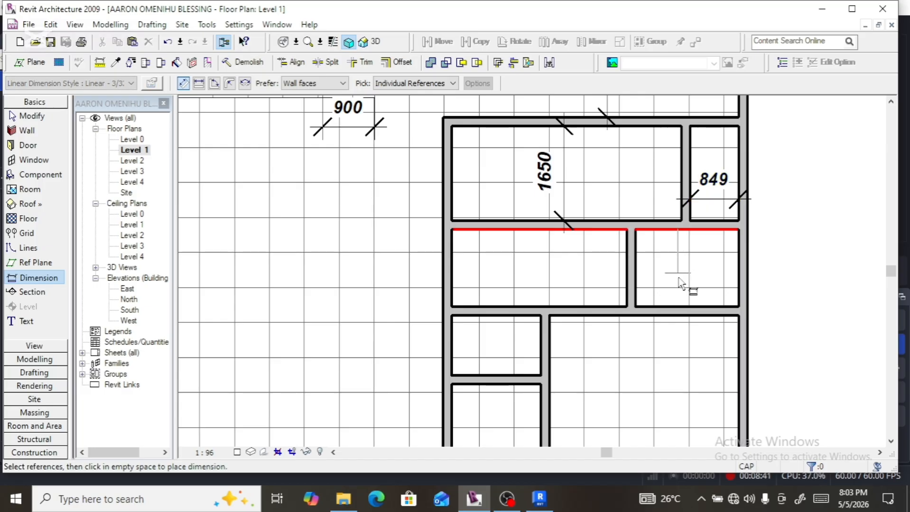
pyautogui.click(576, 307)
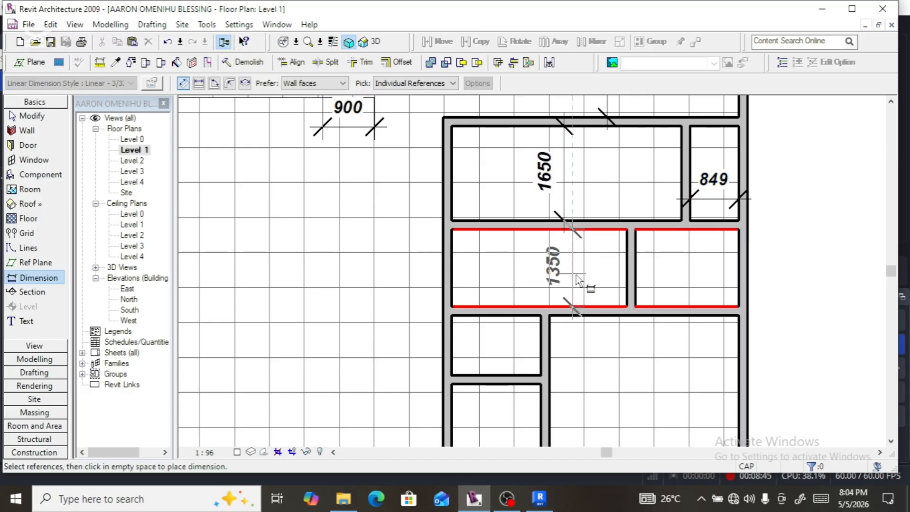
pyautogui.click(586, 287)
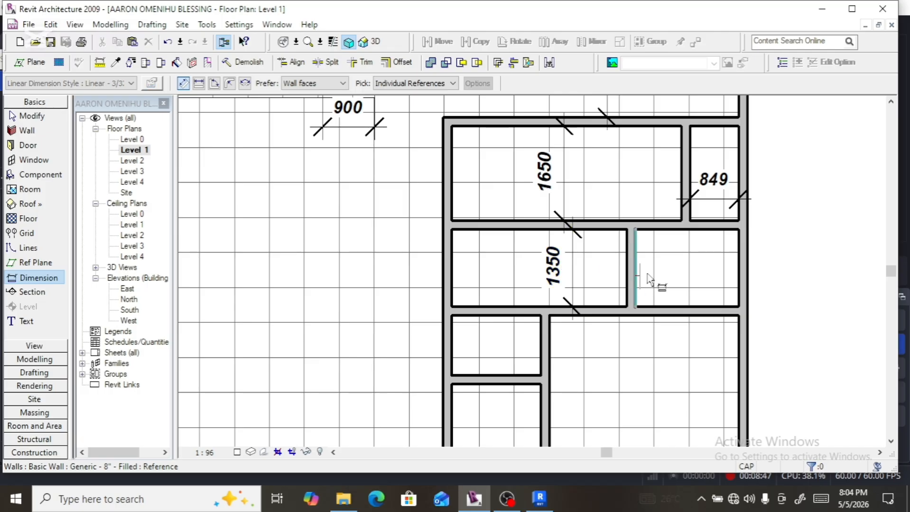
pyautogui.click(636, 281)
pyautogui.click(738, 279)
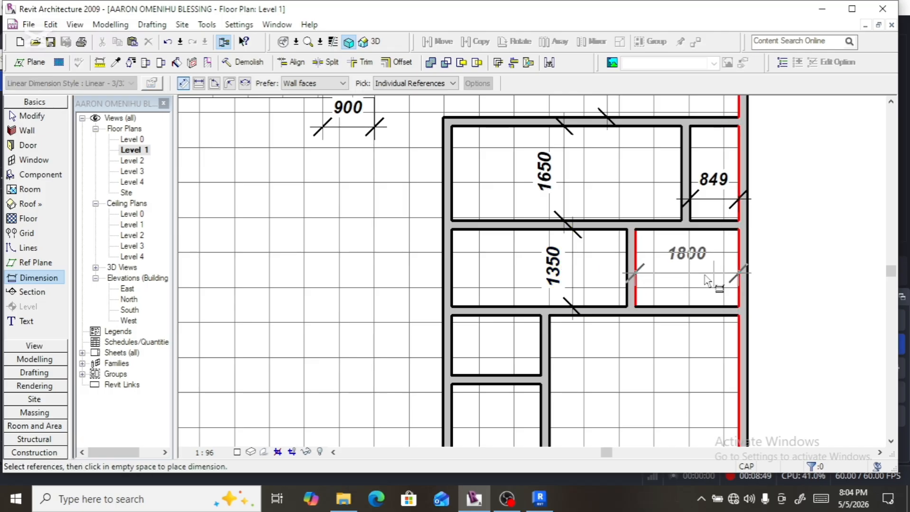
pyautogui.click(685, 270)
# Step: Dimension the depth and width of the enclosure's front-right compartment between its inner wall faces
pyautogui.scroll(-3, 685, 268)
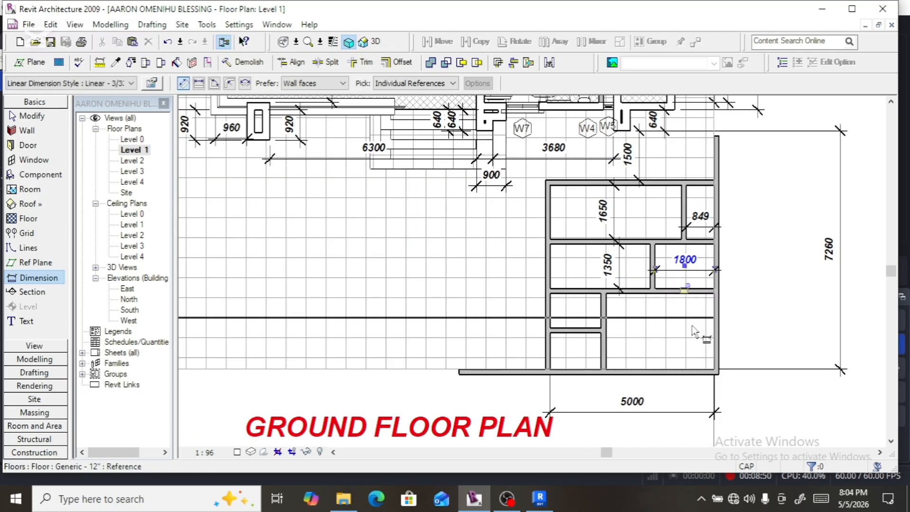
pyautogui.scroll(2, 659, 373)
pyautogui.click(663, 375)
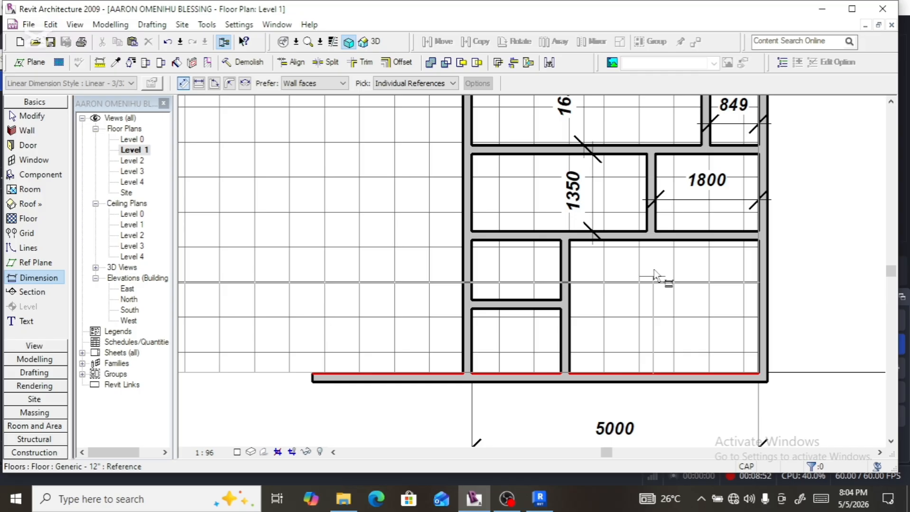
pyautogui.click(651, 241)
pyautogui.click(700, 311)
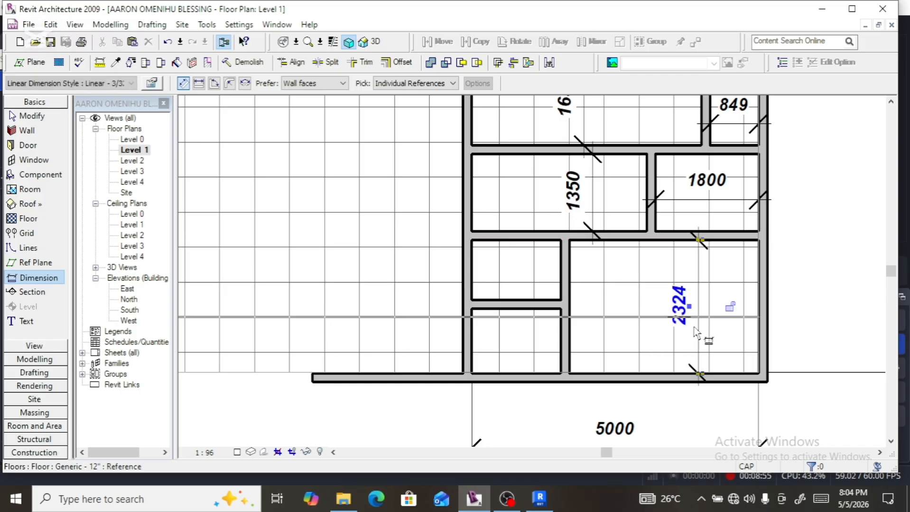
pyautogui.click(573, 337)
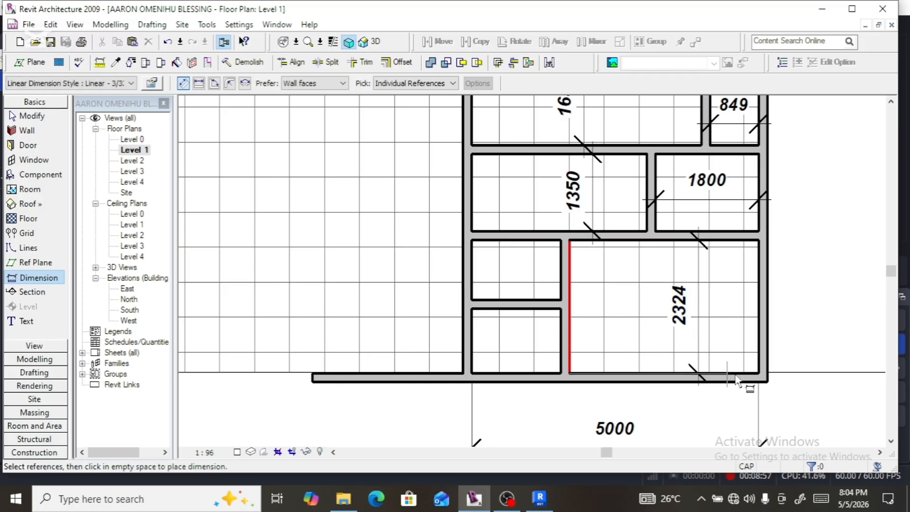
pyautogui.click(759, 363)
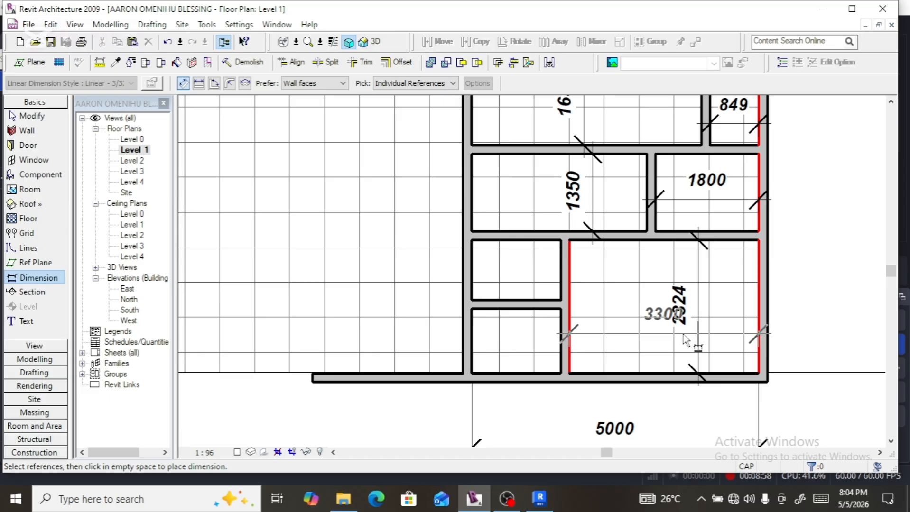
pyautogui.click(616, 363)
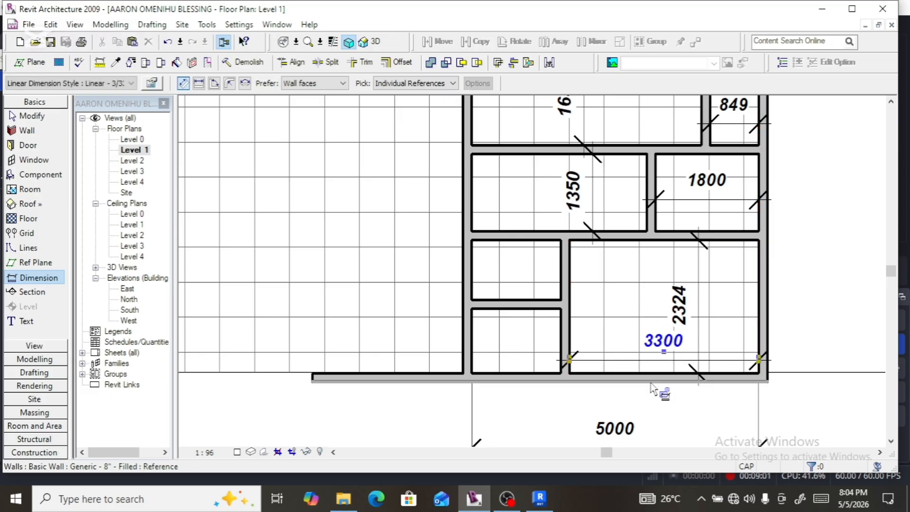
# Step: Dimension the front-left compartment's width outside the front wall and its depth outside the enclosure's left wall, then end the dimension command
pyautogui.scroll(-3, 656, 392)
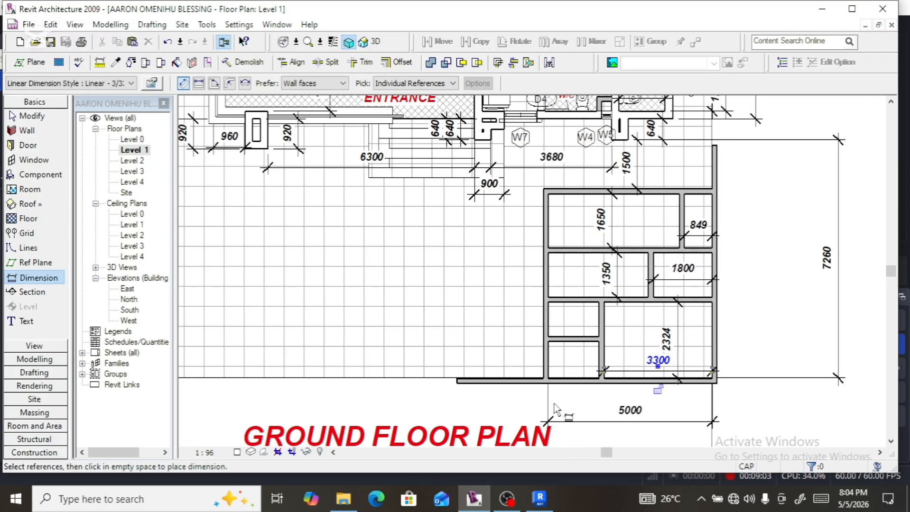
pyautogui.scroll(3, 556, 409)
pyautogui.click(548, 368)
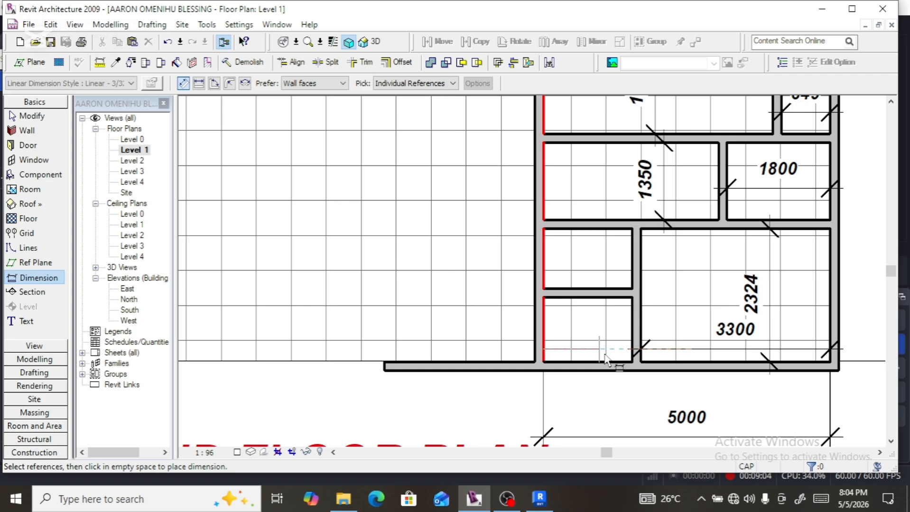
pyautogui.click(638, 345)
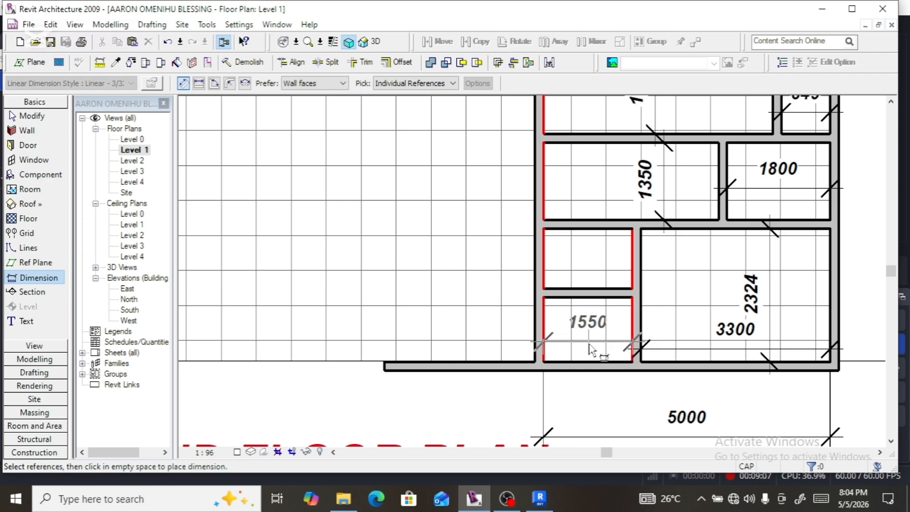
pyautogui.click(589, 408)
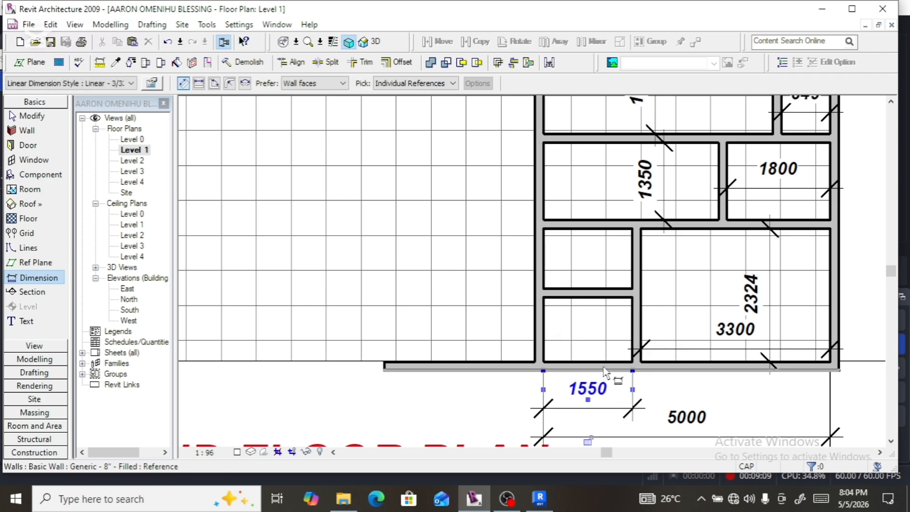
pyautogui.click(602, 363)
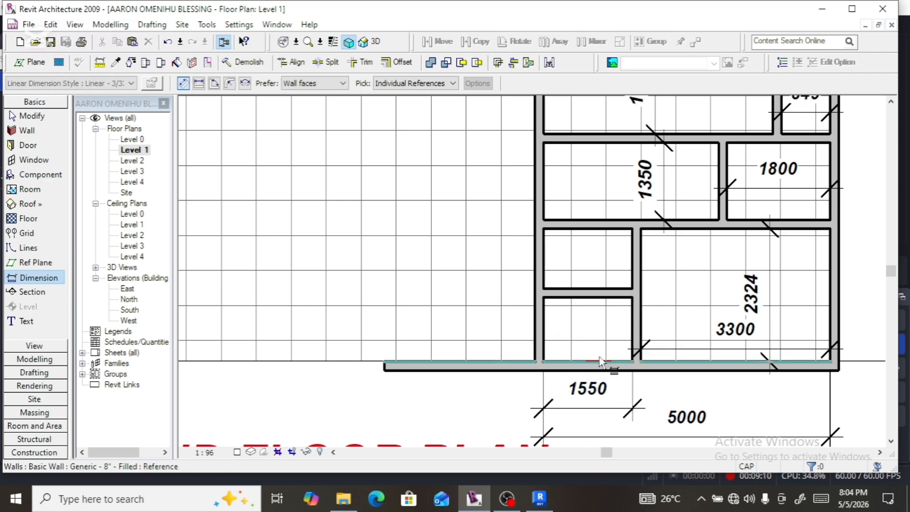
pyautogui.click(583, 299)
pyautogui.click(490, 334)
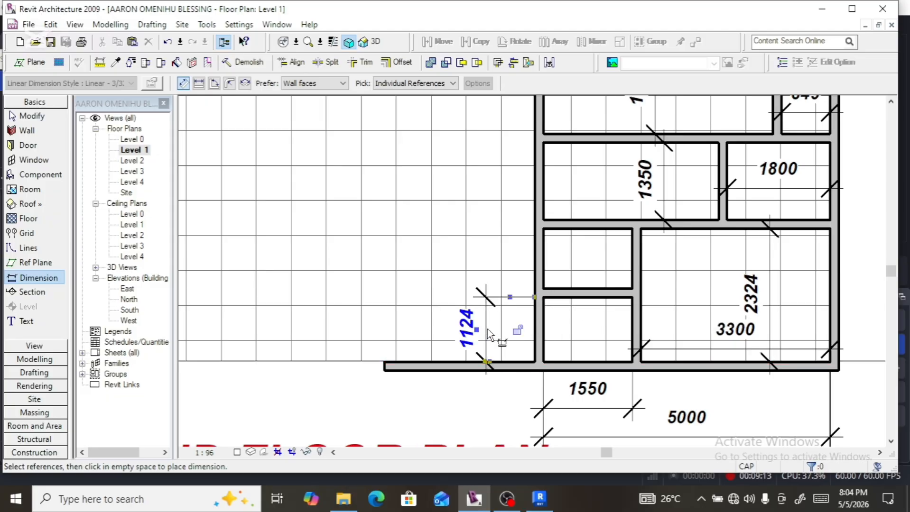
pyautogui.press('Escape')
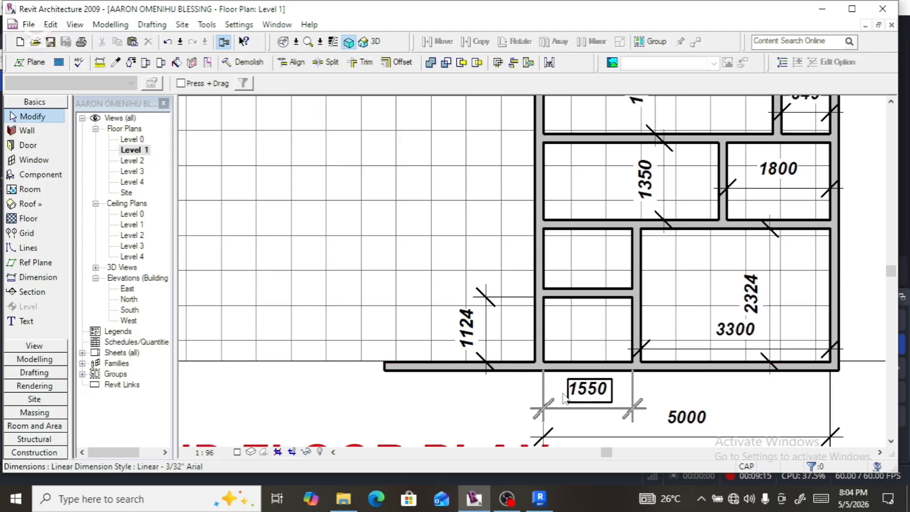
# Step: Move the rear bay's partition so the rear-right compartment is 1500 mm wide
pyautogui.scroll(-2, 605, 374)
pyautogui.scroll(2, 656, 327)
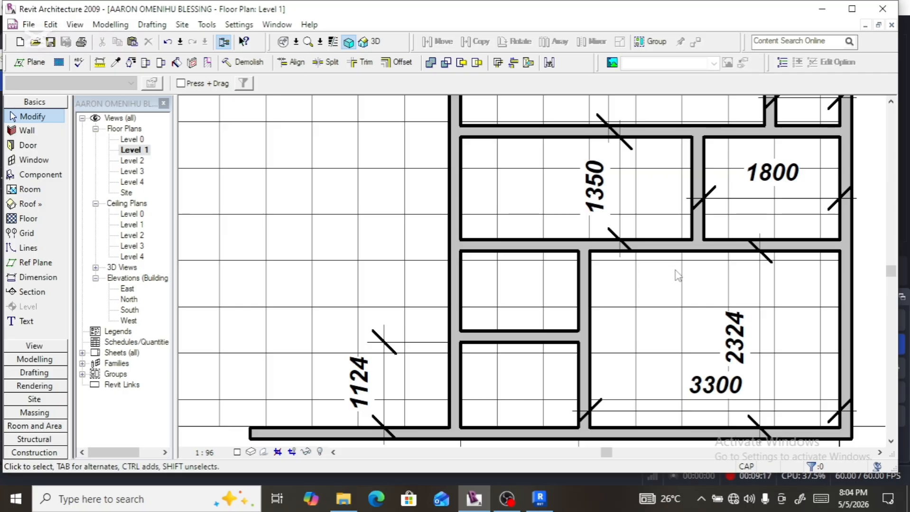
pyautogui.scroll(-1, 676, 331)
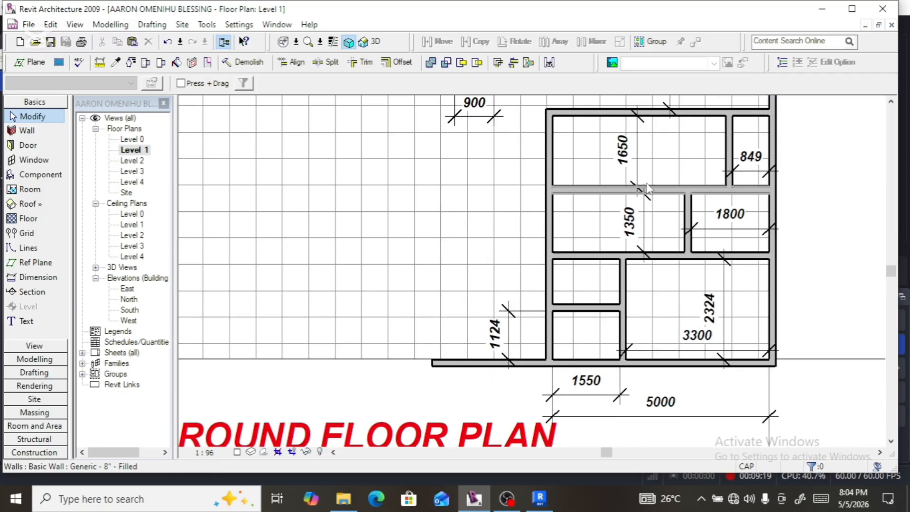
pyautogui.click(729, 155)
pyautogui.click(746, 156)
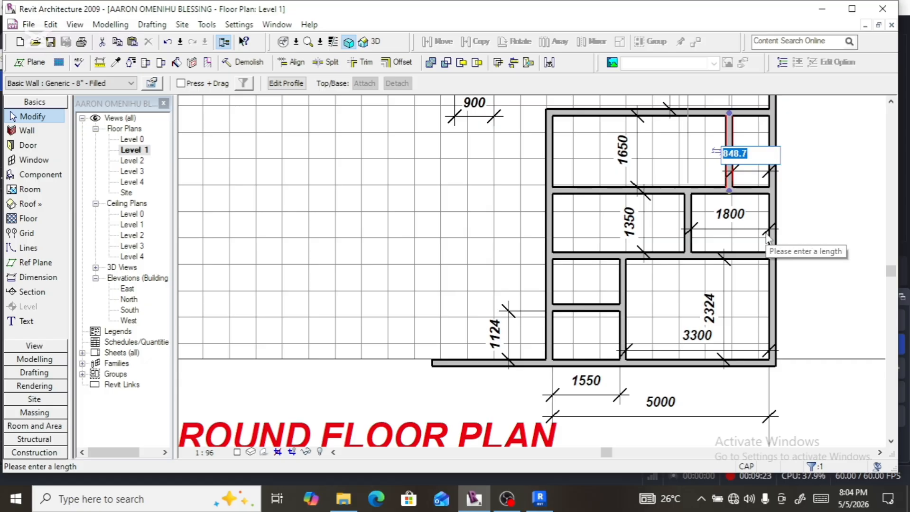
pyautogui.write('15')
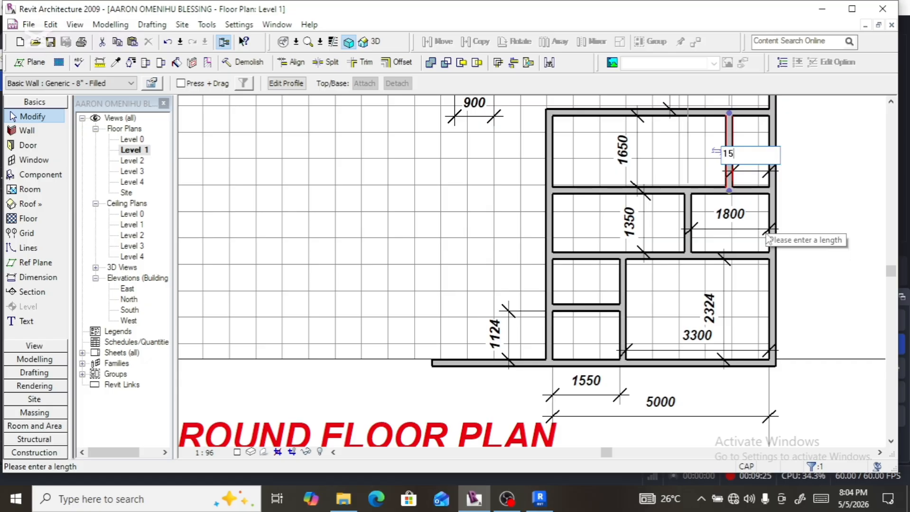
pyautogui.write('00')
pyautogui.press('Return')
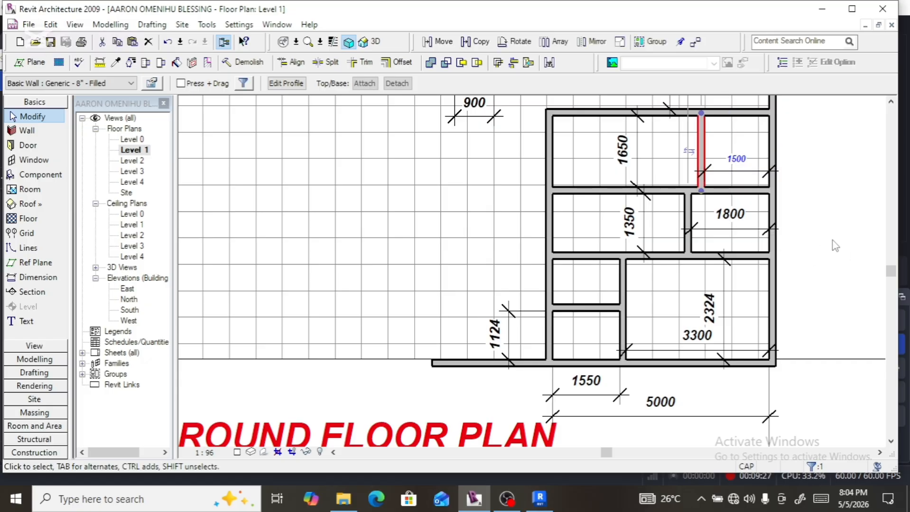
# Step: Move the cross wall between the rear and middle bays so the rear bay is 2000 mm deep, and deselect it
pyautogui.click(581, 191)
pyautogui.click(624, 152)
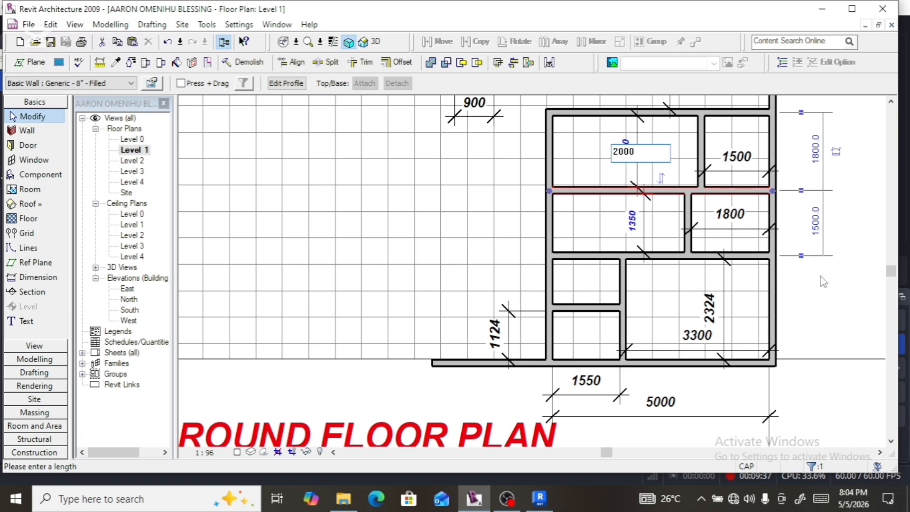
pyautogui.press('Return')
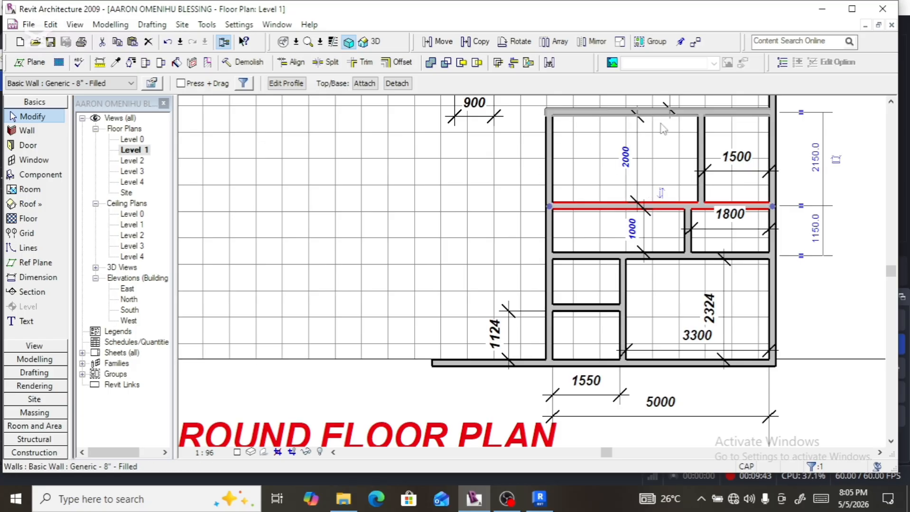
pyautogui.scroll(3, 678, 229)
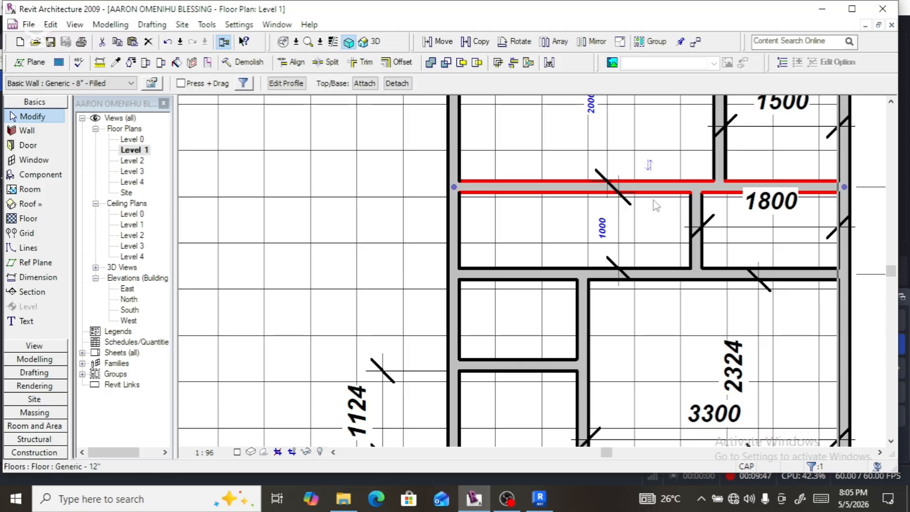
pyautogui.scroll(-3, 607, 237)
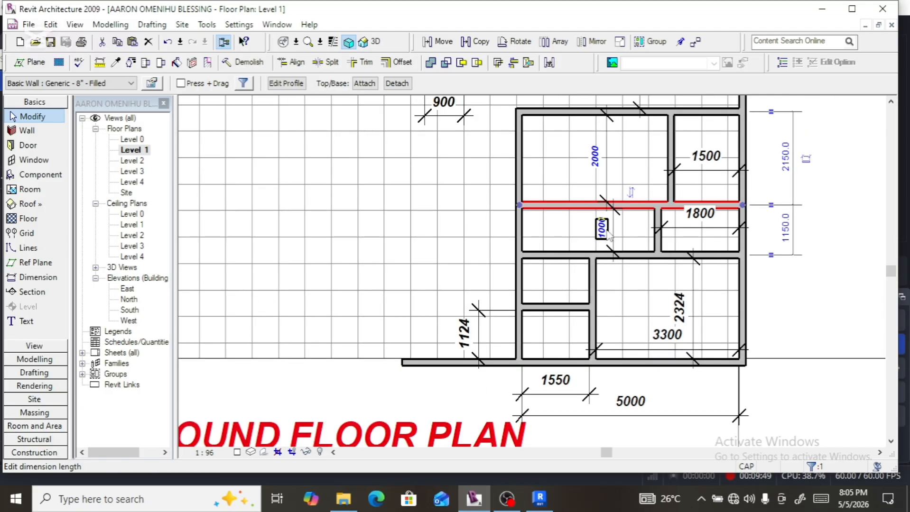
pyautogui.click(839, 306)
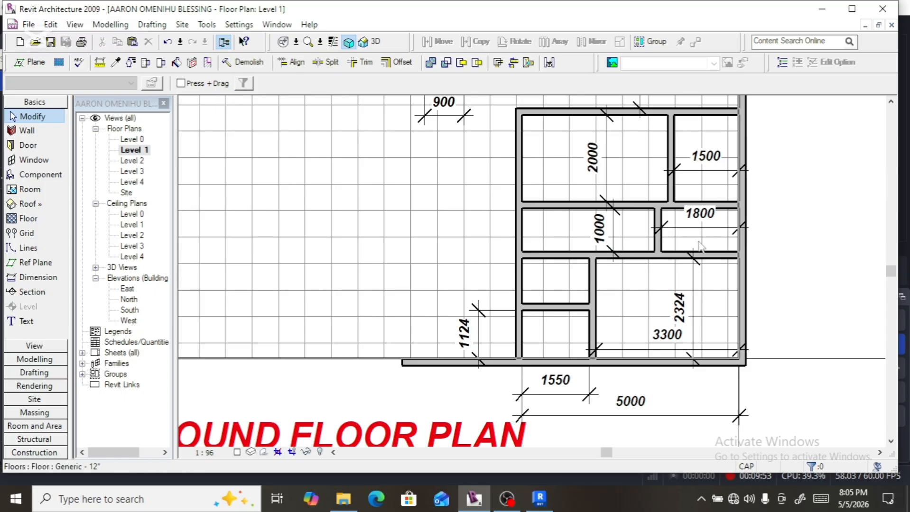
# Step: Nudge the front-right compartment's depth dimension slightly toward the right fence wall
pyautogui.scroll(3, 688, 254)
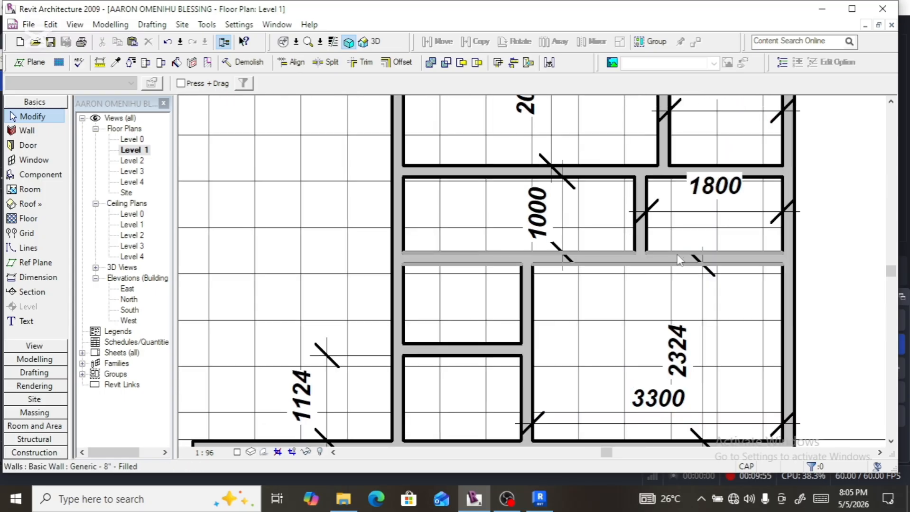
pyautogui.scroll(-2, 535, 283)
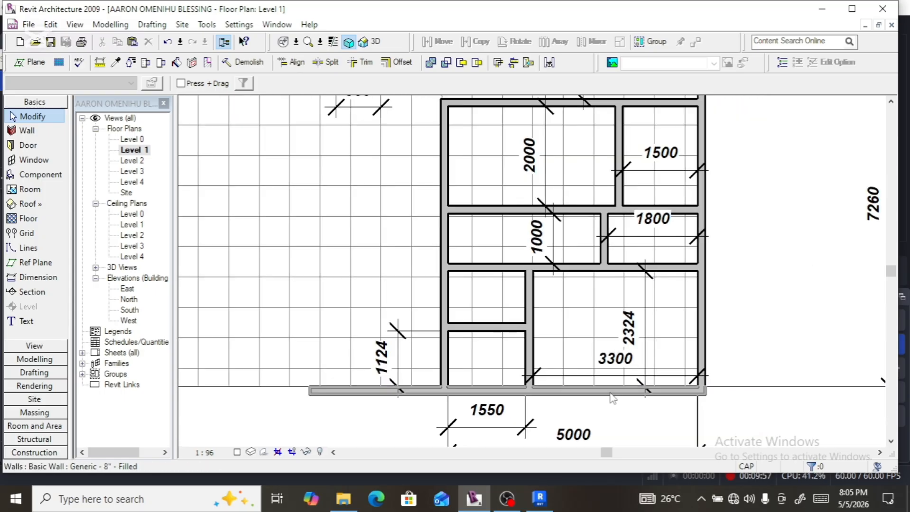
pyautogui.click(647, 333)
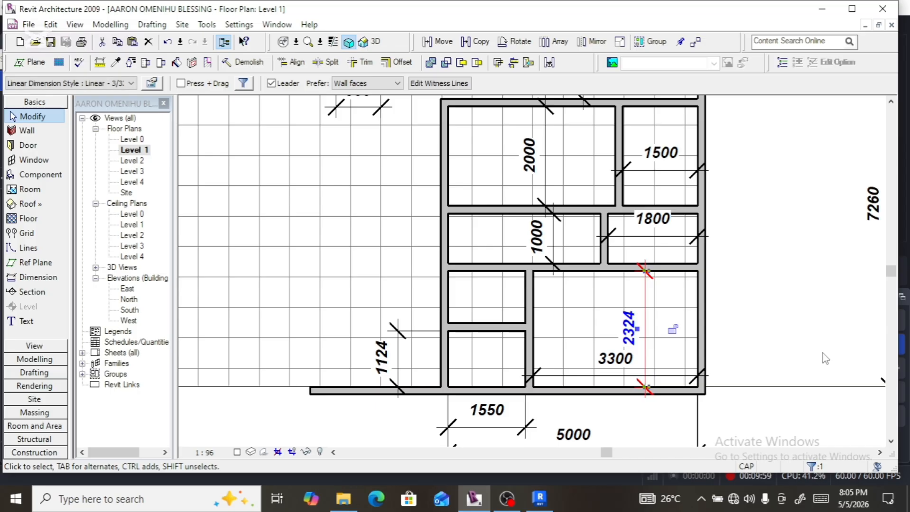
pyautogui.press('Right')
pyautogui.press('Right')
pyautogui.press('Right')
pyautogui.press('Right')
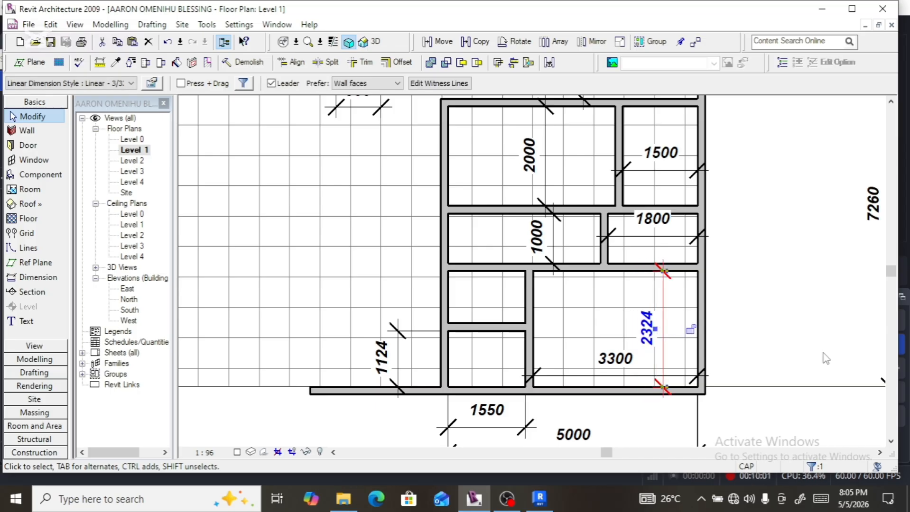
pyautogui.scroll(-3, 826, 358)
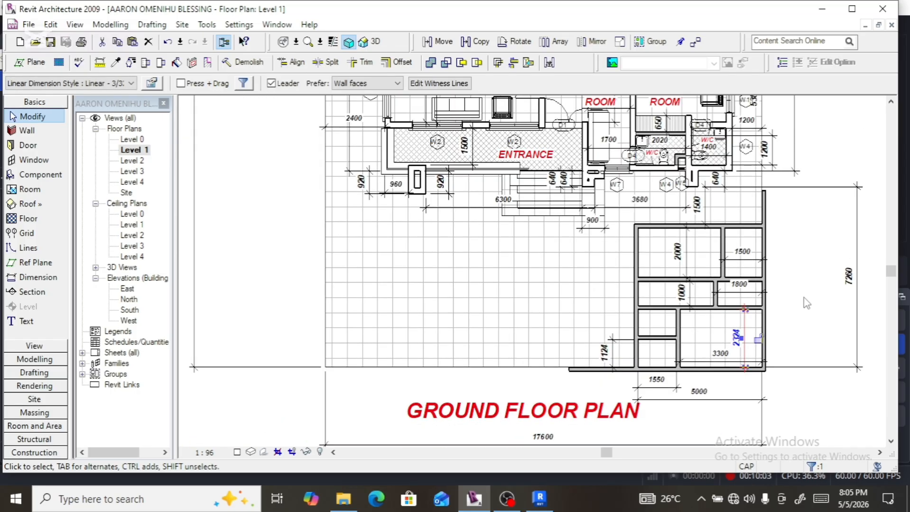
# Step: Move the enclosure's rear wall so the gap between it and the house is 1300 mm
pyautogui.scroll(2, 681, 227)
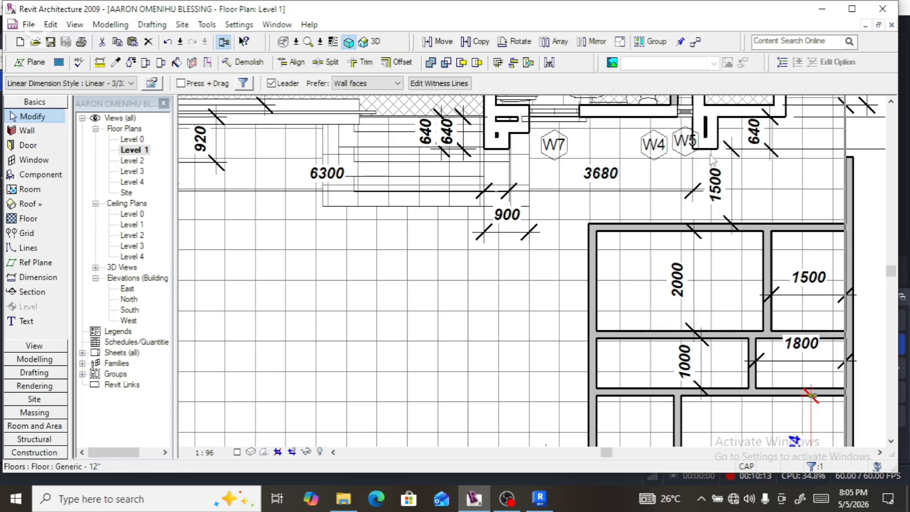
pyautogui.click(681, 232)
pyautogui.scroll(-3, 653, 203)
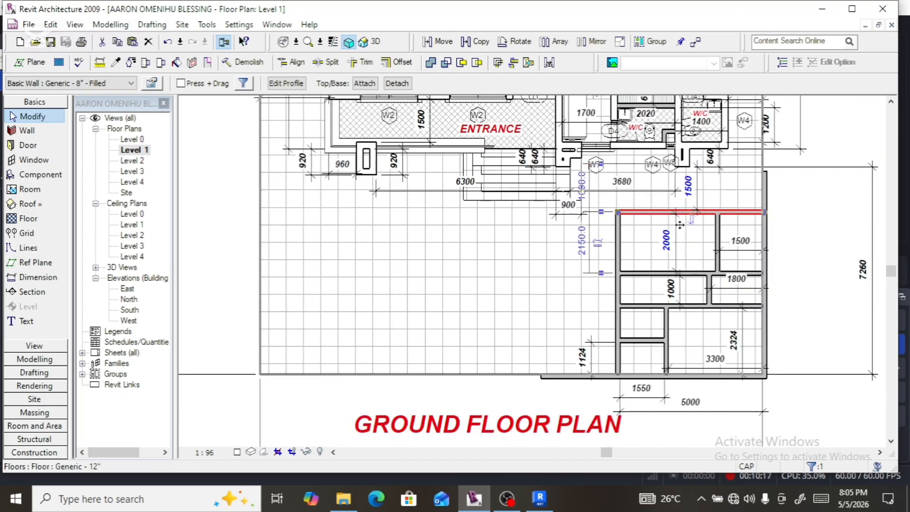
pyautogui.scroll(3, 741, 359)
pyautogui.scroll(-2, 741, 359)
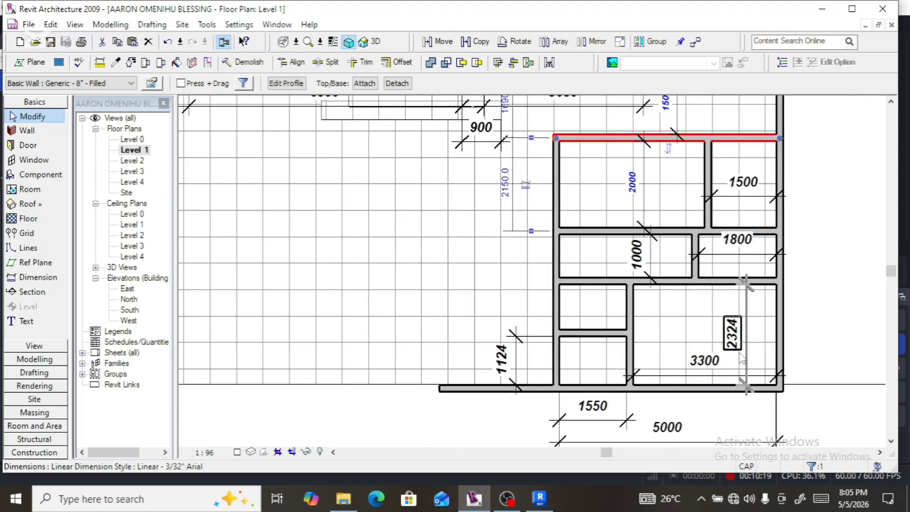
pyautogui.click(659, 189)
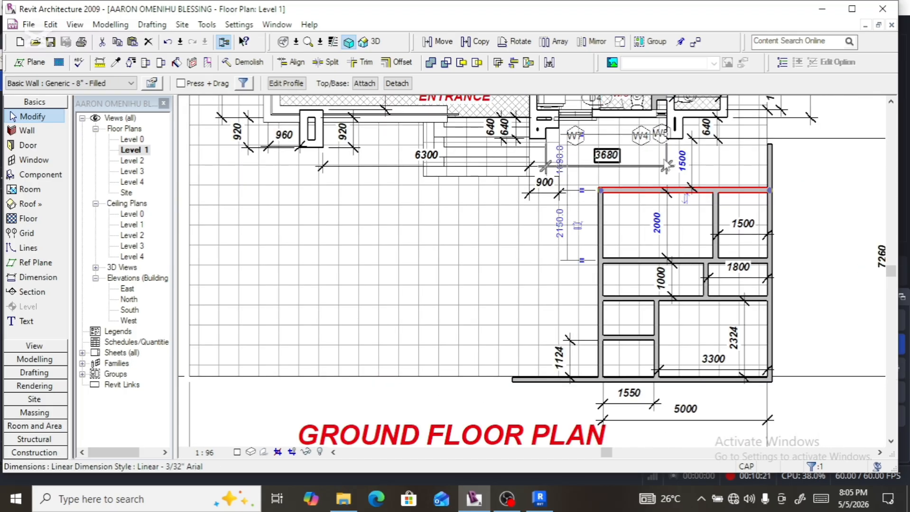
pyautogui.scroll(2, 670, 167)
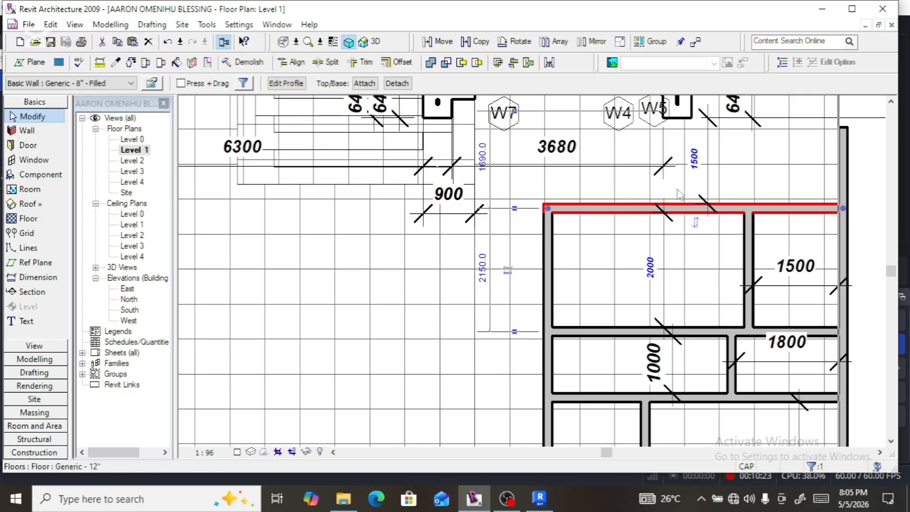
pyautogui.click(694, 163)
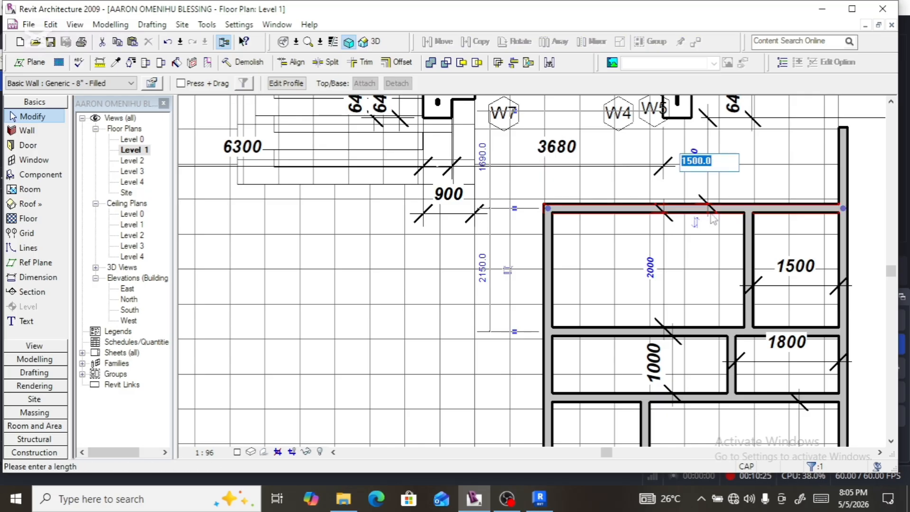
pyautogui.write('1300')
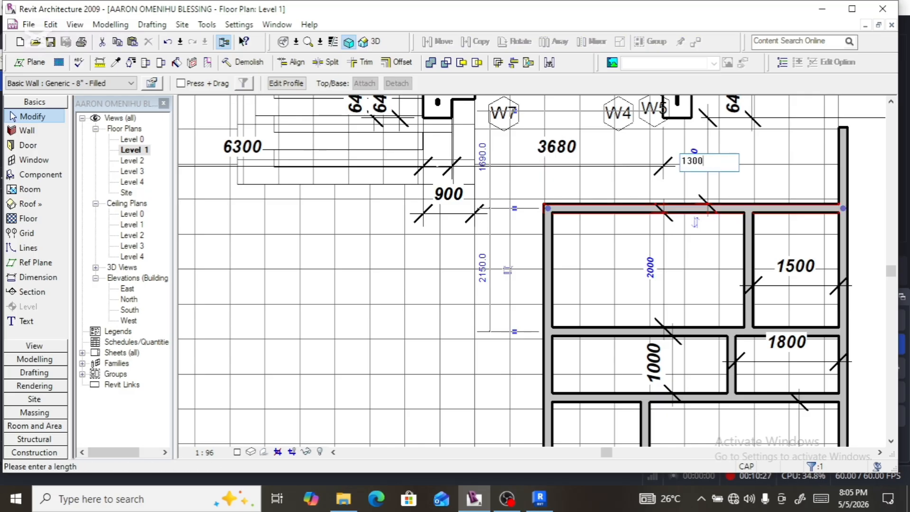
pyautogui.press('Return')
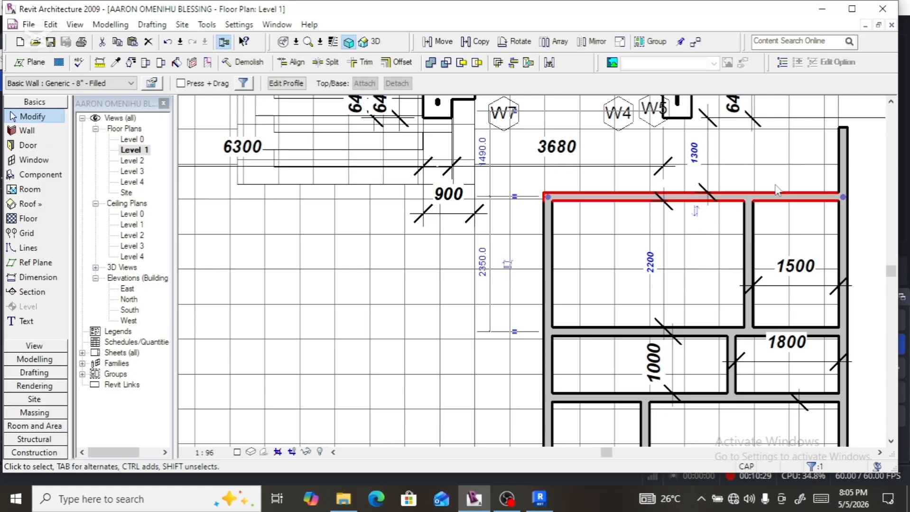
# Step: Move the cross wall between the rear and middle bays to make the rear bay 2000 mm deep
pyautogui.click(710, 337)
pyautogui.click(650, 261)
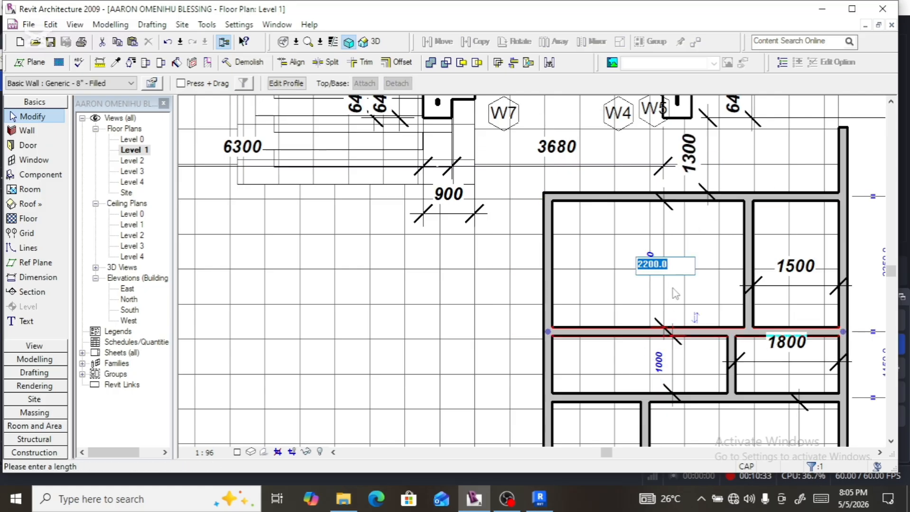
pyautogui.write('200')
pyautogui.press('Return')
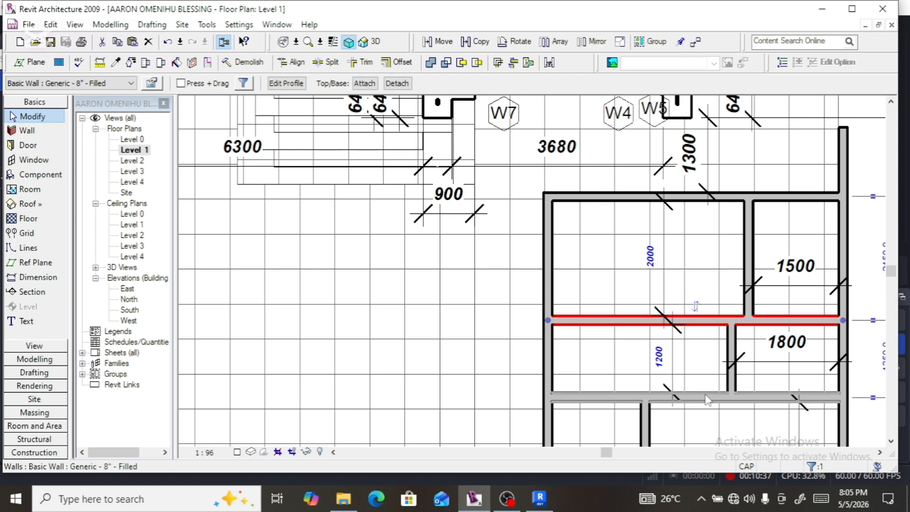
# Step: Move the cross wall between the middle and front bays to make the middle bay 1000 mm deep
pyautogui.click(670, 394)
pyautogui.click(658, 357)
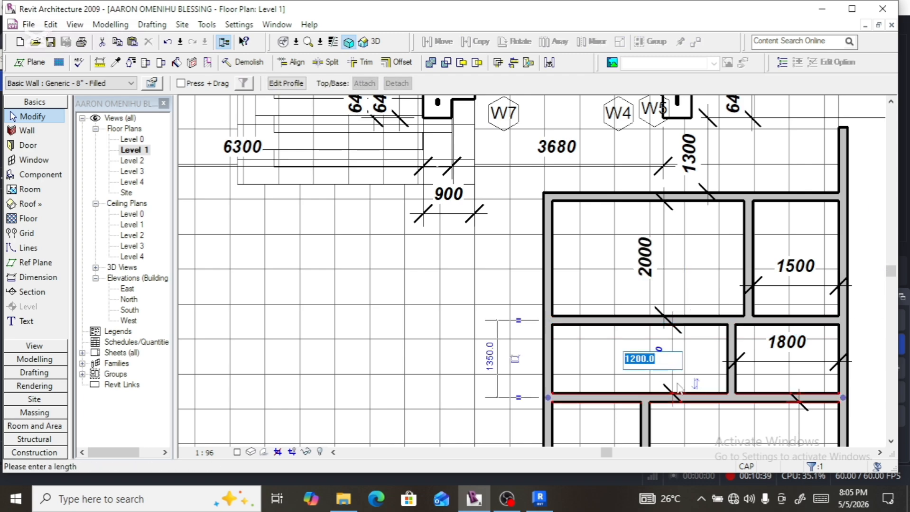
pyautogui.write('100')
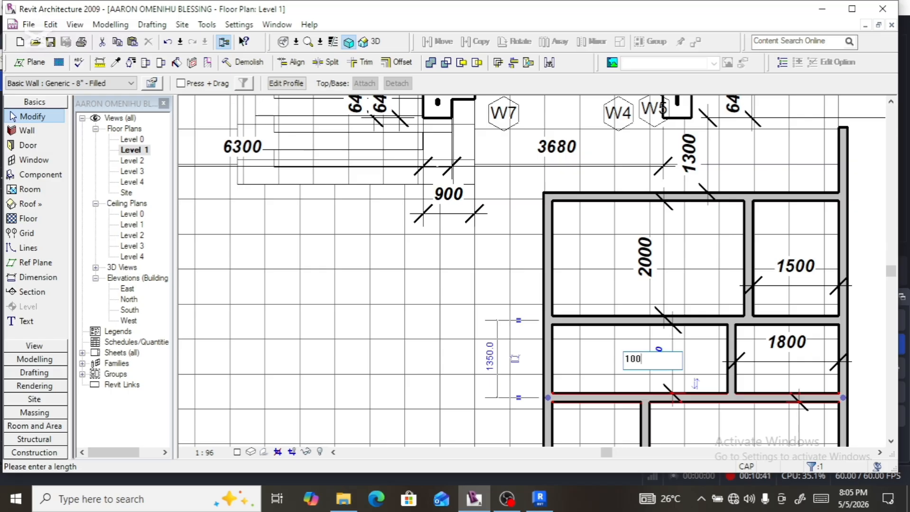
pyautogui.write('0')
pyautogui.press('Return')
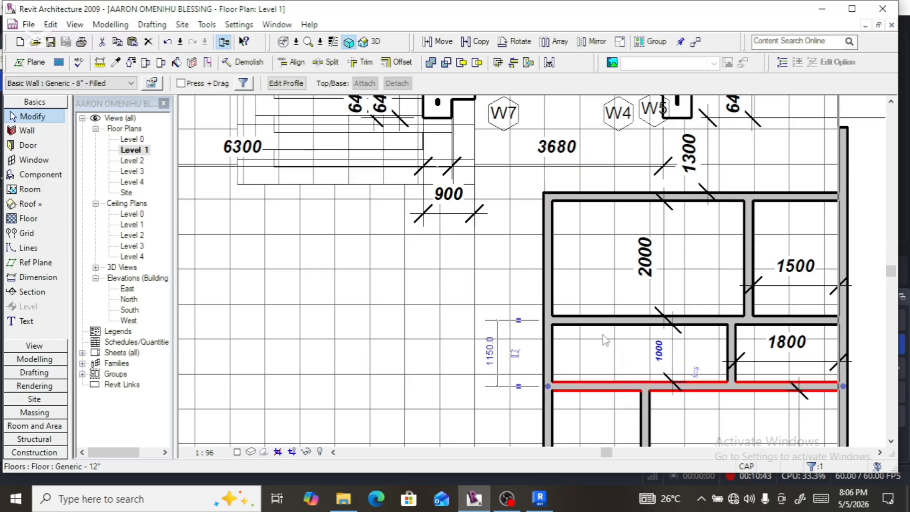
# Step: Move the middle bay's partition so its right compartment is 2000 mm wide
pyautogui.scroll(-5, 626, 346)
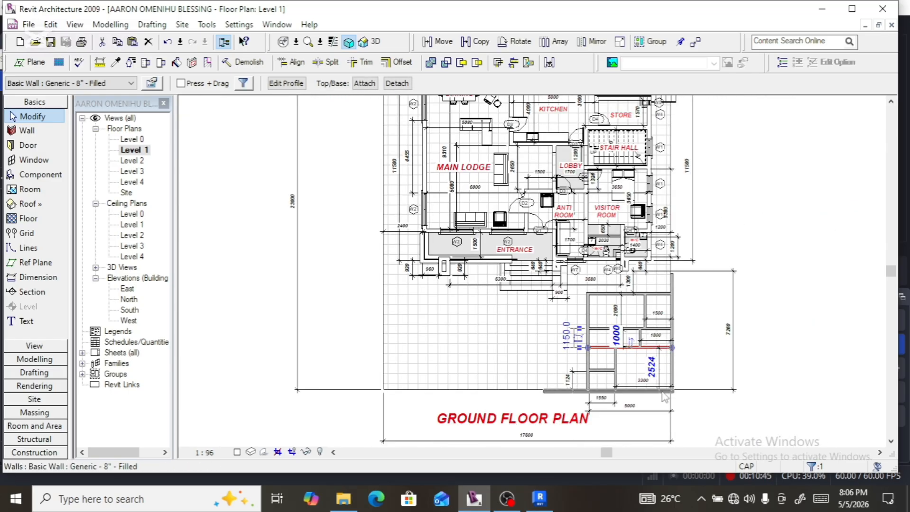
pyautogui.scroll(4, 632, 339)
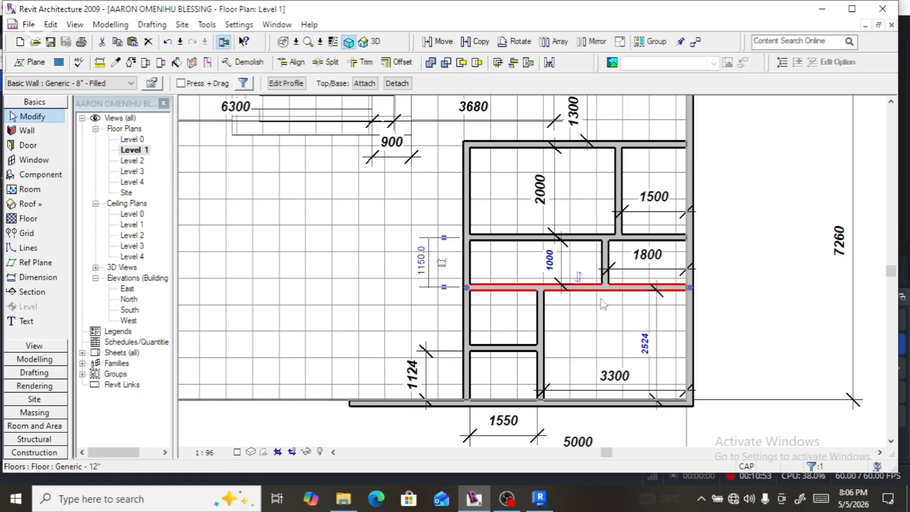
pyautogui.click(606, 278)
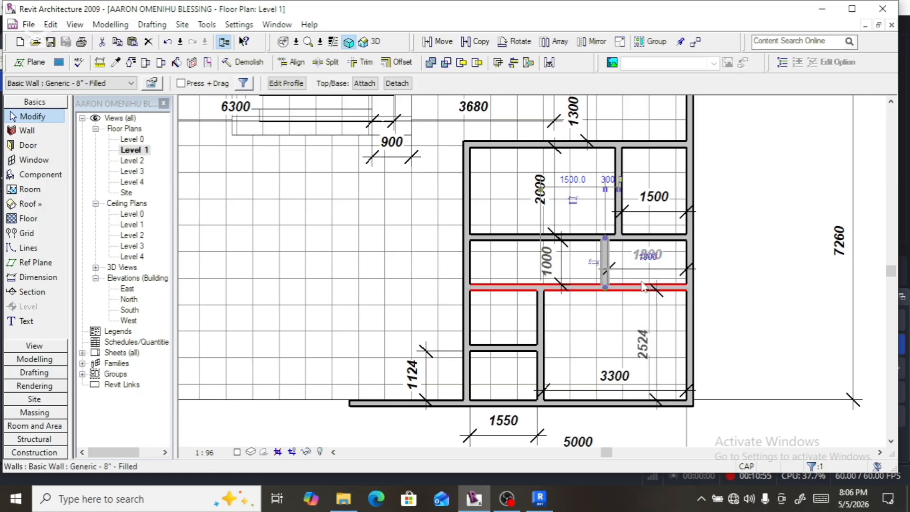
pyautogui.click(649, 257)
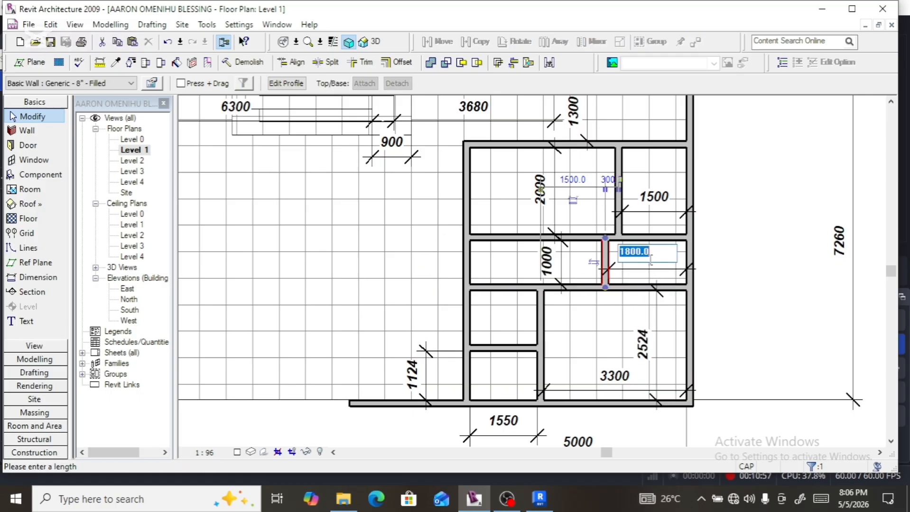
pyautogui.write('2')
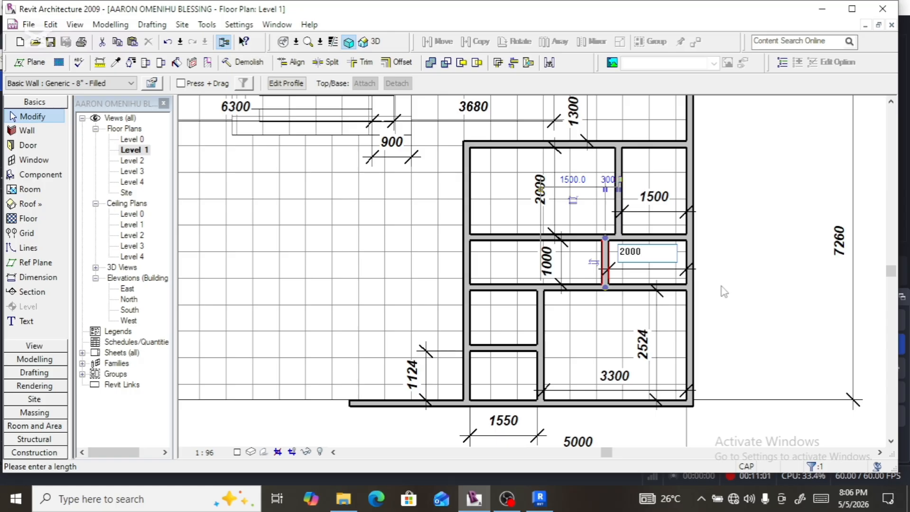
pyautogui.write('000')
pyautogui.press('Return')
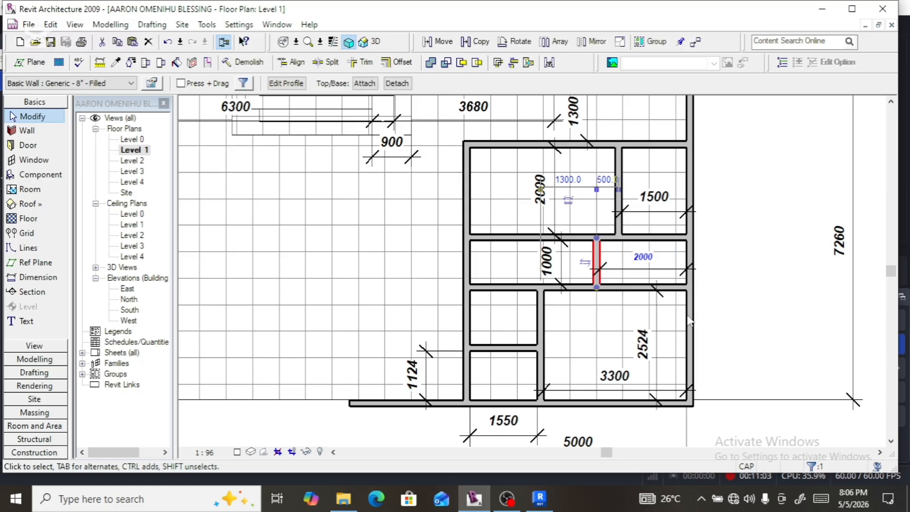
# Step: Dimension the horizontal offset between the middle bay's partition and the front bay's partition, then end the dimension command
pyautogui.click(541, 374)
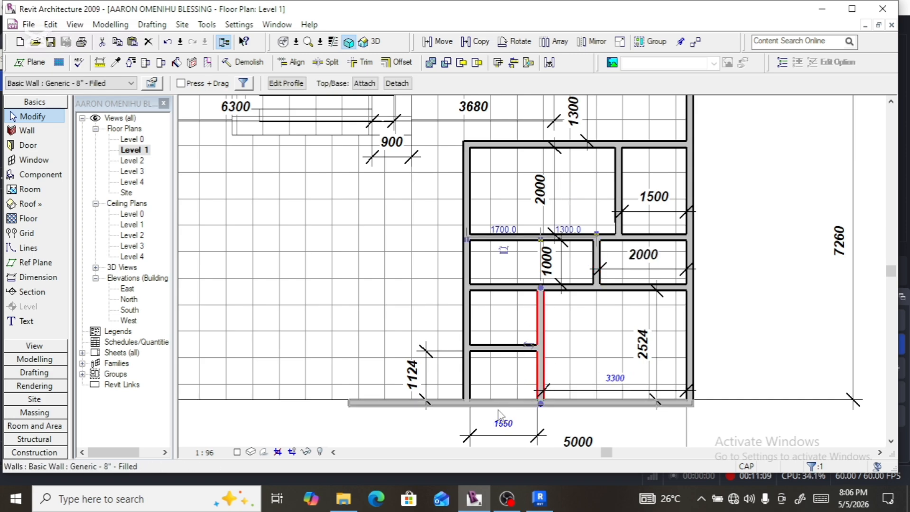
pyautogui.scroll(2, 518, 377)
pyautogui.scroll(-2, 517, 370)
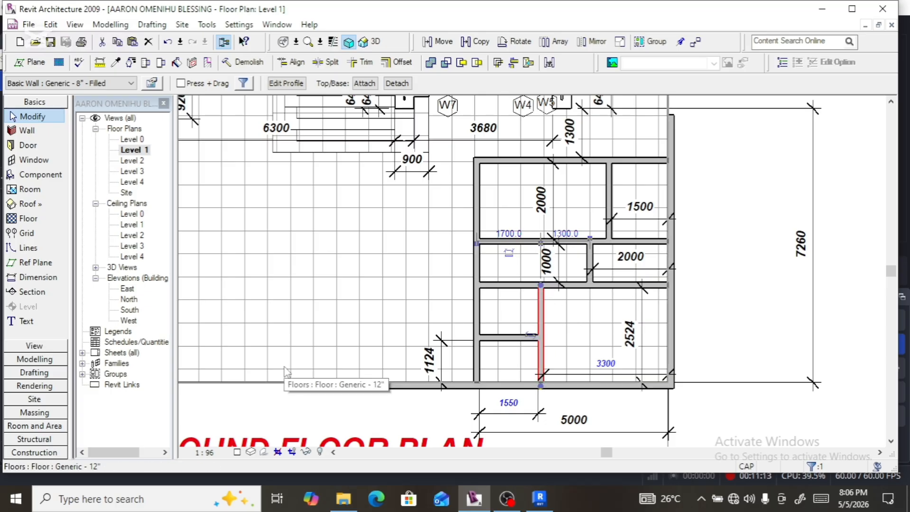
pyautogui.click(37, 278)
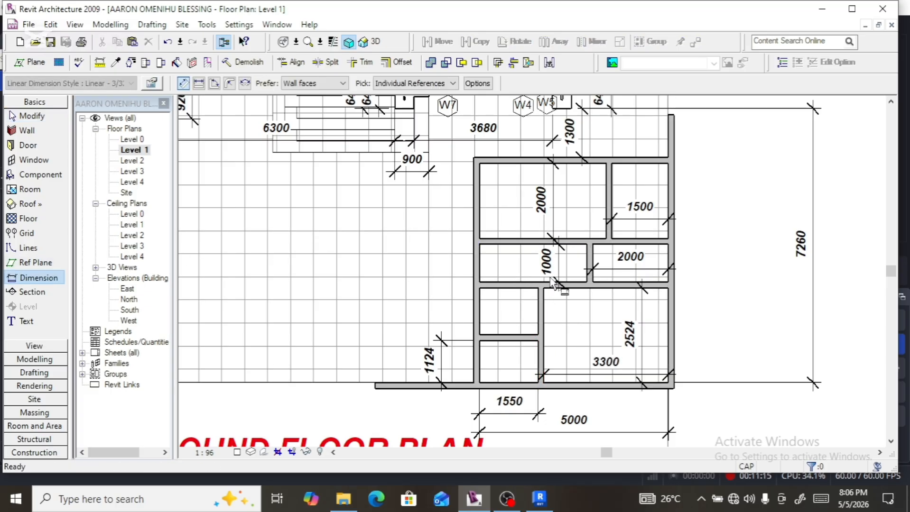
pyautogui.scroll(5, 553, 279)
pyautogui.click(658, 280)
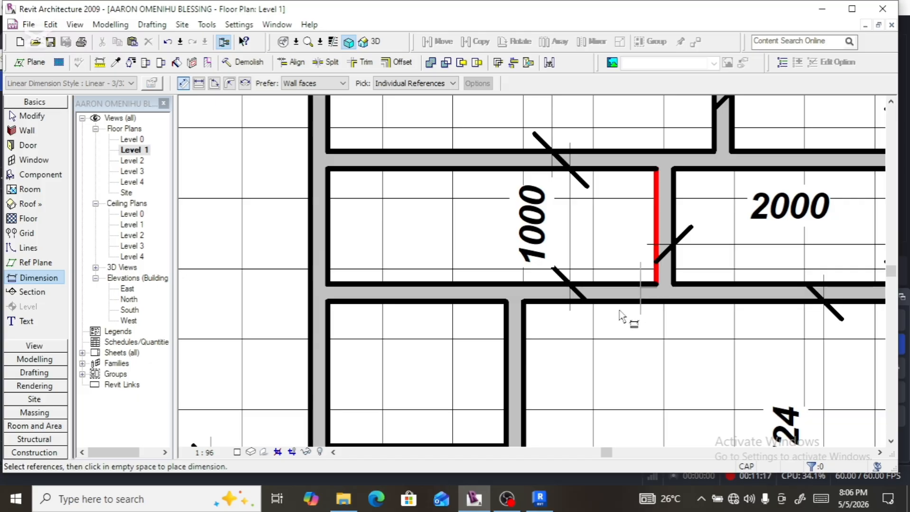
pyautogui.click(525, 355)
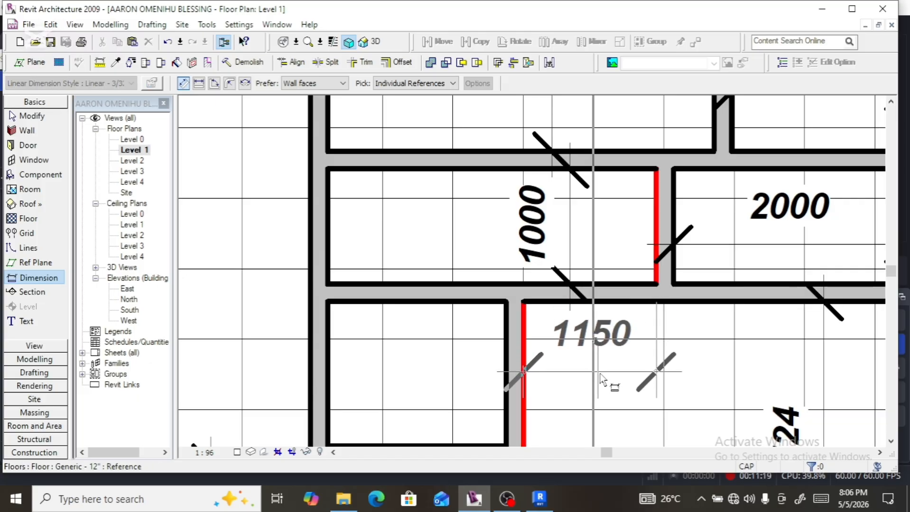
pyautogui.click(629, 387)
pyautogui.scroll(-2, 602, 367)
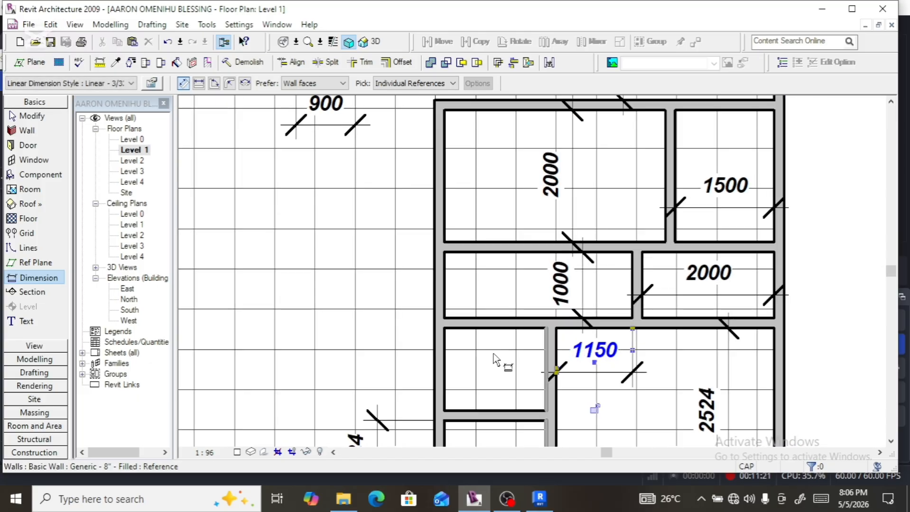
pyautogui.rightClick(374, 358)
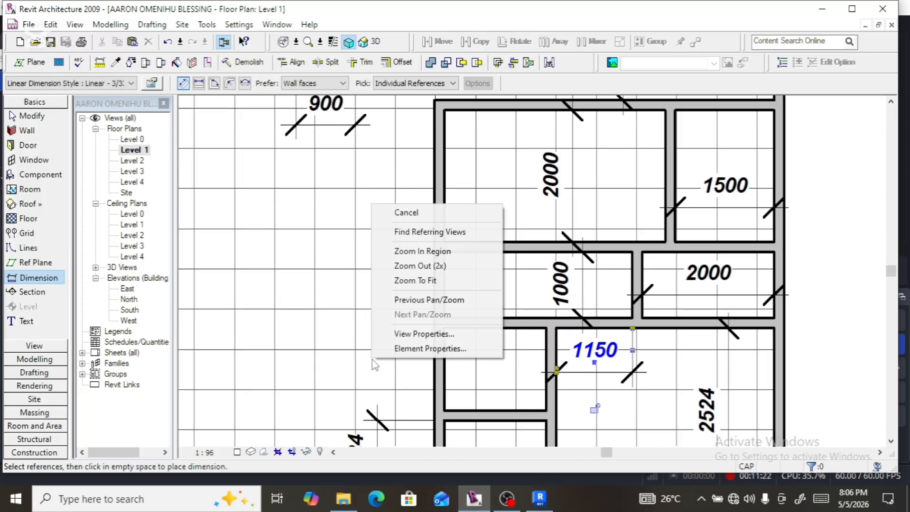
pyautogui.click(401, 213)
pyautogui.scroll(5, 583, 409)
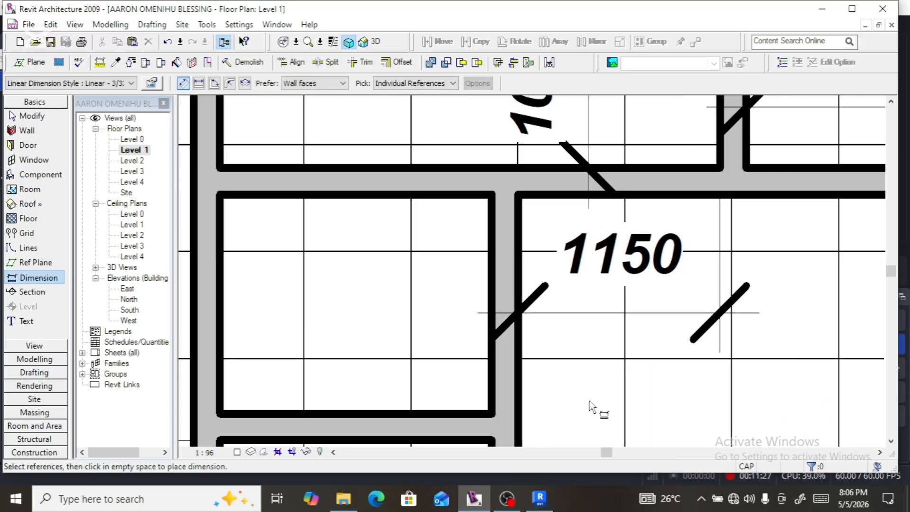
pyautogui.rightClick(362, 344)
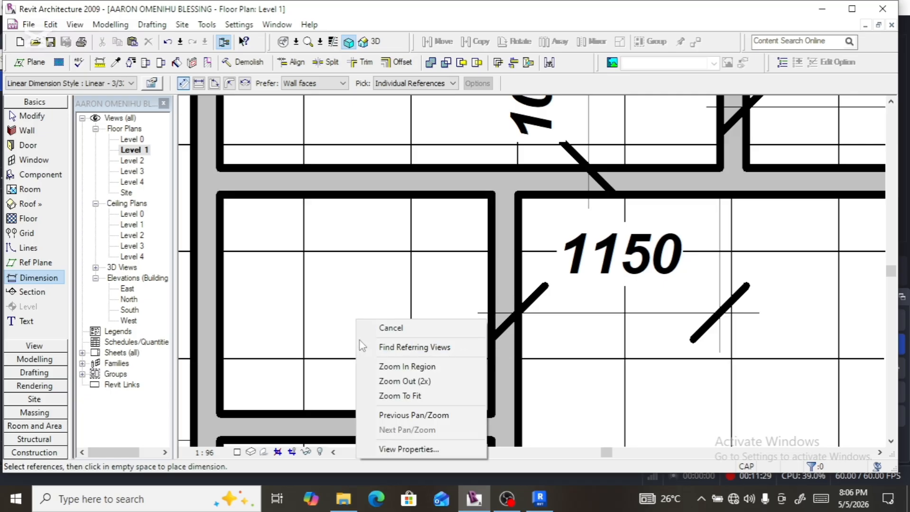
pyautogui.click(399, 328)
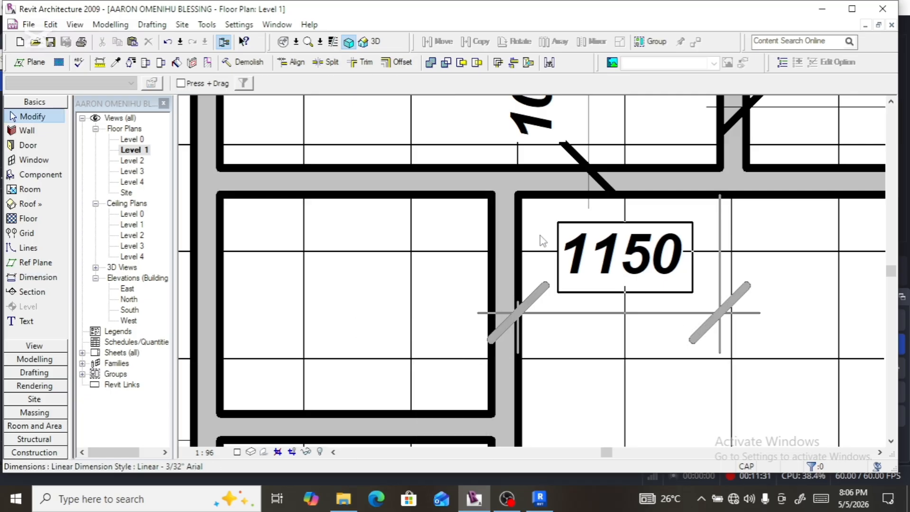
# Step: Move the front bay's partition so its offset from the middle bay's partition is 1000 mm
pyautogui.click(513, 243)
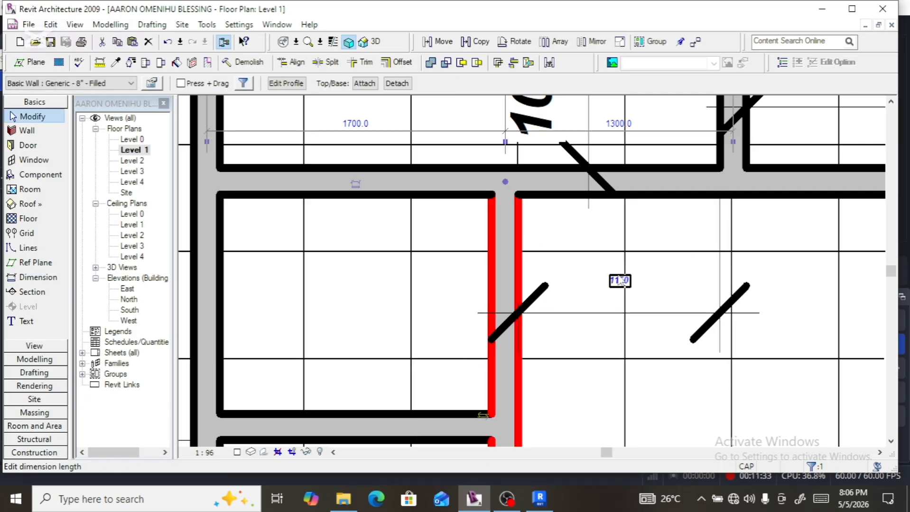
pyautogui.click(620, 280)
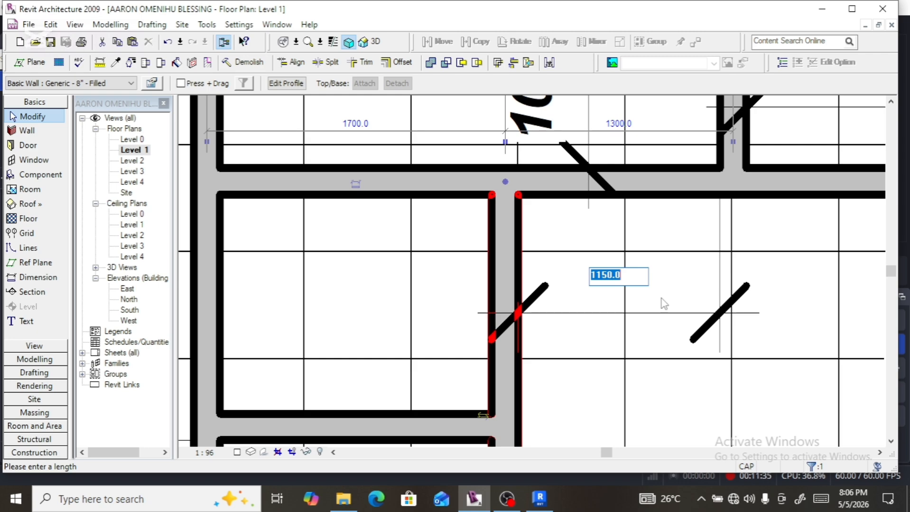
pyautogui.write('1000')
pyautogui.press('Return')
pyautogui.scroll(-2, 645, 258)
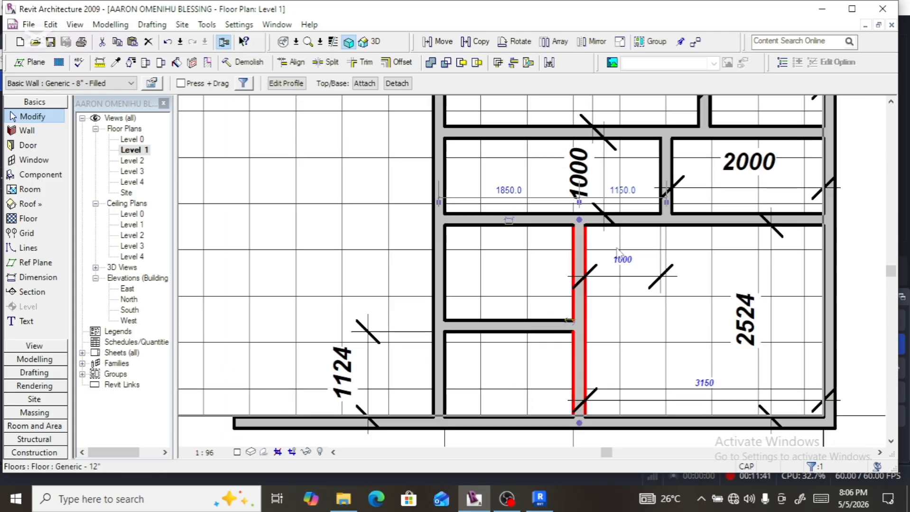
pyautogui.scroll(-1, 617, 252)
pyautogui.scroll(1, 560, 407)
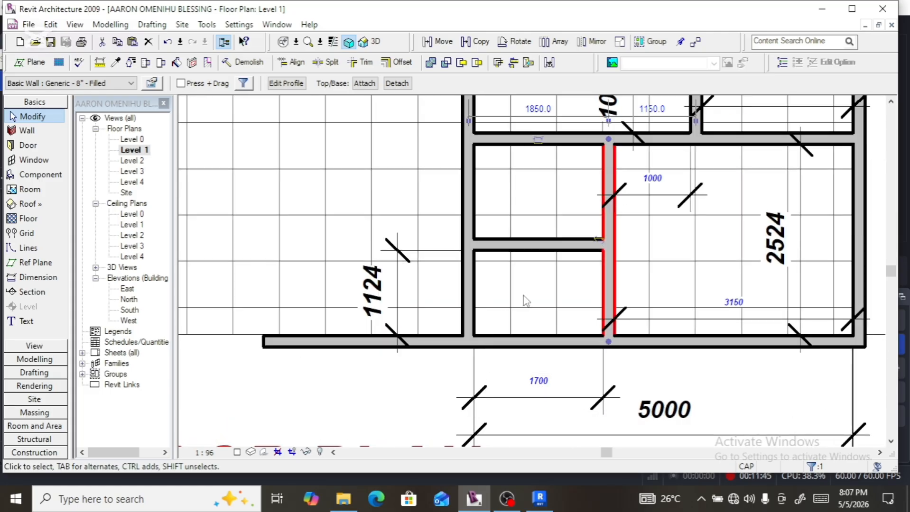
# Step: Move the short cross wall in the front bay so its front-left compartment is 1200 mm deep
pyautogui.click(561, 238)
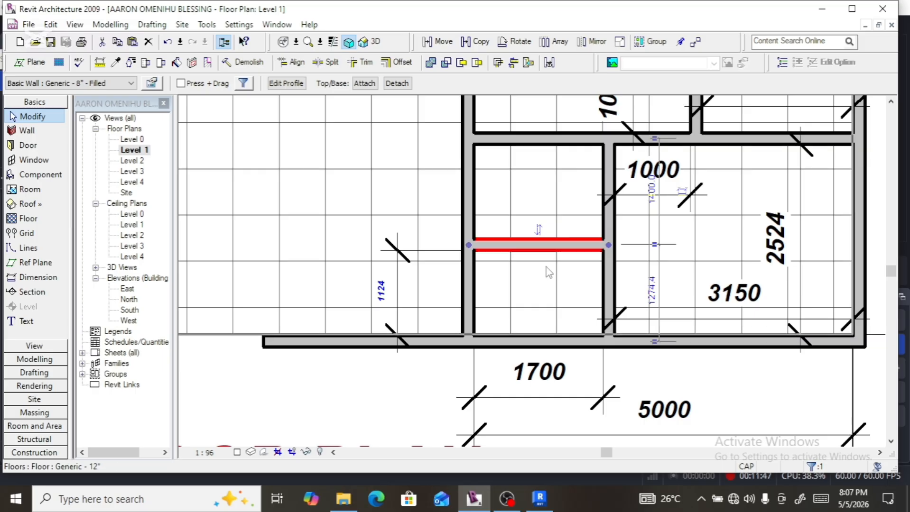
pyautogui.click(381, 290)
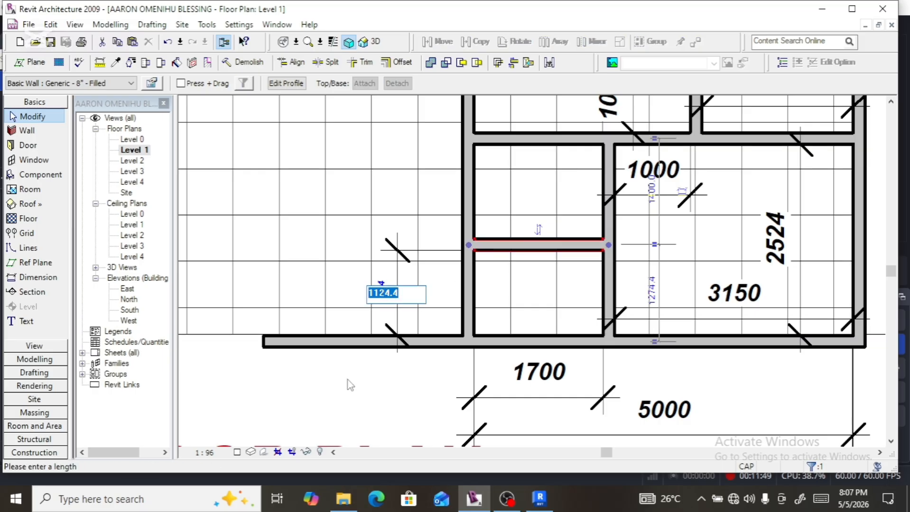
pyautogui.write('1200')
pyautogui.press('Return')
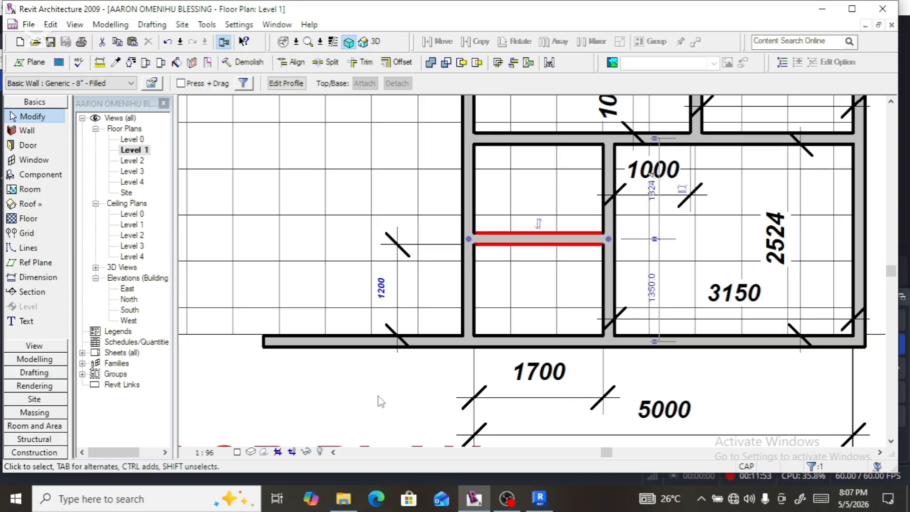
# Step: Move the front bay's partition so its right compartment is 3000 mm wide
pyautogui.scroll(-2, 383, 394)
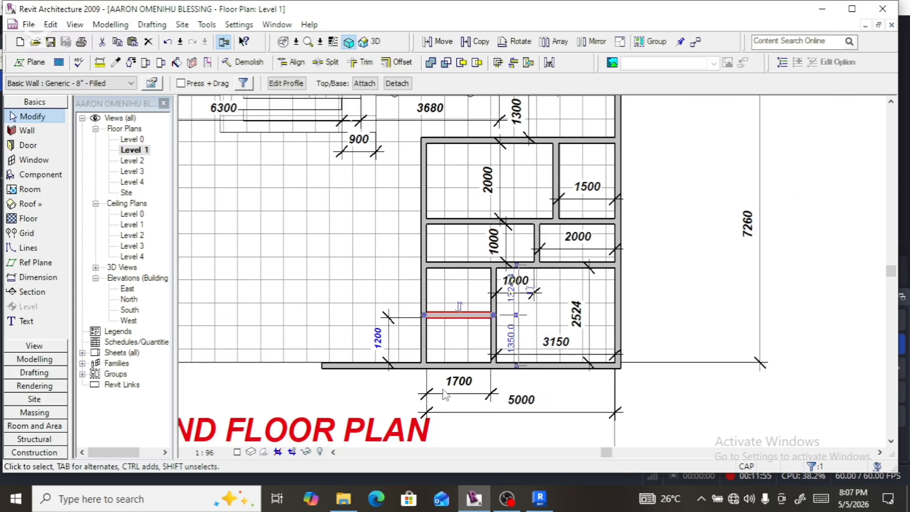
pyautogui.scroll(2, 477, 401)
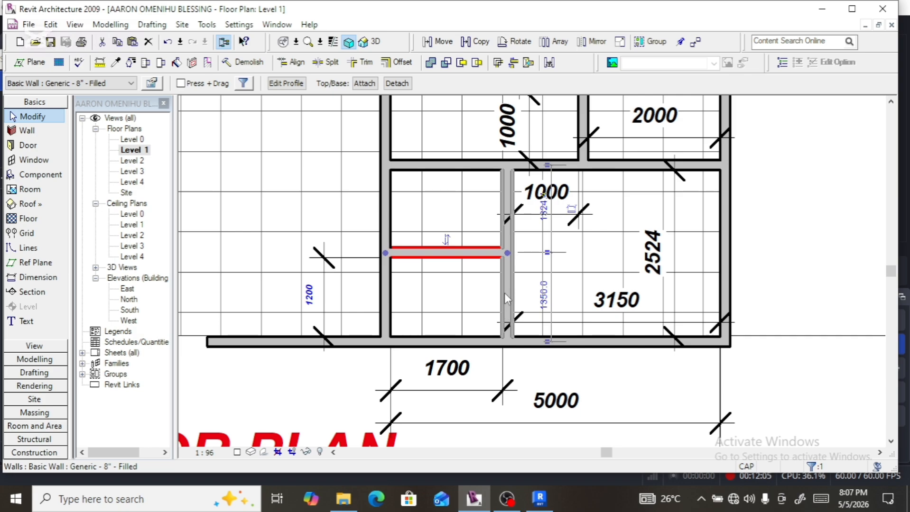
pyautogui.scroll(-2, 504, 374)
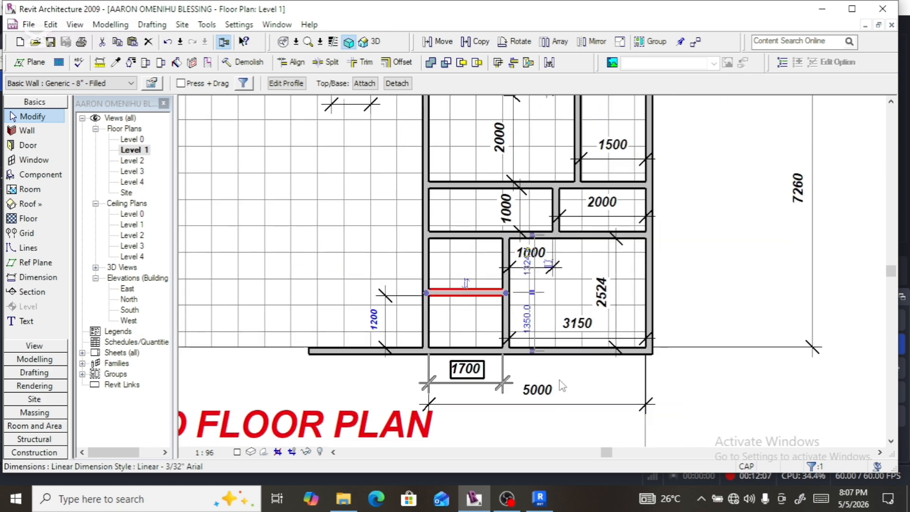
pyautogui.scroll(2, 621, 314)
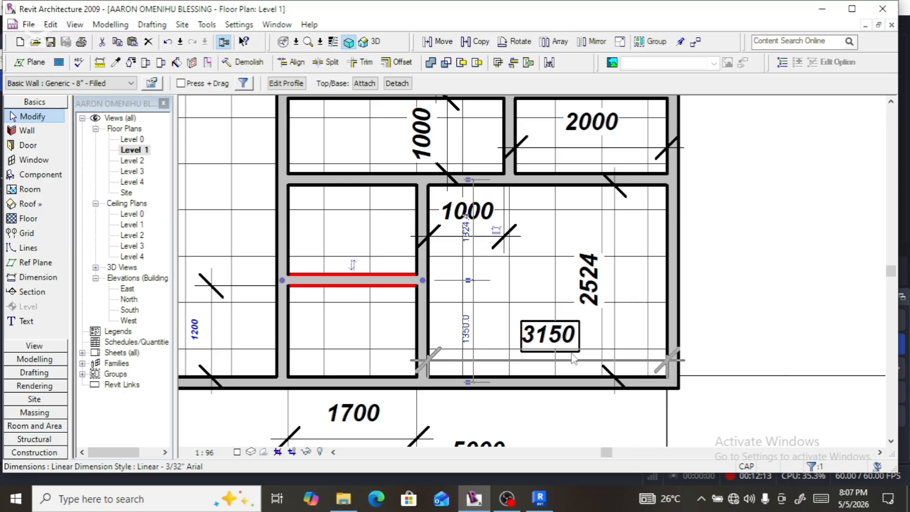
pyautogui.click(426, 332)
pyautogui.click(545, 339)
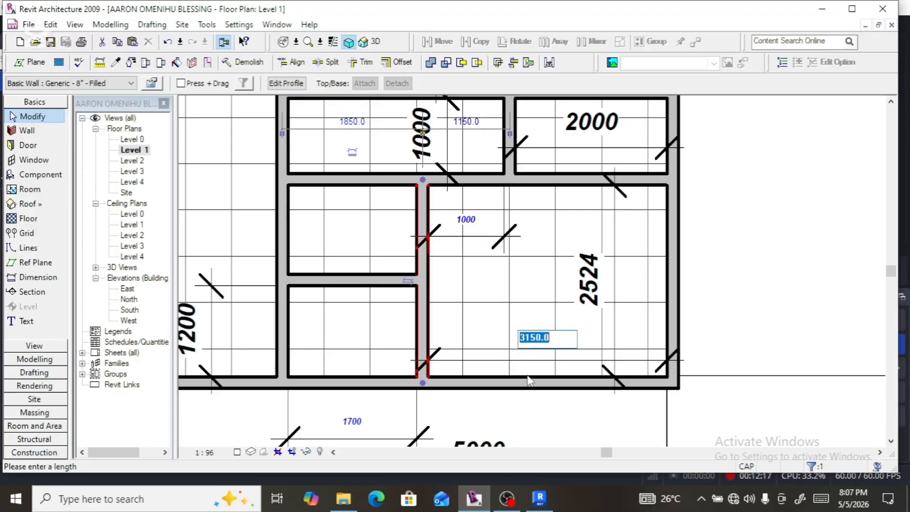
pyautogui.write('3')
pyautogui.press('Return')
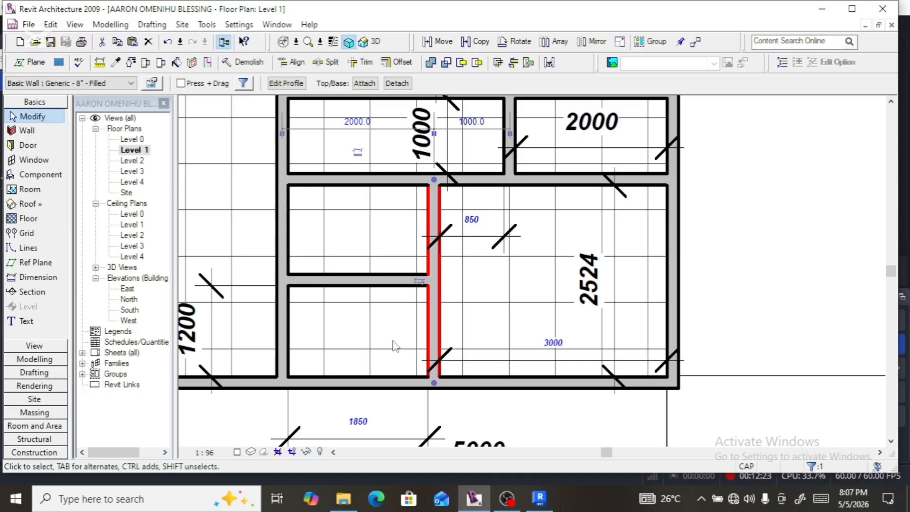
# Step: Try to set the offset between the two partitions to 1000 mm by moving the front bay's partition, and undo the change
pyautogui.scroll(-1, 395, 376)
pyautogui.scroll(-2, 395, 376)
pyautogui.scroll(3, 541, 275)
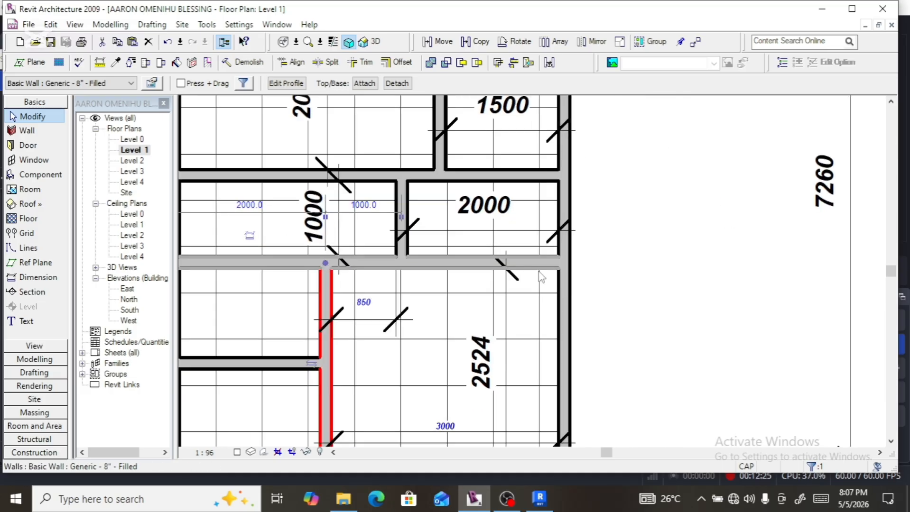
pyautogui.click(401, 217)
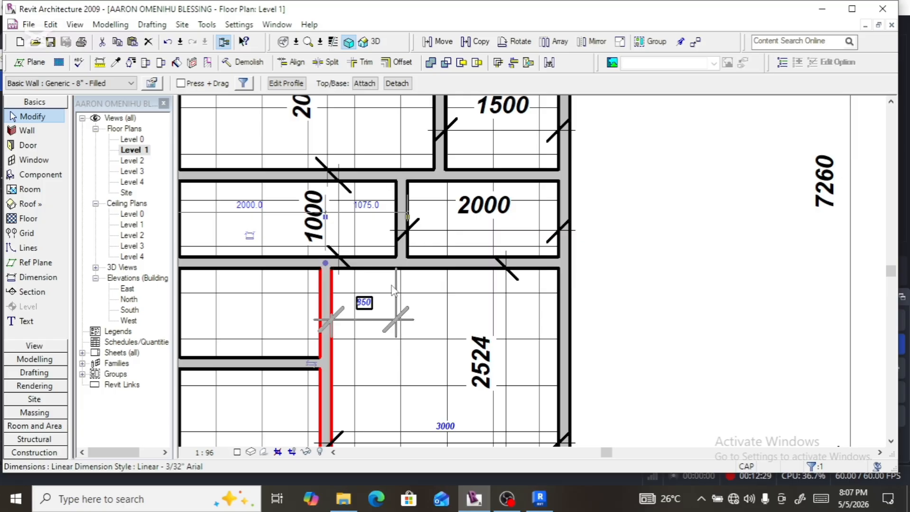
pyautogui.click(364, 302)
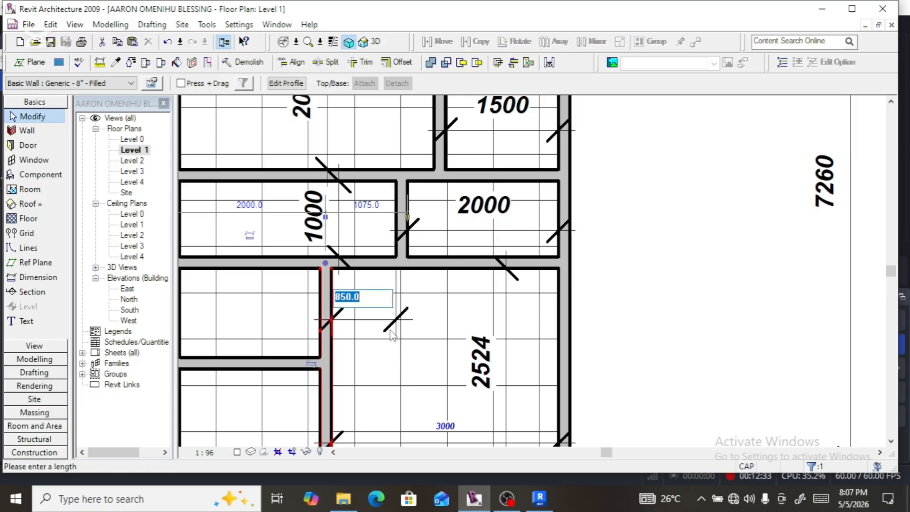
pyautogui.write('1000')
pyautogui.press('Return')
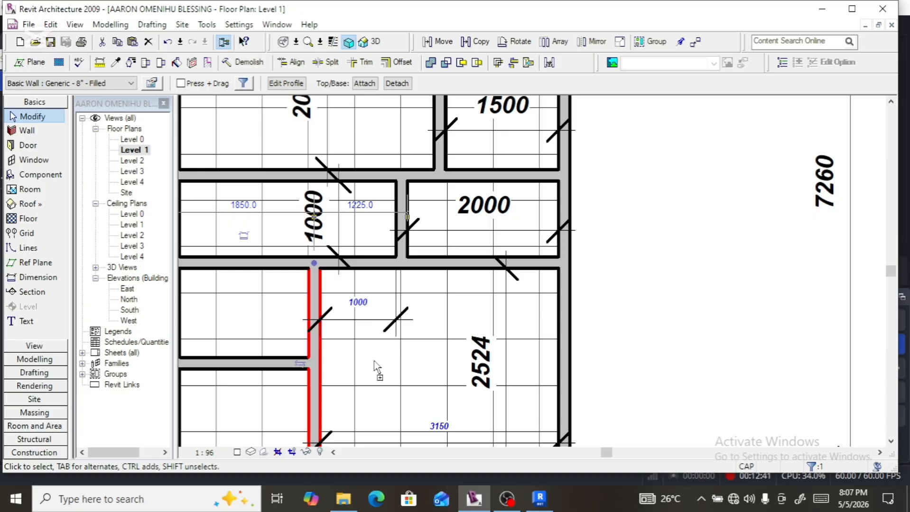
pyautogui.hotkey('ctrl', 'z')
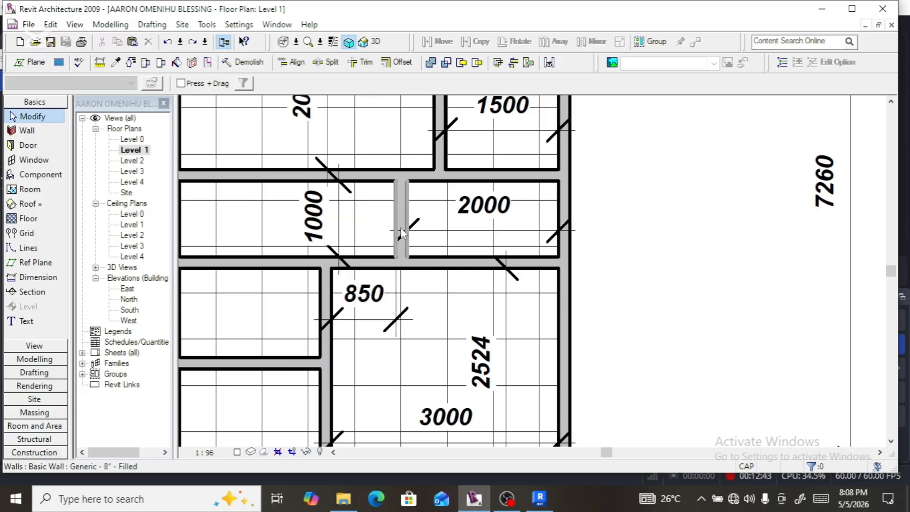
# Step: Move the middle bay's partition so its offset from the front bay's partition is 1000 mm
pyautogui.click(401, 228)
pyautogui.click(364, 297)
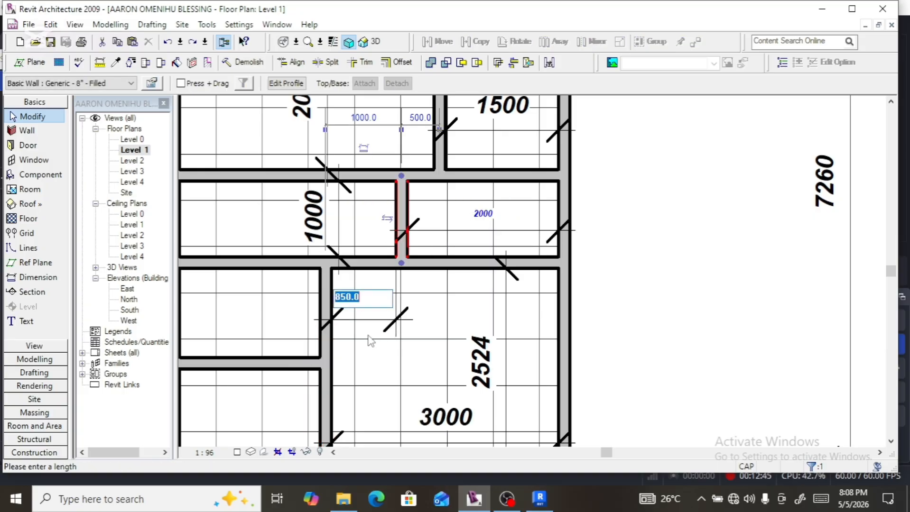
pyautogui.write('1000')
pyautogui.press('Return')
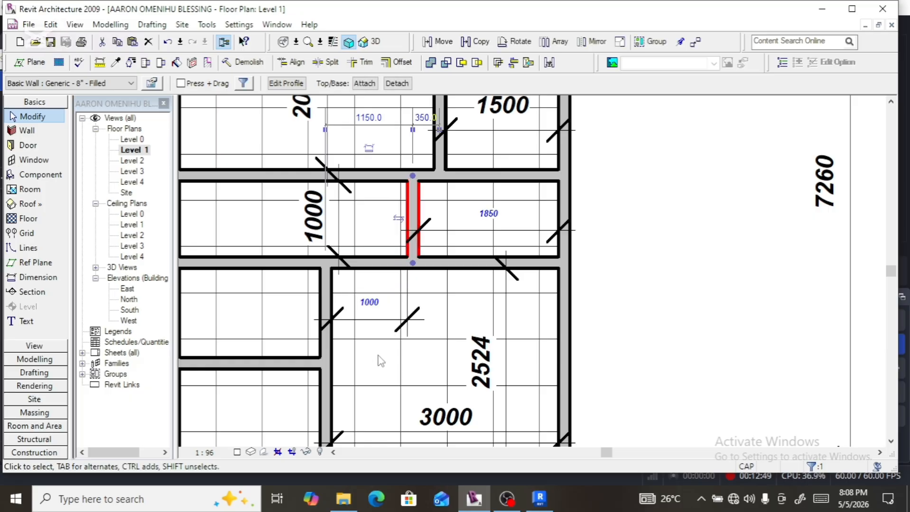
pyautogui.click(615, 333)
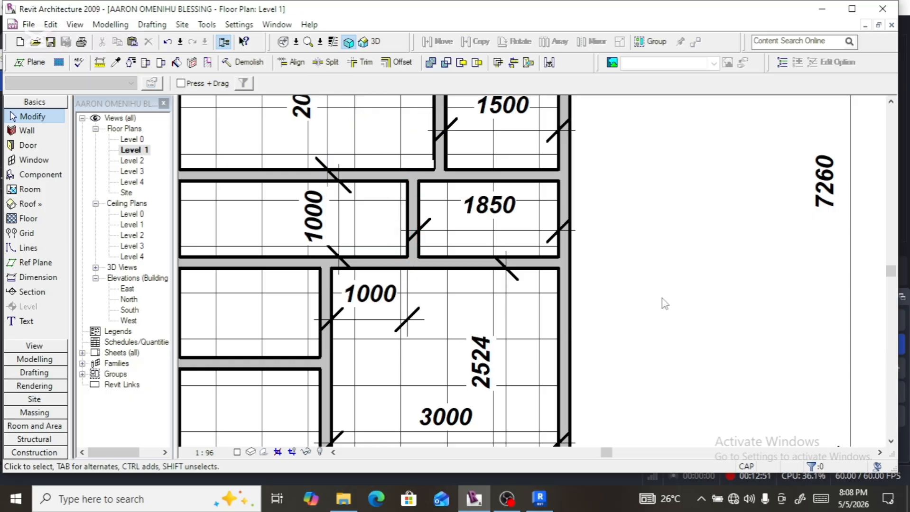
# Step: Shorten the cross wall between the middle and front bays so its left end stops at the front bay's partition
pyautogui.scroll(-3, 662, 299)
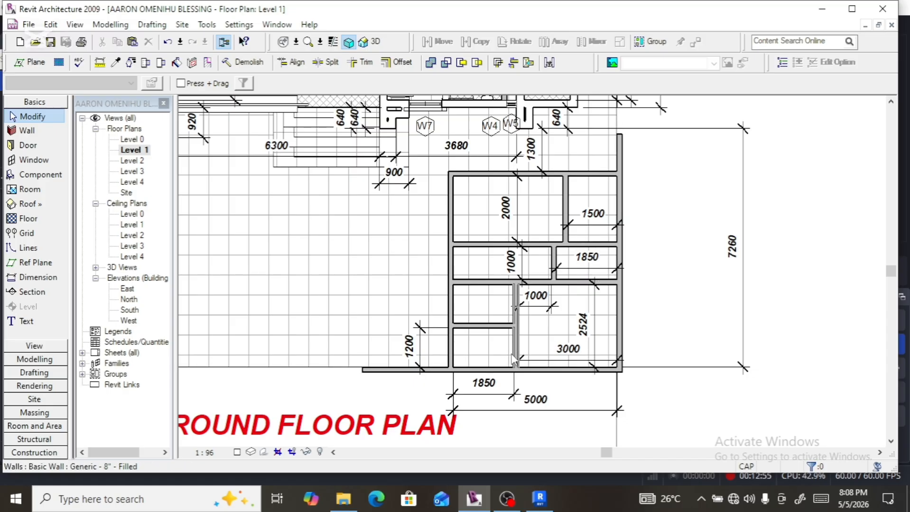
pyautogui.click(459, 286)
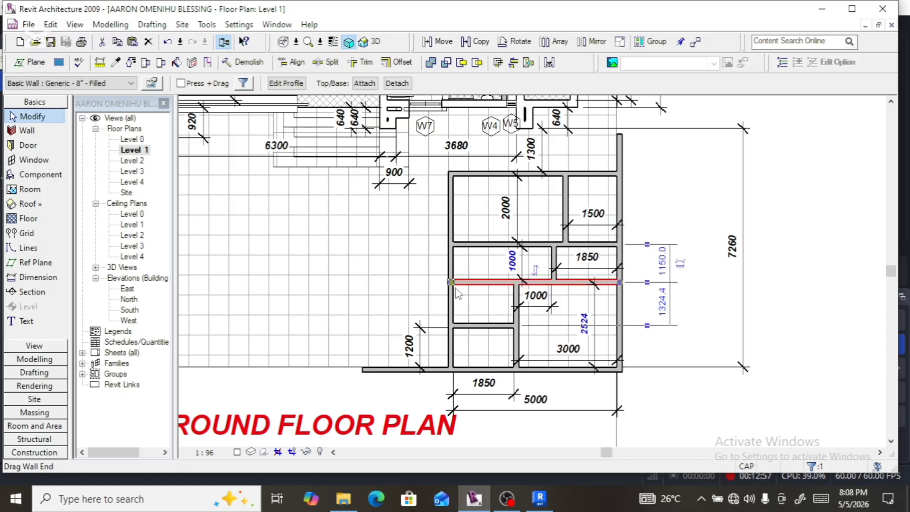
pyautogui.moveTo(454, 285); pyautogui.dragTo(518, 283)
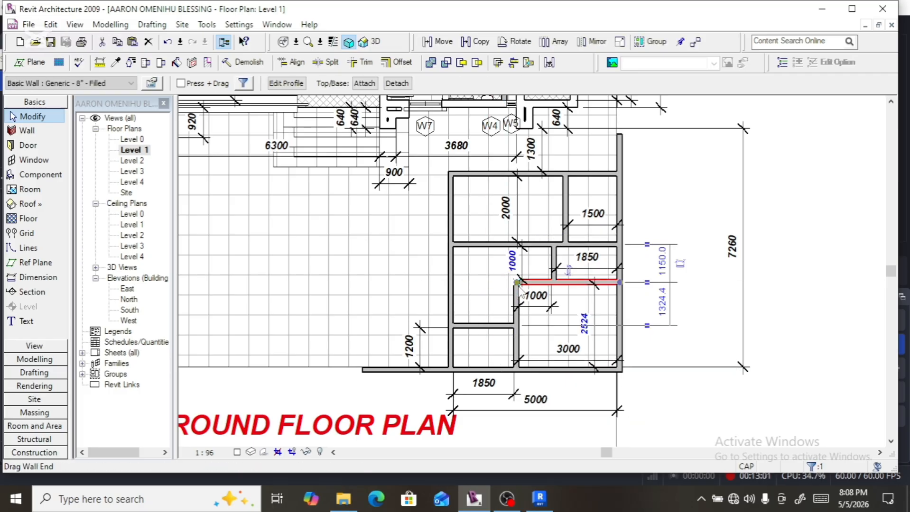
pyautogui.click(681, 347)
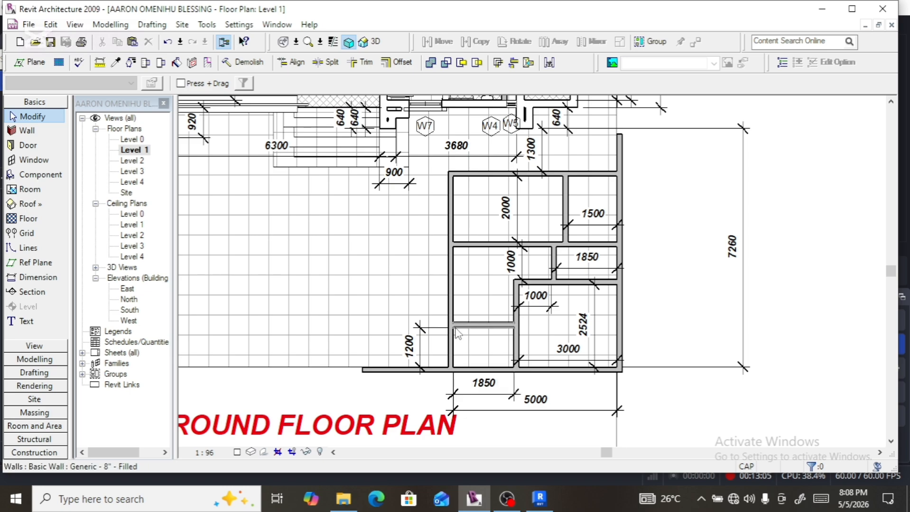
# Step: Examine the enclosure's compartment layout and dimensions within the ground floor plan
pyautogui.scroll(2, 463, 332)
pyautogui.scroll(-2, 471, 338)
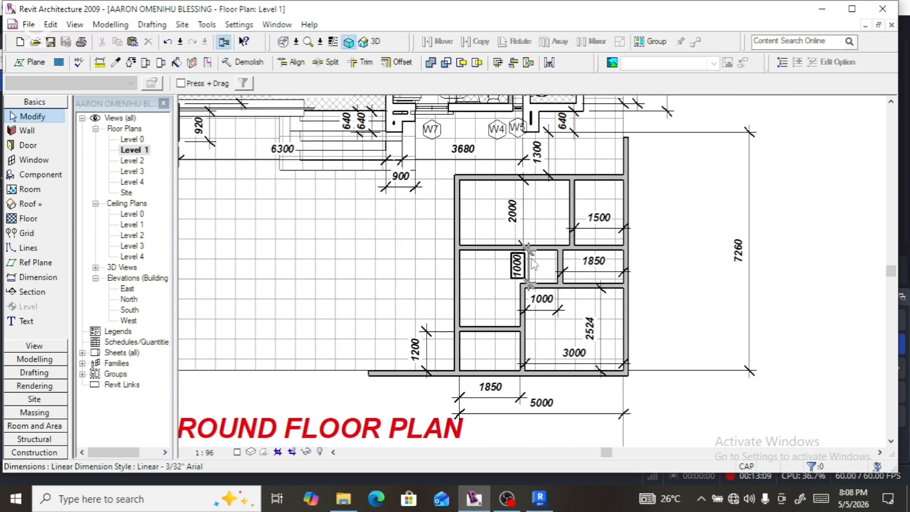
pyautogui.scroll(-1, 539, 300)
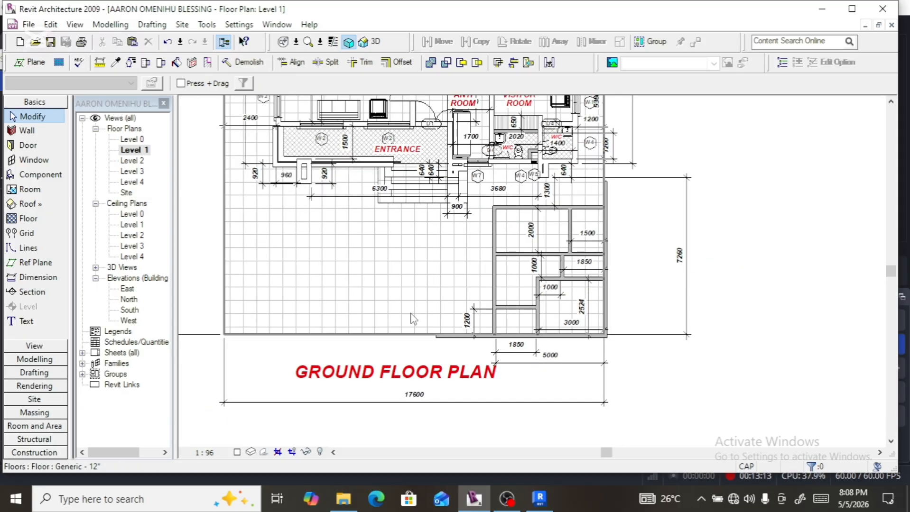
pyautogui.scroll(2, 446, 387)
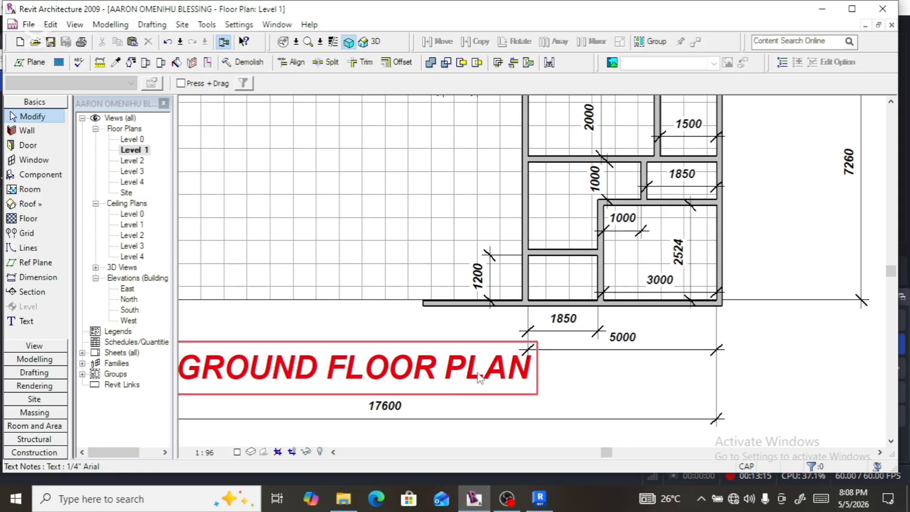
pyautogui.scroll(-3, 523, 316)
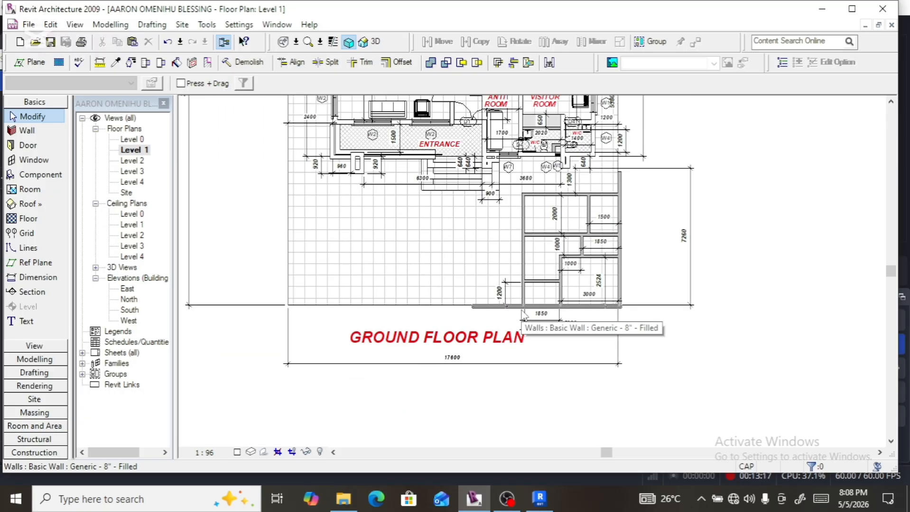
pyautogui.scroll(1, 416, 308)
pyautogui.scroll(2, 416, 306)
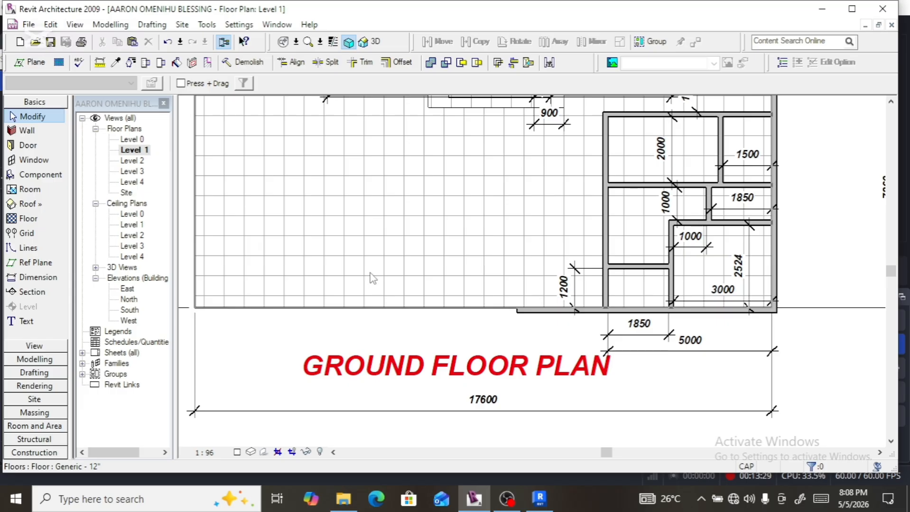
pyautogui.scroll(-3, 380, 307)
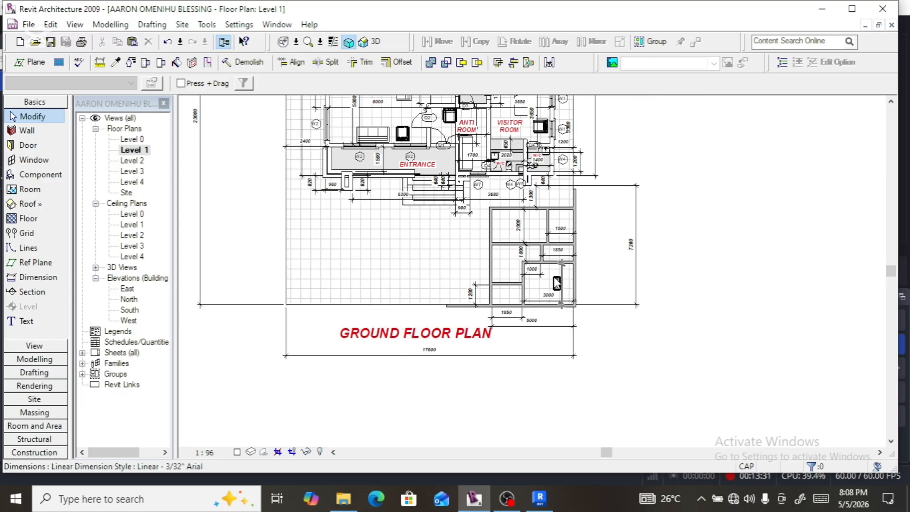
# Step: Examine the enclosure's walls and compartments in the 3D view from above the front, and return to the Level 1 floor plan
pyautogui.click(374, 44)
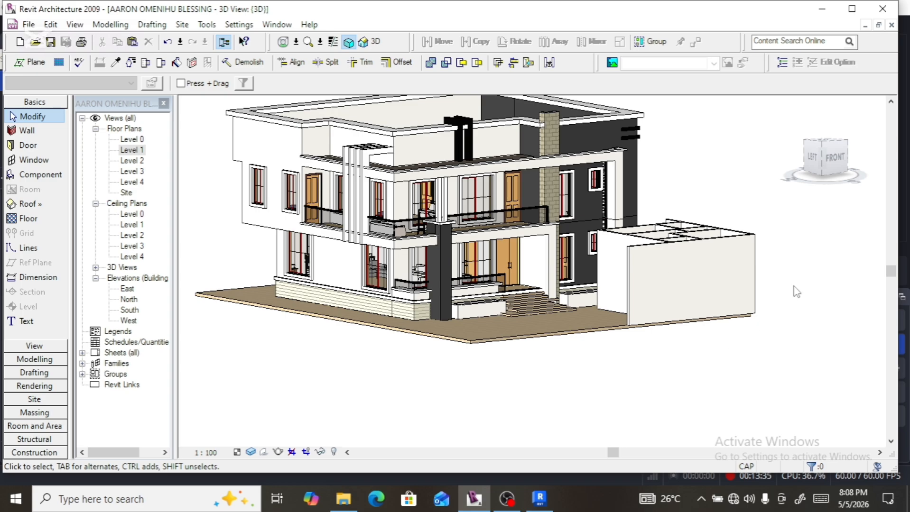
pyautogui.moveTo(823, 172); pyautogui.dragTo(824, 194)
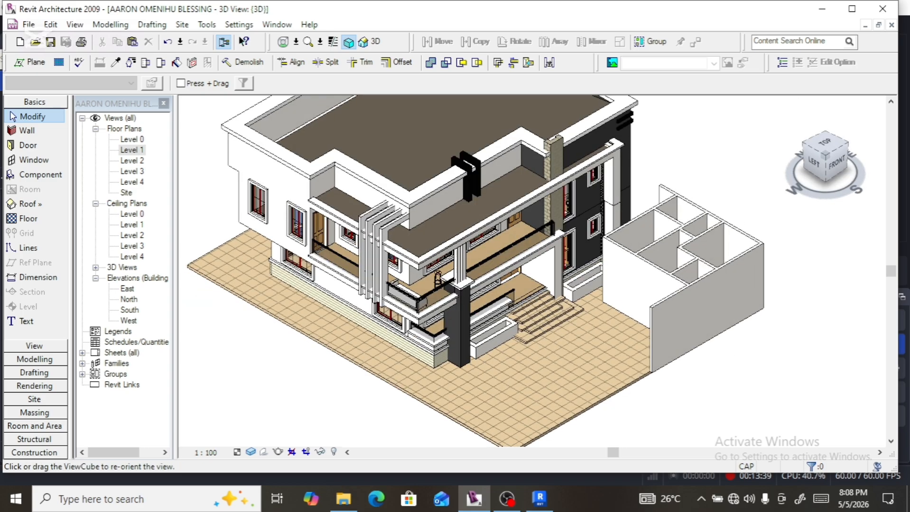
pyautogui.click(825, 142)
pyautogui.moveTo(825, 160)
pyautogui.mouseDown()
pyautogui.moveTo(826, 141)
pyautogui.moveTo(831, 148)
pyautogui.mouseUp()
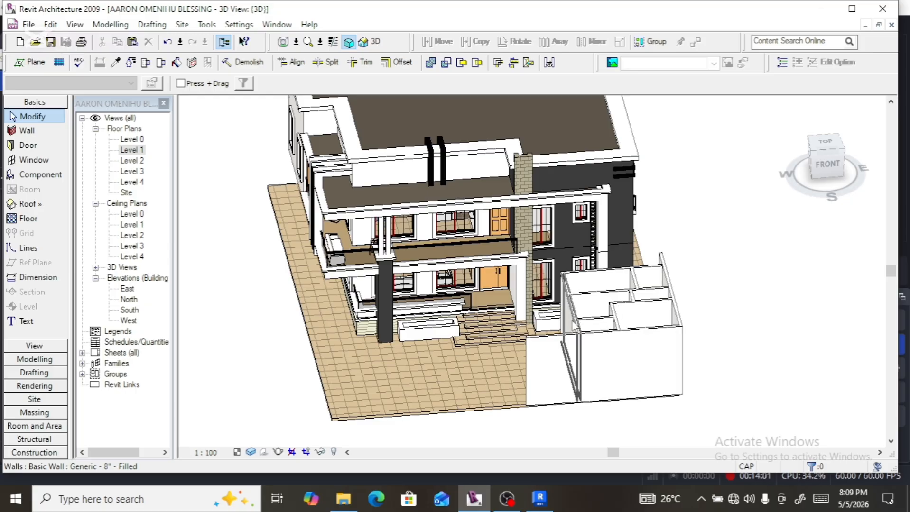
pyautogui.scroll(3, 574, 327)
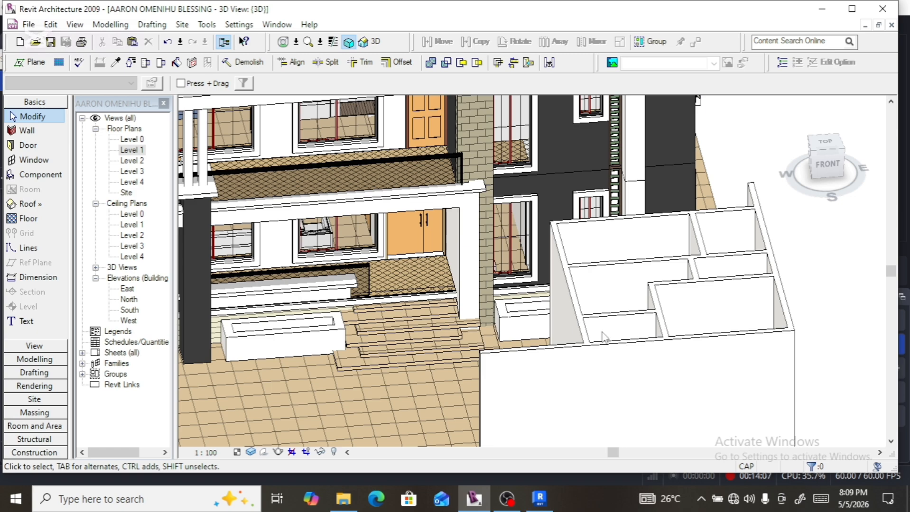
pyautogui.scroll(-5, 602, 336)
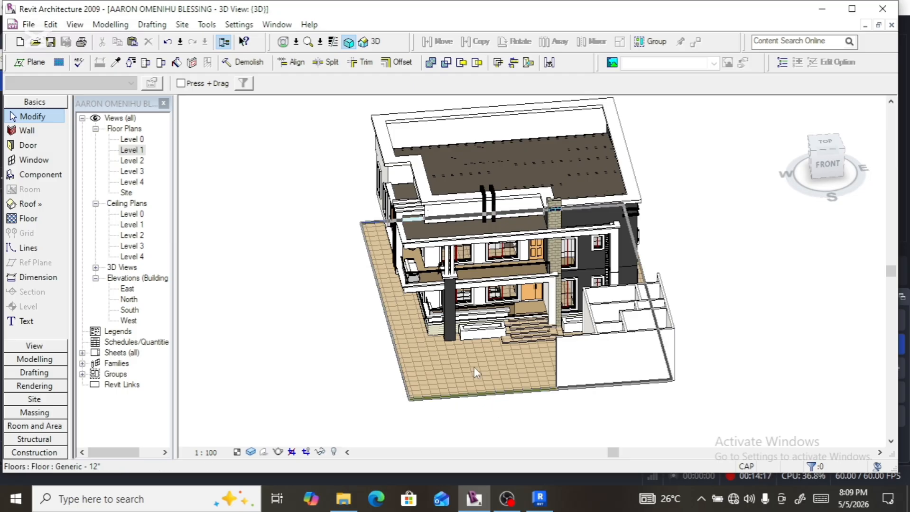
pyautogui.scroll(5, 560, 356)
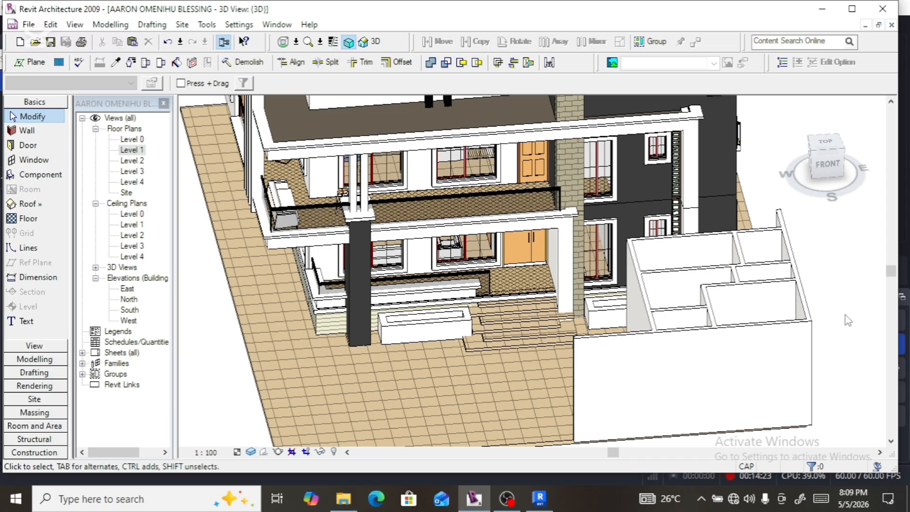
pyautogui.scroll(-5, 686, 346)
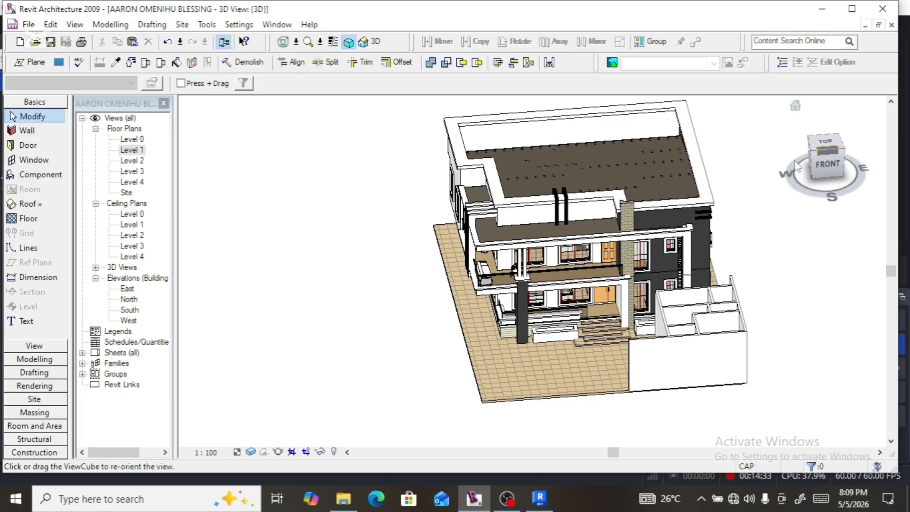
pyautogui.doubleClick(130, 150)
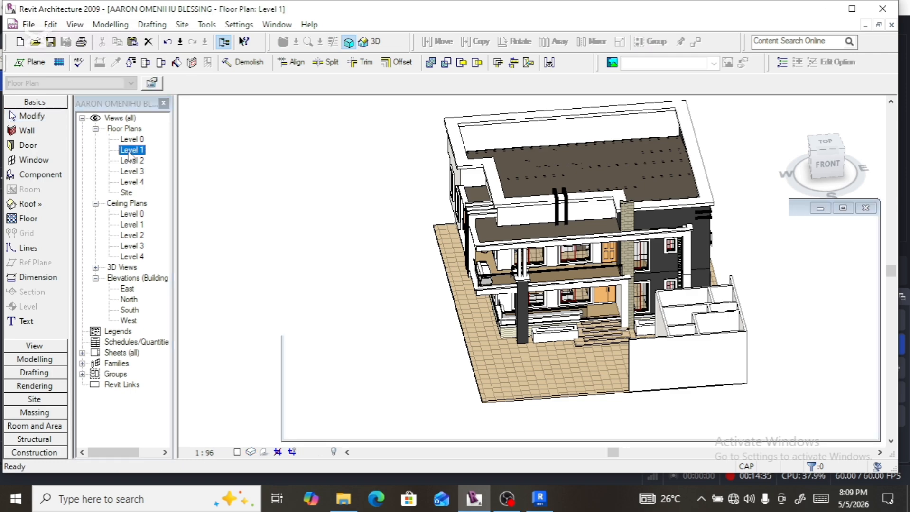
# Step: Start a floor sketch on Level 1 over the compartmented enclosure, with the boundary drawn as lines instead of picked walls
pyautogui.scroll(3, 479, 266)
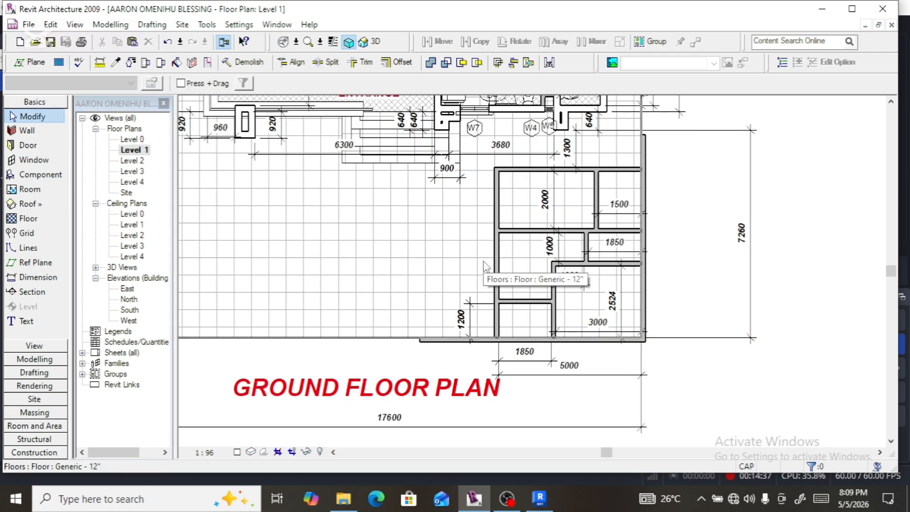
pyautogui.scroll(-1, 547, 280)
pyautogui.scroll(-1, 546, 281)
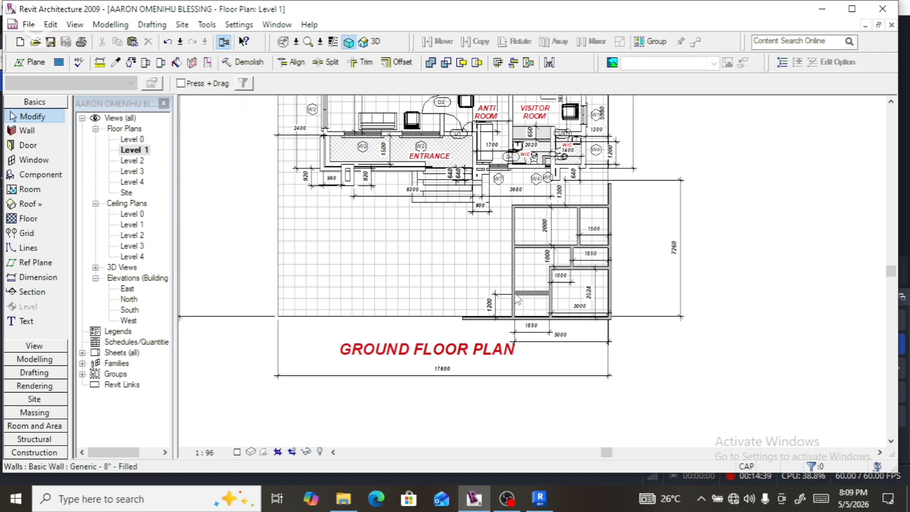
pyautogui.scroll(2, 588, 326)
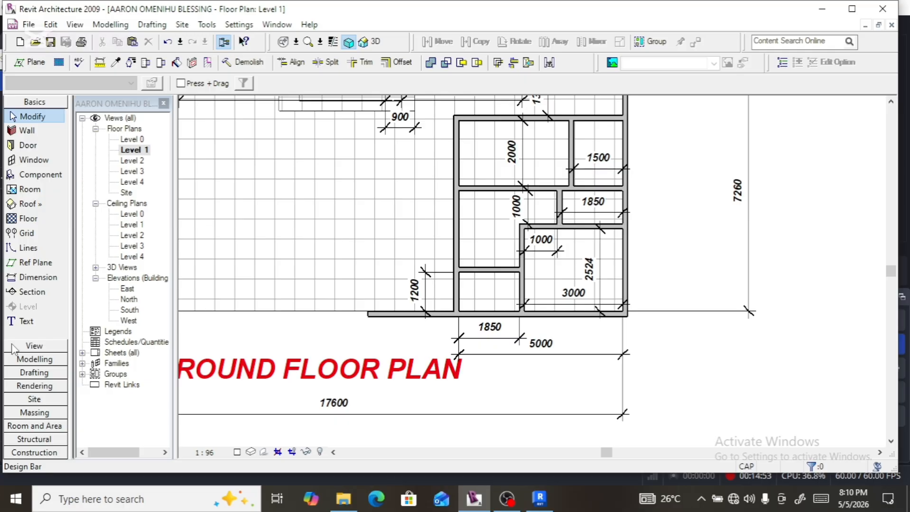
pyautogui.scroll(2, 461, 218)
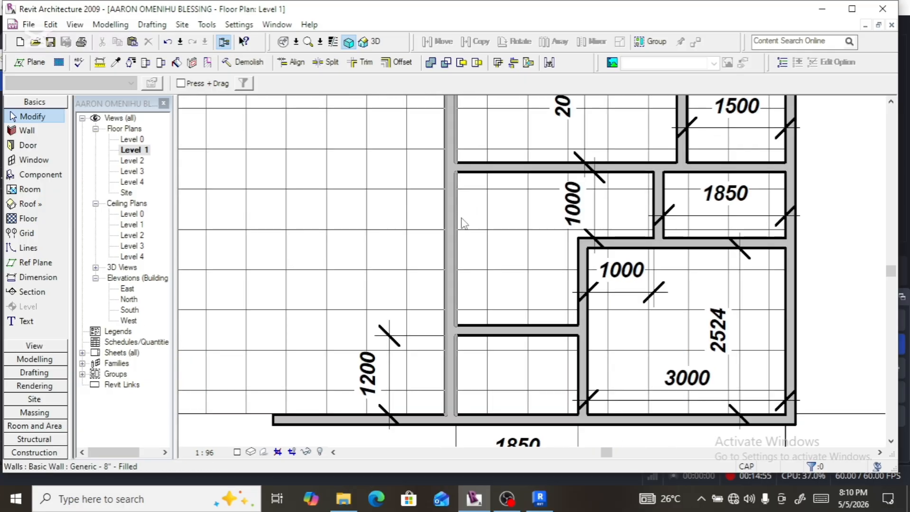
pyautogui.scroll(-1, 462, 223)
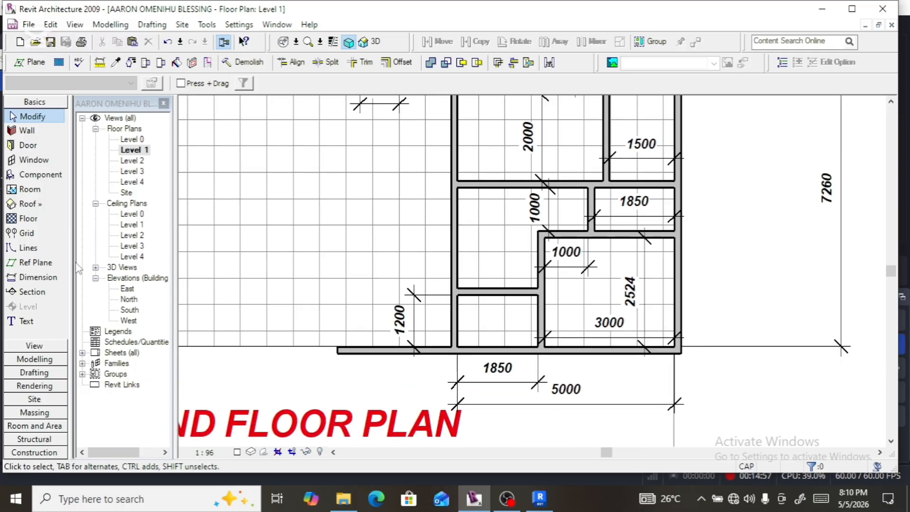
pyautogui.click(16, 221)
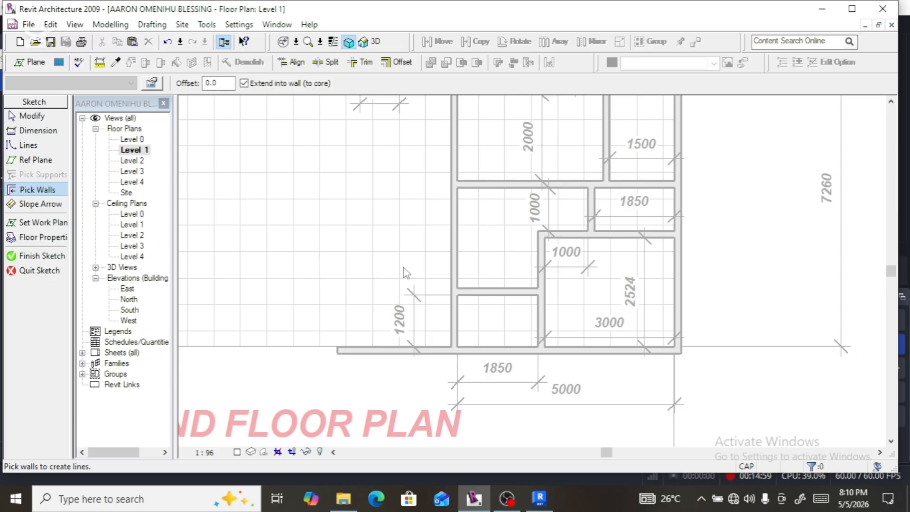
pyautogui.scroll(-1, 404, 272)
pyautogui.scroll(1, 429, 247)
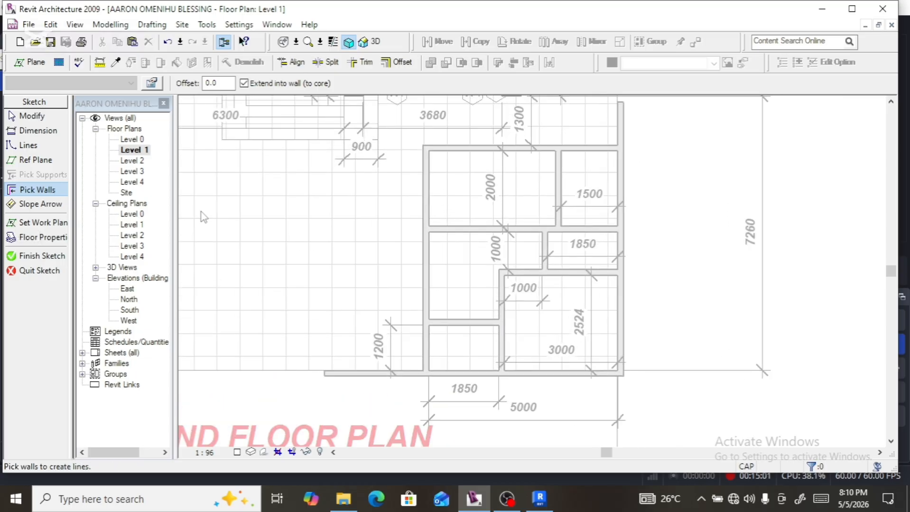
pyautogui.click(28, 145)
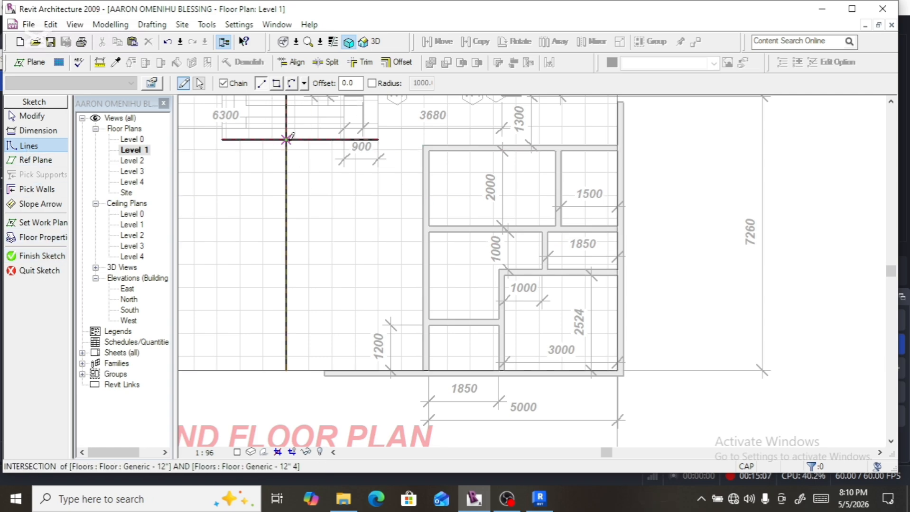
pyautogui.click(425, 151)
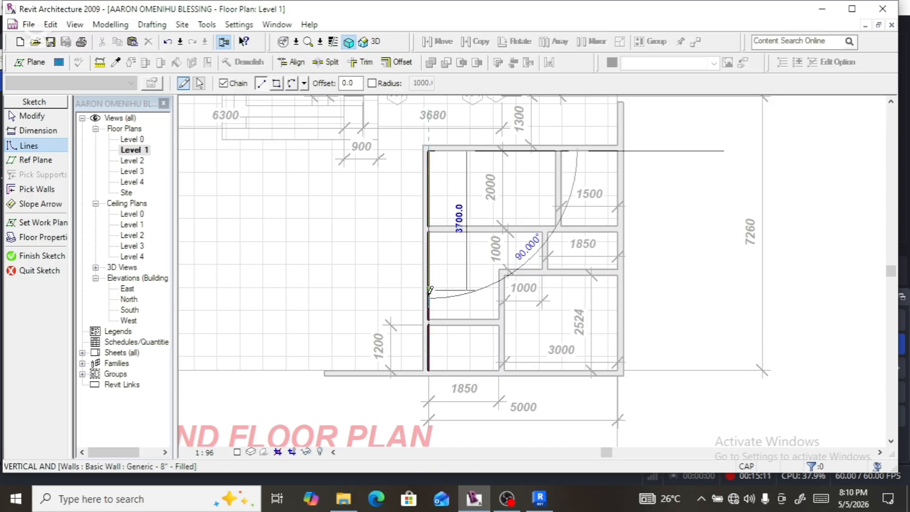
pyautogui.scroll(3, 431, 315)
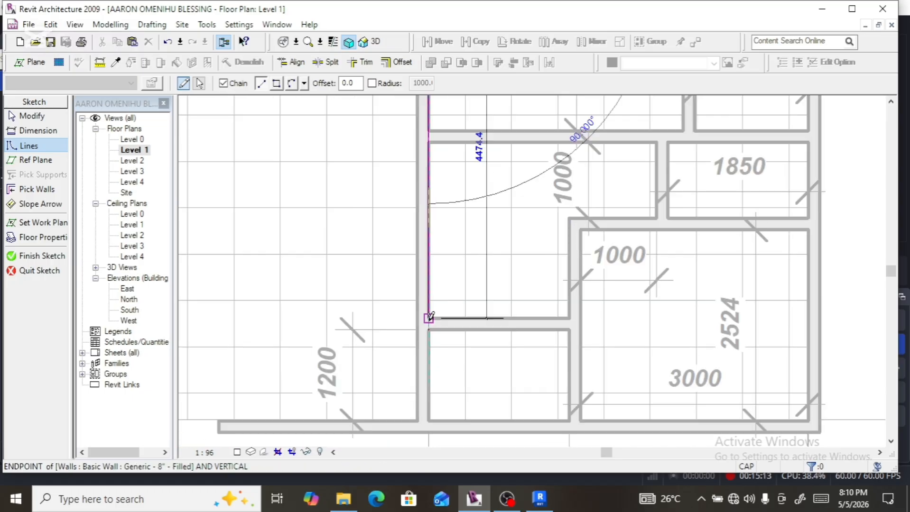
pyautogui.click(429, 324)
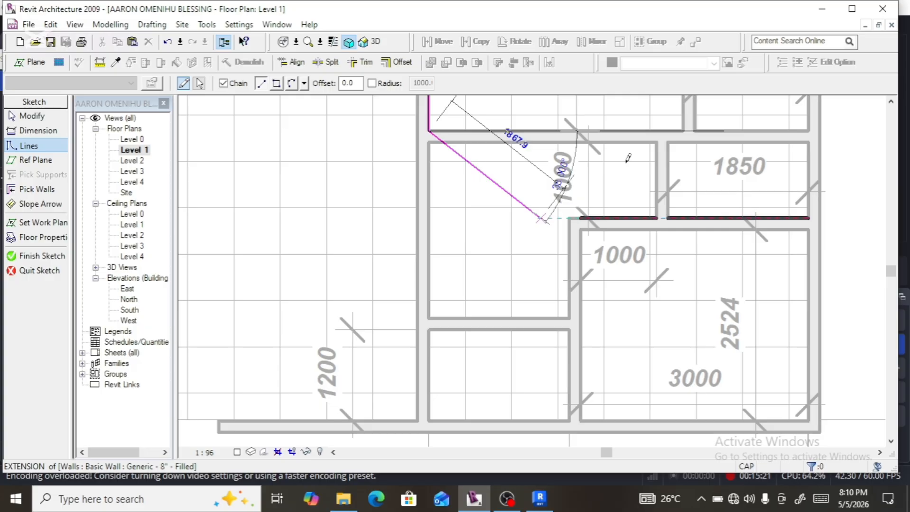
pyautogui.scroll(-3, 627, 158)
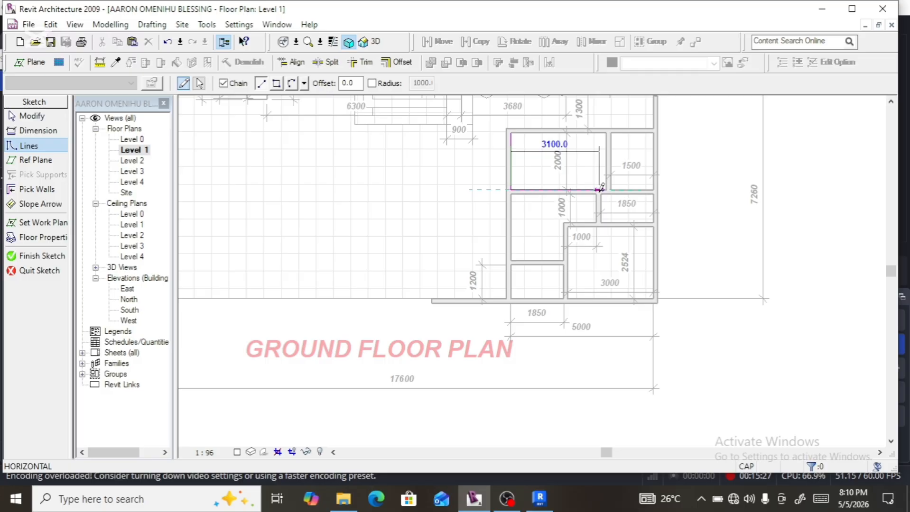
pyautogui.scroll(3, 600, 188)
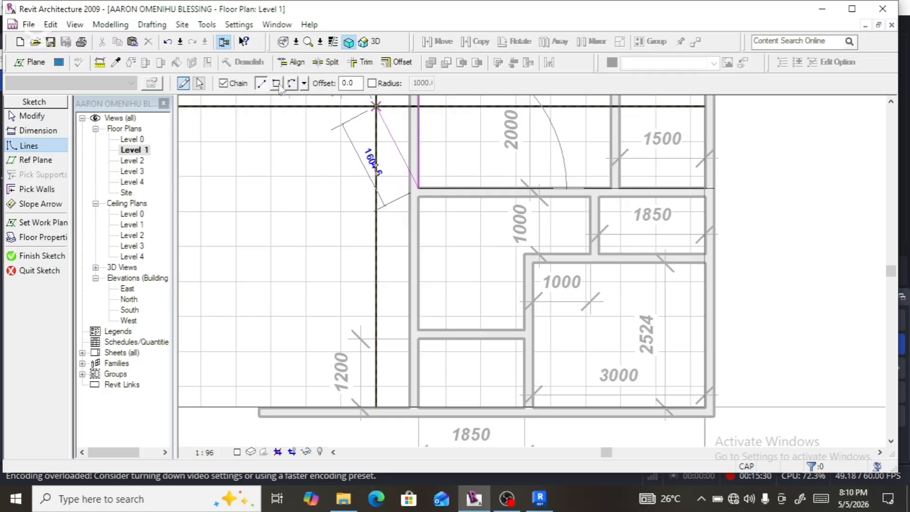
# Step: Sketch a 5000 by 2000 mm rectangular floor boundary along the inner wall faces of the enclosure's rear bay
pyautogui.click(275, 83)
pyautogui.scroll(-3, 463, 219)
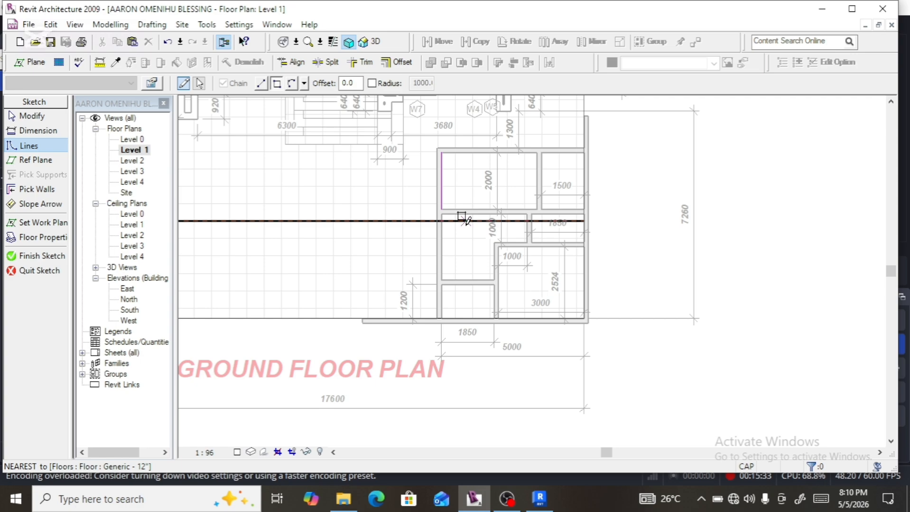
pyautogui.scroll(3, 465, 221)
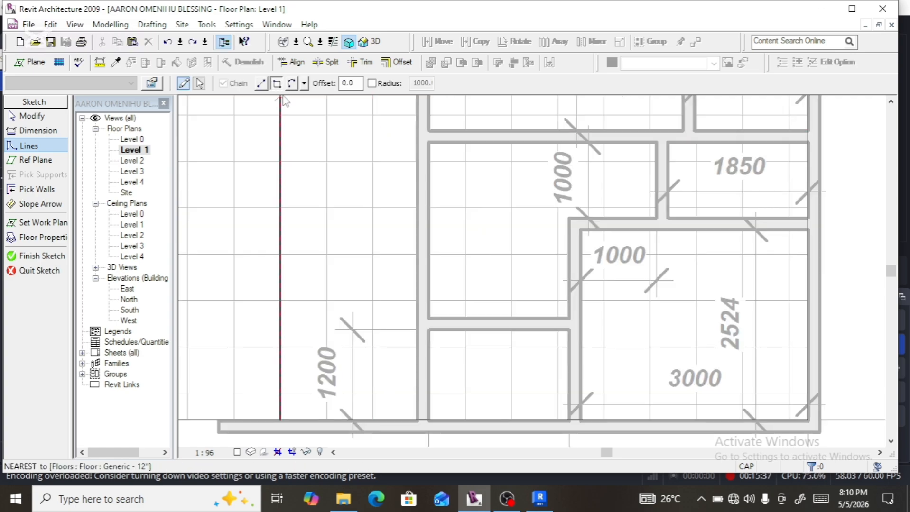
pyautogui.scroll(-2, 436, 220)
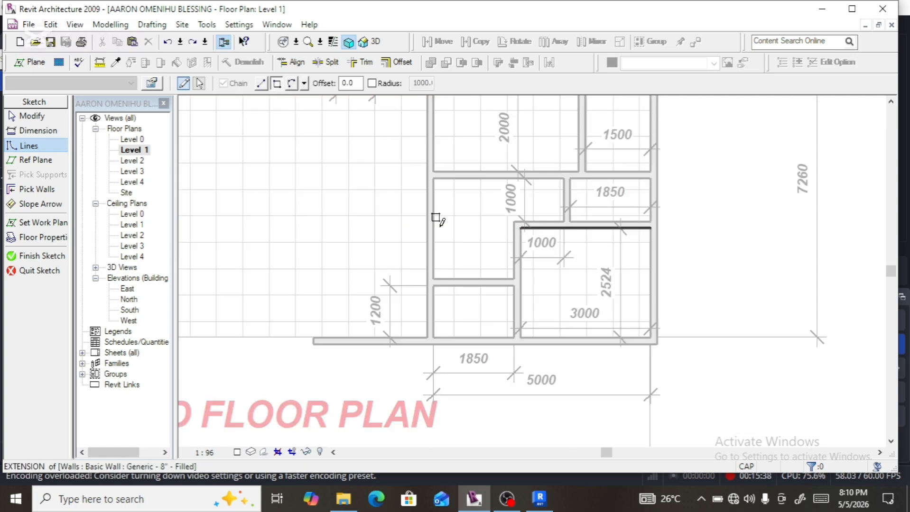
pyautogui.scroll(-1, 437, 219)
pyautogui.click(434, 104)
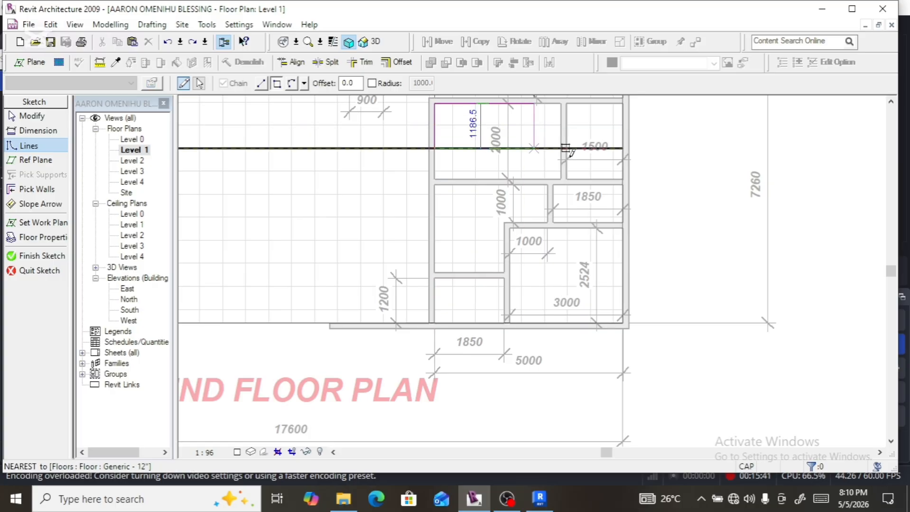
pyautogui.click(622, 177)
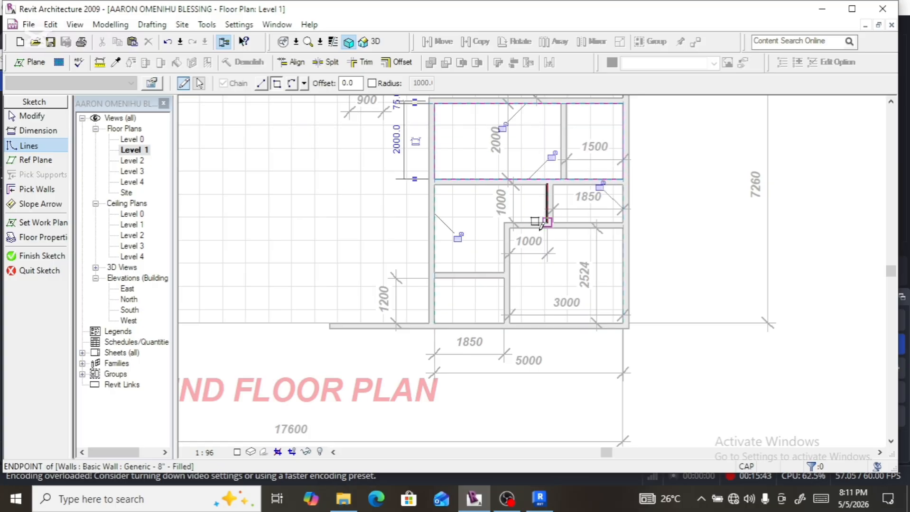
# Step: Sketch a rectangular floor boundary along the inner wall faces of the 3000 mm wide front compartment
pyautogui.scroll(3, 508, 227)
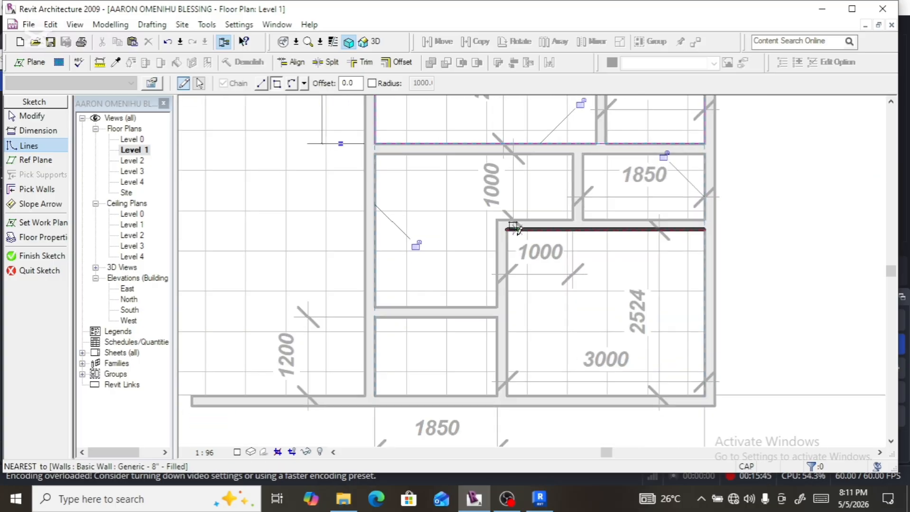
pyautogui.click(506, 230)
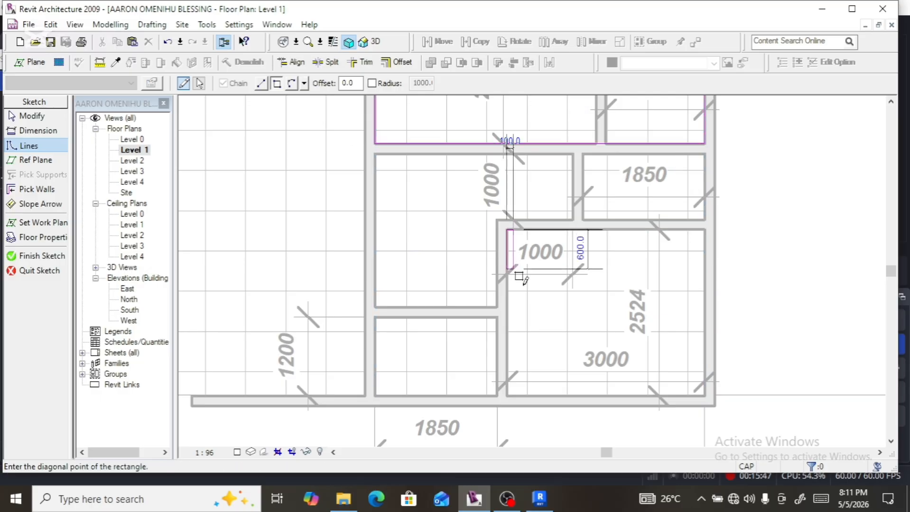
pyautogui.click(704, 394)
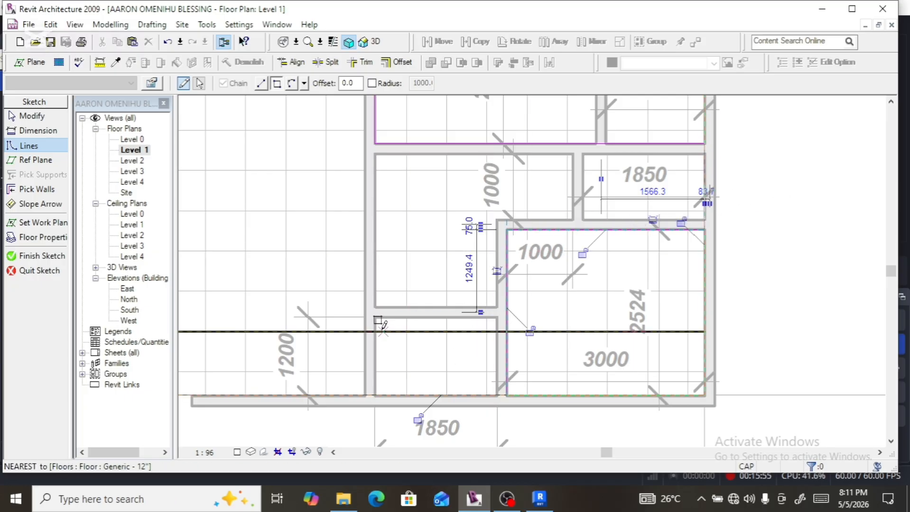
# Step: Sketch a rectangular floor boundary of 1850 by 1200 mm inside the small front-left compartment, and finish the floor sketch
pyautogui.click(378, 317)
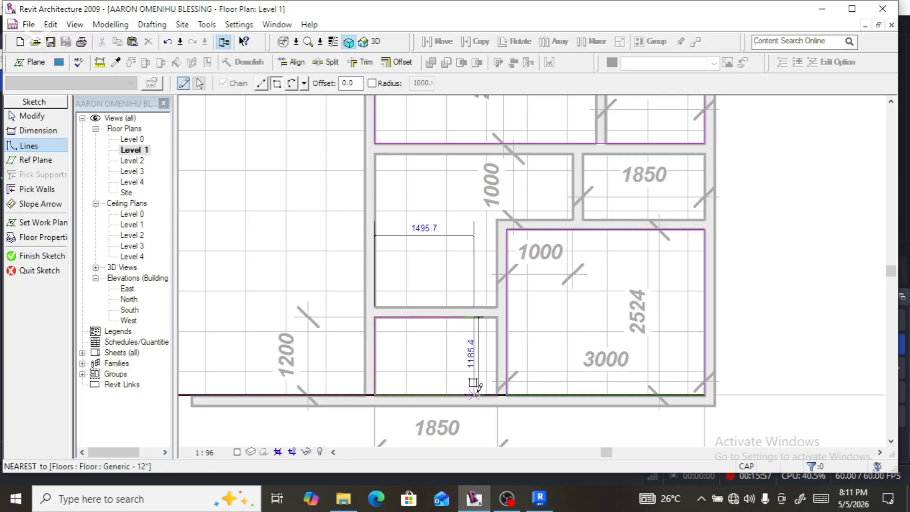
pyautogui.click(496, 393)
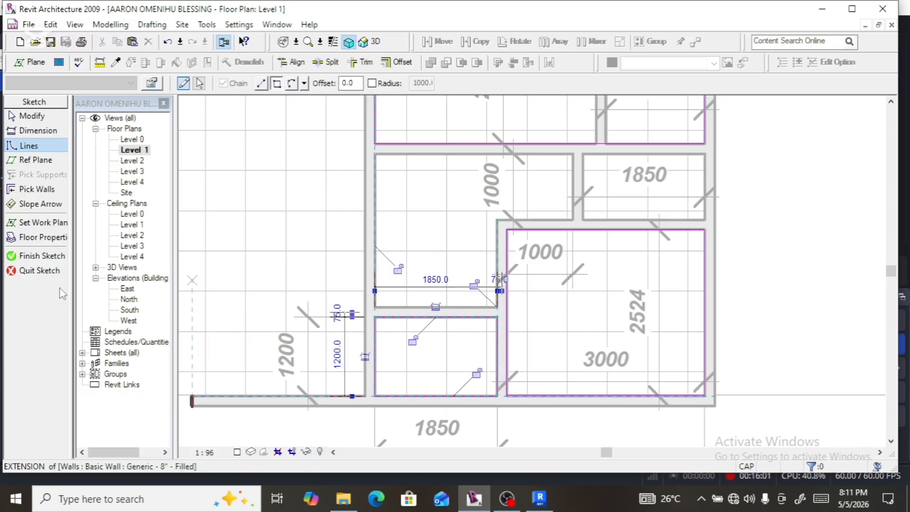
pyautogui.click(47, 259)
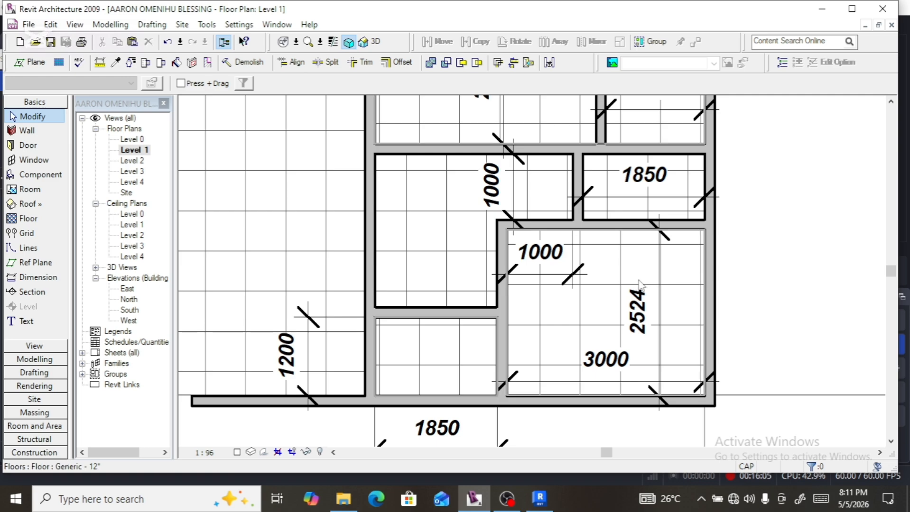
# Step: Trace the inner outline of the L-shaped middle bay with a closed chain of model lines on Level 1, running across its partition
pyautogui.scroll(-5, 636, 285)
pyautogui.scroll(2, 614, 265)
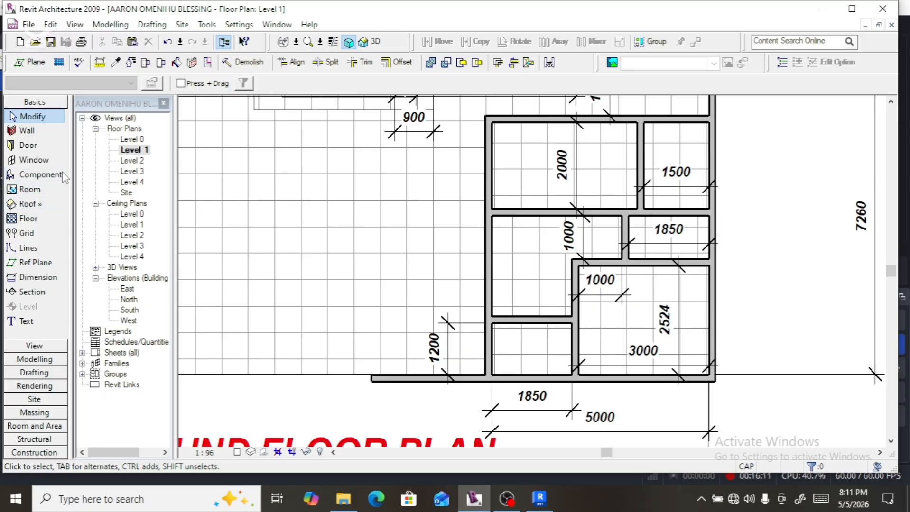
pyautogui.click(27, 249)
pyautogui.scroll(2, 640, 269)
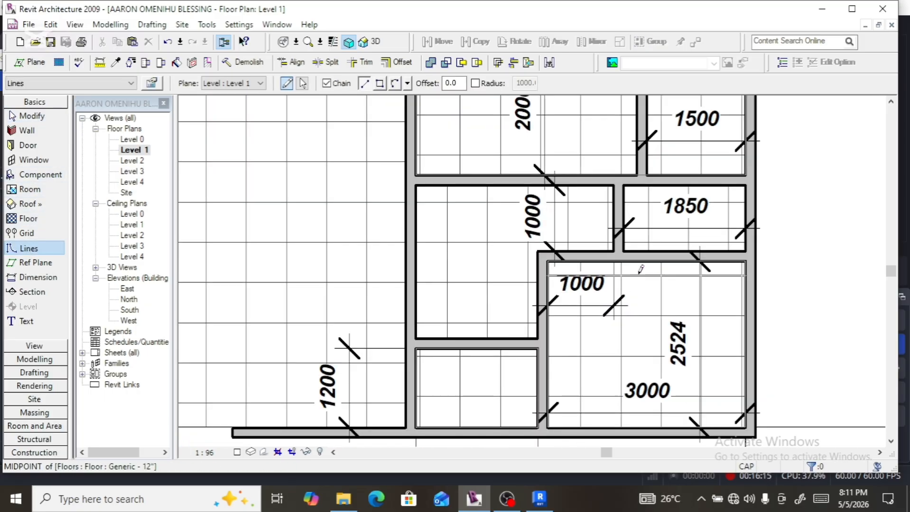
pyautogui.scroll(1, 640, 269)
pyautogui.click(761, 247)
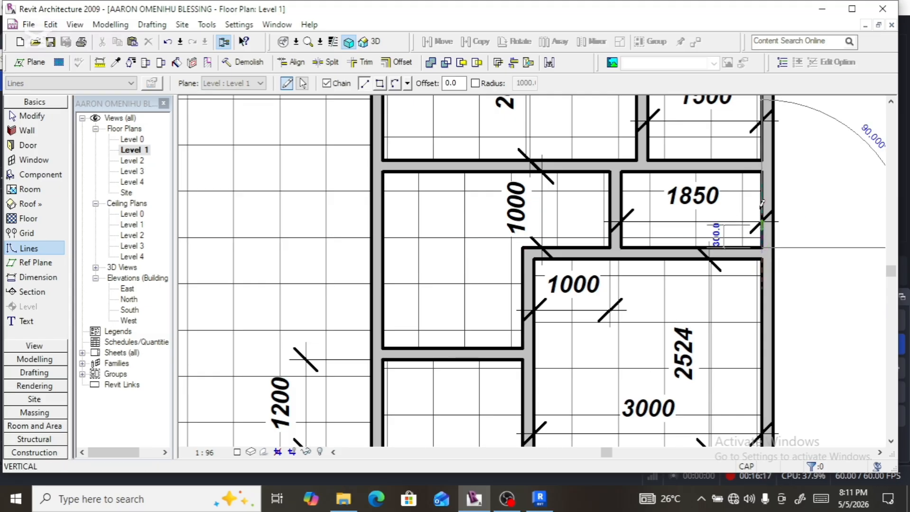
pyautogui.click(762, 171)
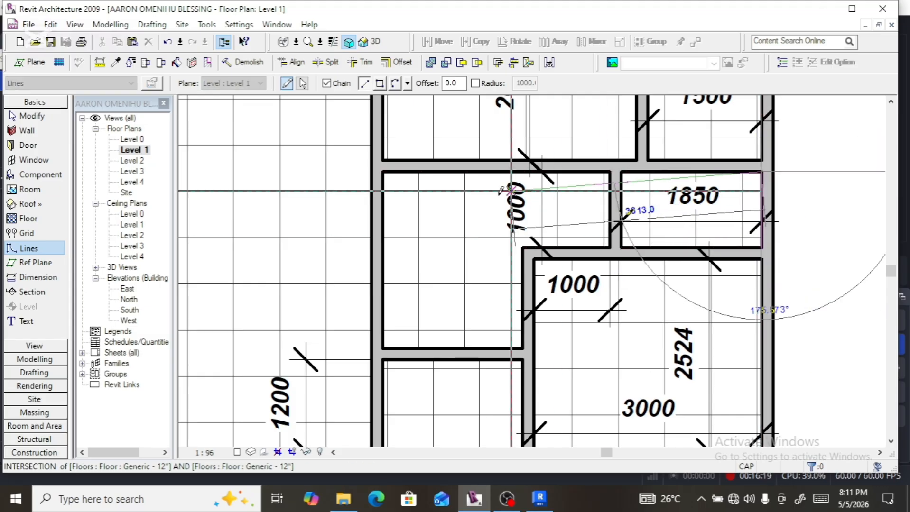
pyautogui.click(383, 171)
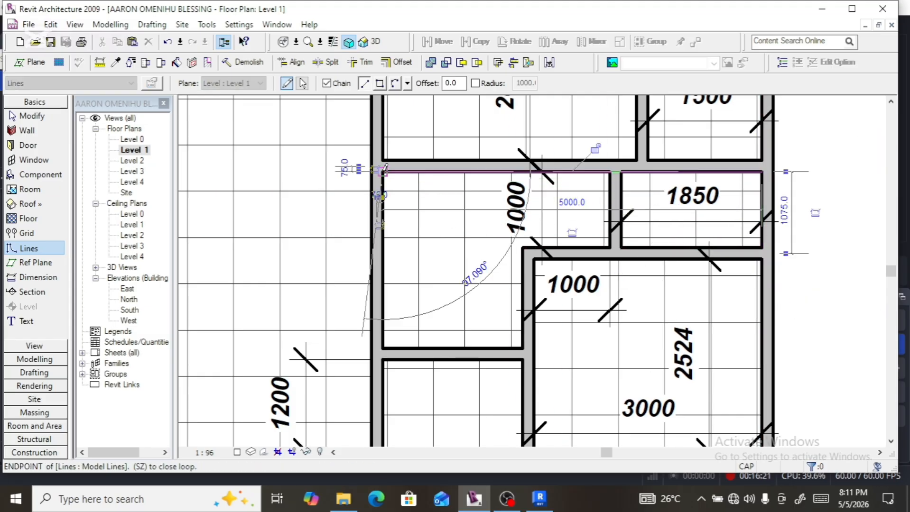
pyautogui.click(383, 348)
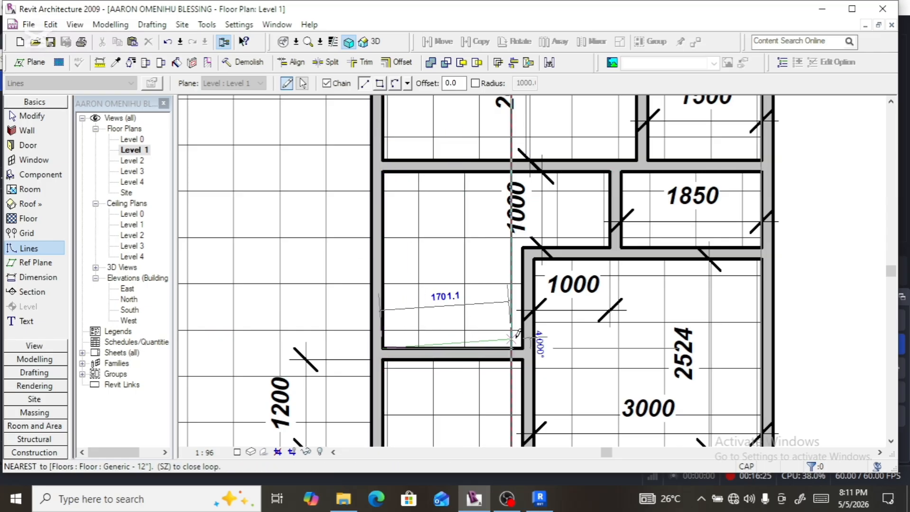
pyautogui.click(522, 348)
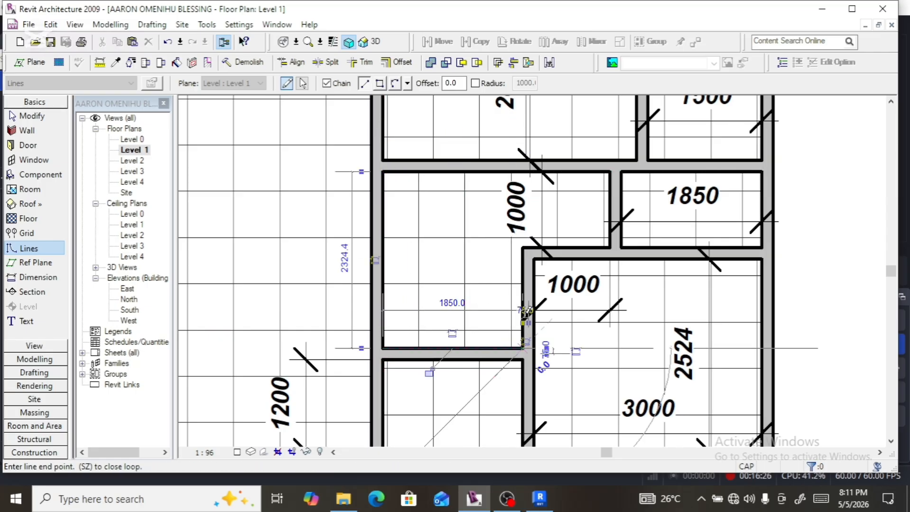
pyautogui.click(523, 247)
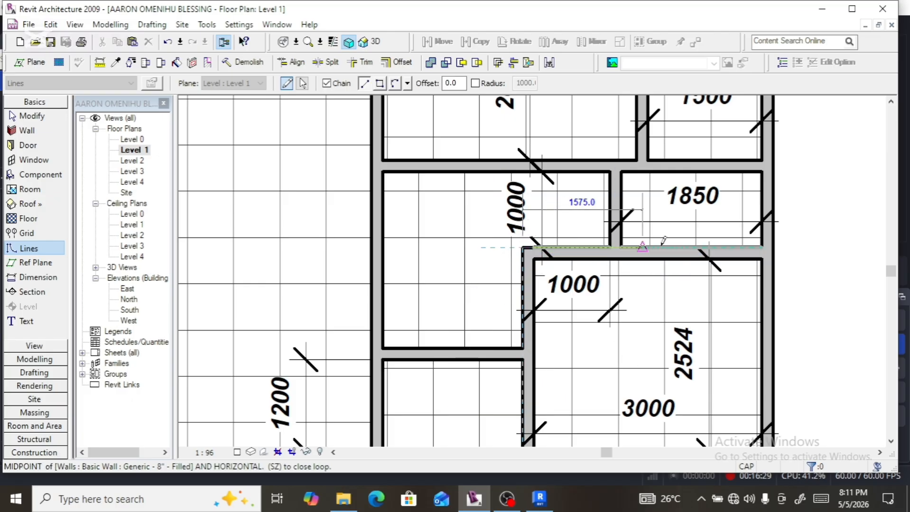
pyautogui.click(761, 247)
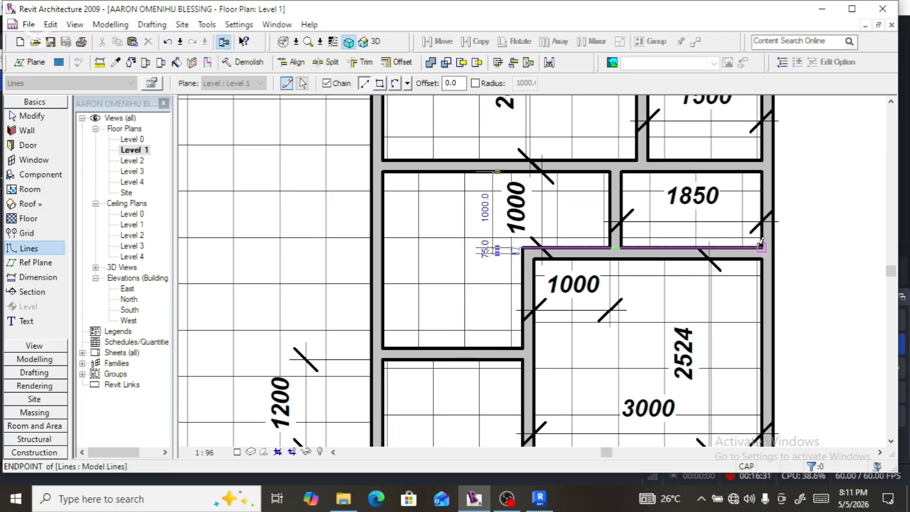
pyautogui.press('Escape')
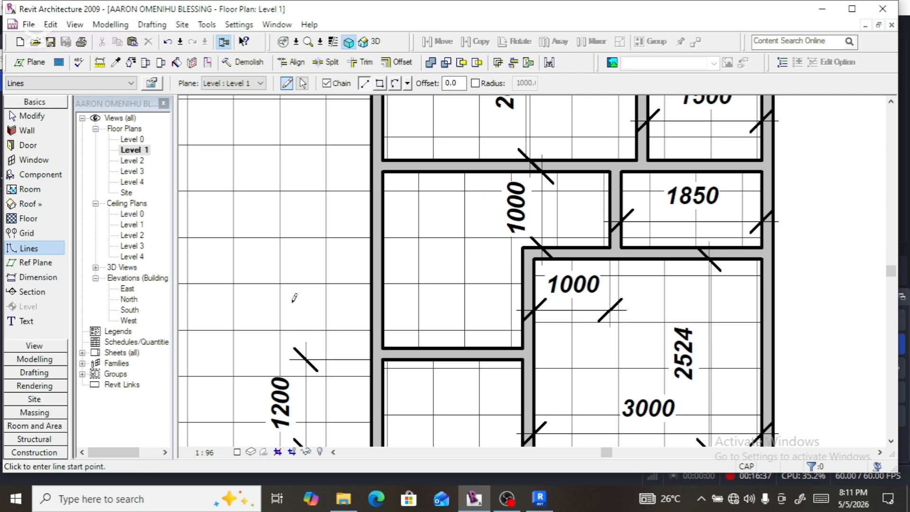
pyautogui.scroll(-2, 296, 298)
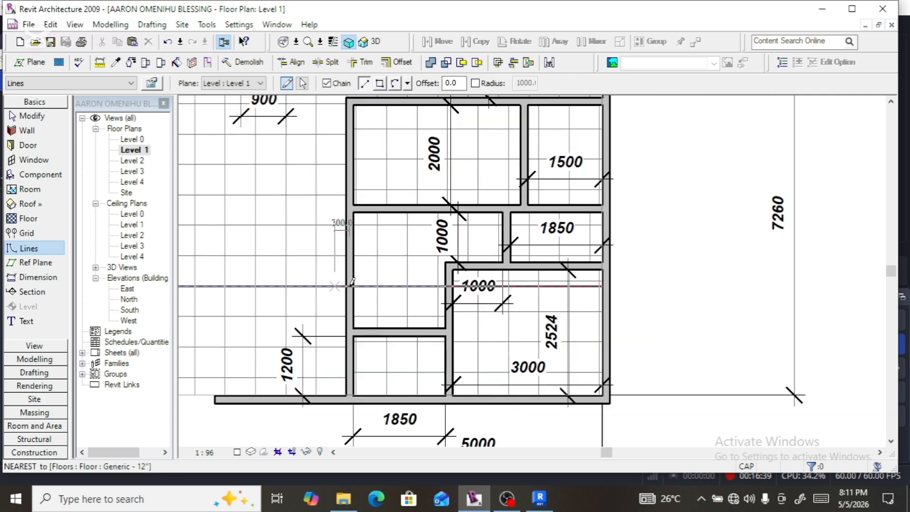
# Step: Inspect the enclosure's compartments and their floors in the 3D view from the building's front-left corner
pyautogui.scroll(2, 357, 283)
pyautogui.scroll(2, 374, 287)
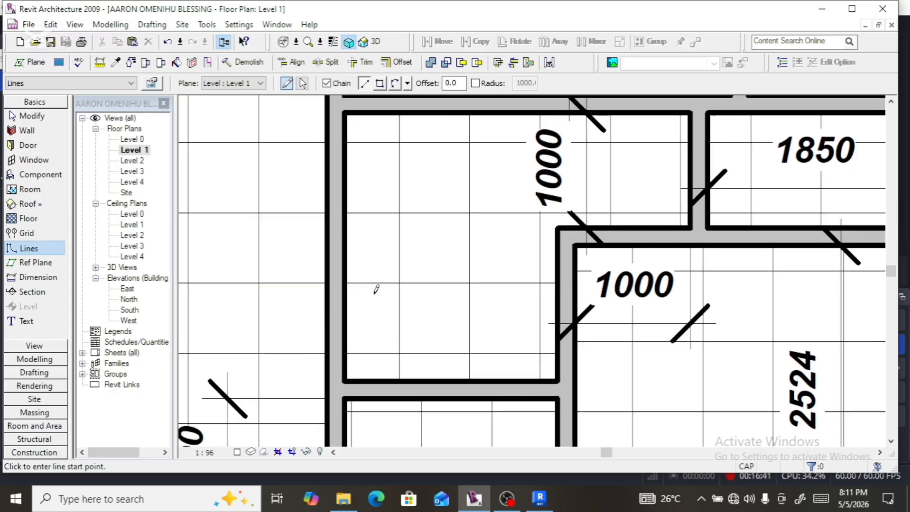
pyautogui.scroll(-2, 382, 307)
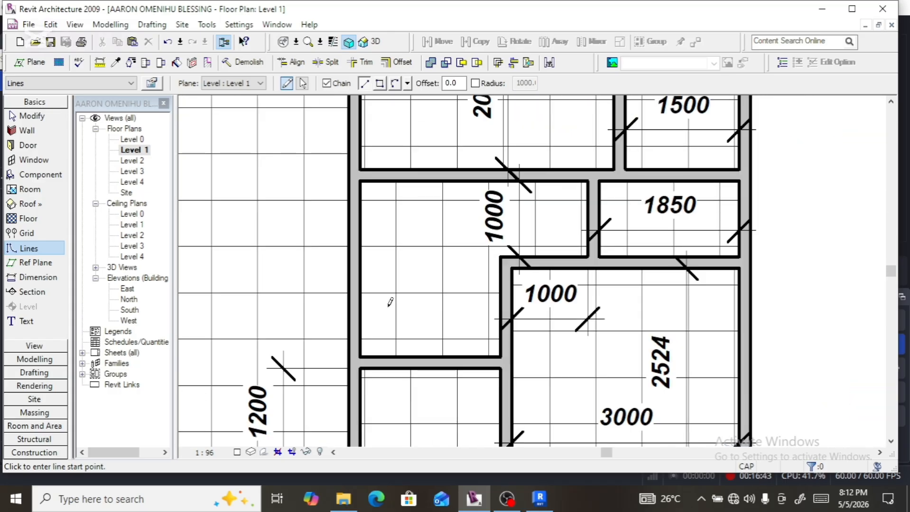
pyautogui.moveTo(367, 324); pyautogui.dragTo(389, 315, button='middle')
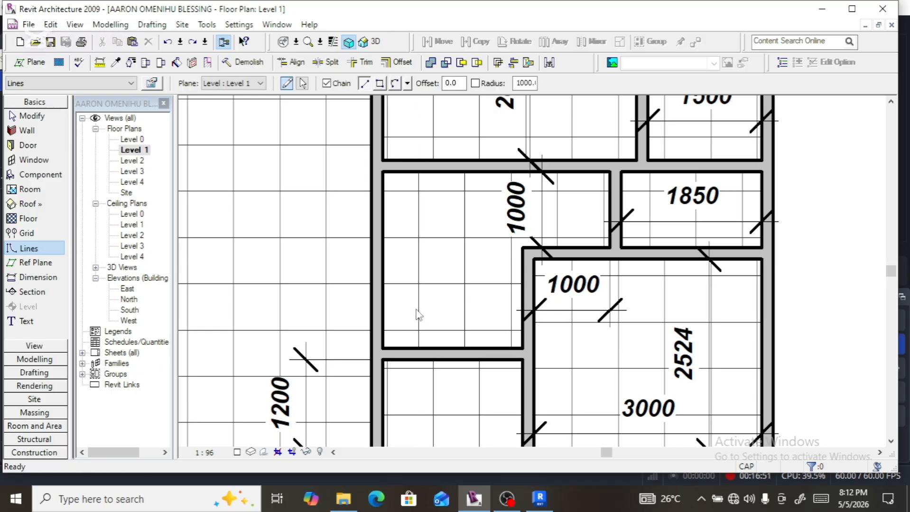
pyautogui.scroll(-3, 421, 321)
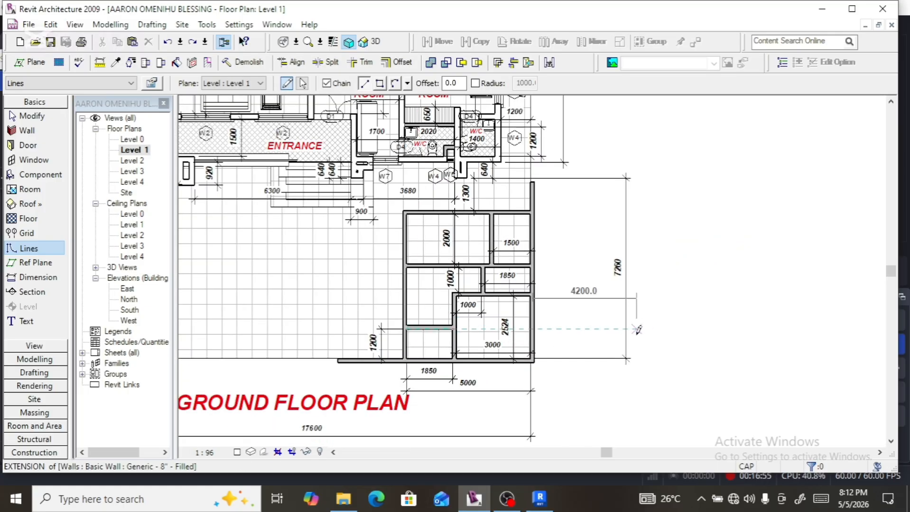
pyautogui.press('Escape')
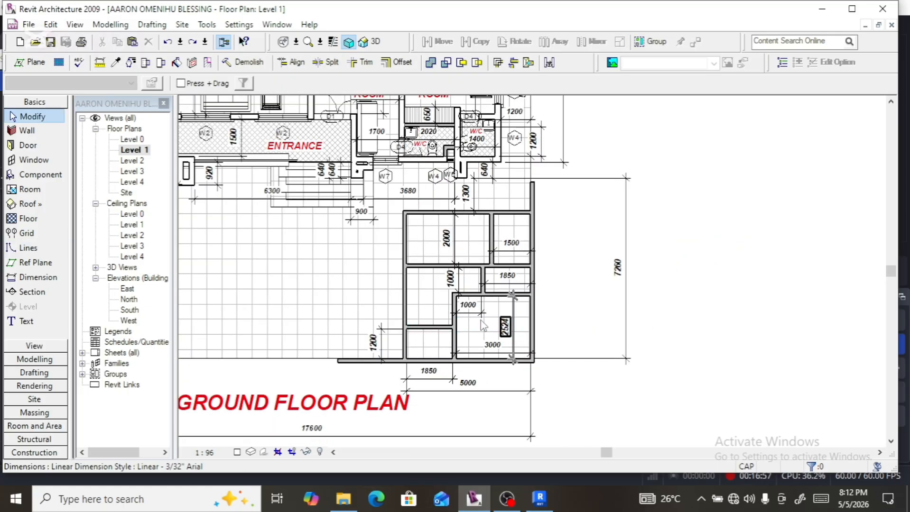
pyautogui.scroll(3, 479, 317)
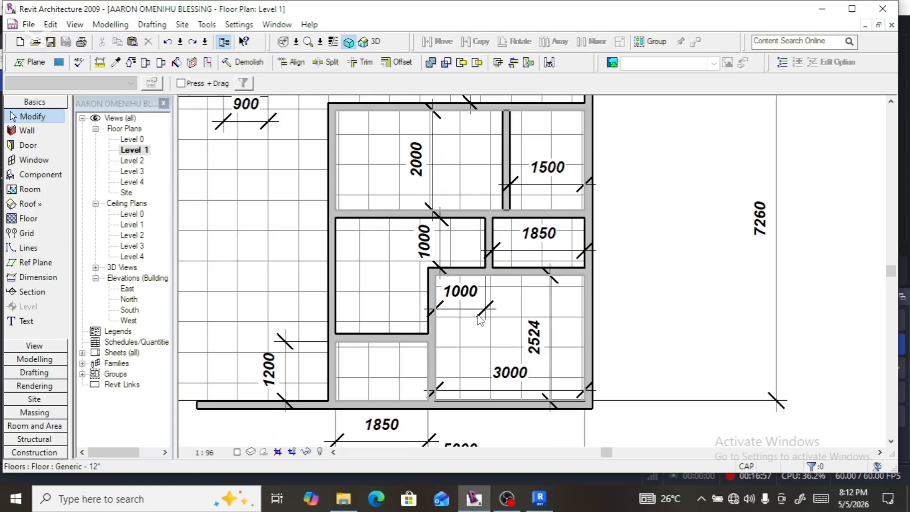
pyautogui.click(375, 44)
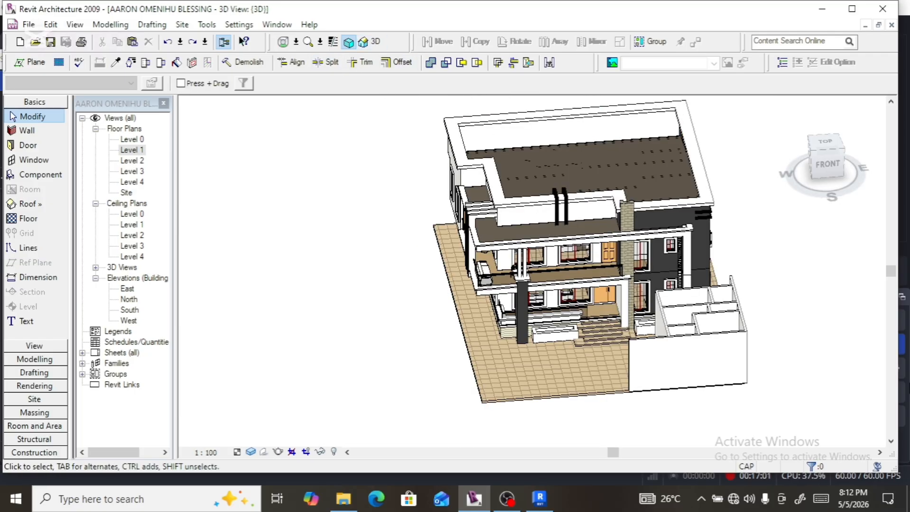
pyautogui.click(813, 170)
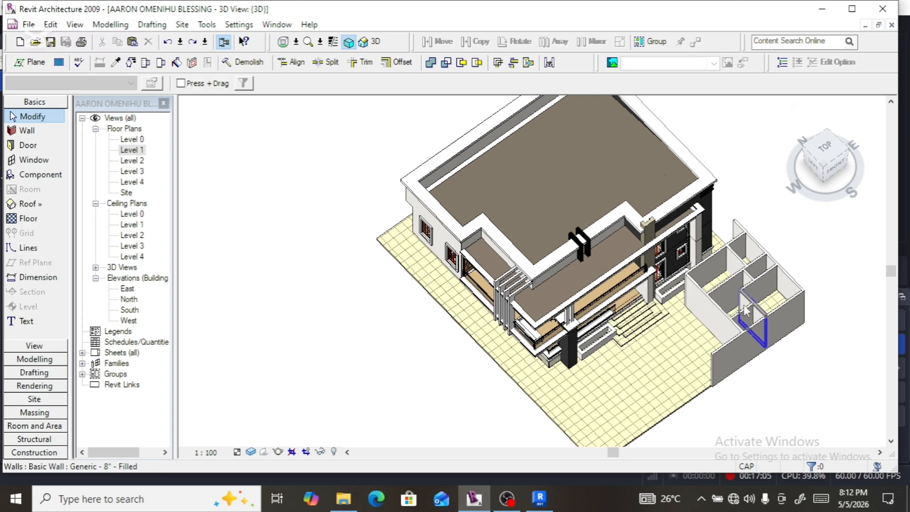
pyautogui.scroll(5, 747, 312)
pyautogui.scroll(5, 747, 312)
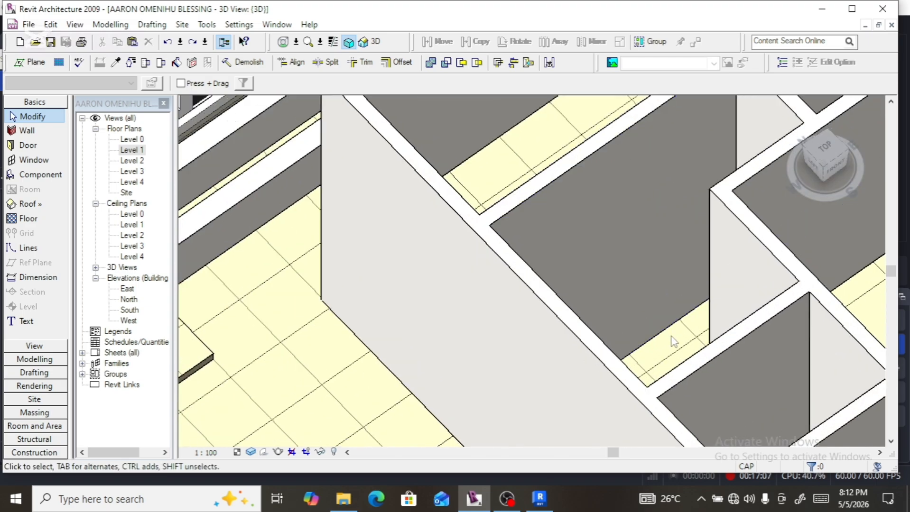
pyautogui.scroll(-5, 718, 332)
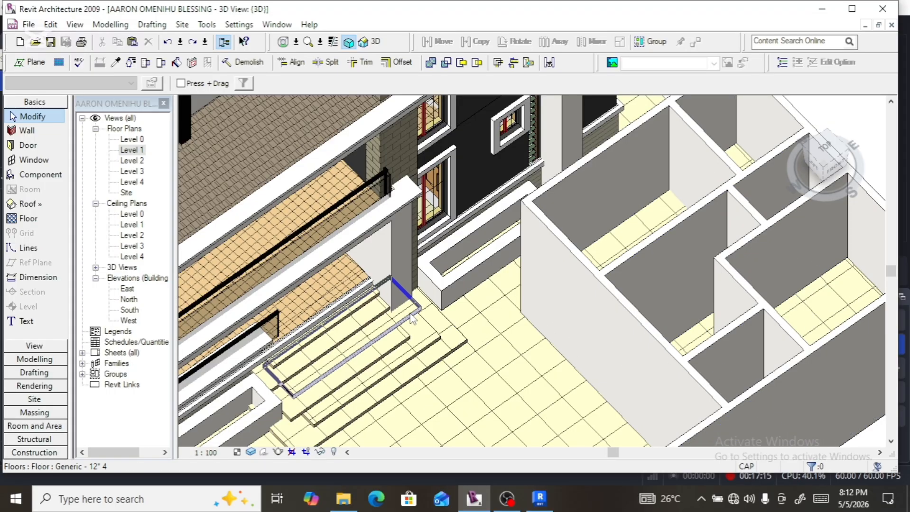
pyautogui.scroll(-3, 407, 311)
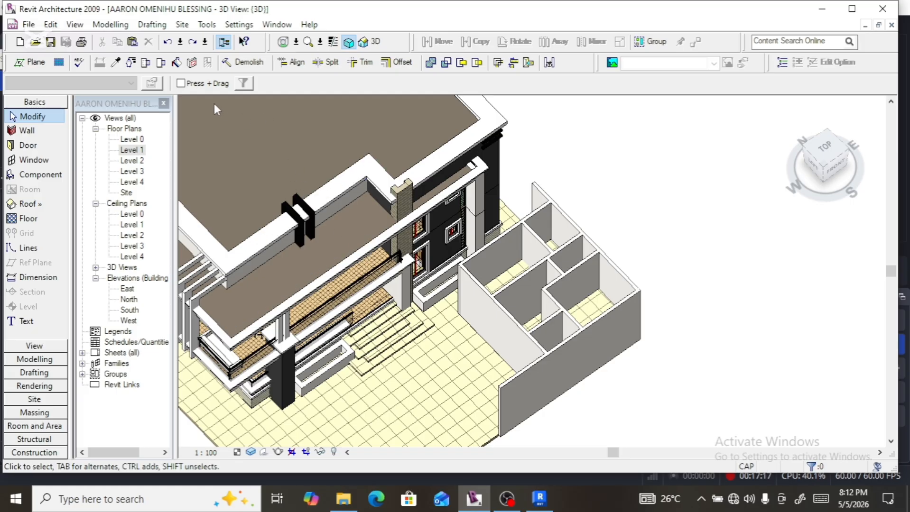
# Step: Start a floor on Level 1 and sketch its first boundary line along the outer side wall inside the 1850 mm compartment
pyautogui.doubleClick(131, 149)
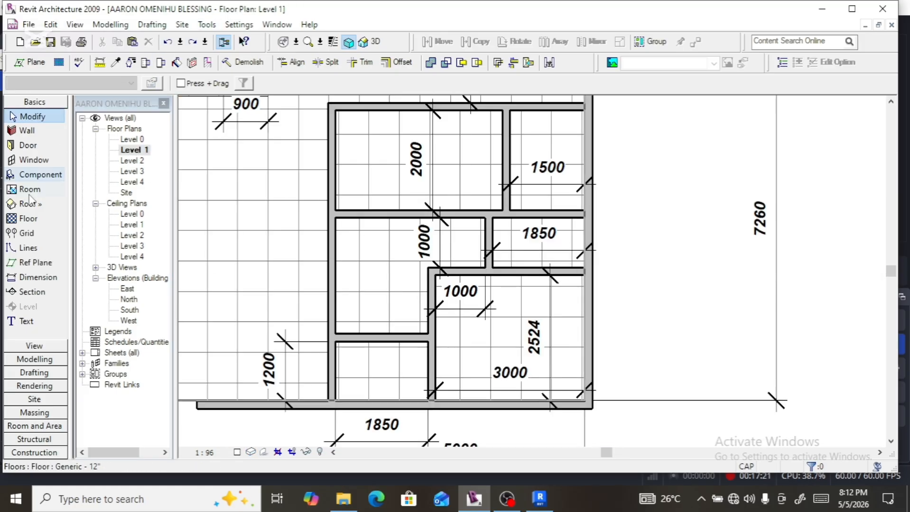
pyautogui.click(27, 221)
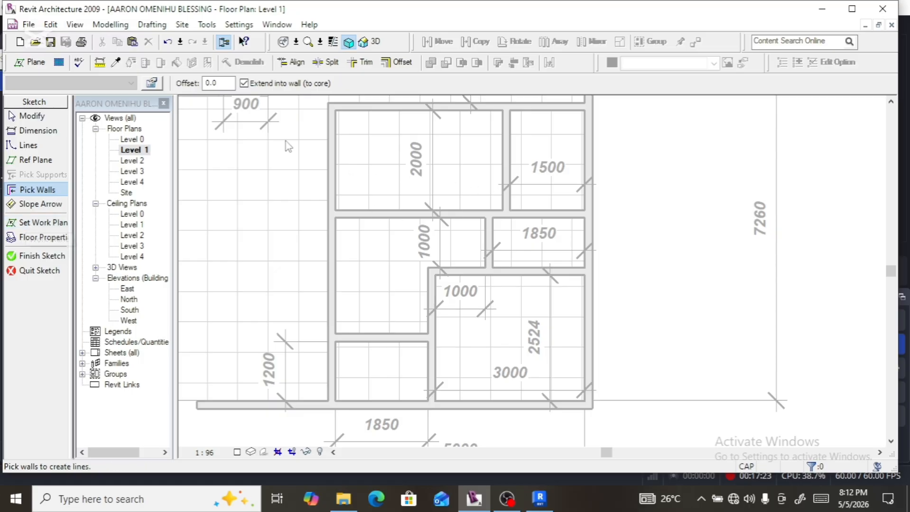
pyautogui.click(29, 146)
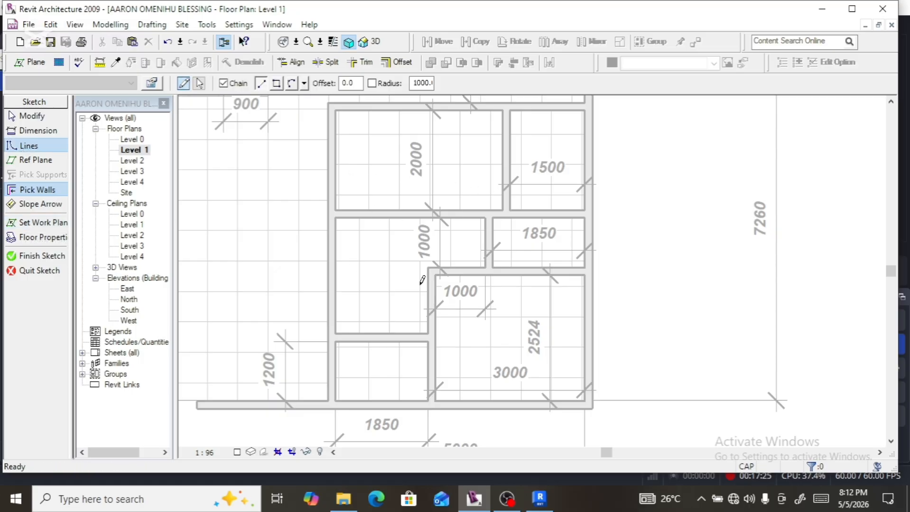
pyautogui.scroll(3, 548, 236)
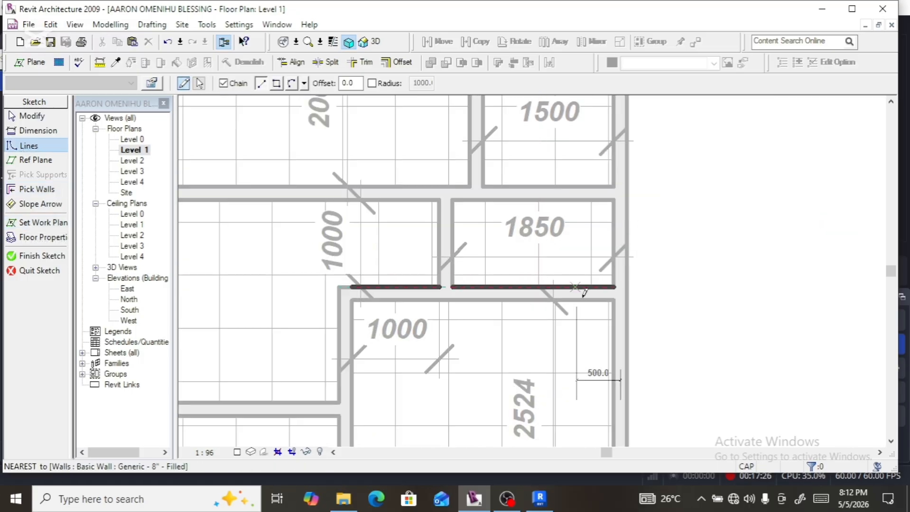
pyautogui.click(610, 285)
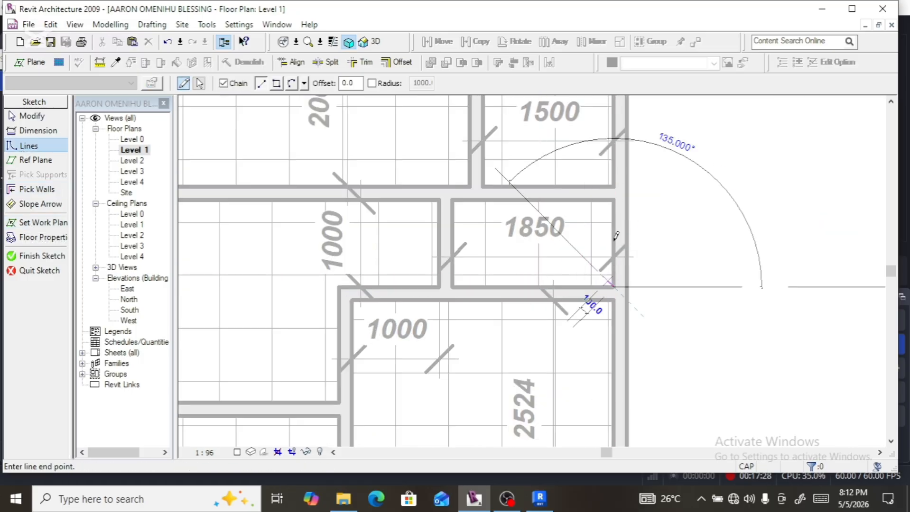
pyautogui.click(615, 201)
# Step: Trace the middle bay's floor boundary from its rear-left inner corner around the L-shaped step to the 1850 mm compartment's outer wall
pyautogui.scroll(-3, 613, 201)
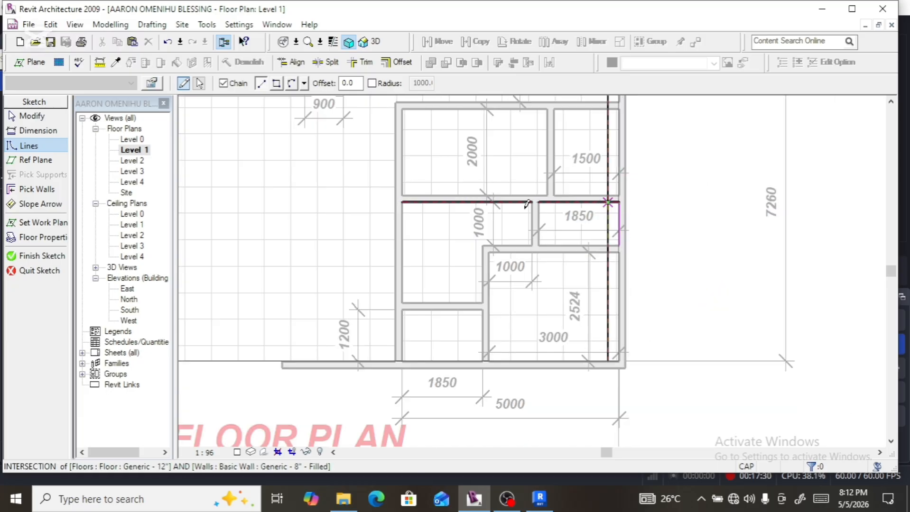
pyautogui.click(402, 203)
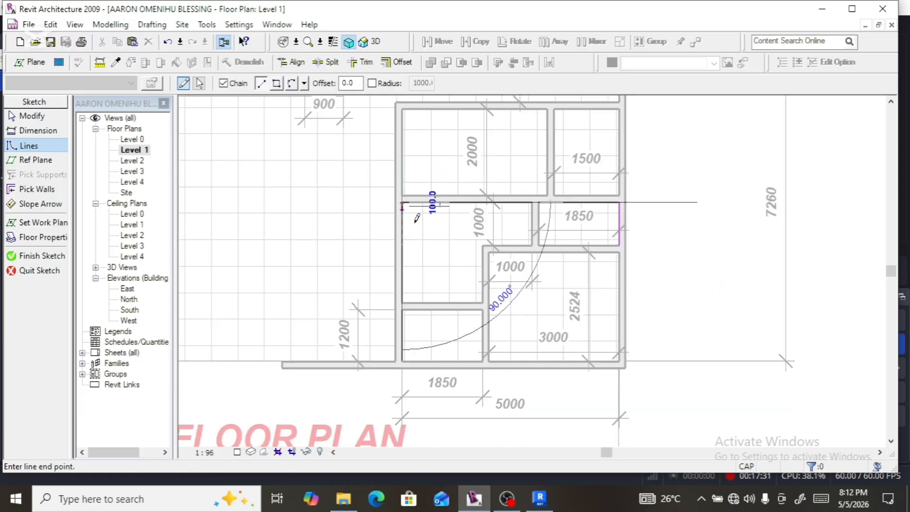
pyautogui.click(402, 302)
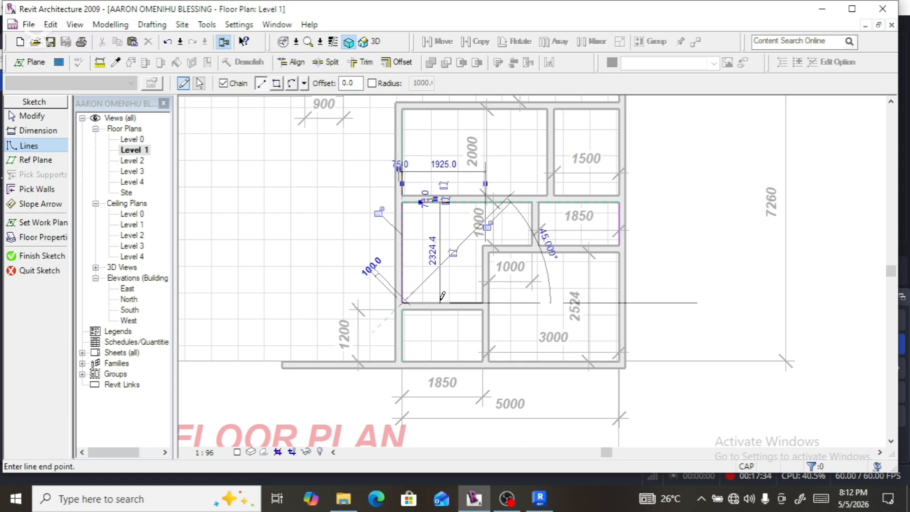
pyautogui.click(483, 301)
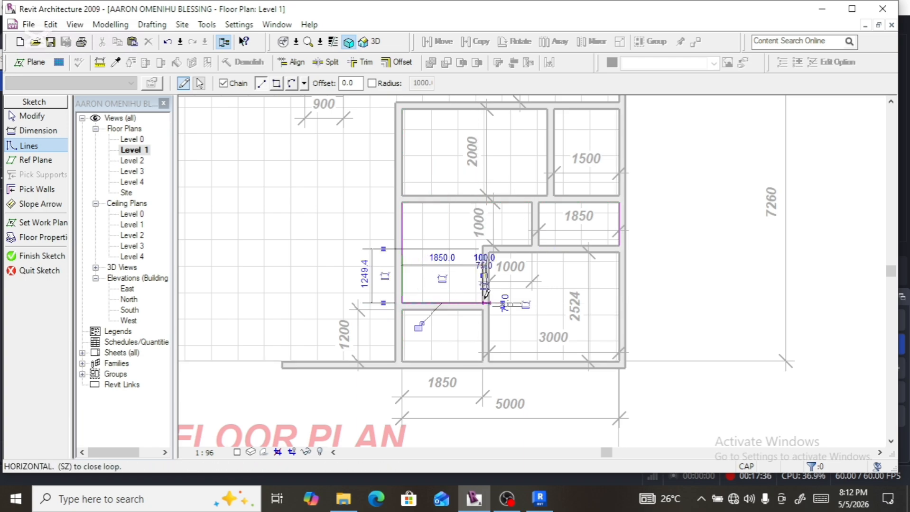
pyautogui.click(482, 245)
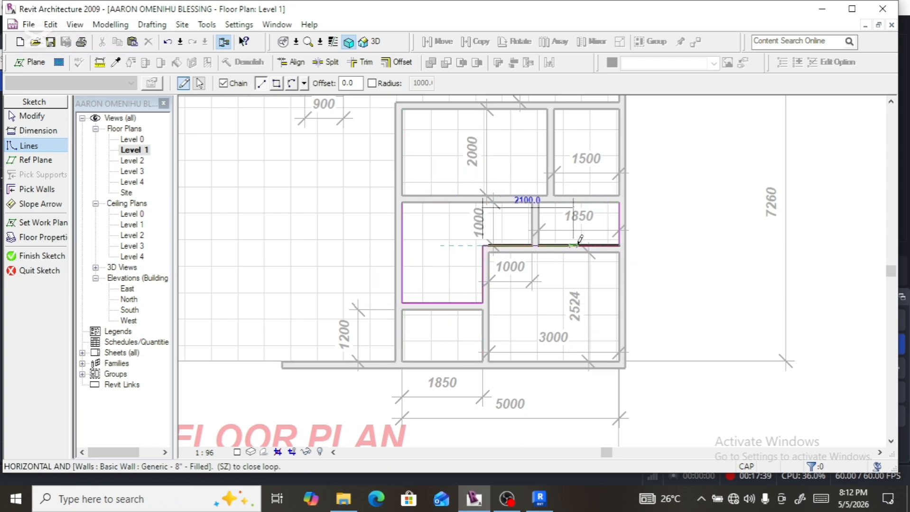
pyautogui.click(620, 244)
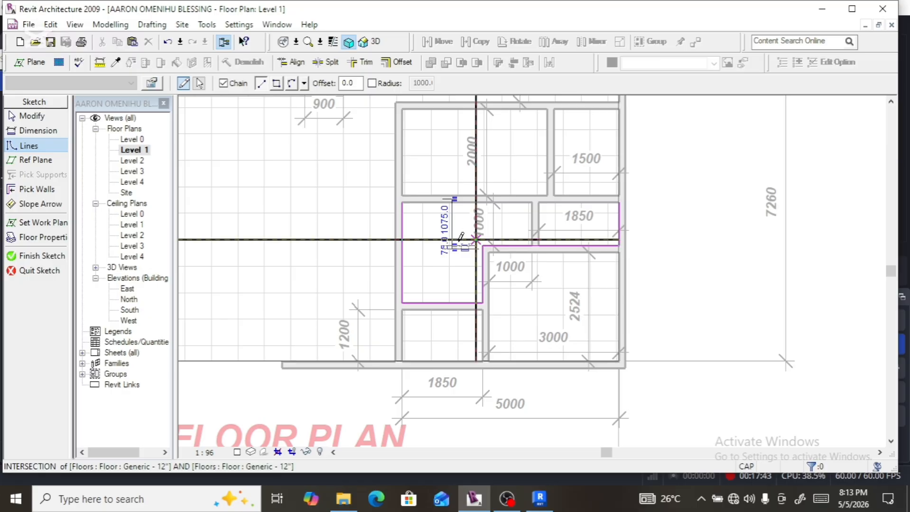
# Step: Close the middle bay's floor boundary with a line along its rear partition and finish the floor sketch
pyautogui.scroll(5, 461, 211)
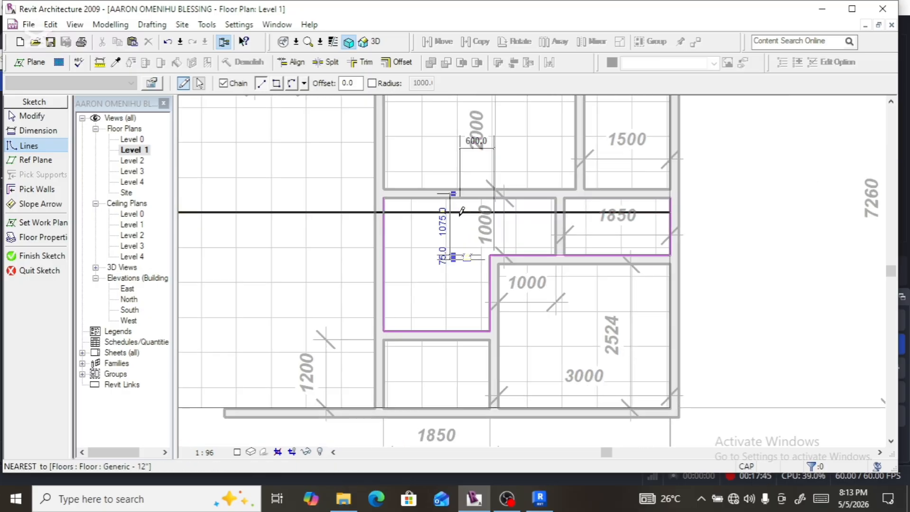
pyautogui.click(307, 178)
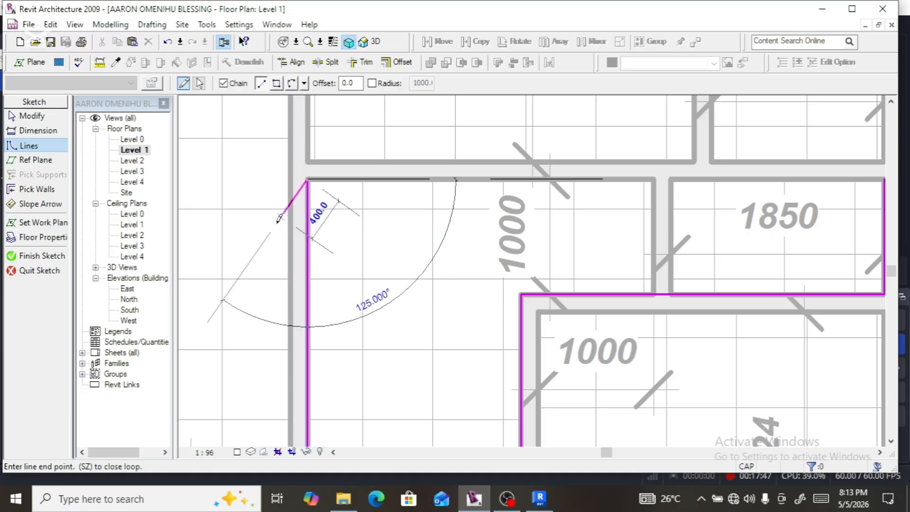
pyautogui.scroll(-3, 278, 219)
pyautogui.click(578, 198)
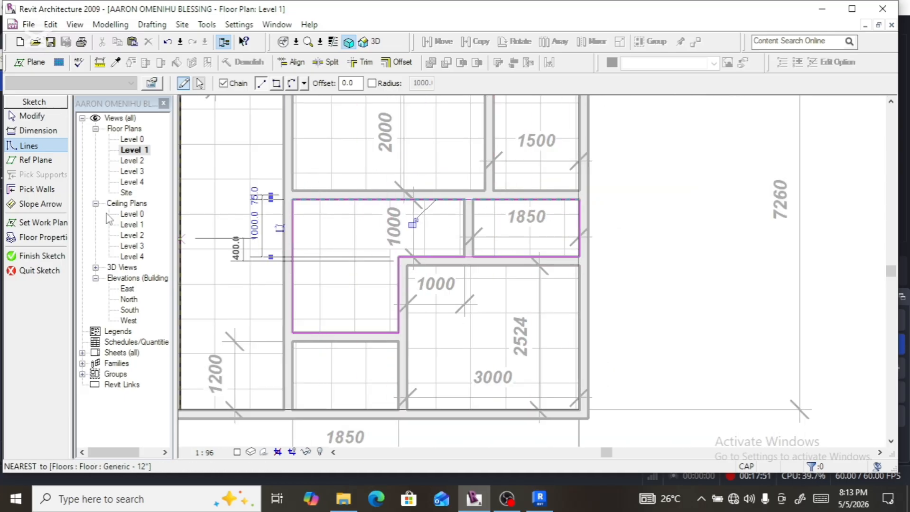
pyautogui.click(43, 256)
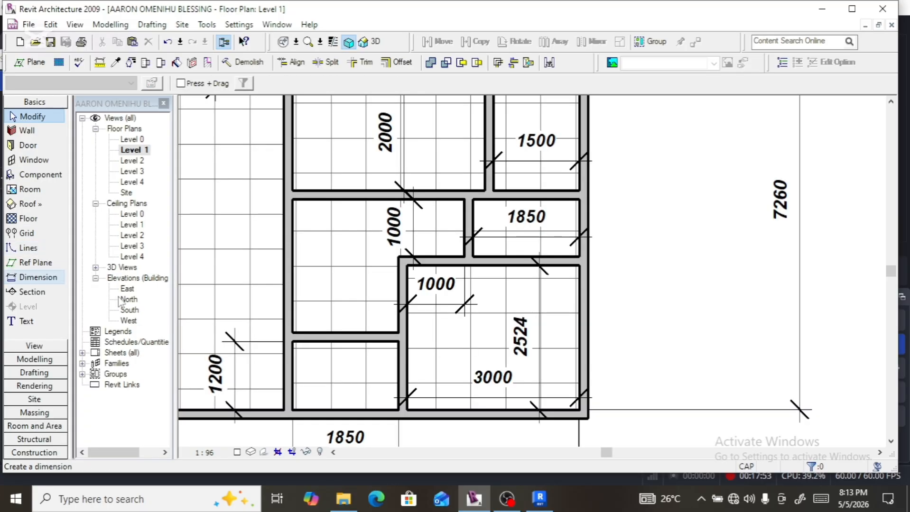
# Step: Change the L-shaped middle bay's floor type to Generic - 12" 2
pyautogui.click(339, 274)
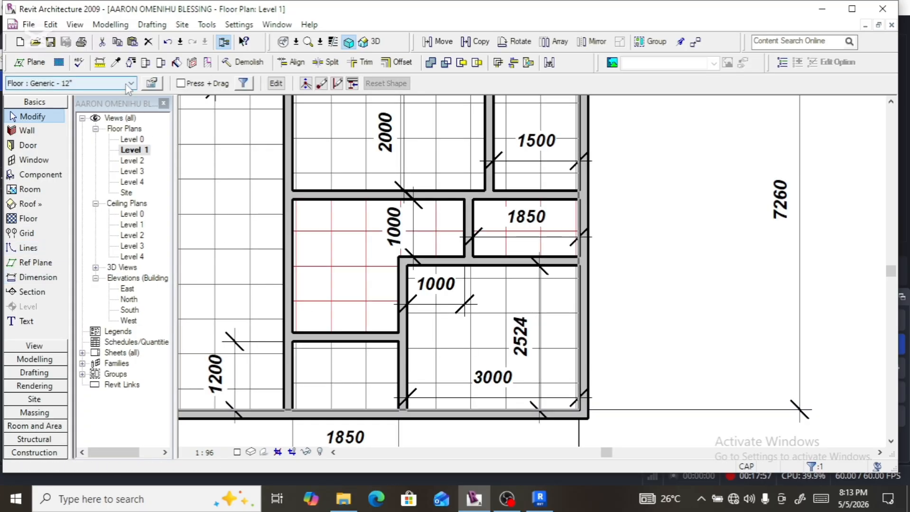
pyautogui.click(127, 86)
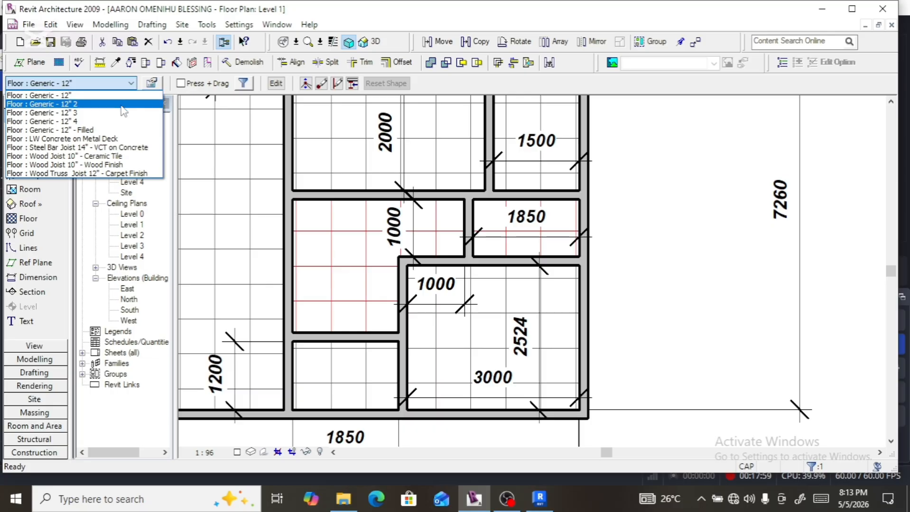
pyautogui.click(124, 104)
# Step: Shorten the front fence wall so its free end meets the front corner of the enclosure's left side wall
pyautogui.scroll(-8, 479, 253)
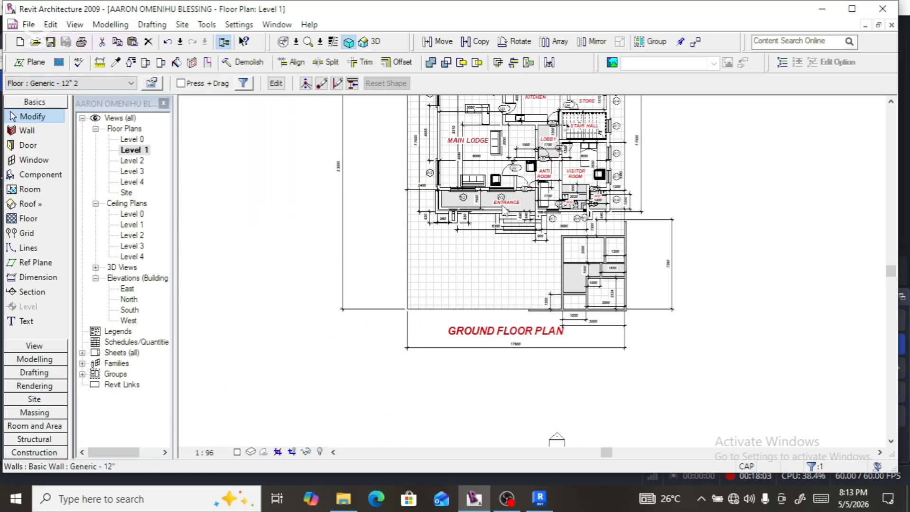
pyautogui.scroll(-2, 591, 272)
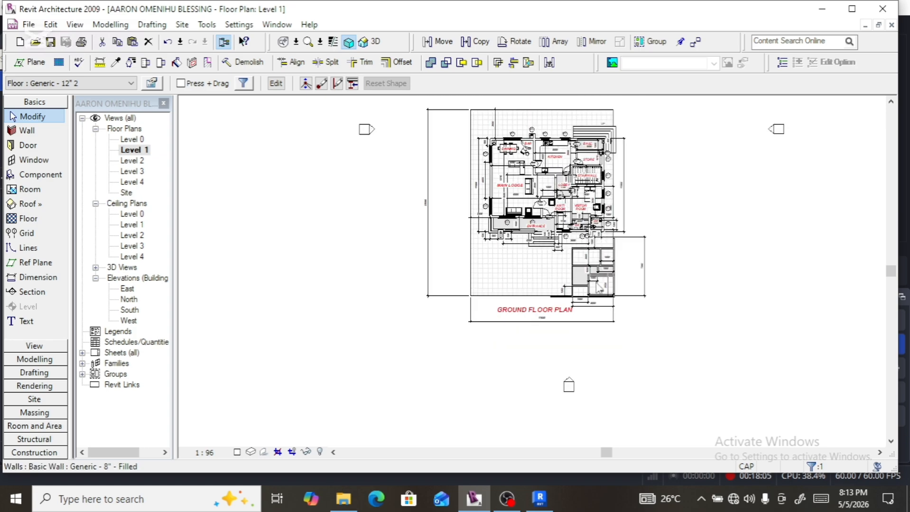
pyautogui.scroll(3, 599, 289)
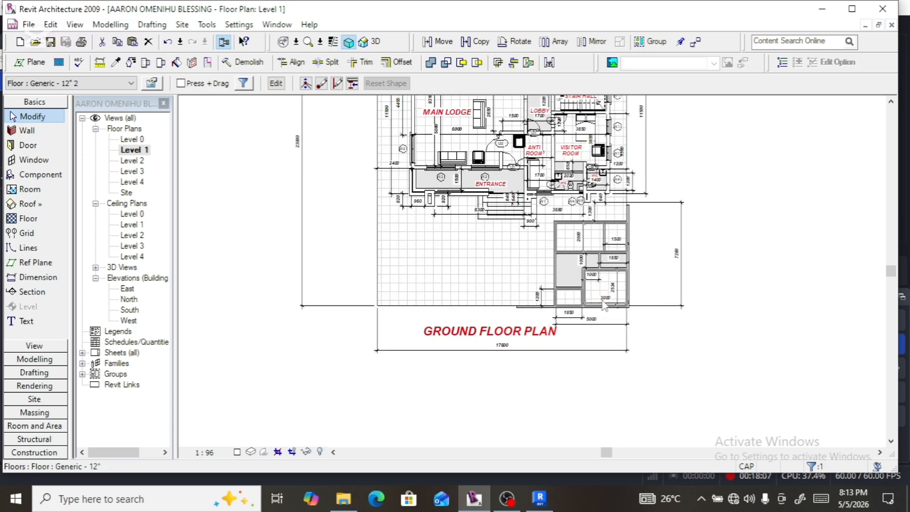
pyautogui.scroll(5, 556, 277)
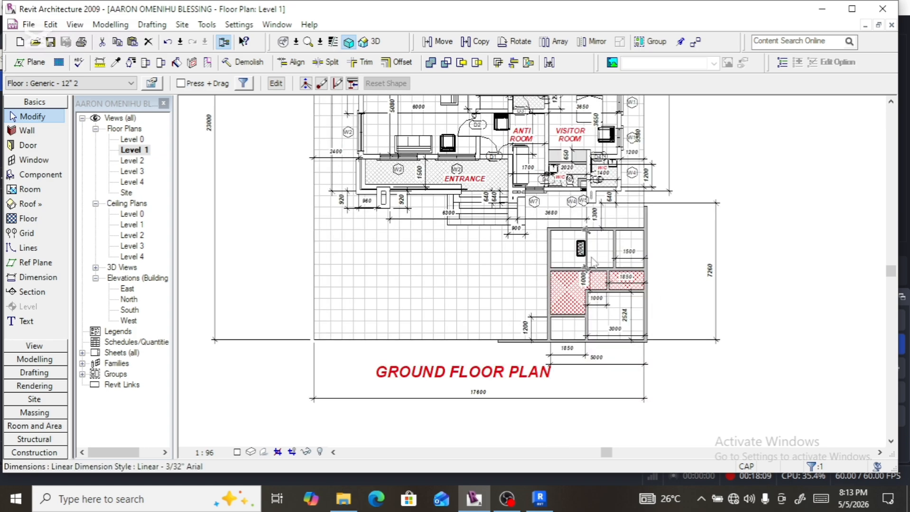
pyautogui.scroll(3, 518, 348)
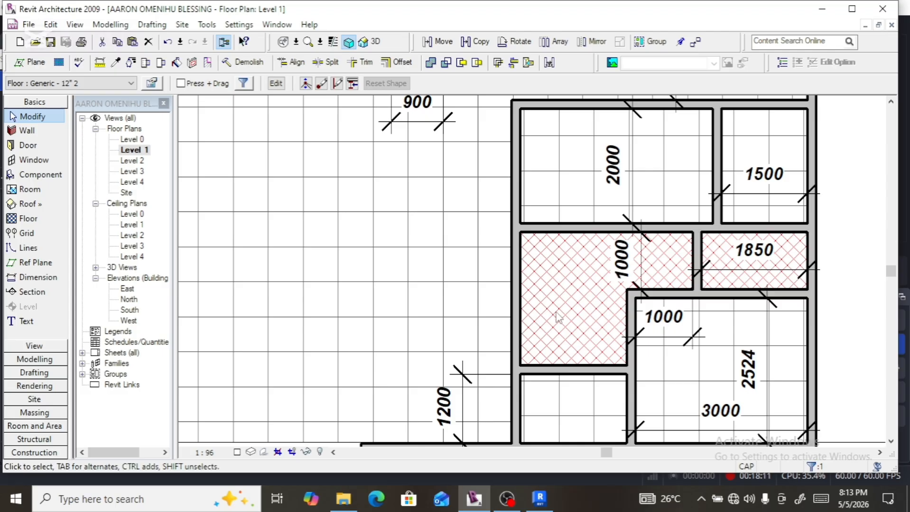
pyautogui.scroll(-3, 529, 332)
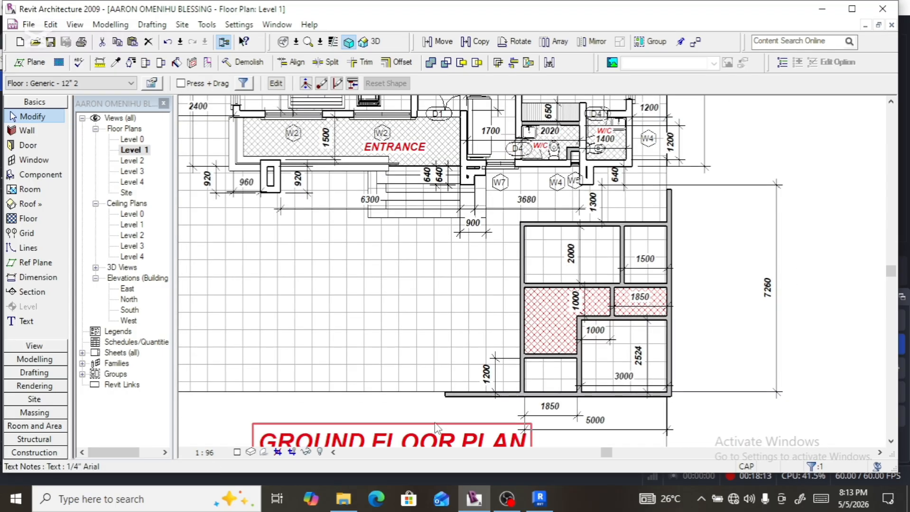
pyautogui.click(449, 404)
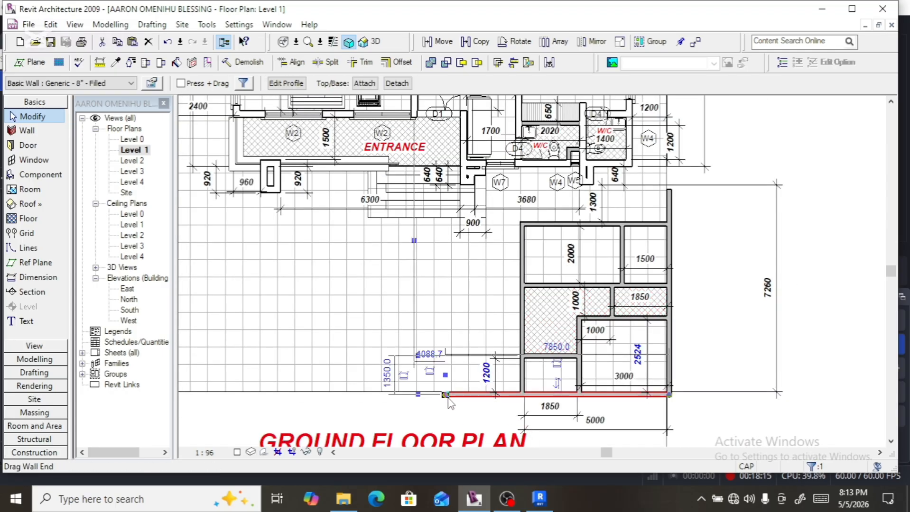
pyautogui.press('w')
pyautogui.press('a')
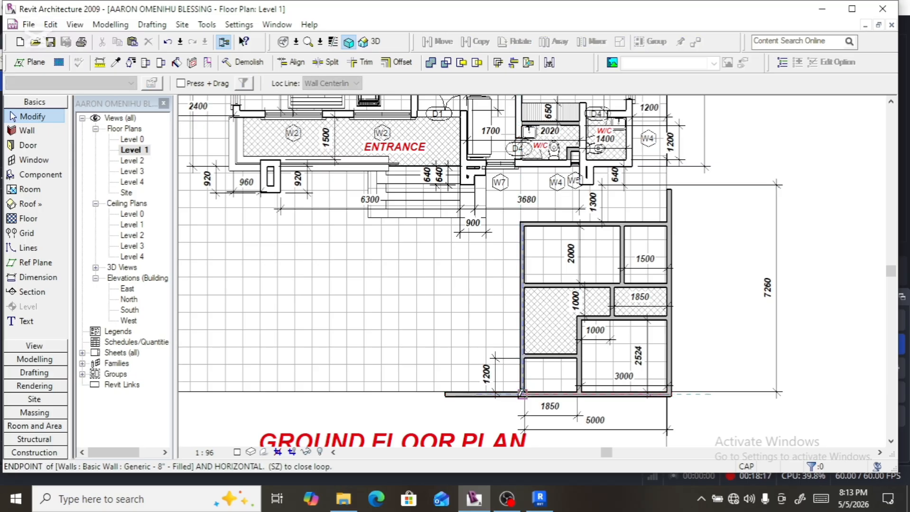
pyautogui.moveTo(522, 394); pyautogui.dragTo(522, 394)
# Step: Shorten the enclosure's right side wall so its rear end meets the enclosure's rear wall
pyautogui.scroll(-3, 494, 397)
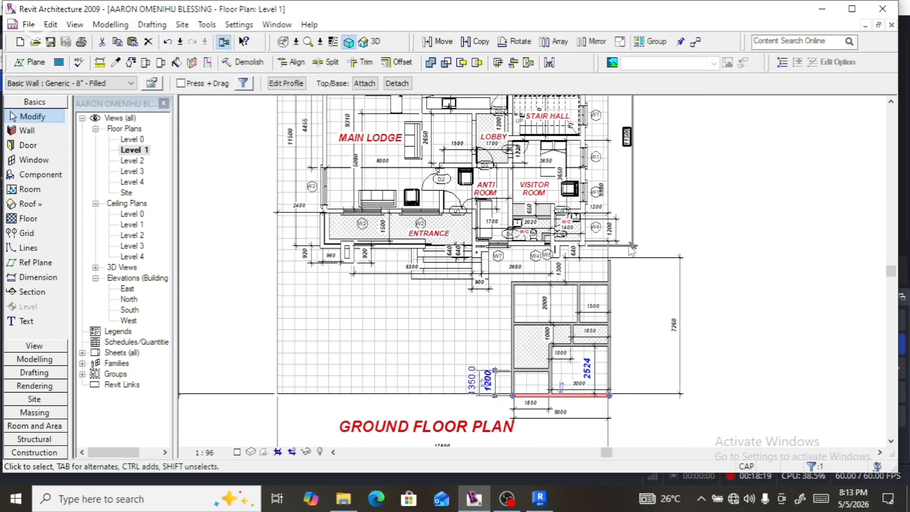
pyautogui.click(608, 261)
pyautogui.scroll(3, 606, 258)
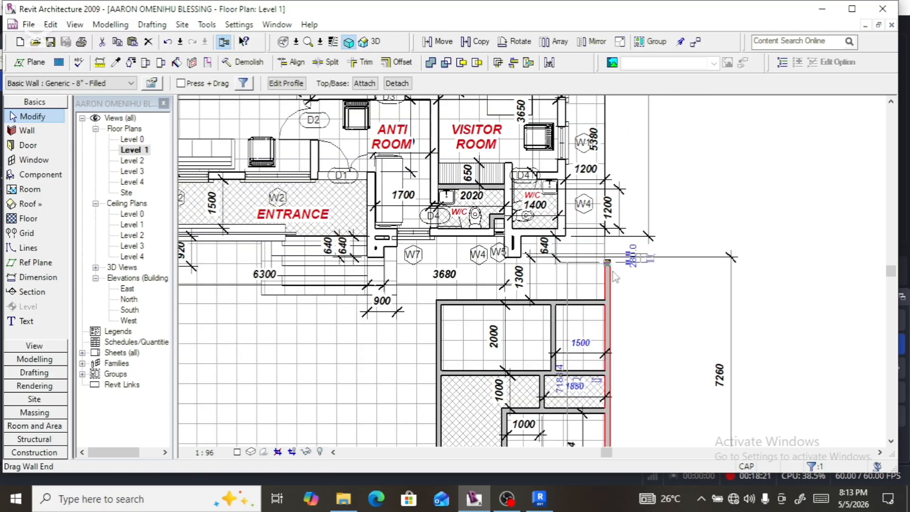
pyautogui.moveTo(608, 266); pyautogui.dragTo(611, 298)
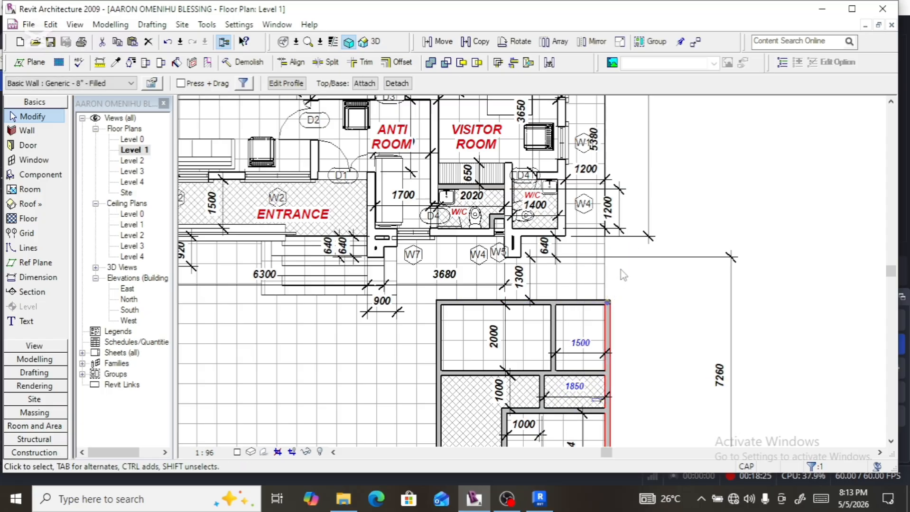
pyautogui.scroll(-5, 611, 296)
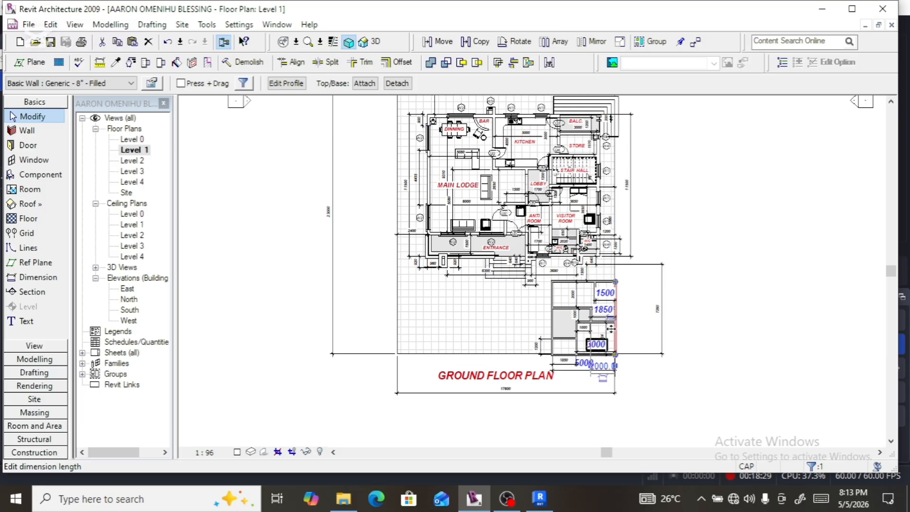
pyautogui.scroll(2, 571, 289)
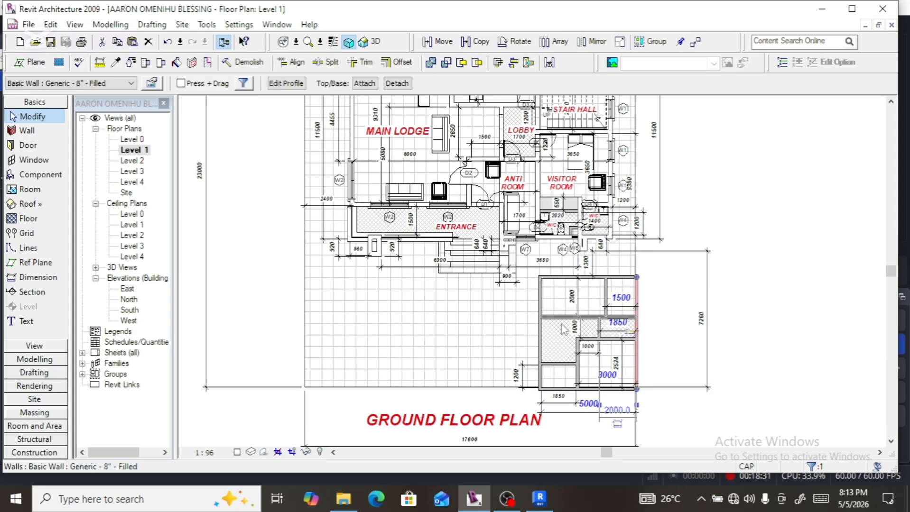
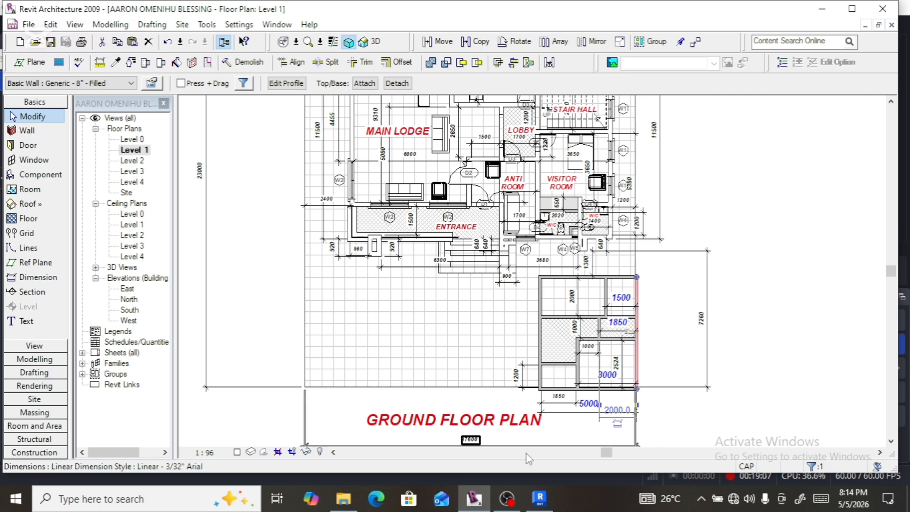
# Step: Split the enclosure's left side wall 600 mm behind the partition between the 2000 mm deep compartment and the L-shaped bay
pyautogui.scroll(3, 556, 345)
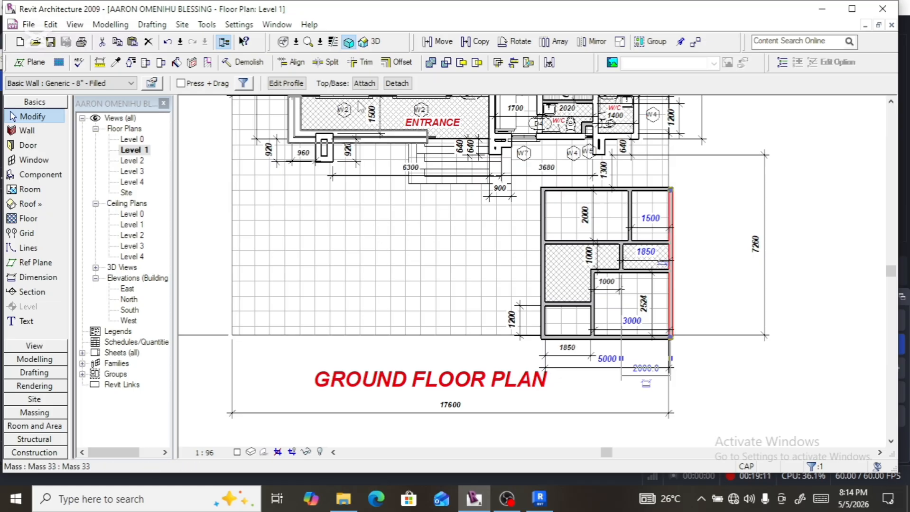
pyautogui.click(328, 62)
pyautogui.scroll(6, 553, 249)
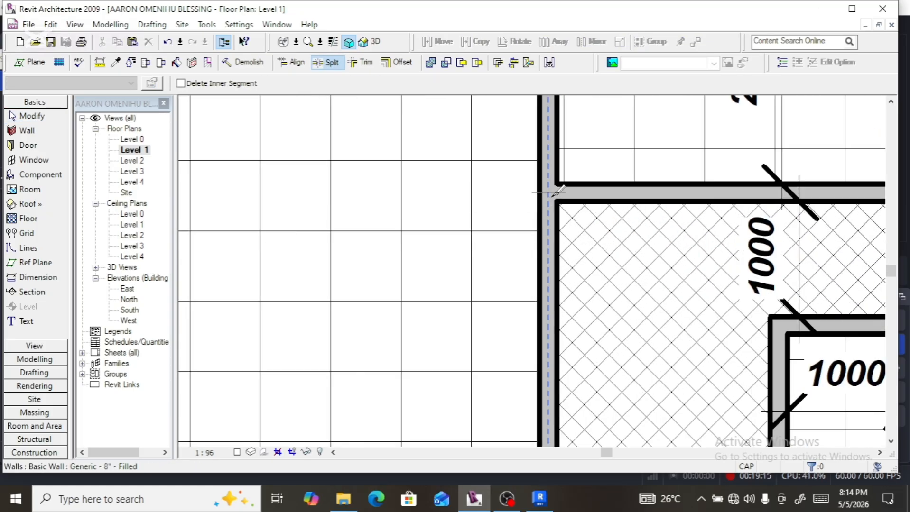
pyautogui.scroll(-5, 558, 190)
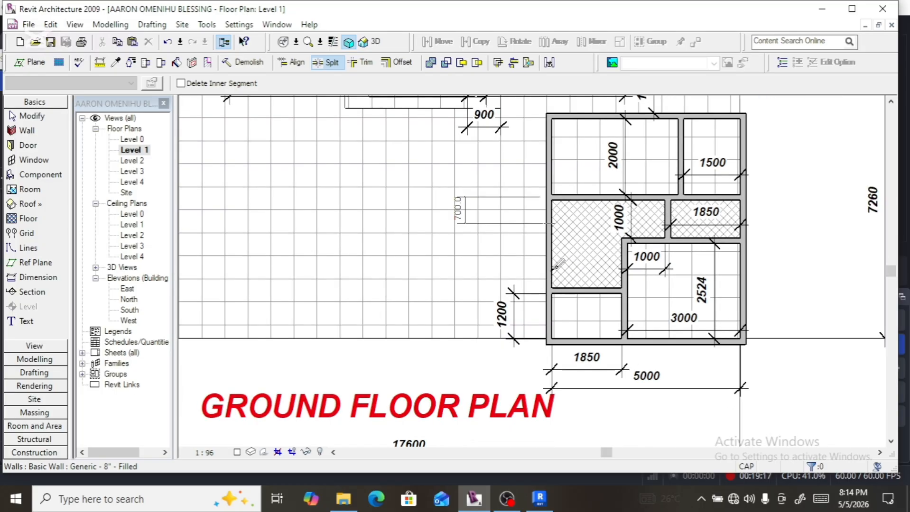
pyautogui.scroll(5, 559, 286)
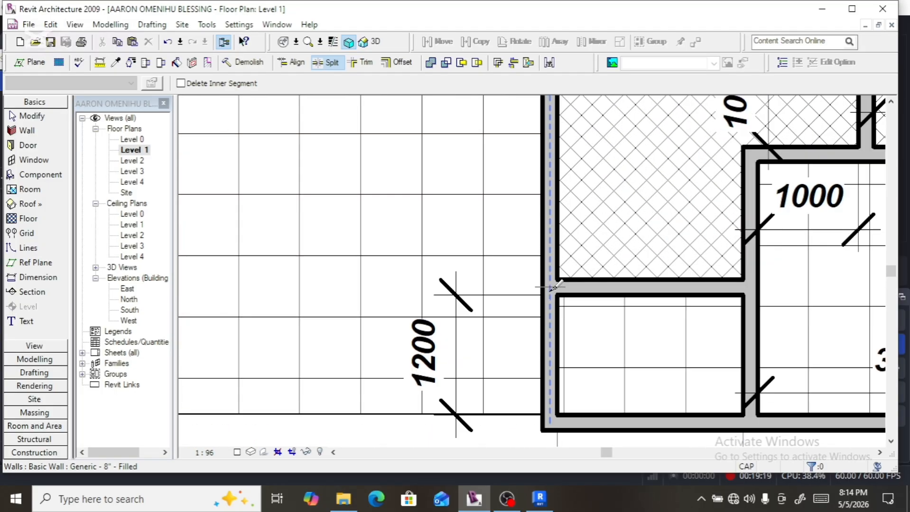
pyautogui.scroll(-4, 552, 287)
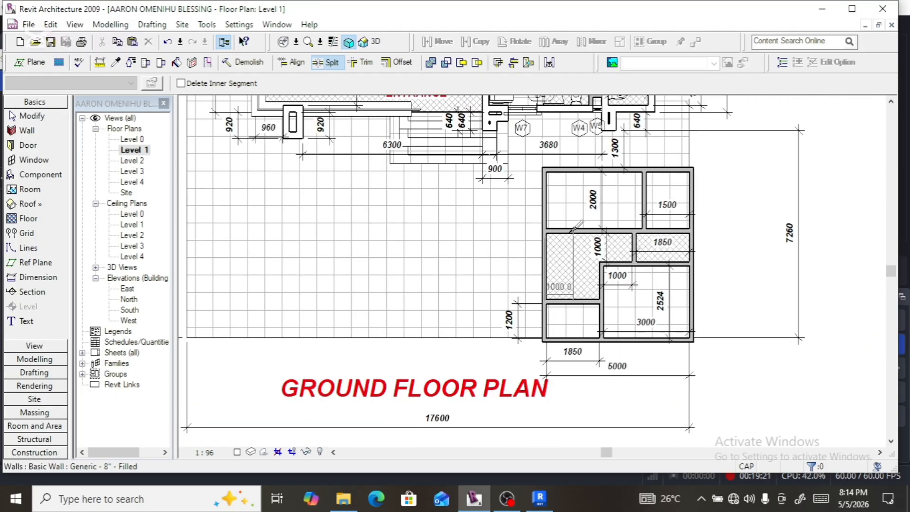
pyautogui.scroll(4, 544, 232)
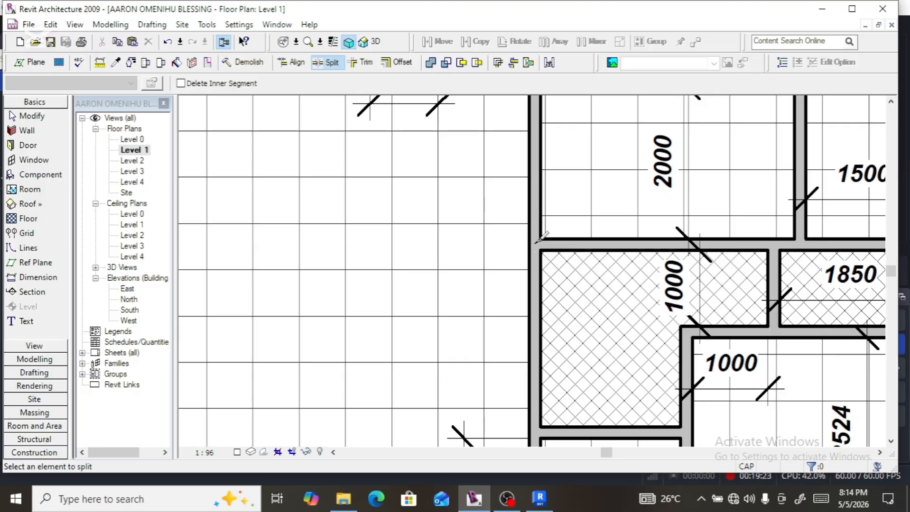
pyautogui.click(538, 197)
# Step: Split the enclosure's rear wall 350 mm to the left of the 1500 mm compartment's partition
pyautogui.scroll(-5, 533, 253)
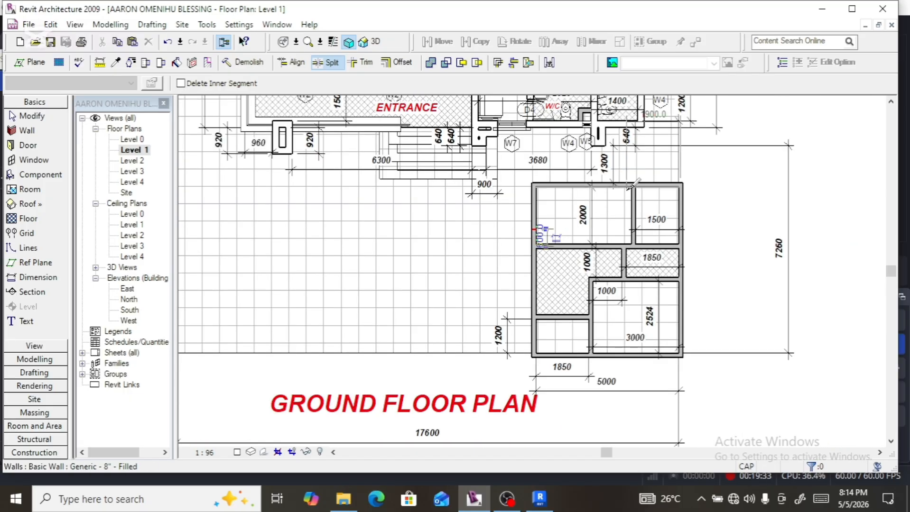
pyautogui.scroll(4, 636, 183)
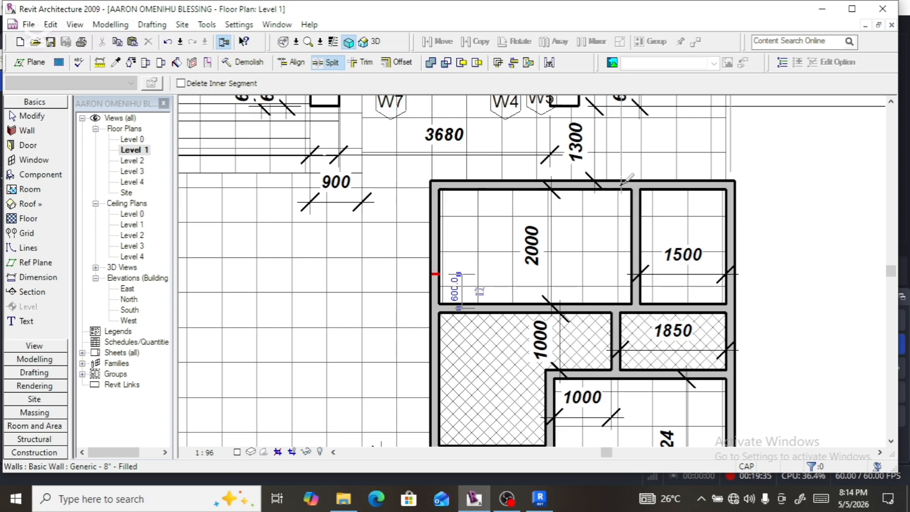
pyautogui.scroll(-2, 617, 178)
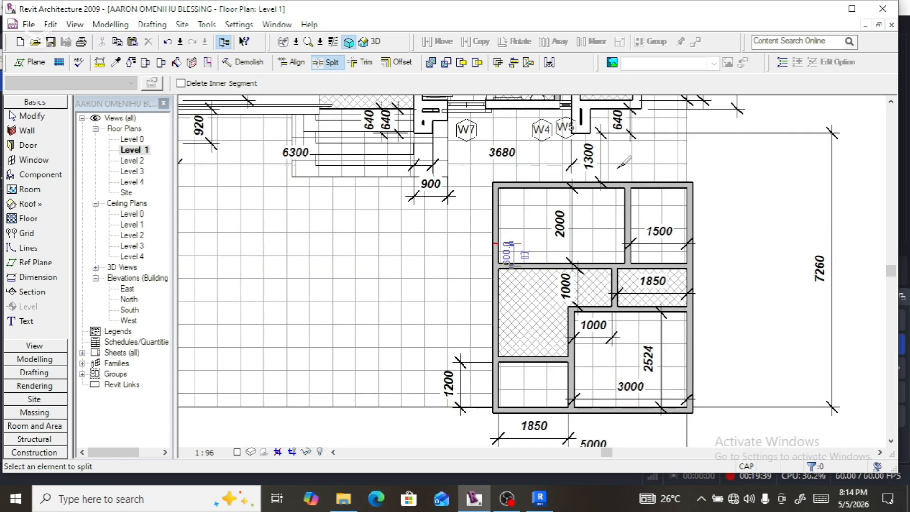
pyautogui.scroll(-3, 614, 178)
pyautogui.scroll(3, 629, 101)
pyautogui.scroll(2, 638, 98)
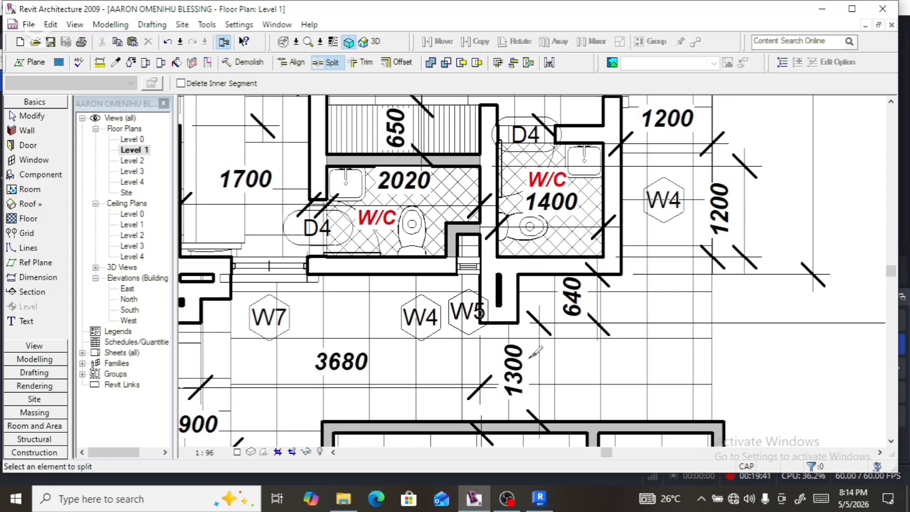
pyautogui.click(566, 427)
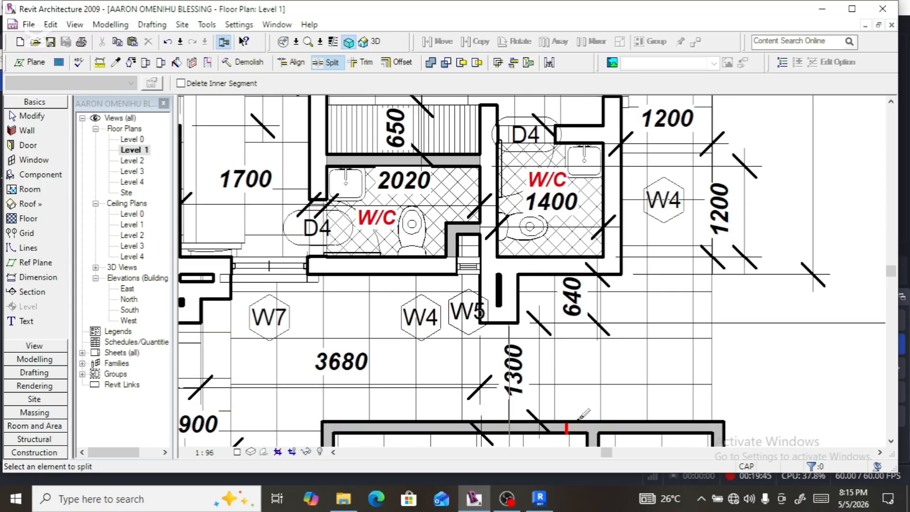
# Step: Split the enclosure's rear wall again 500 mm from its left corner and finish splitting
pyautogui.scroll(-1, 610, 377)
pyautogui.scroll(-5, 470, 403)
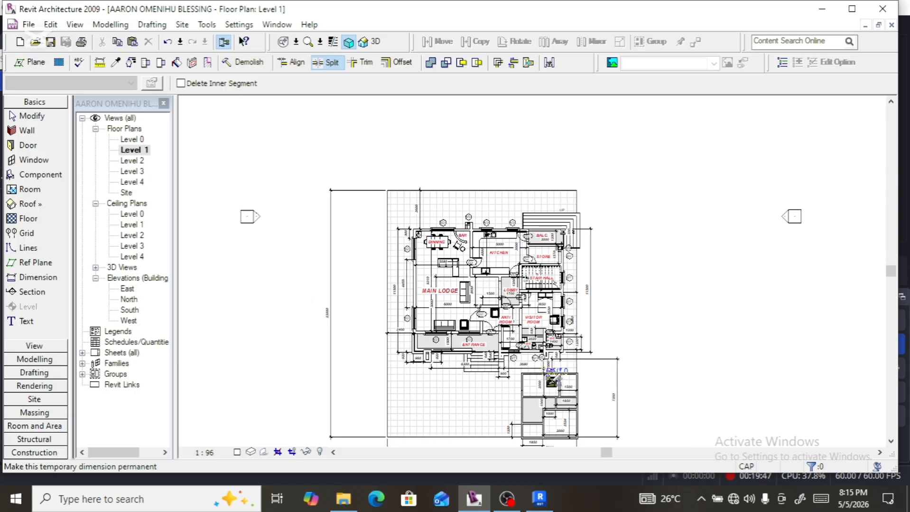
pyautogui.scroll(2, 528, 371)
pyautogui.scroll(4, 530, 369)
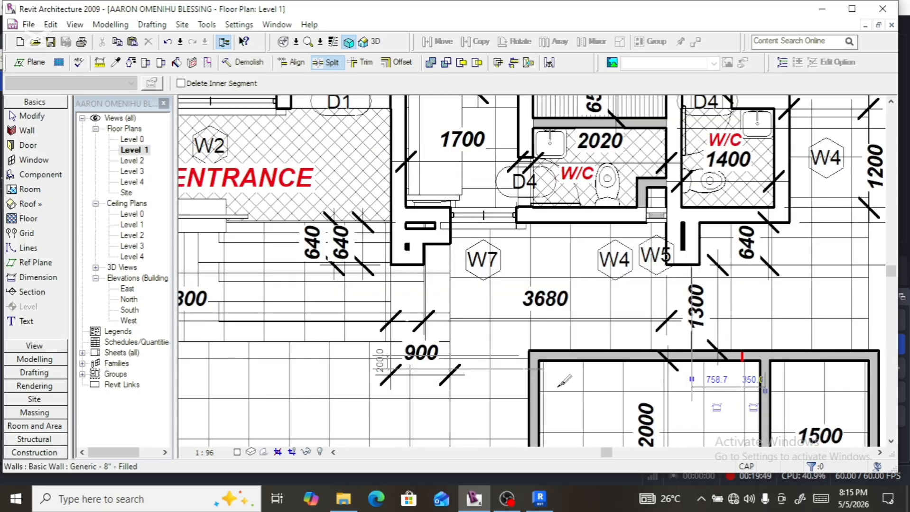
pyautogui.scroll(1, 553, 364)
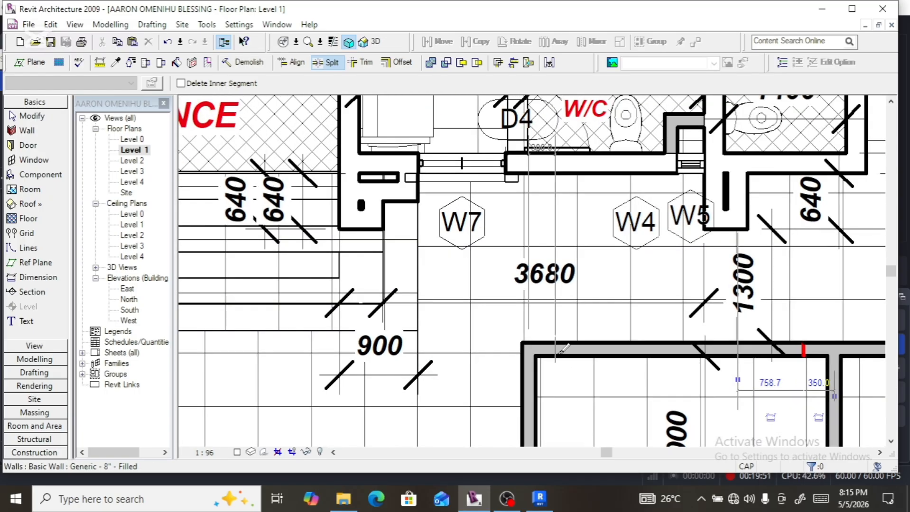
pyautogui.scroll(-2, 572, 343)
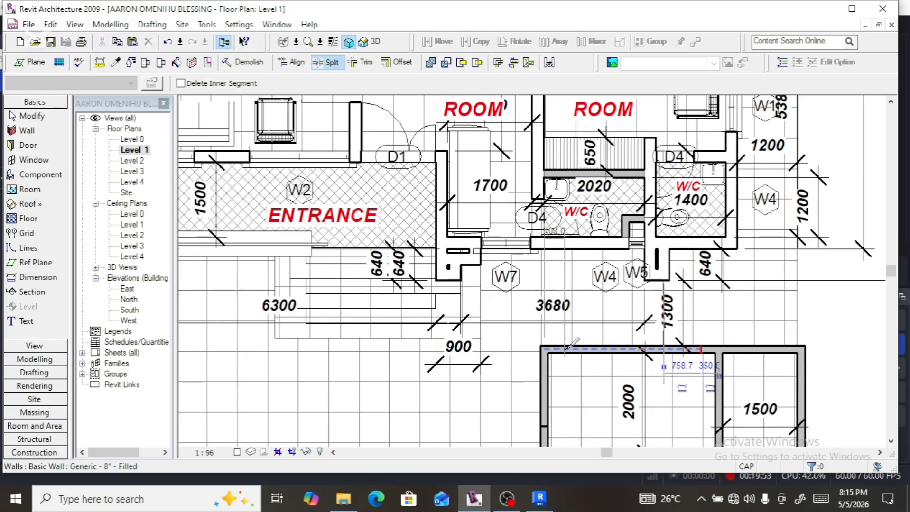
pyautogui.scroll(4, 572, 342)
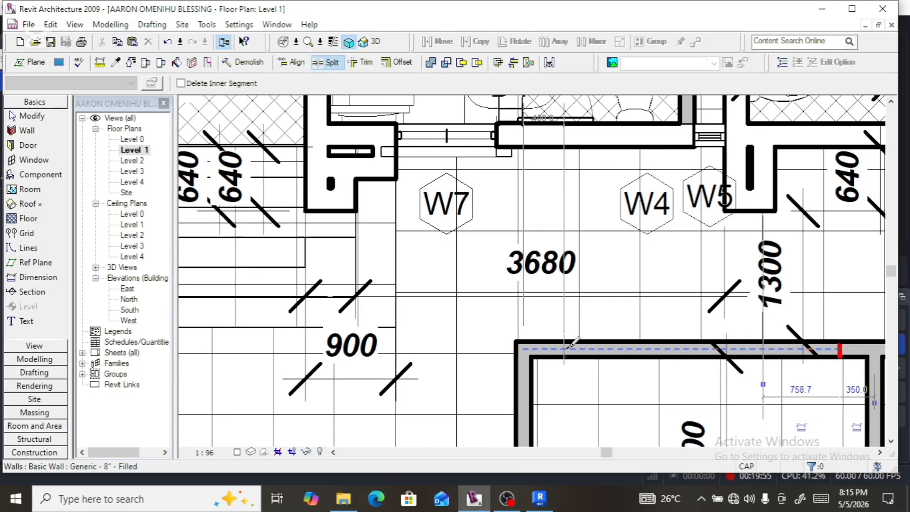
pyautogui.scroll(-1, 572, 343)
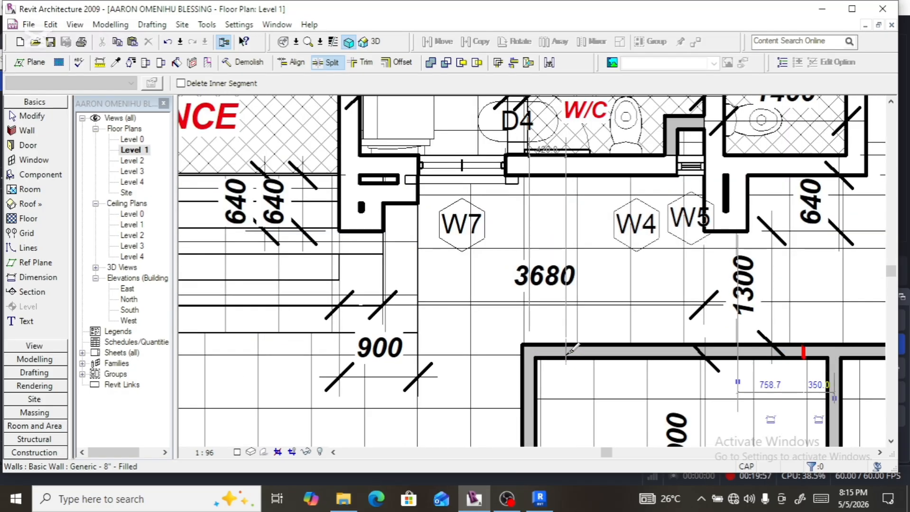
pyautogui.click(573, 355)
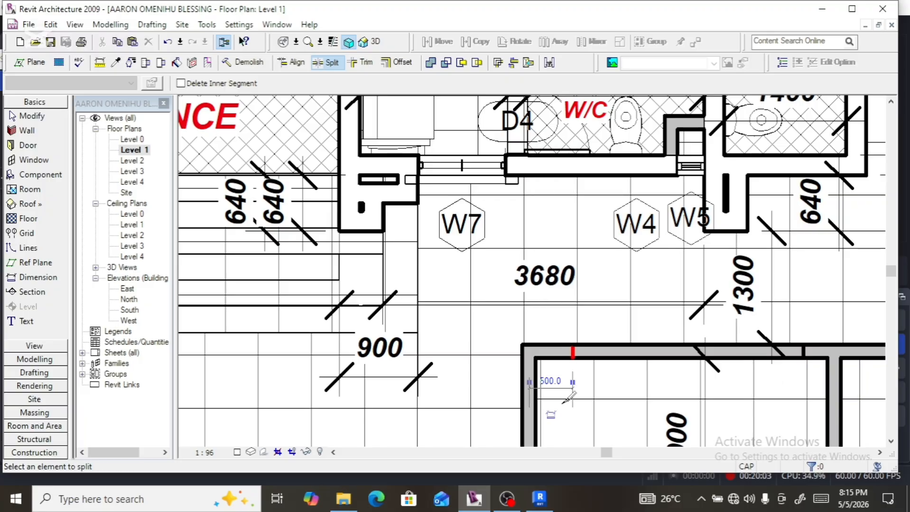
pyautogui.press('Escape')
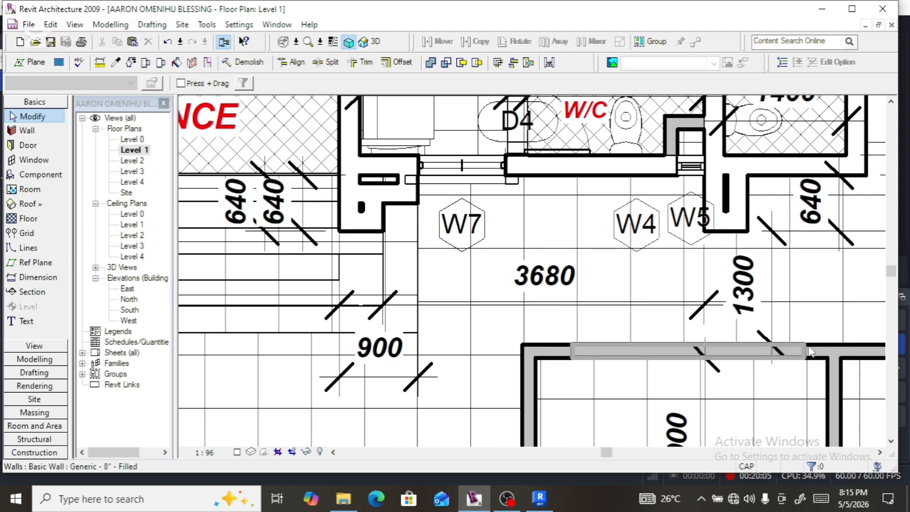
pyautogui.click(687, 352)
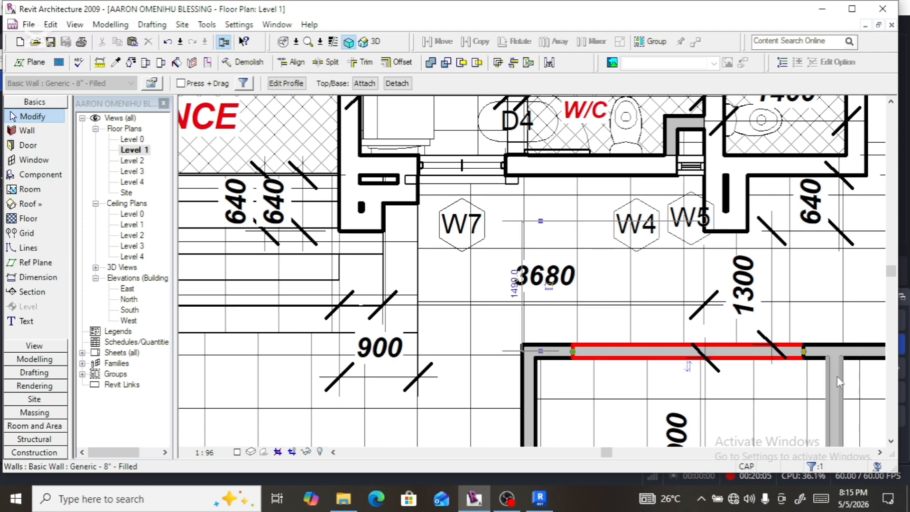
pyautogui.click(815, 357)
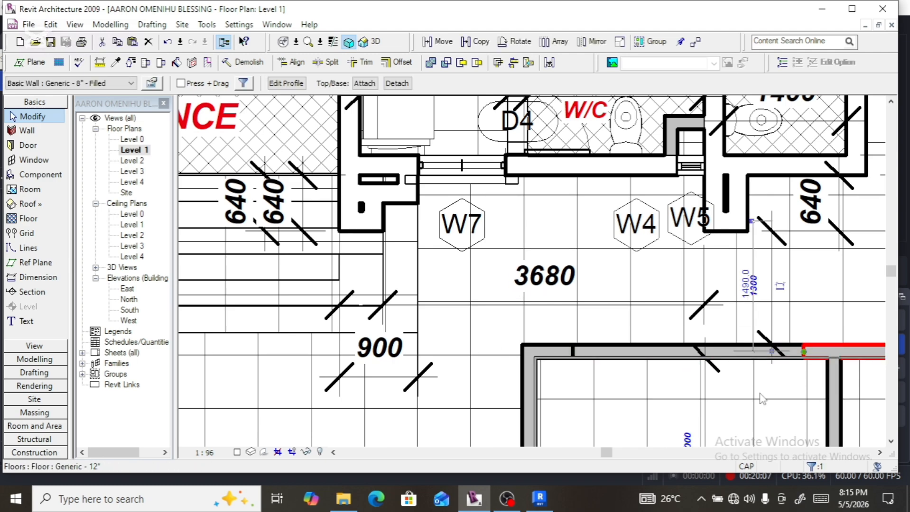
pyautogui.click(22, 279)
pyautogui.scroll(4, 829, 375)
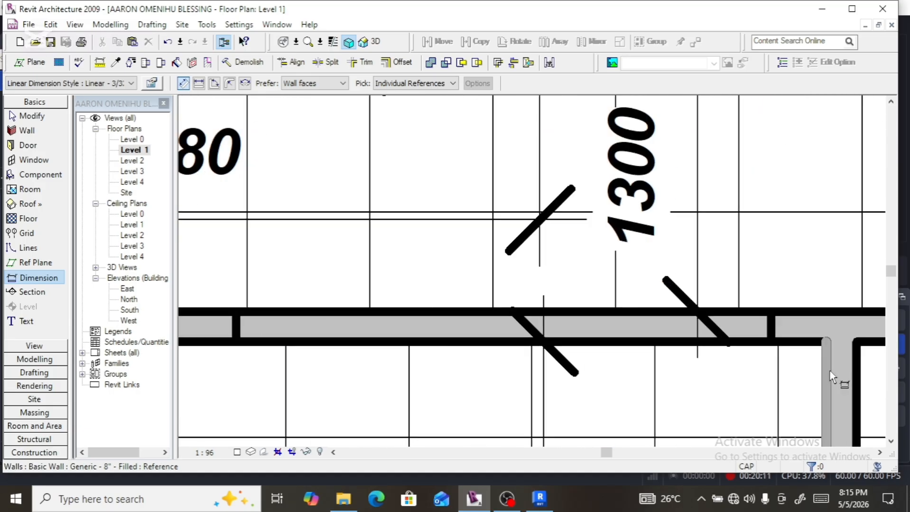
pyautogui.click(830, 375)
pyautogui.press('Escape')
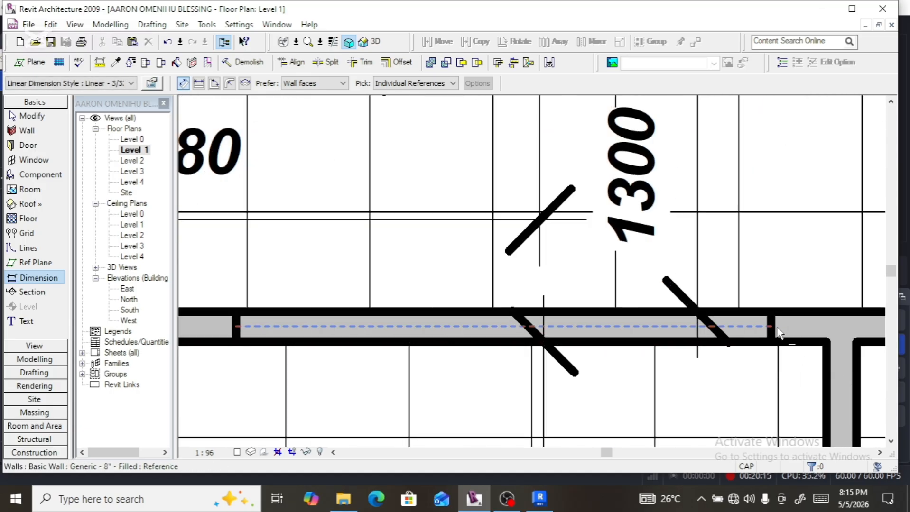
pyautogui.click(779, 335)
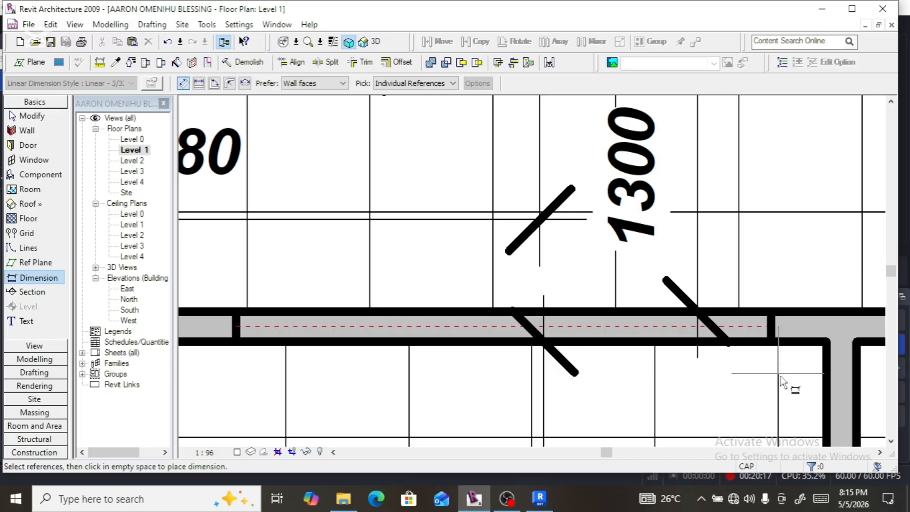
pyautogui.press('Escape')
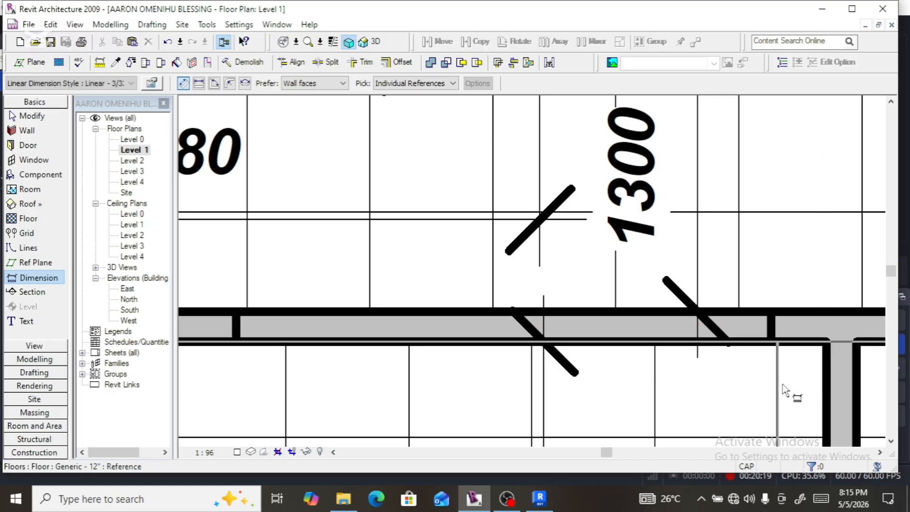
pyautogui.scroll(-4, 787, 380)
pyautogui.press('Escape')
pyautogui.press('Escape')
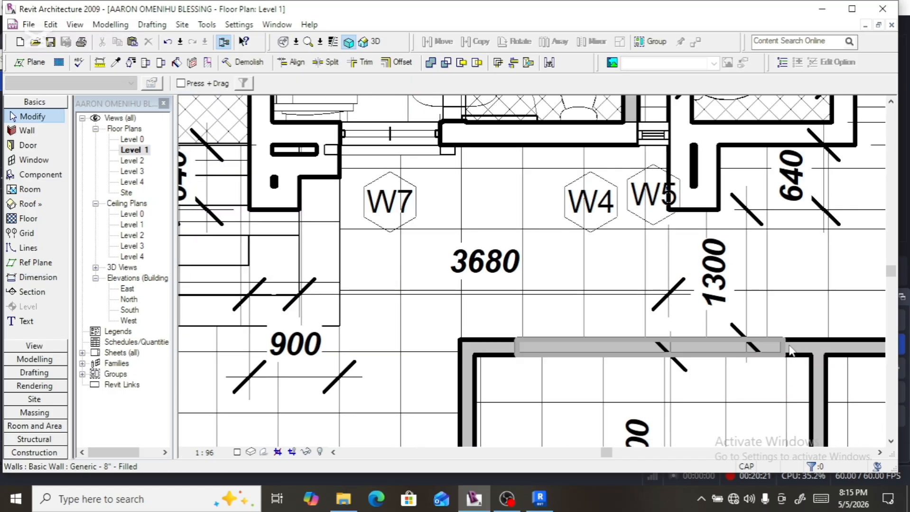
# Step: Show the enclosure from its left side in 3D and open the profile of the side wall segment beside the L-shaped bay for editing
pyautogui.scroll(-5, 709, 342)
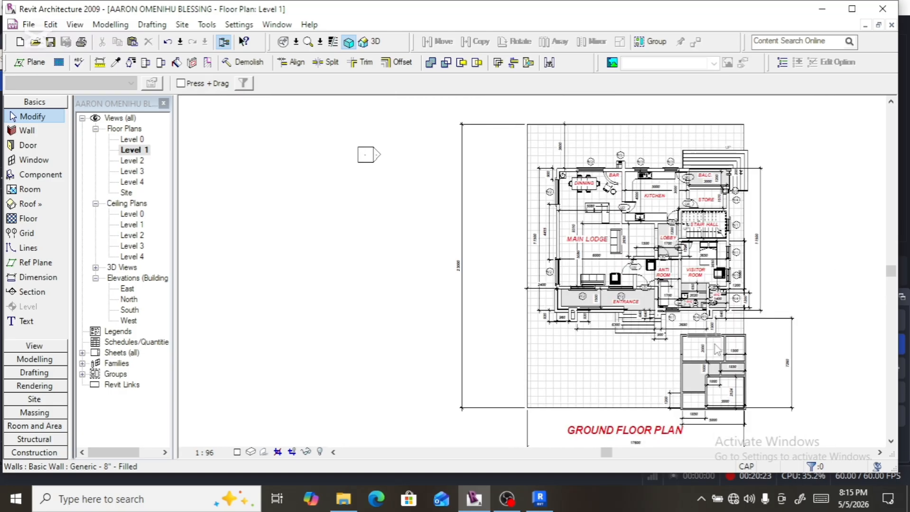
pyautogui.scroll(3, 704, 365)
pyautogui.scroll(2, 703, 365)
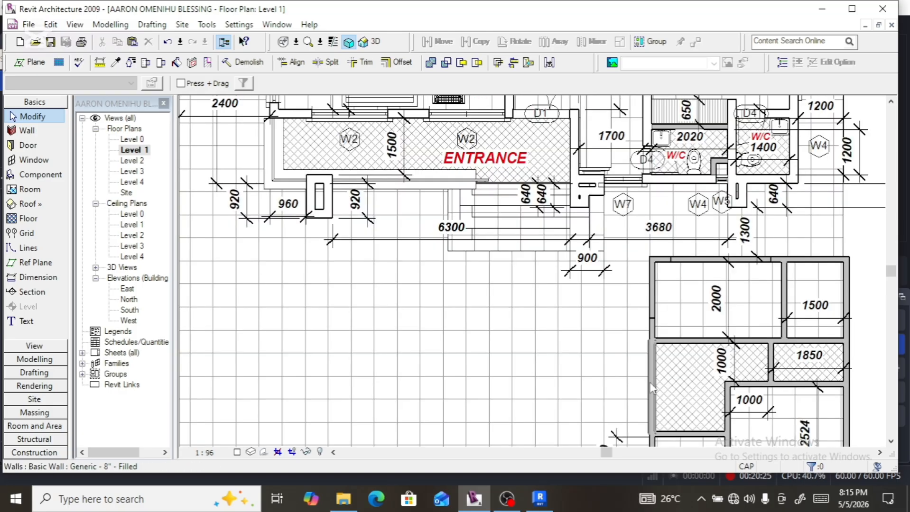
pyautogui.click(652, 388)
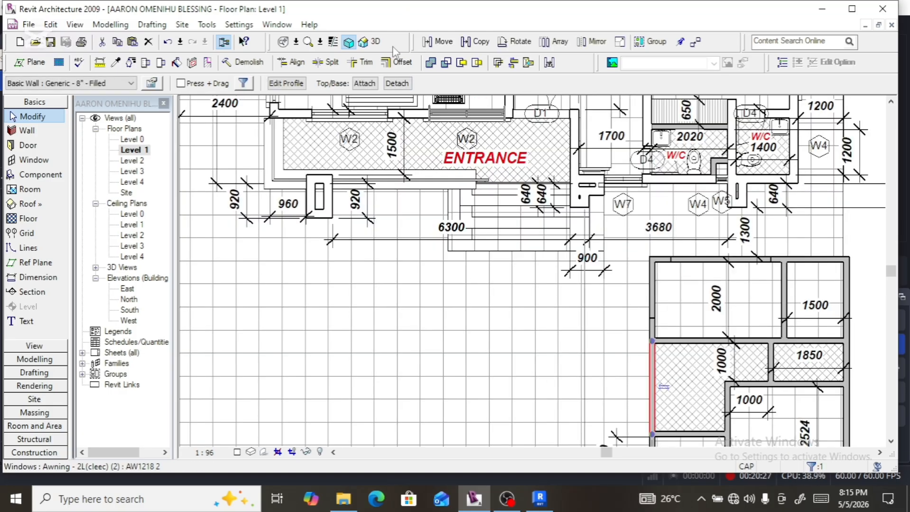
pyautogui.click(372, 42)
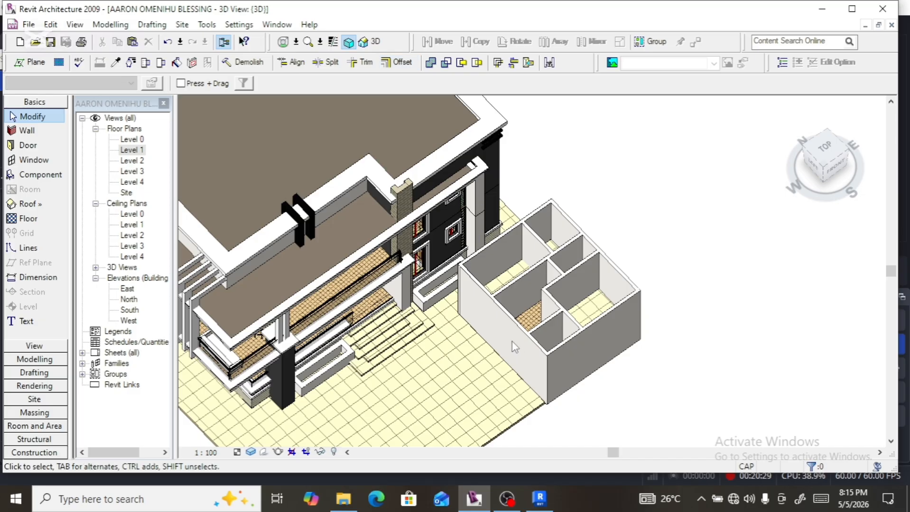
pyautogui.click(525, 359)
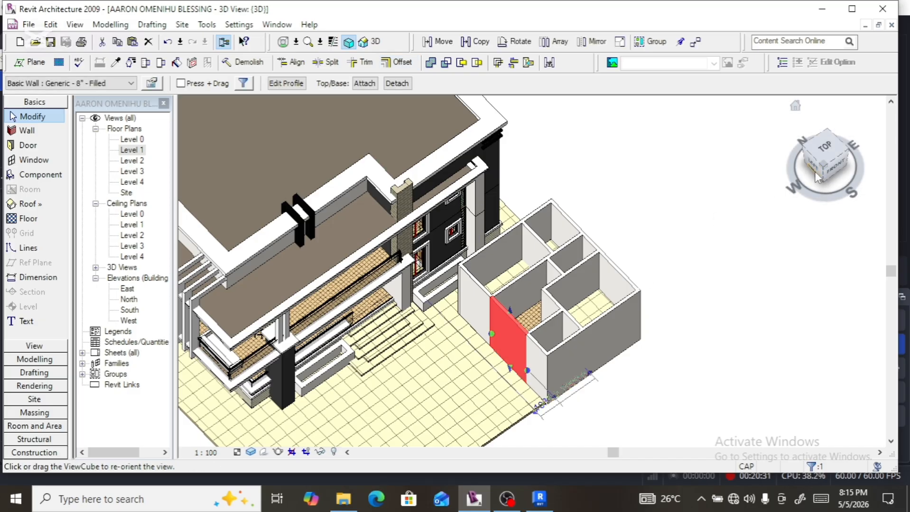
pyautogui.click(818, 167)
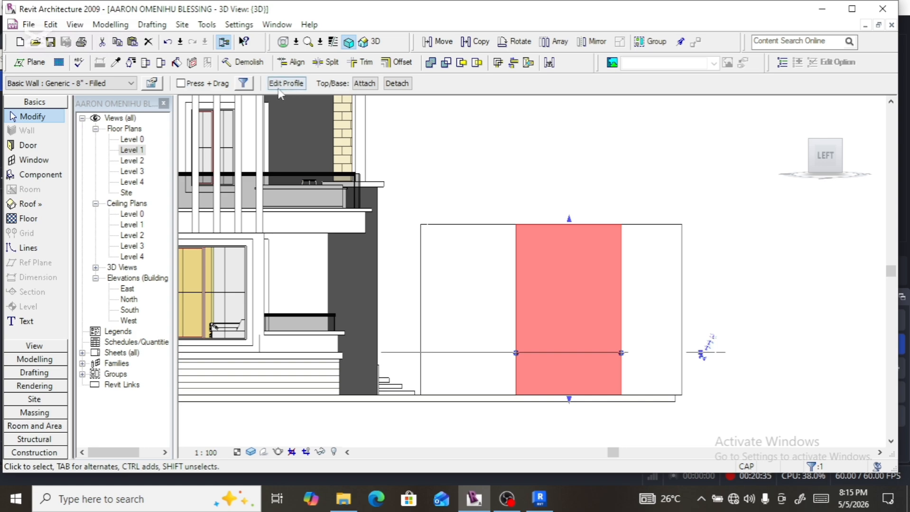
pyautogui.click(286, 83)
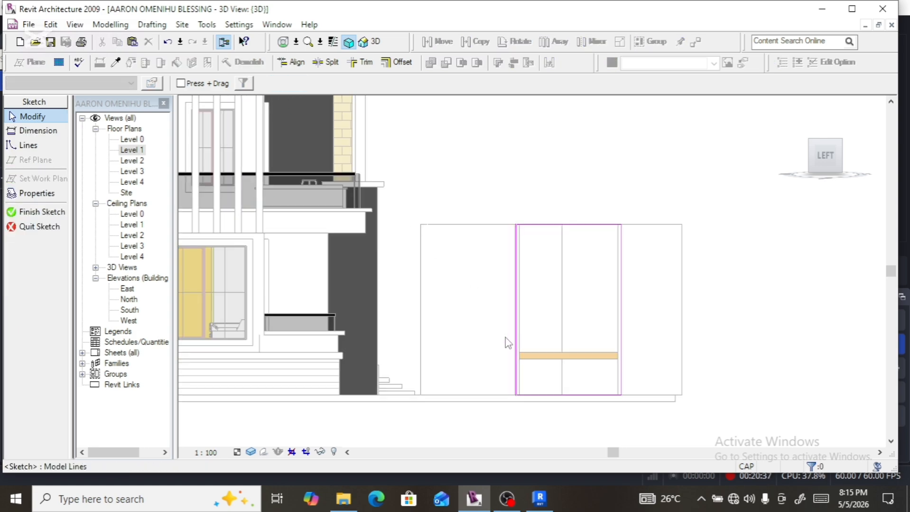
# Step: Sketch a horizontal line across the full width of the wall profile, level with the top of the L-shaped bay's floor slab
pyautogui.click(29, 146)
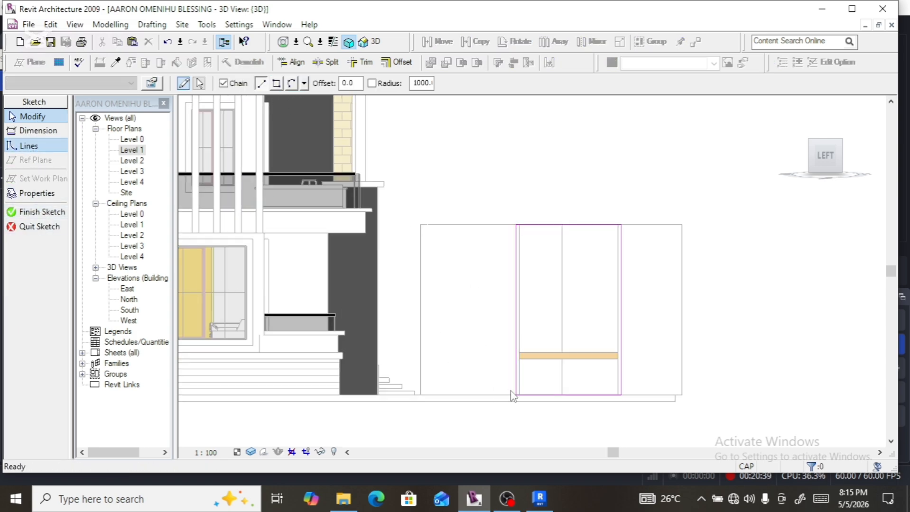
pyautogui.scroll(5, 535, 374)
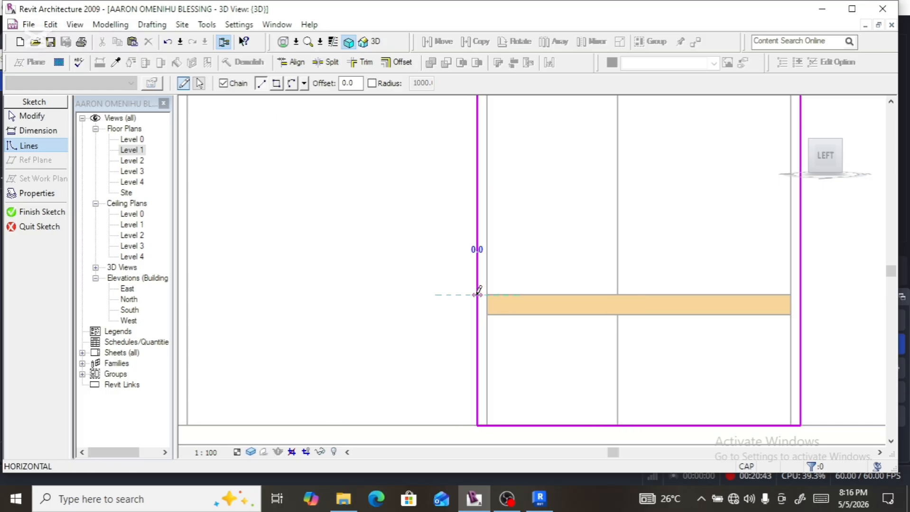
pyautogui.click(479, 294)
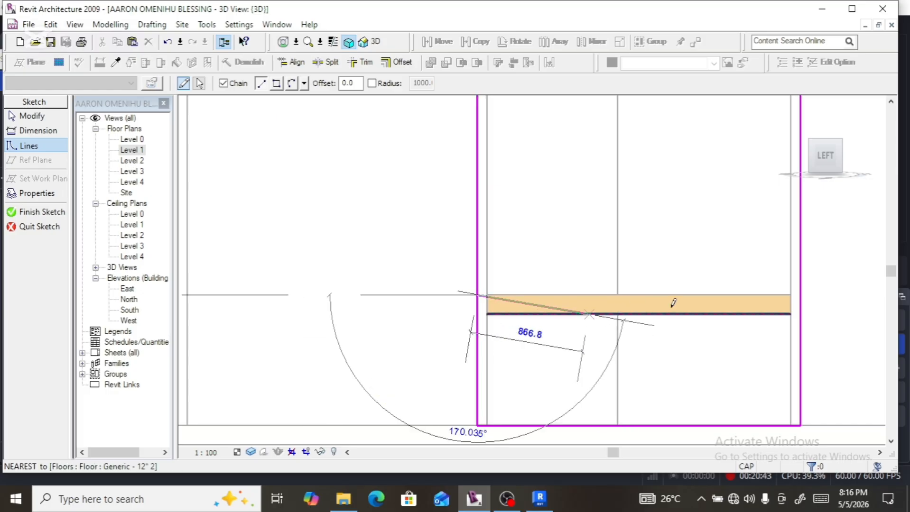
pyautogui.click(791, 294)
pyautogui.scroll(-3, 743, 370)
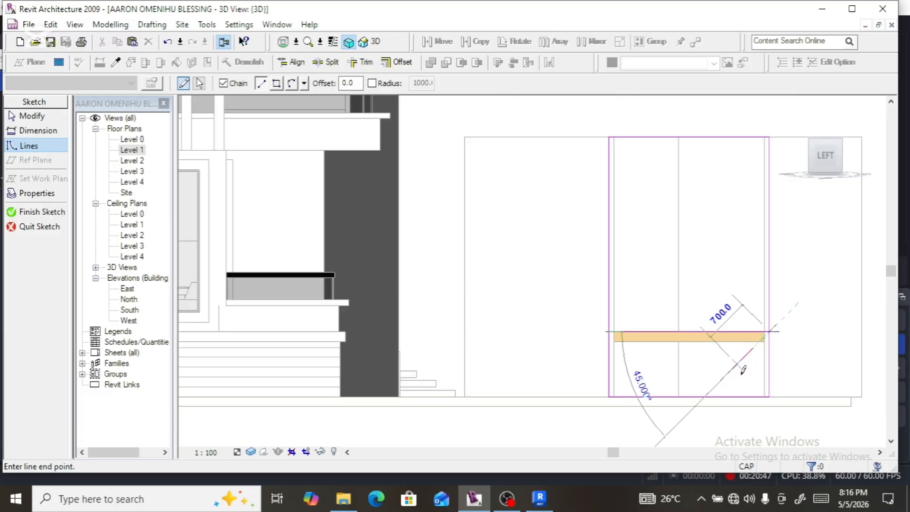
pyautogui.click(769, 396)
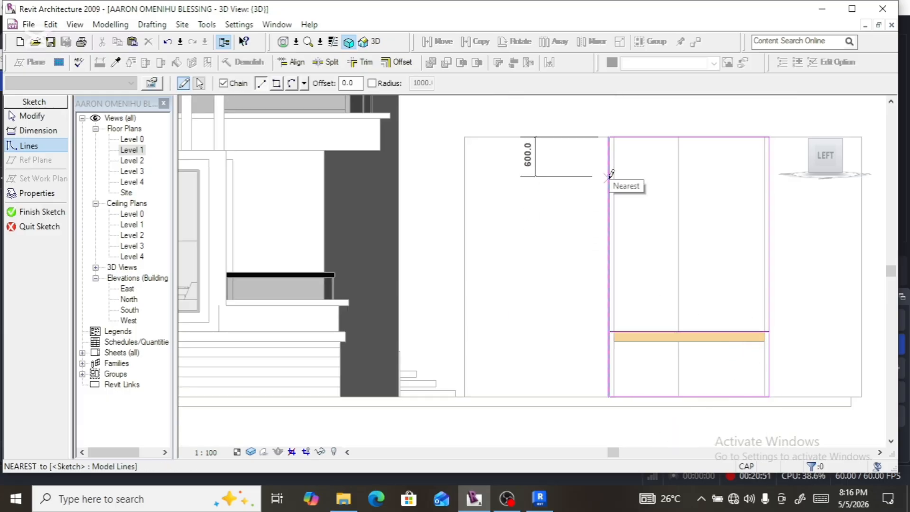
pyautogui.press('Escape')
pyautogui.press('Escape')
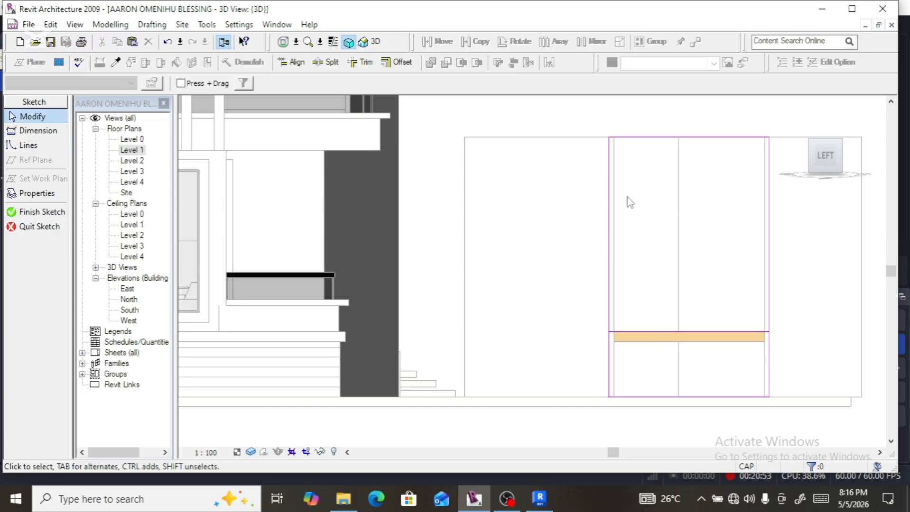
# Step: Sketch a second horizontal line across the full width of the wall profile, 700 mm below the wall's top edge
pyautogui.click(30, 145)
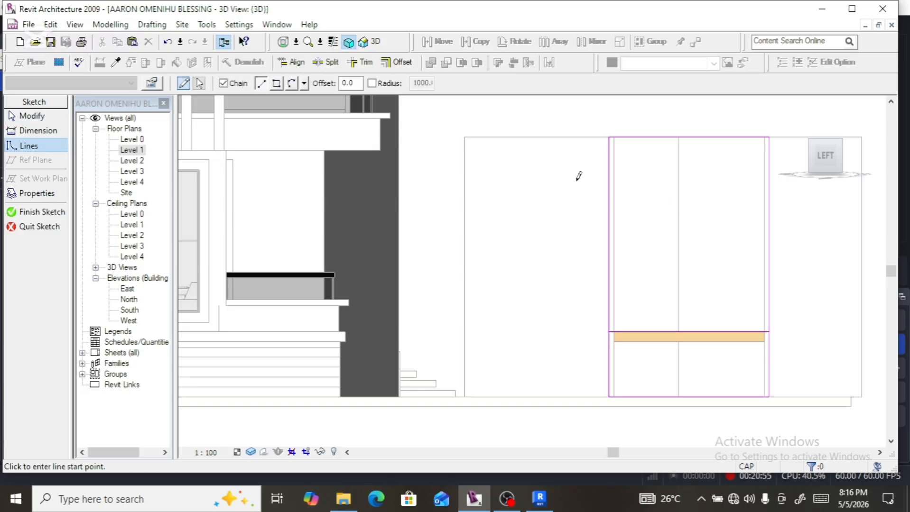
pyautogui.click(610, 181)
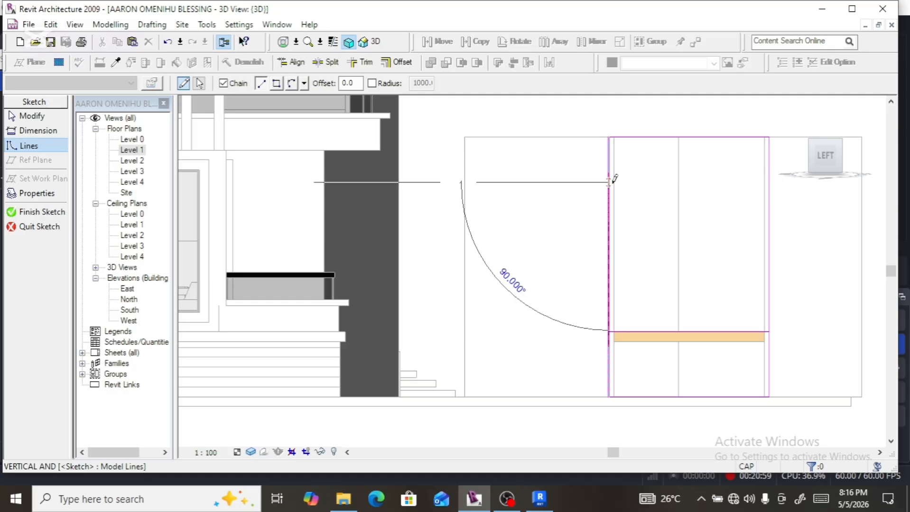
pyautogui.click(769, 182)
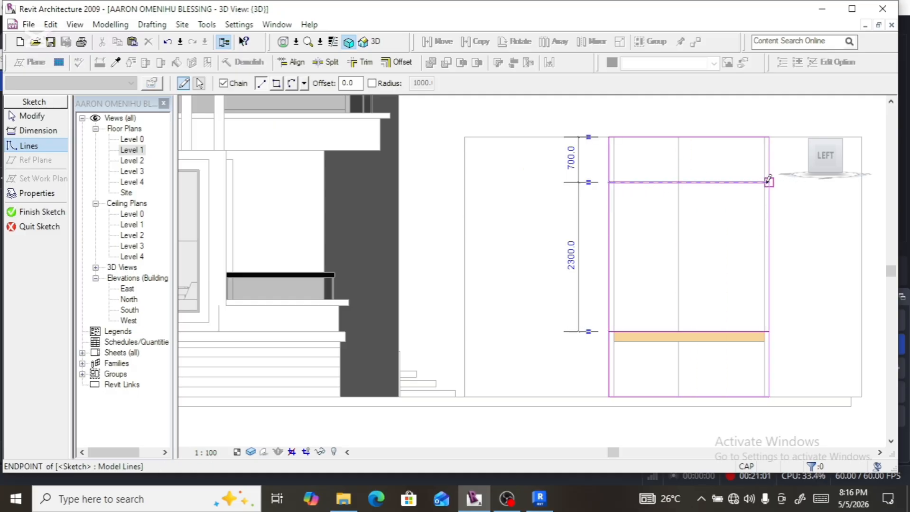
pyautogui.press('Escape')
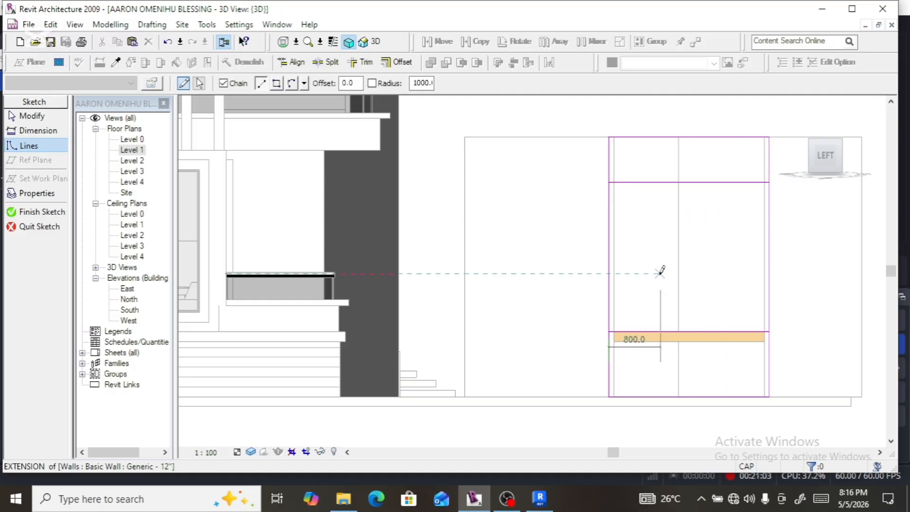
# Step: Split the profile's side edges, trim them to the two horizontal lines to leave an opening between closed upper and lower rectangles, and finish the sketch
pyautogui.click(326, 62)
pyautogui.click(609, 242)
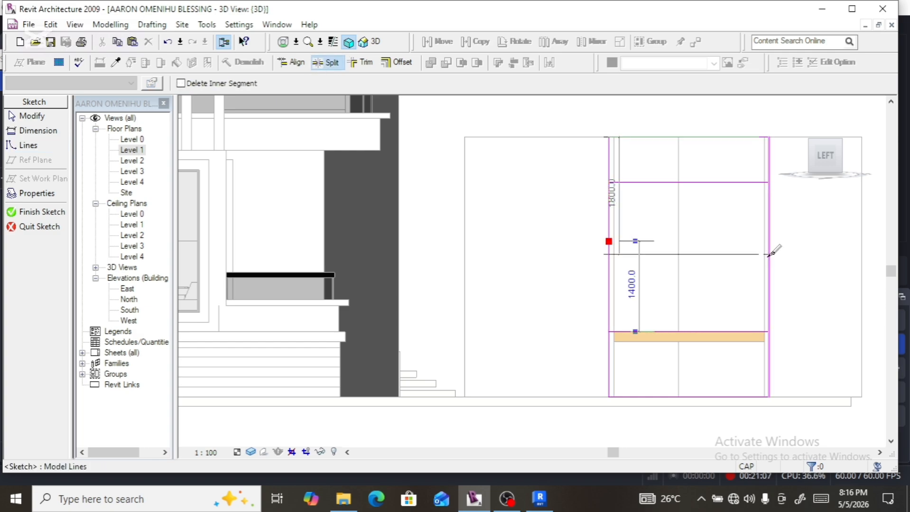
pyautogui.click(362, 62)
pyautogui.click(612, 175)
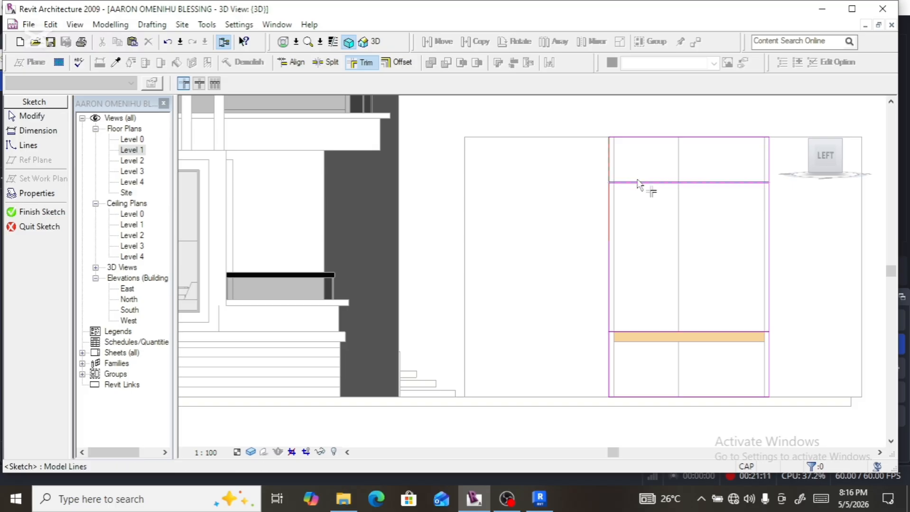
pyautogui.click(770, 167)
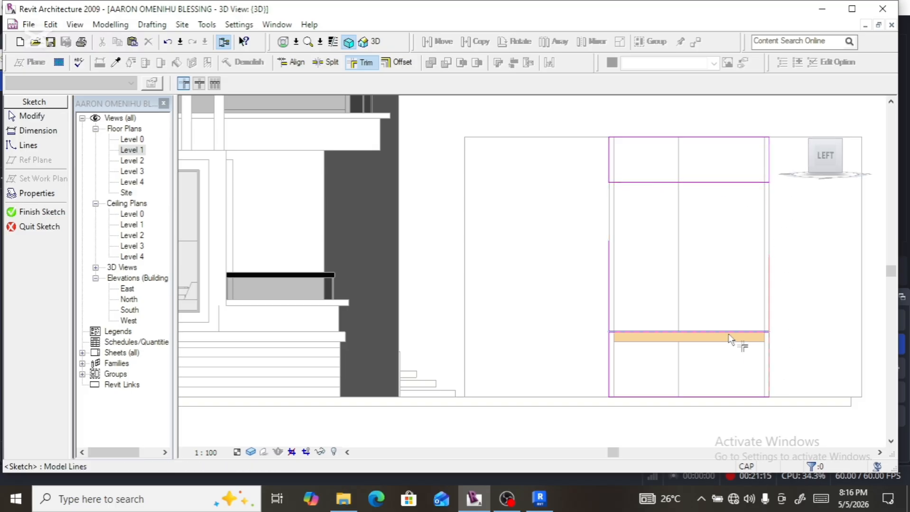
pyautogui.click(617, 370)
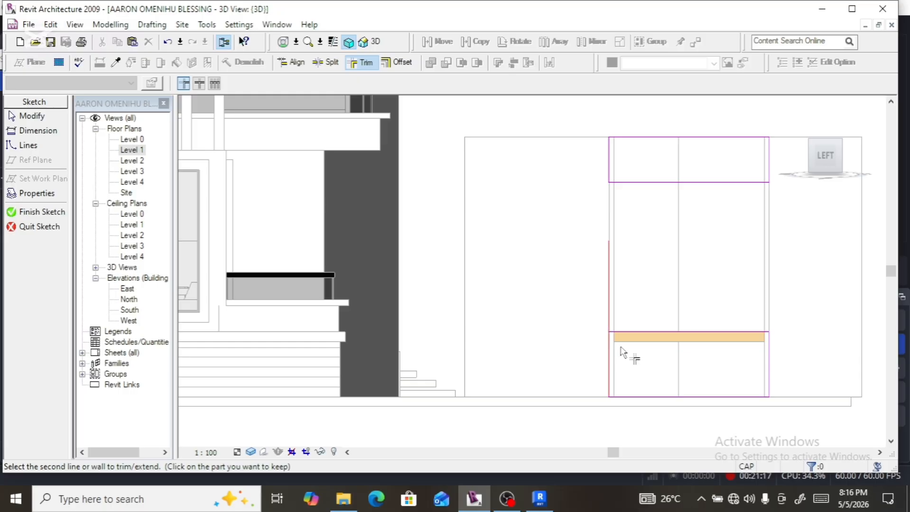
pyautogui.click(621, 339)
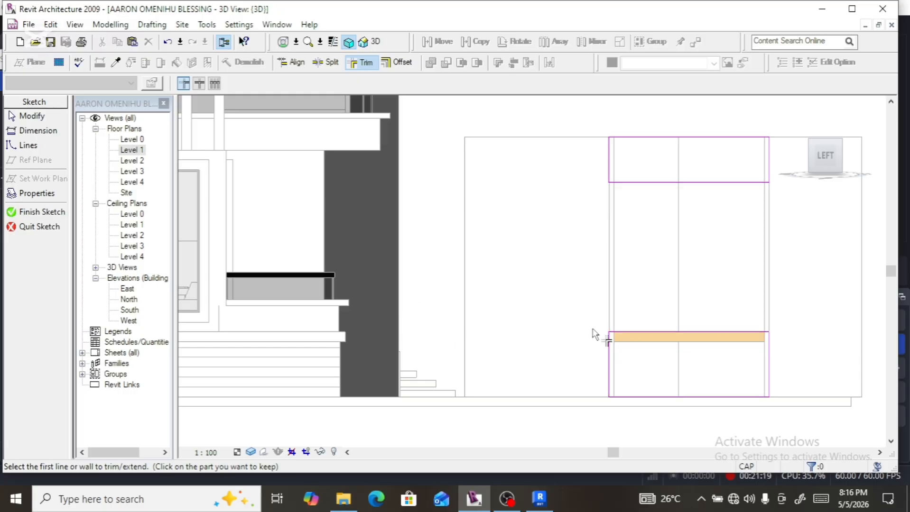
pyautogui.scroll(-2, 602, 337)
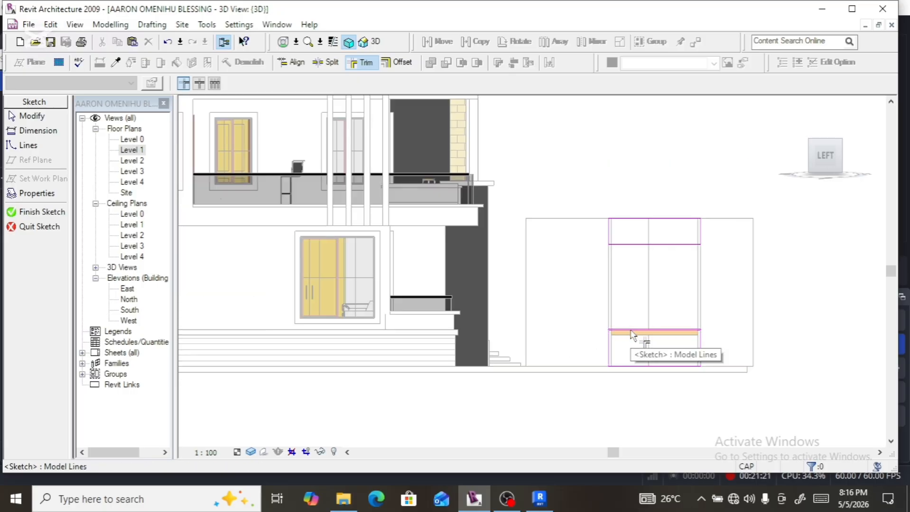
pyautogui.scroll(-2, 688, 373)
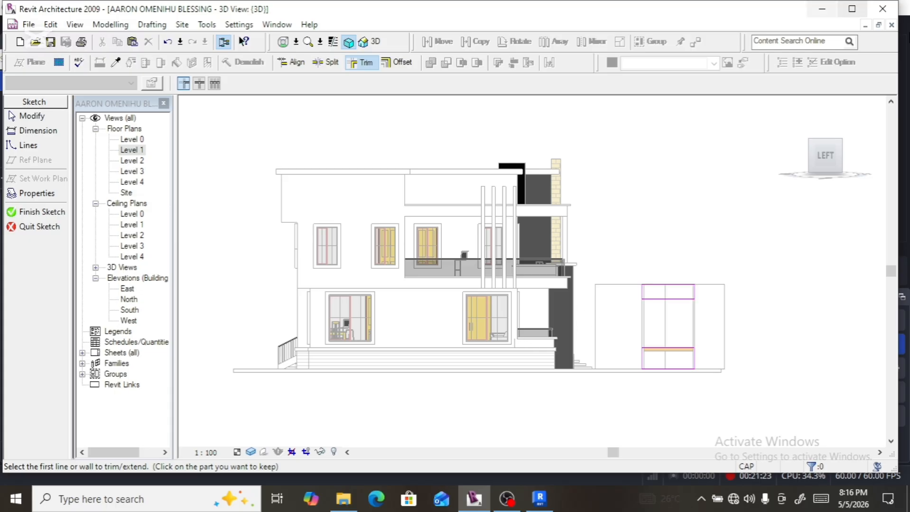
pyautogui.scroll(3, 689, 336)
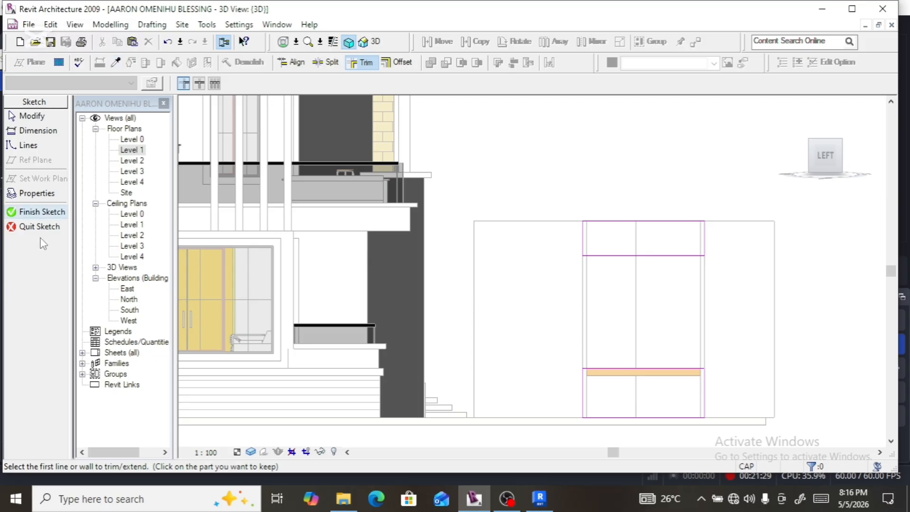
pyautogui.click(38, 213)
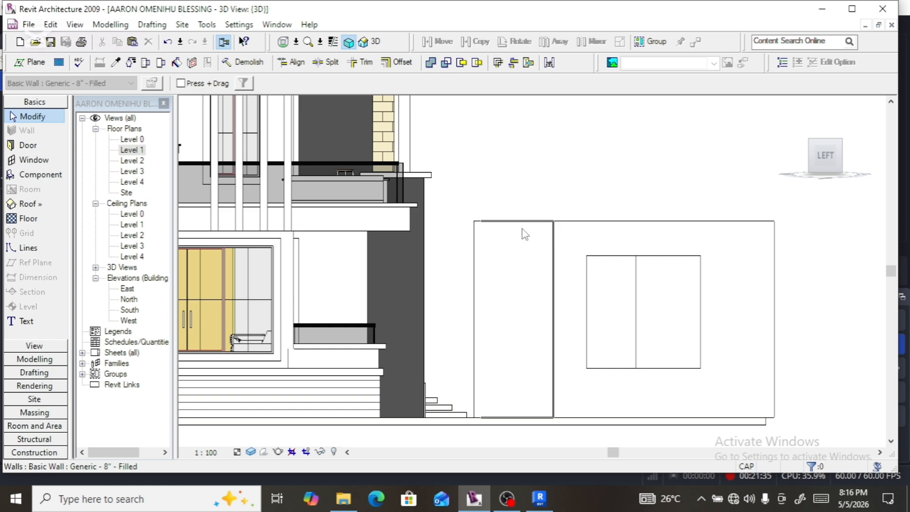
# Step: Open the profile of the side wall segment nearest the house and sketch a full-width horizontal line level with the top of the bay's floor slab
pyautogui.click(525, 233)
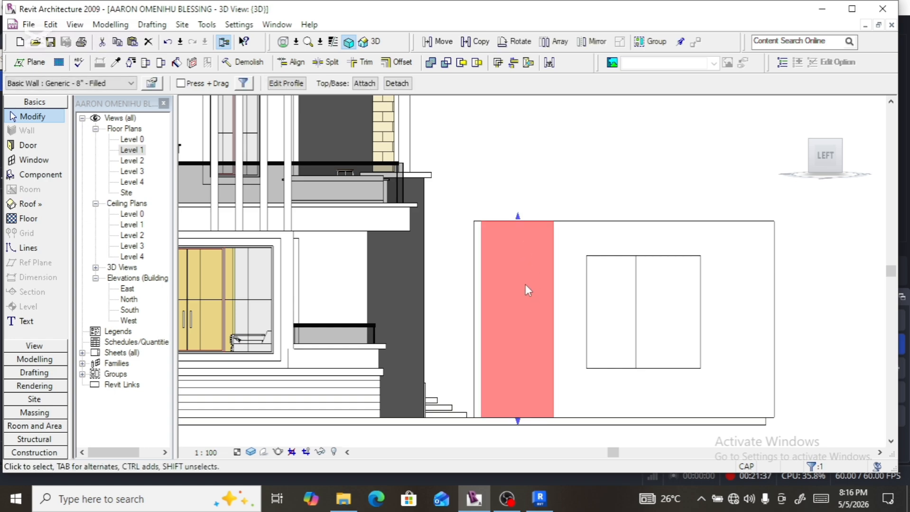
pyautogui.click(287, 83)
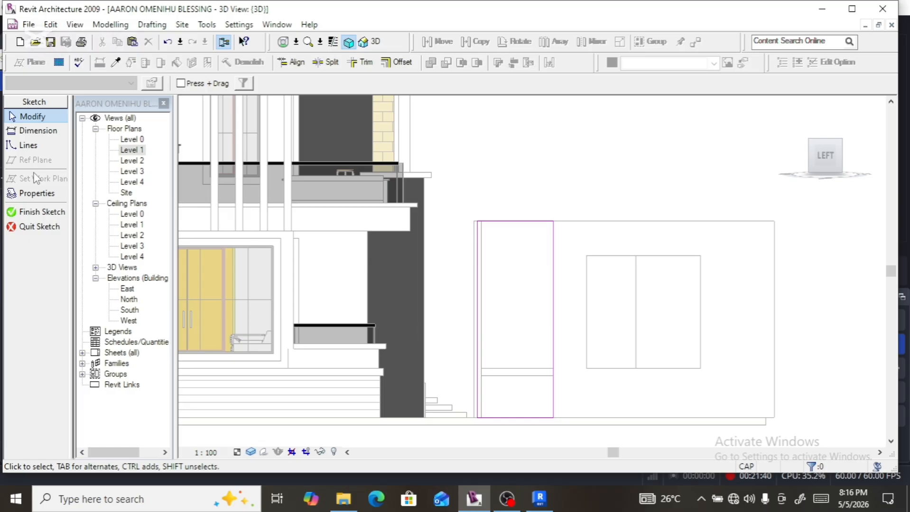
pyautogui.click(27, 146)
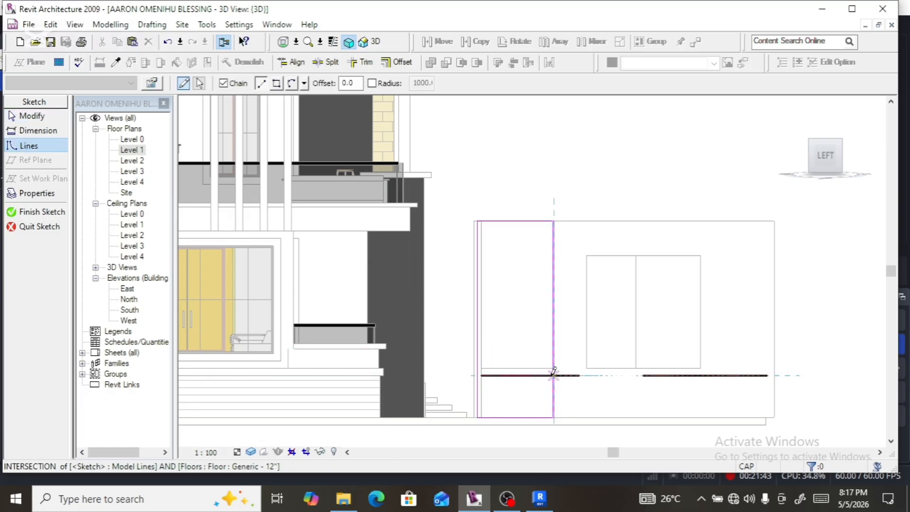
pyautogui.scroll(3, 555, 372)
pyautogui.click(556, 359)
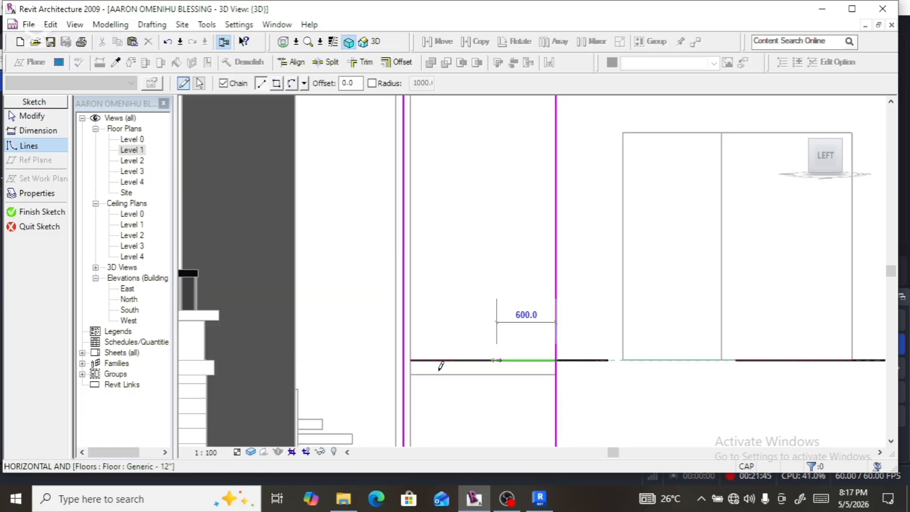
pyautogui.click(403, 359)
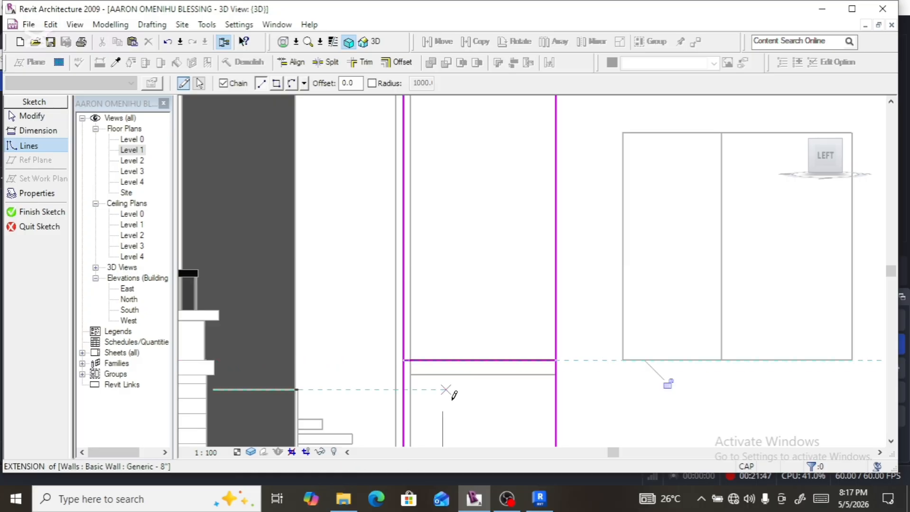
# Step: Sketch a second horizontal line across the full width of the wall profile, about 700 mm below the wall's top edge
pyautogui.scroll(-4, 463, 416)
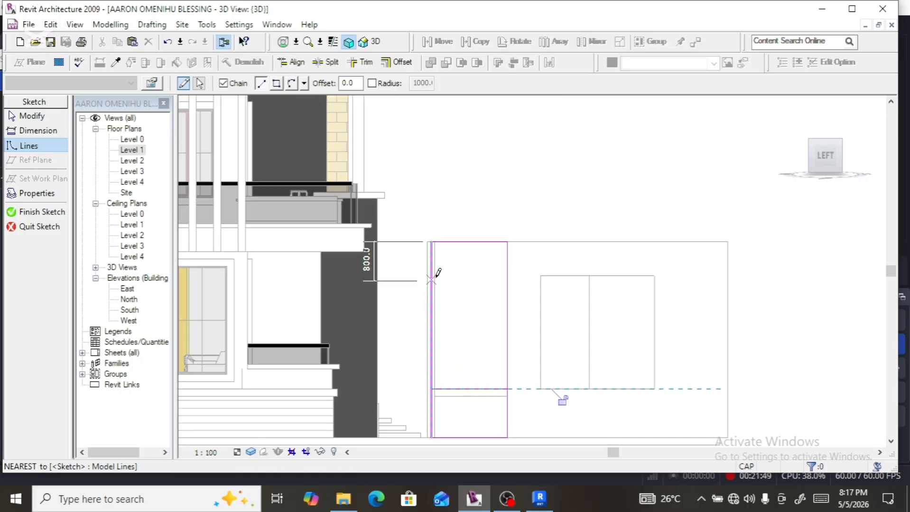
pyautogui.click(438, 273)
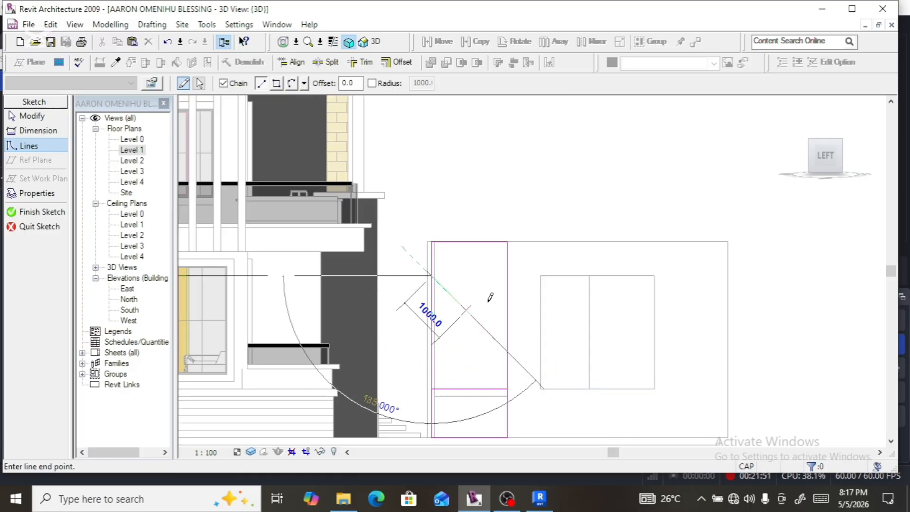
pyautogui.click(508, 275)
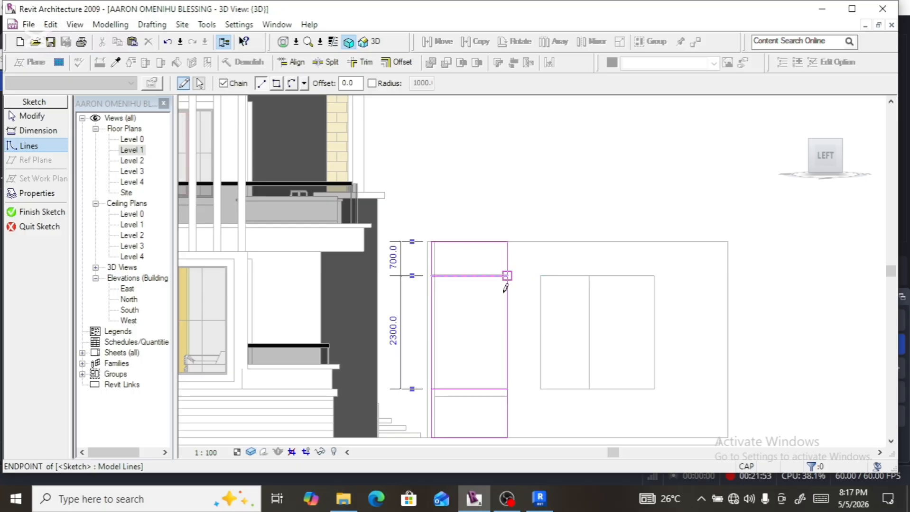
pyautogui.scroll(-2, 492, 365)
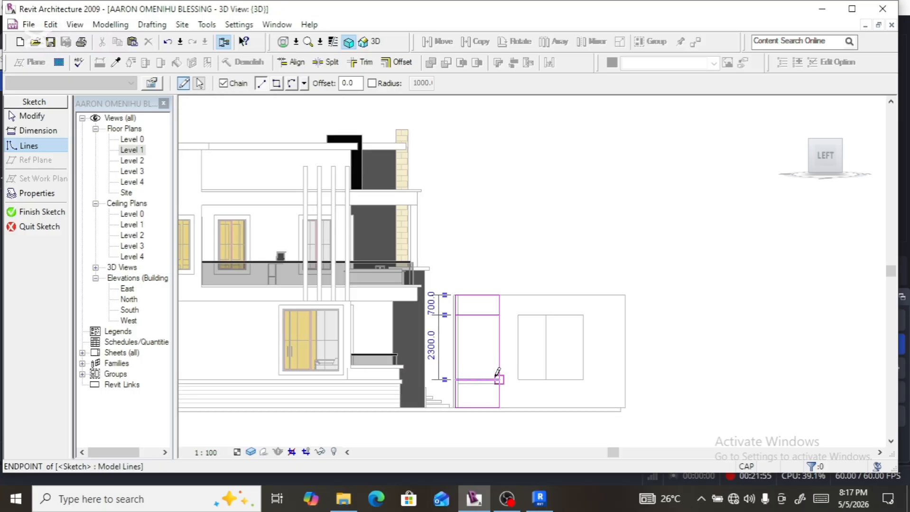
pyautogui.press('Escape')
pyautogui.press('Escape')
pyautogui.scroll(2, 489, 316)
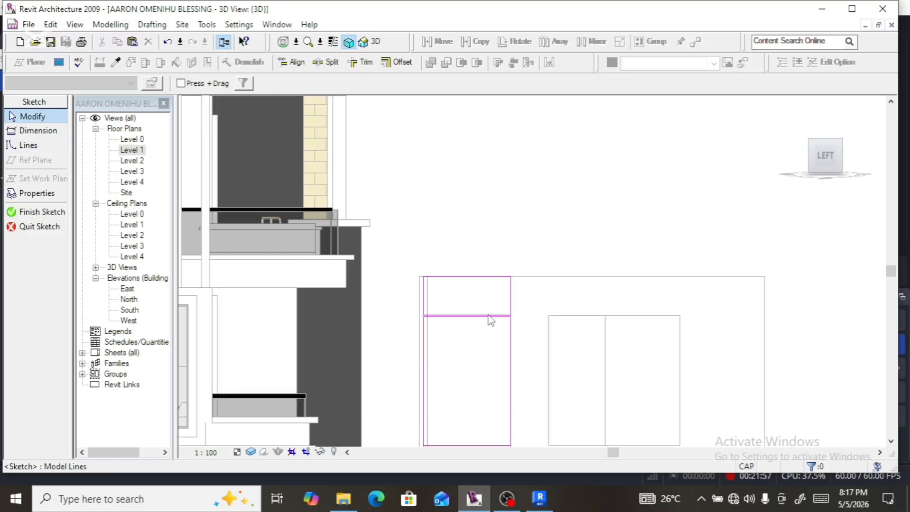
# Step: Set the upper sketch line's distance from the wall's top edge to 500 mm
pyautogui.click(490, 317)
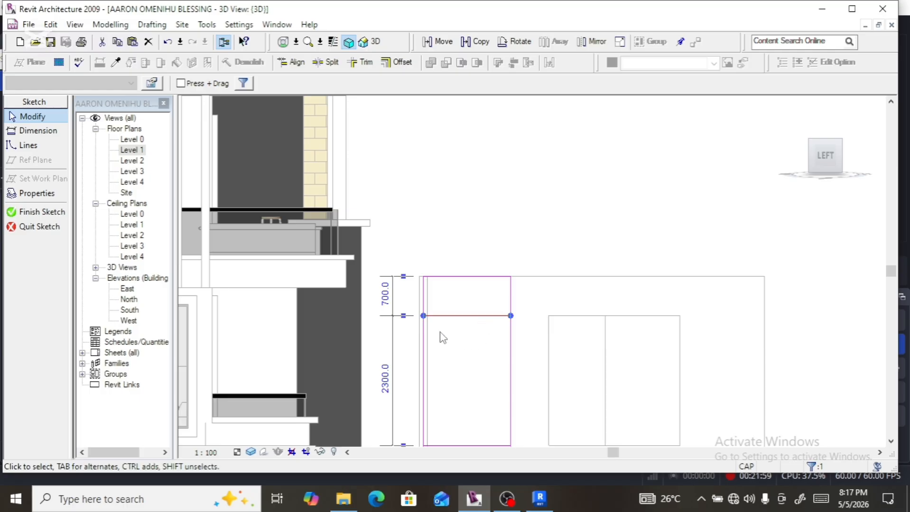
pyautogui.click(384, 298)
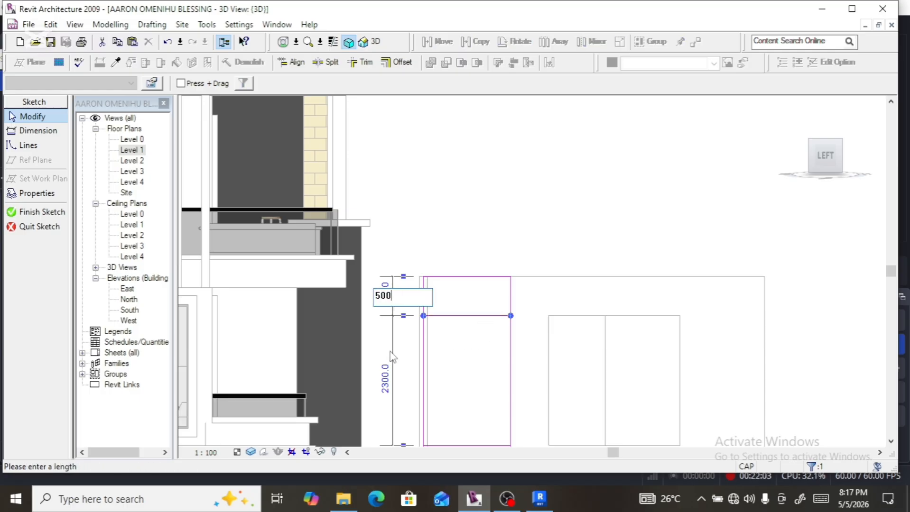
pyautogui.press('Return')
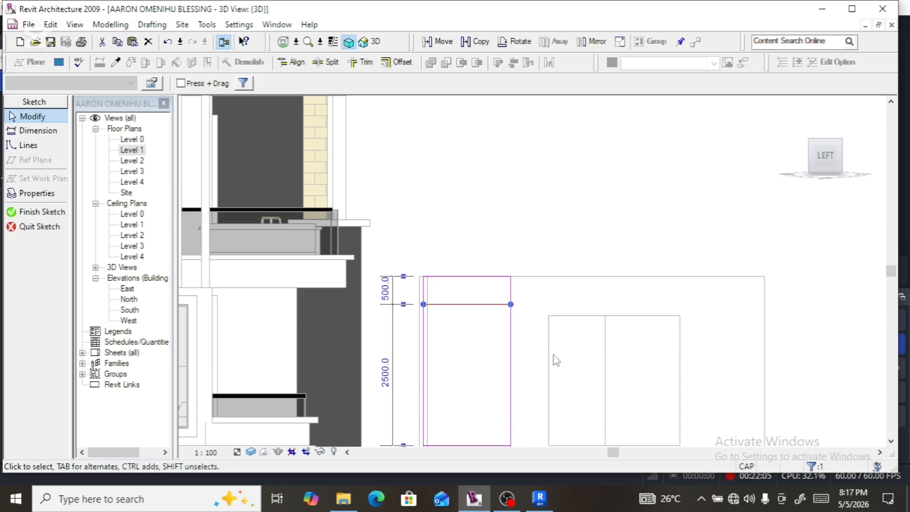
pyautogui.scroll(-2, 556, 360)
pyautogui.click(588, 281)
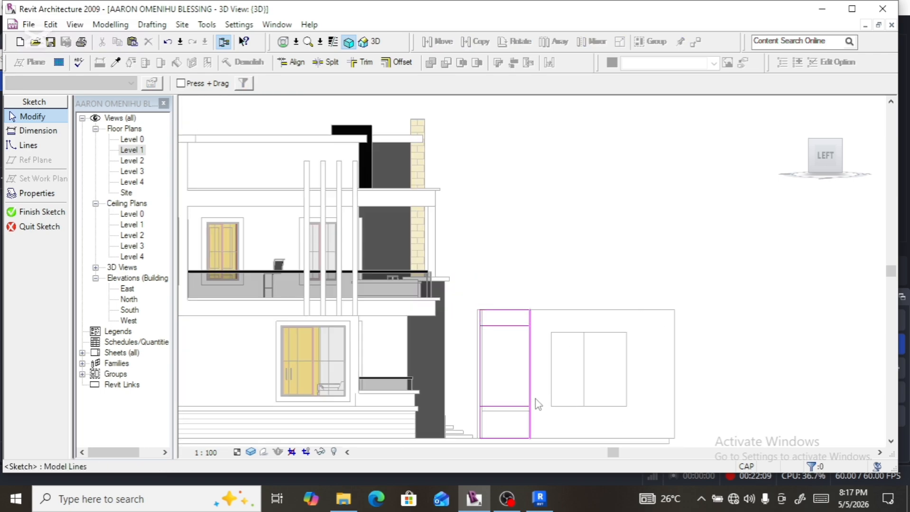
# Step: Split the profile's side edges between the two horizontal lines and trim their upper parts to the upper line to form a closed rectangle
pyautogui.click(327, 62)
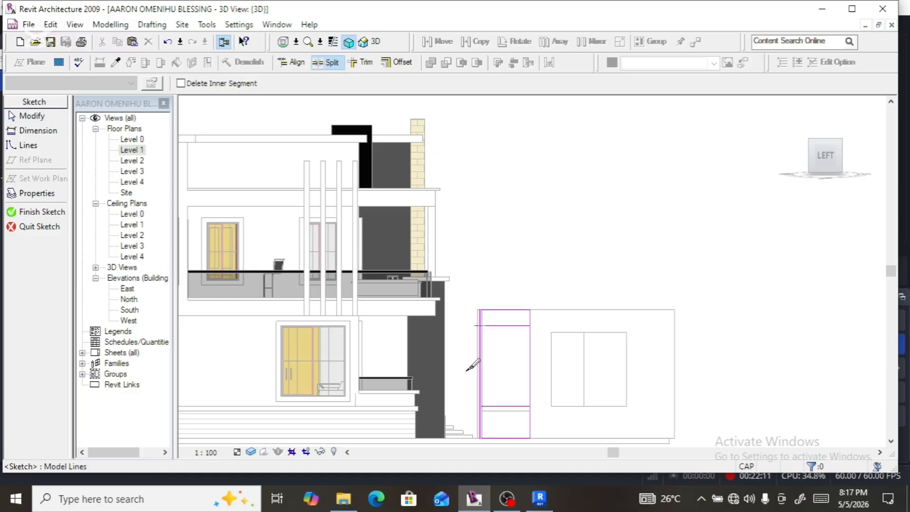
pyautogui.click(510, 369)
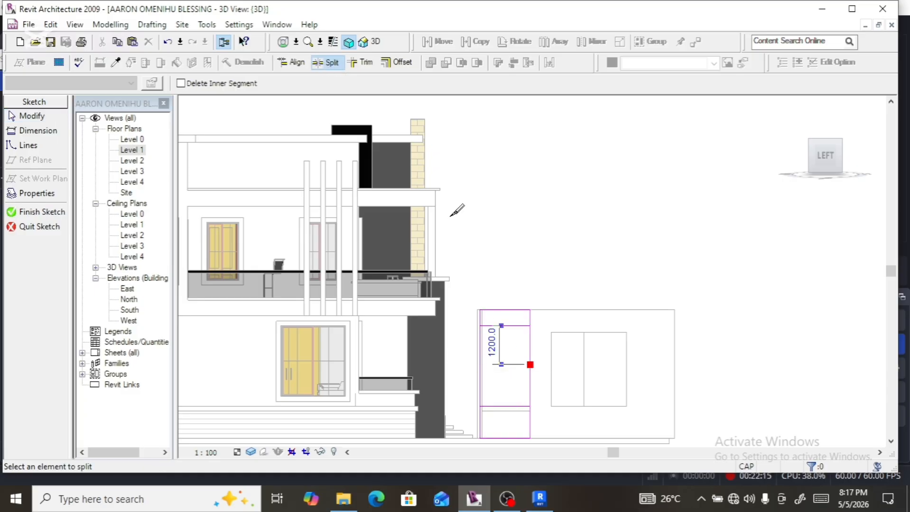
pyautogui.click(360, 63)
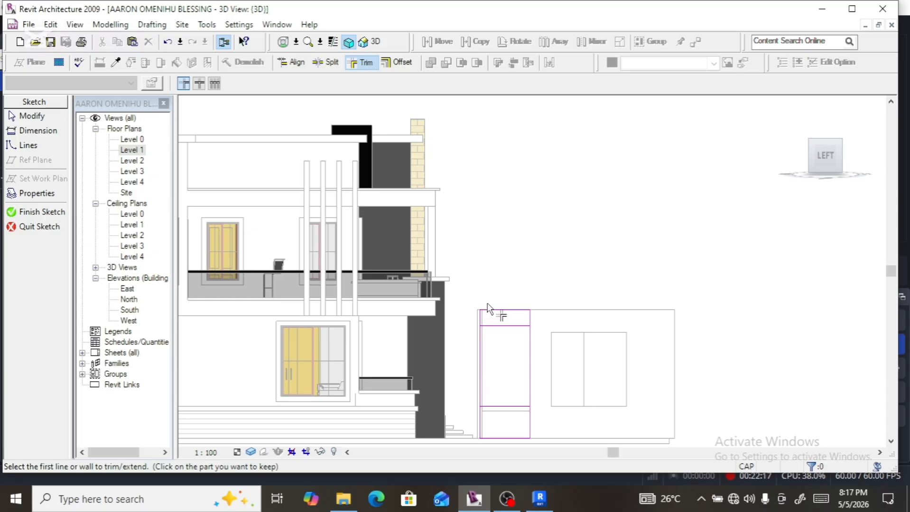
pyautogui.scroll(3, 486, 337)
pyautogui.click(475, 346)
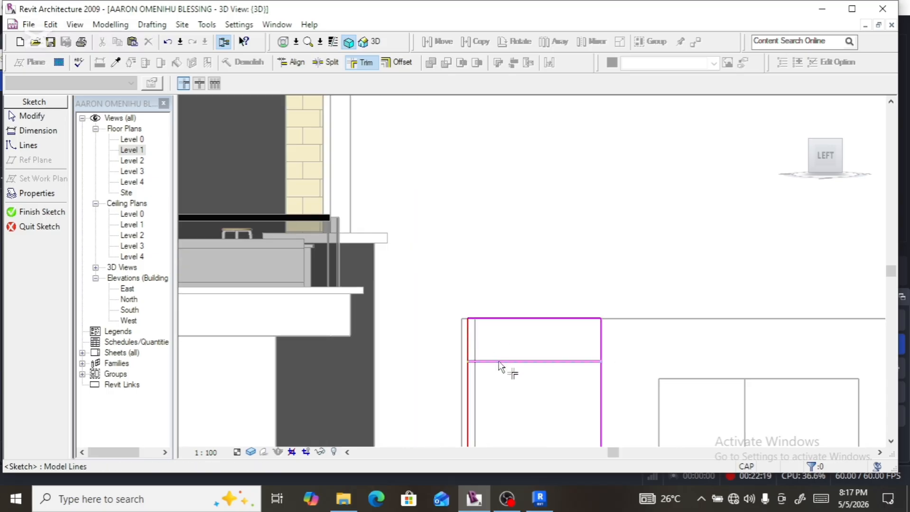
pyautogui.click(600, 355)
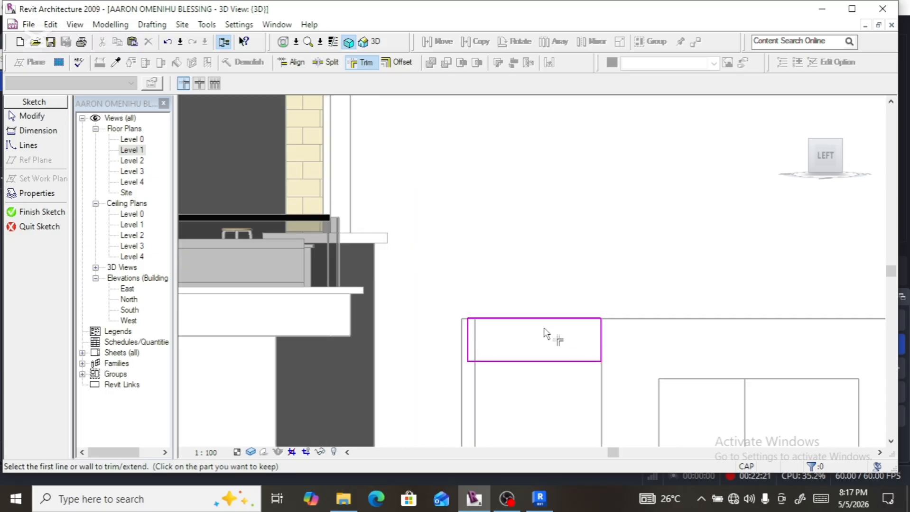
# Step: Trim the lower parts of the side edges to the lower horizontal line to close the bottom rectangle, and finish the sketch
pyautogui.scroll(-1, 547, 323)
pyautogui.scroll(-3, 547, 321)
pyautogui.scroll(1, 575, 406)
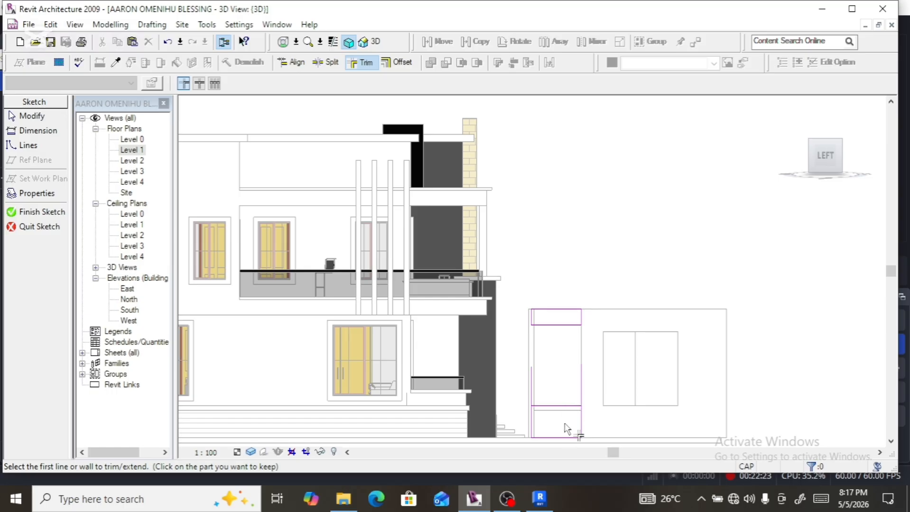
pyautogui.scroll(1, 563, 424)
pyautogui.scroll(1, 563, 423)
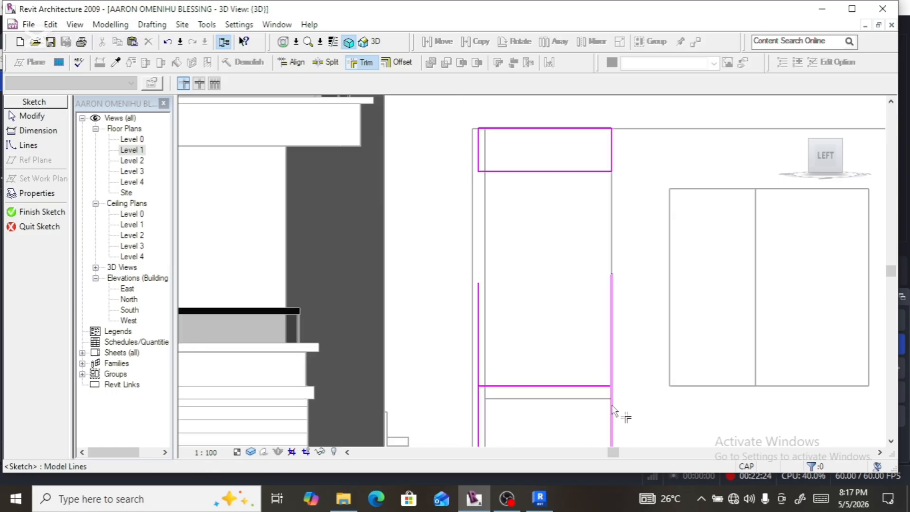
pyautogui.click(591, 386)
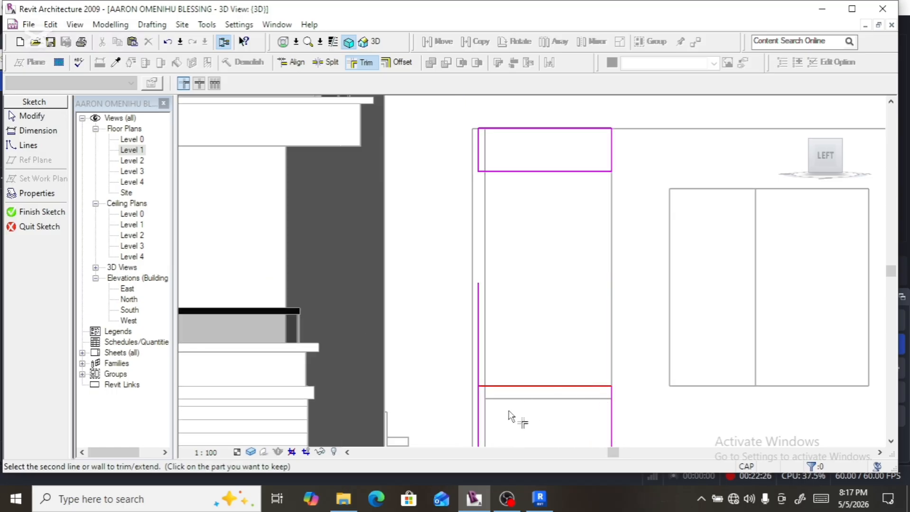
pyautogui.click(478, 421)
pyautogui.scroll(-2, 586, 420)
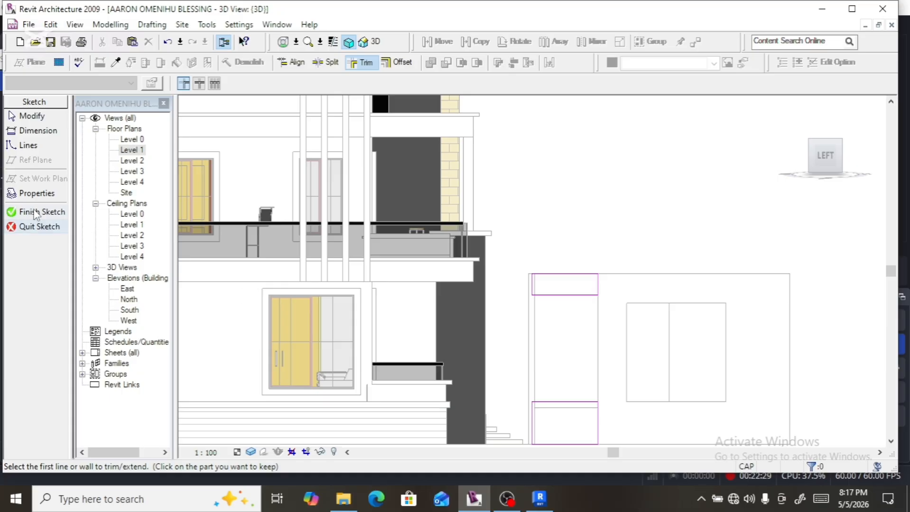
pyautogui.click(36, 213)
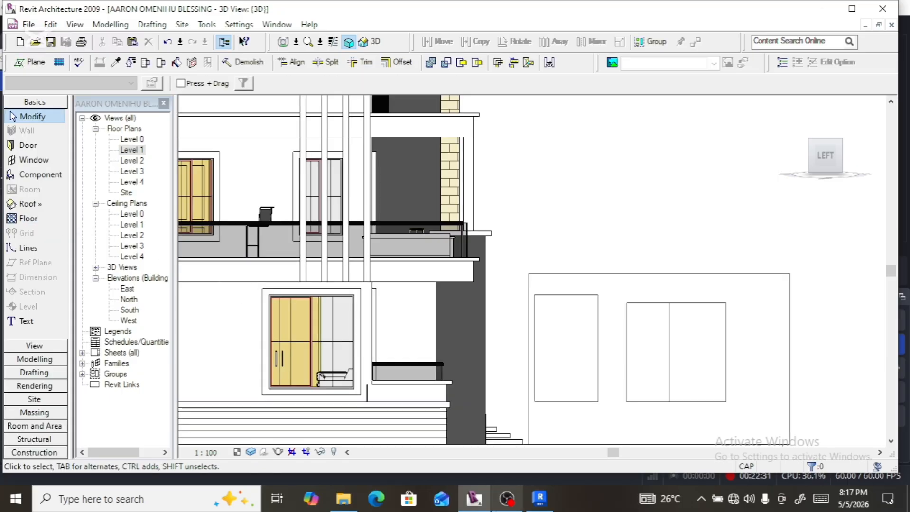
# Step: Select the enclosure's house-side wall segment at the corner with the opened side wall, show it from the front and open its profile for editing
pyautogui.scroll(-2, 540, 435)
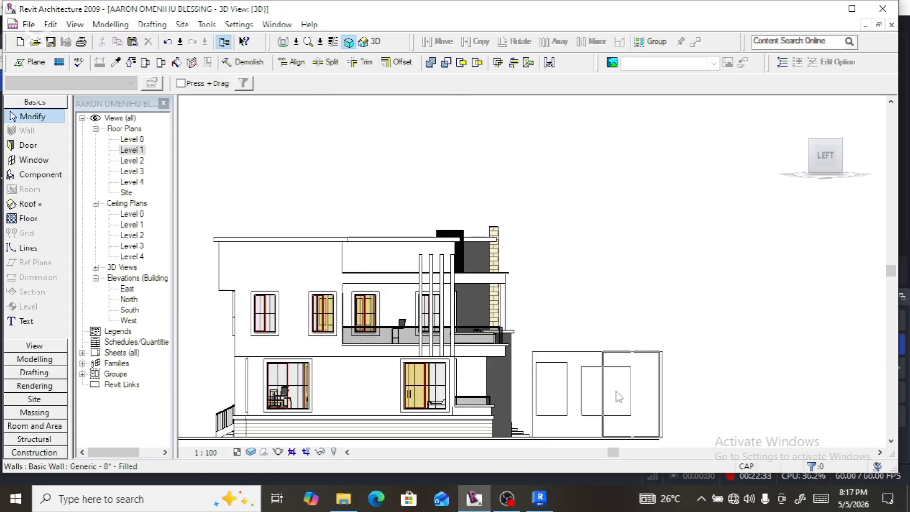
pyautogui.click(845, 166)
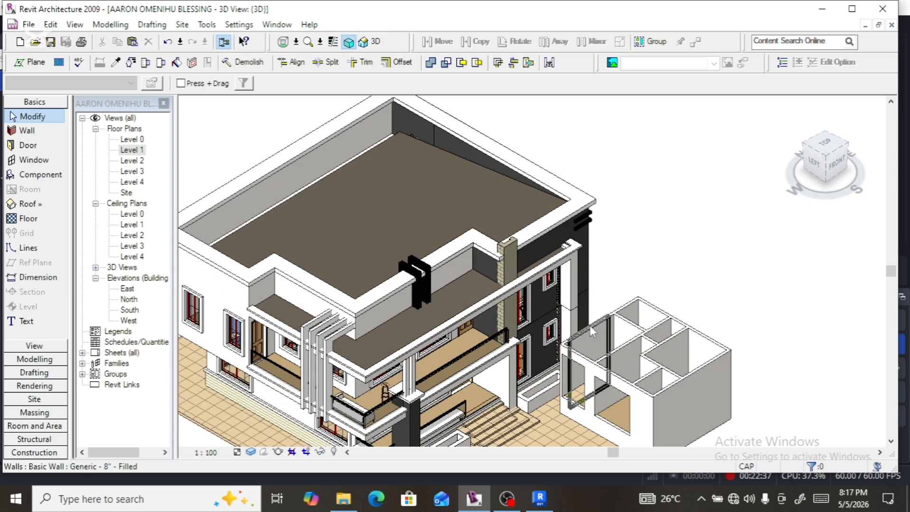
pyautogui.click(590, 327)
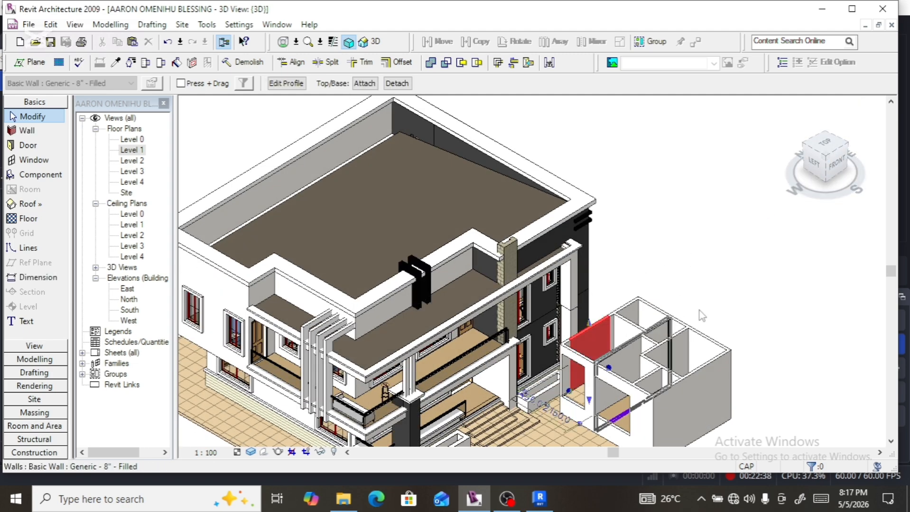
pyautogui.click(842, 171)
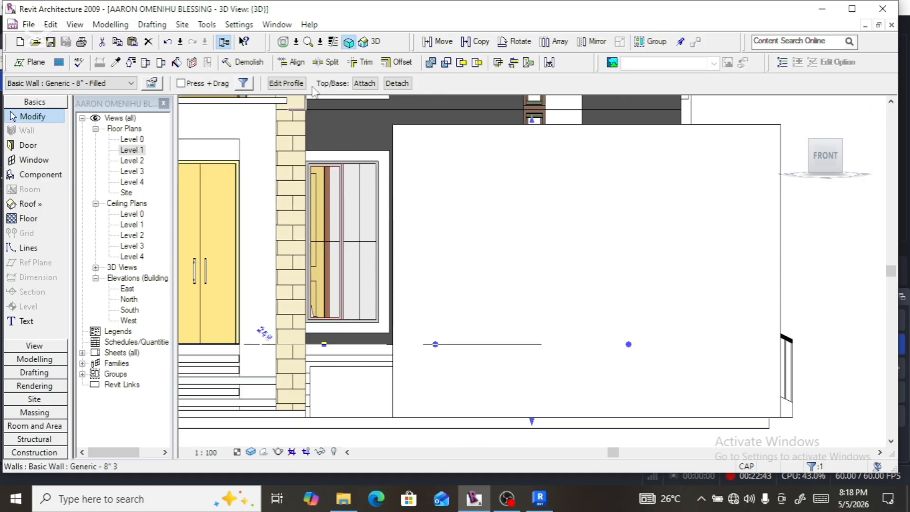
pyautogui.click(286, 83)
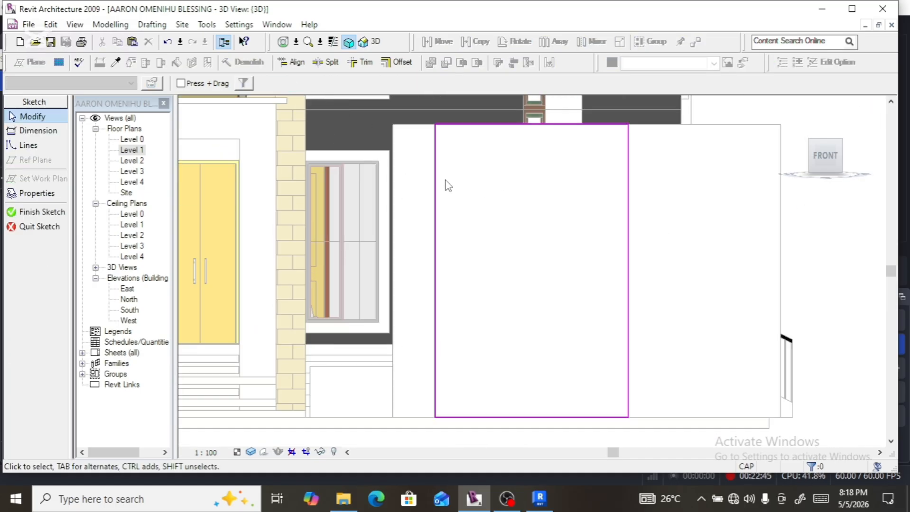
# Step: Sketch two horizontal lines across the wall profile's full width, one 500 mm below its top edge and one level with the base of the house's double door
pyautogui.click(41, 144)
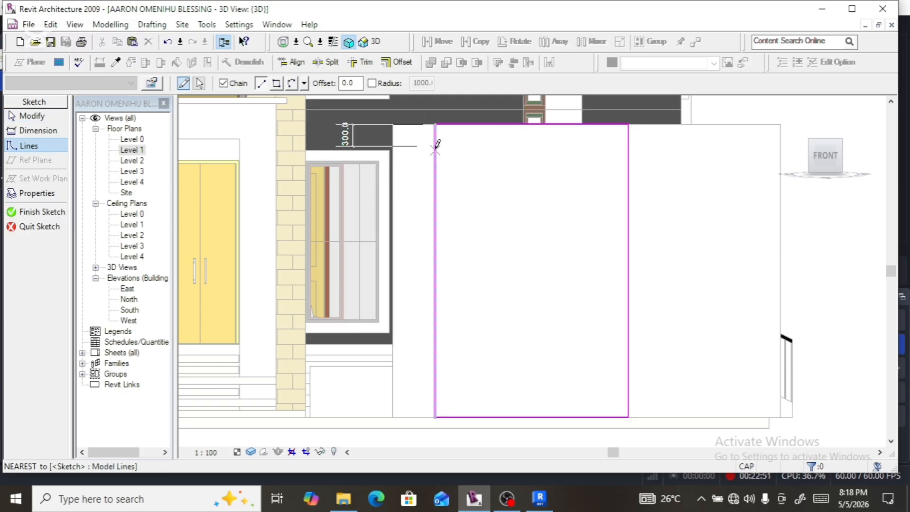
pyautogui.click(435, 161)
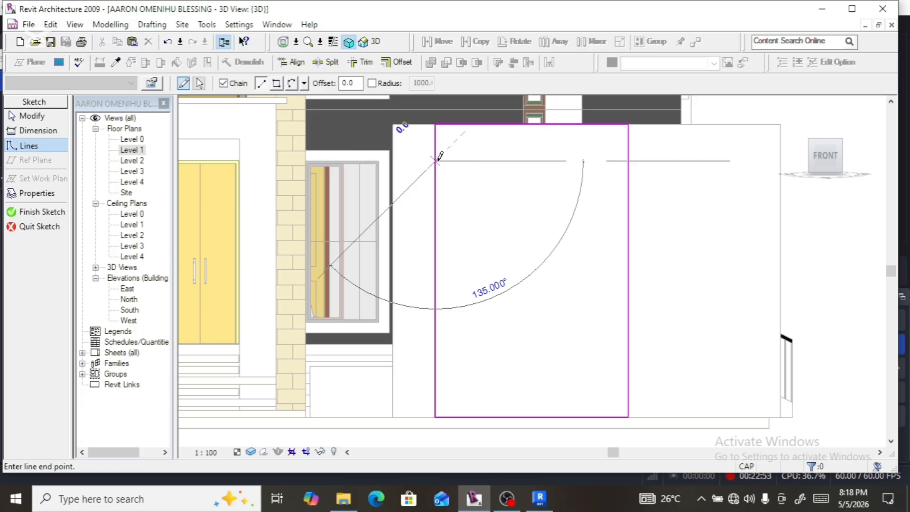
pyautogui.click(629, 161)
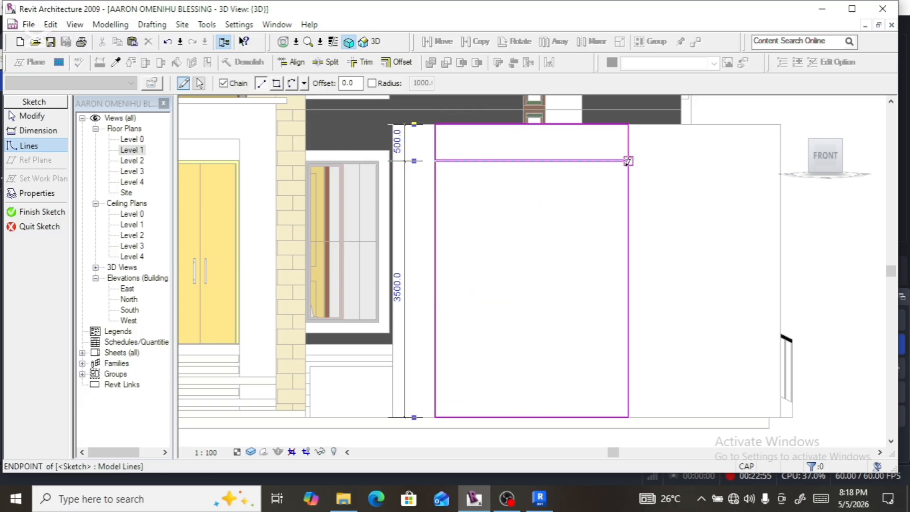
pyautogui.press('Escape')
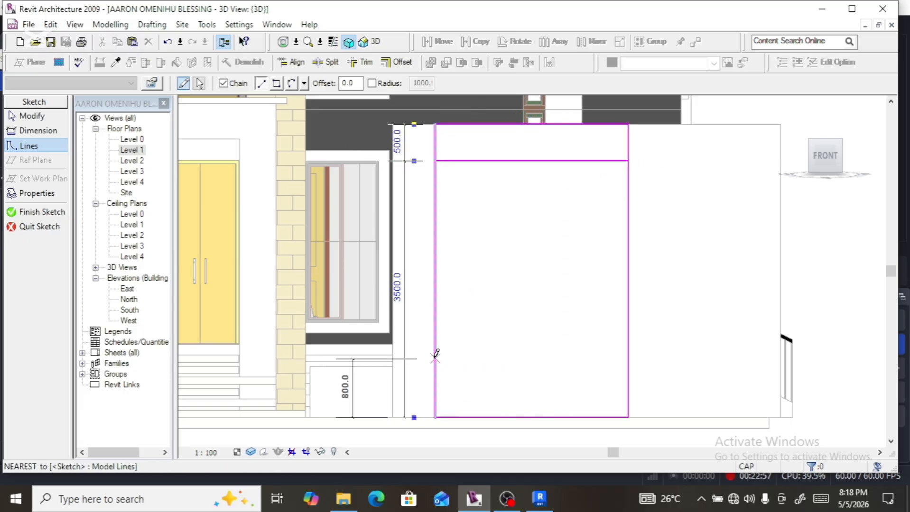
pyautogui.click(435, 343)
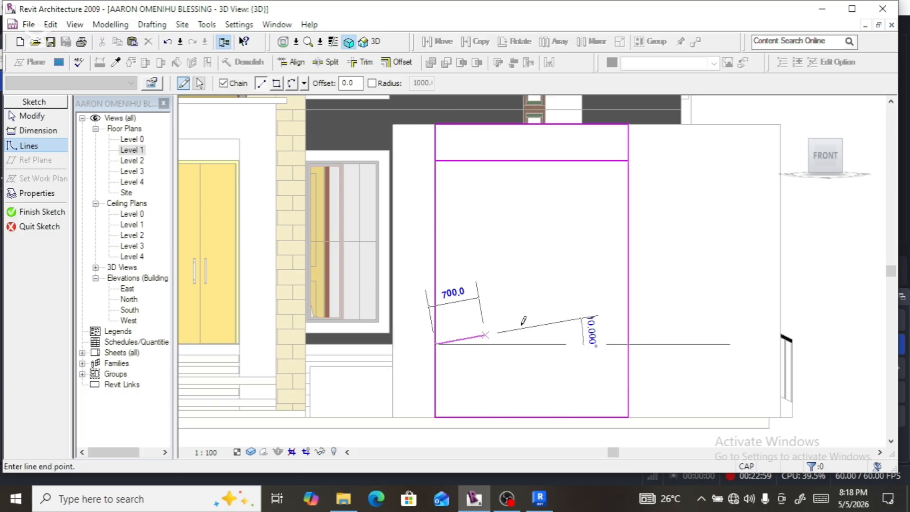
pyautogui.click(623, 343)
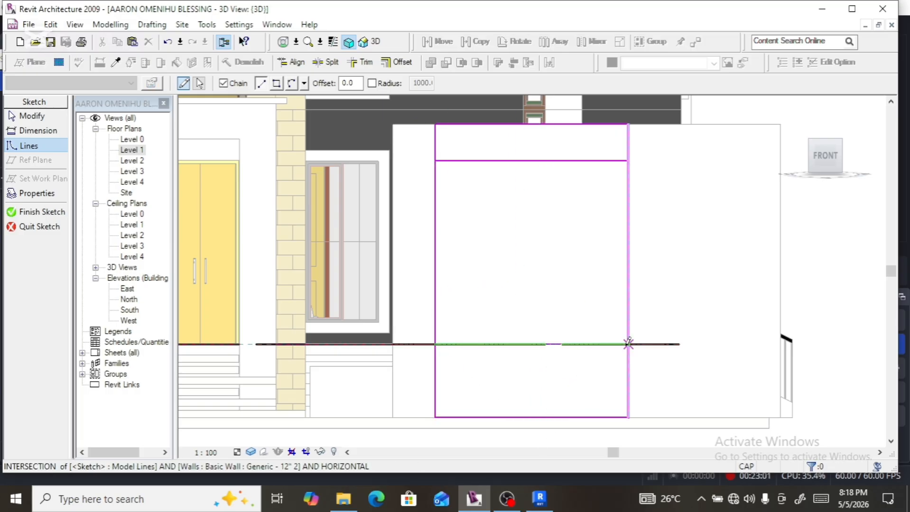
# Step: Set the upper horizontal line's distance from the wall's top edge to 500 mm
pyautogui.press('Escape')
pyautogui.press('Escape')
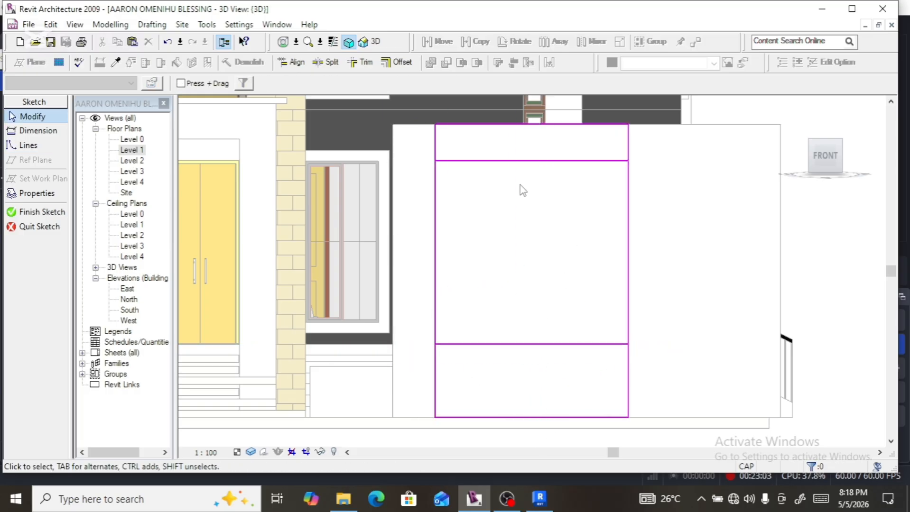
pyautogui.click(522, 161)
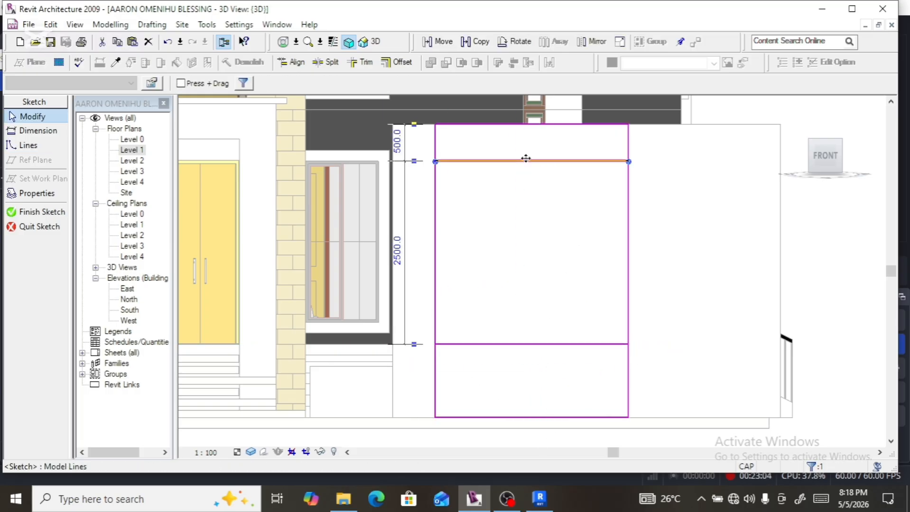
pyautogui.click(398, 151)
pyautogui.press('Return')
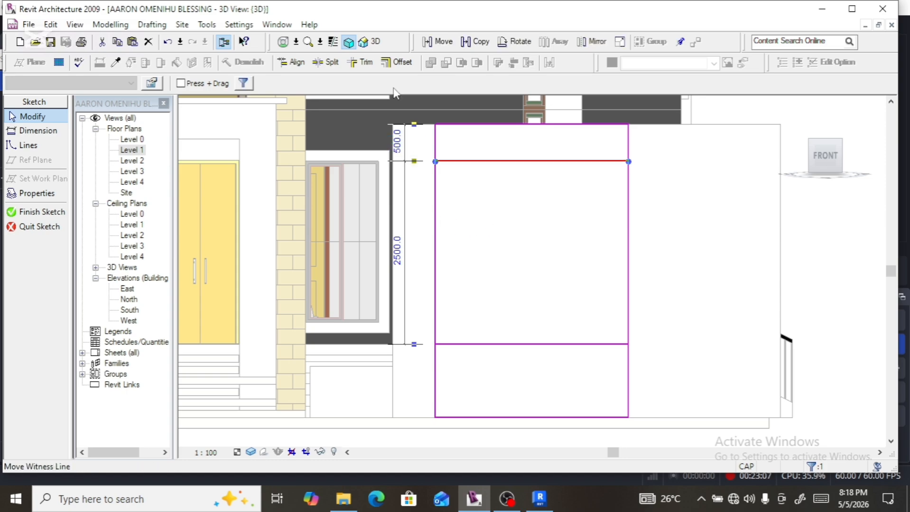
# Step: Split the profile's side edges between the two horizontal lines and trim their upper parts to the upper line, closing the top rectangle
pyautogui.press('s')
pyautogui.press('l')
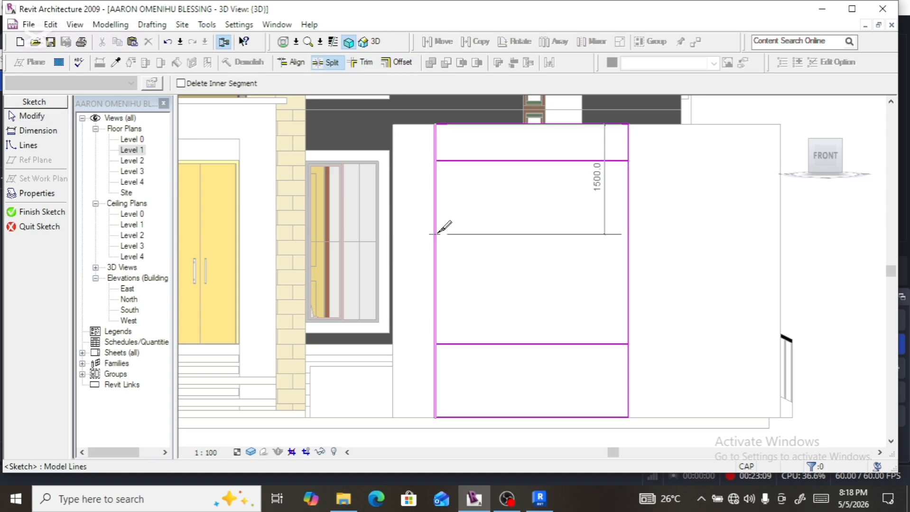
pyautogui.click(436, 234)
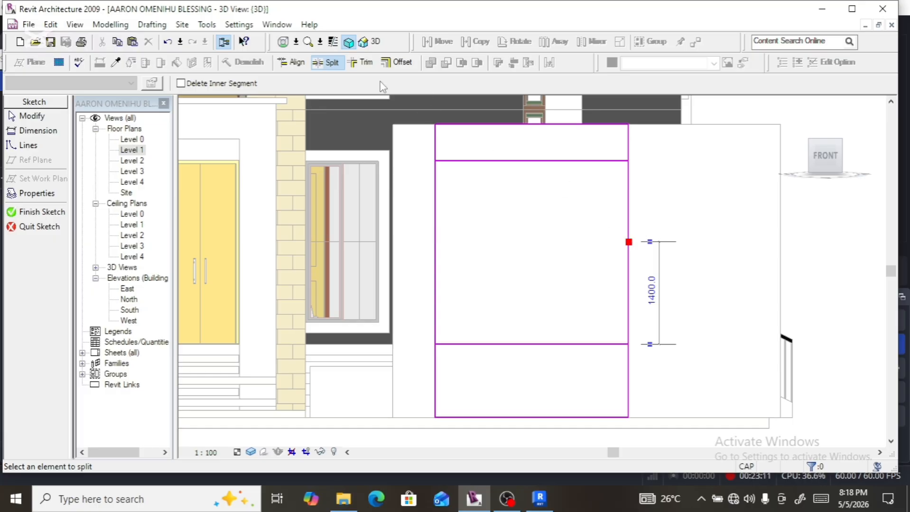
pyautogui.click(361, 62)
pyautogui.click(436, 142)
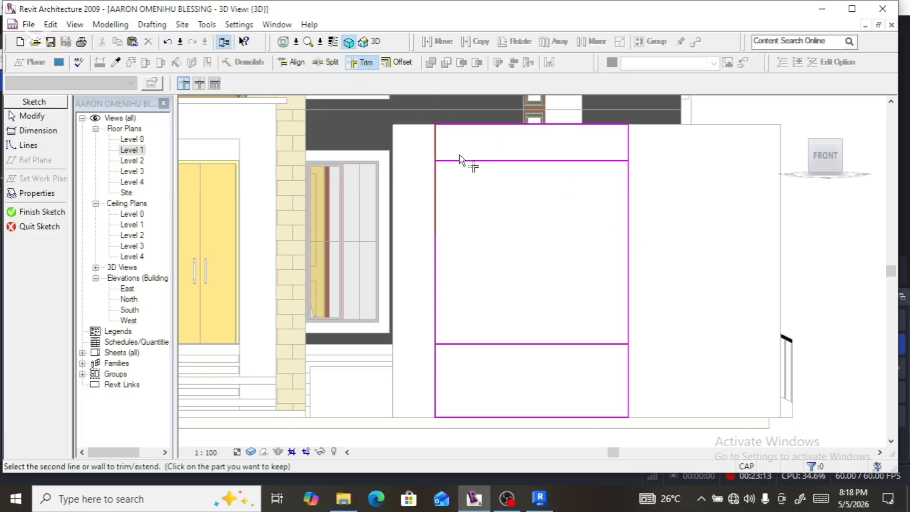
pyautogui.click(465, 160)
pyautogui.click(619, 153)
pyautogui.click(628, 153)
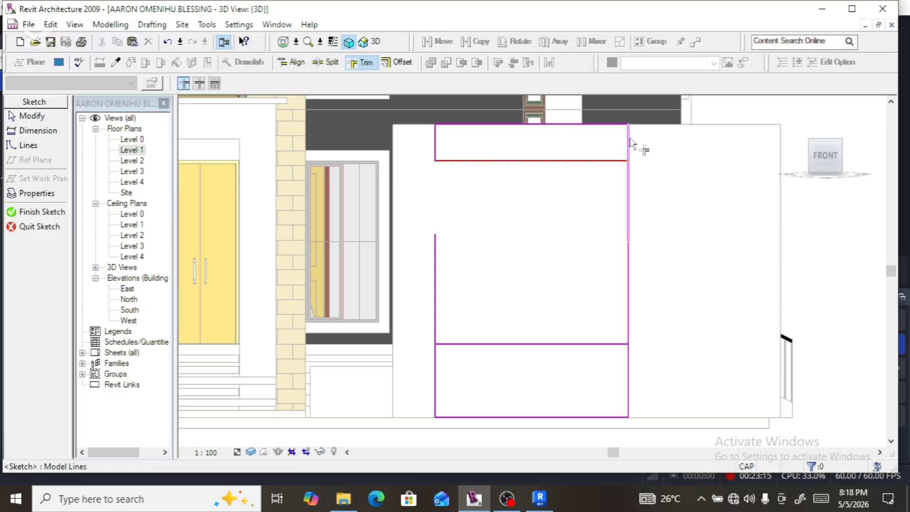
# Step: Trim the side edges' lower parts to the lower horizontal line to close the bottom rectangle, and finish the house-side wall's profile sketch
pyautogui.click(628, 396)
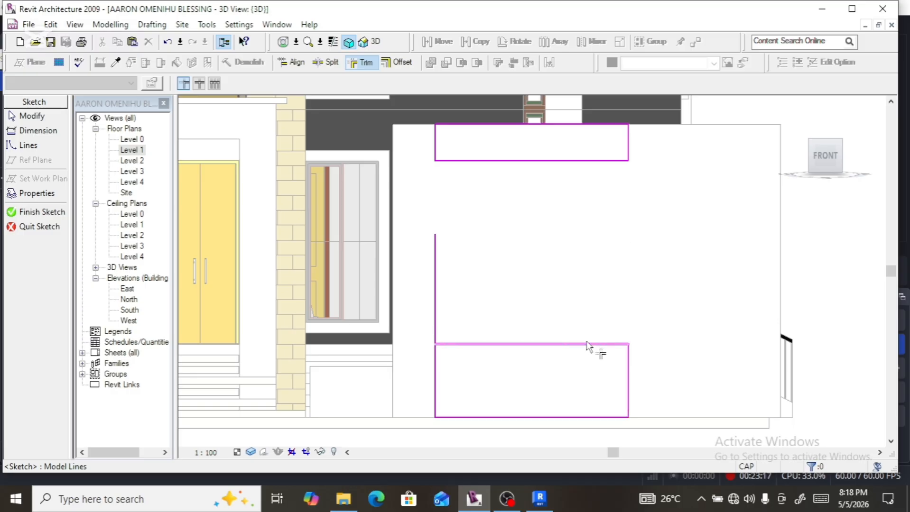
pyautogui.click(452, 346)
pyautogui.click(41, 212)
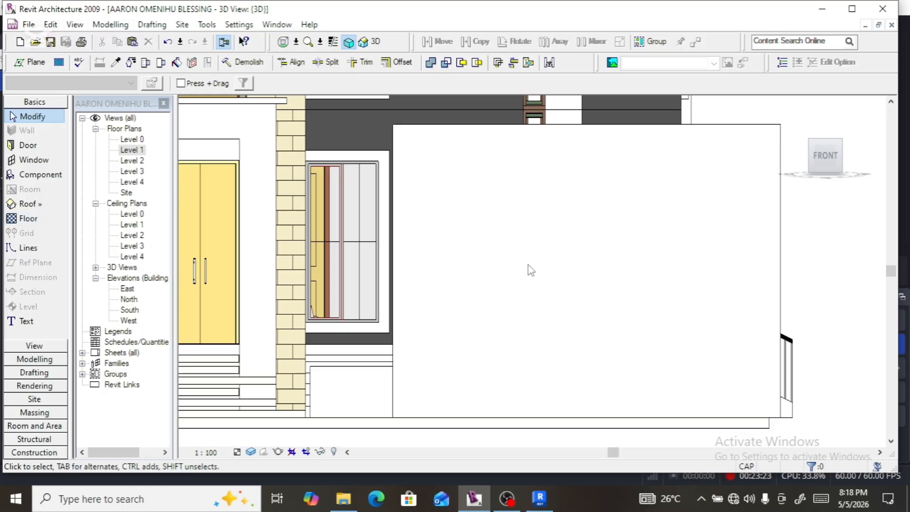
# Step: Inspect the enclosure's wall openings in the isometric view from the front-left corner, and open the Level 1 floor plan showing the whole enclosure
pyautogui.scroll(-5, 529, 266)
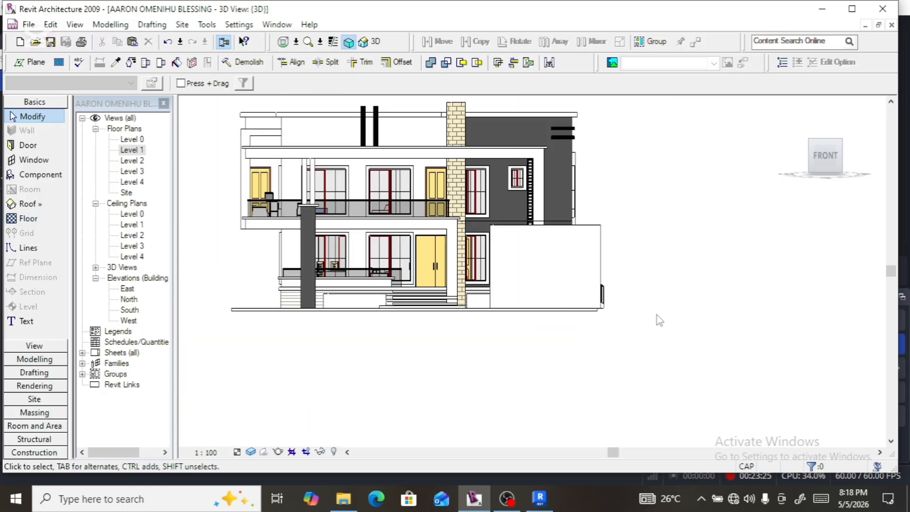
pyautogui.click(820, 160)
pyautogui.click(810, 141)
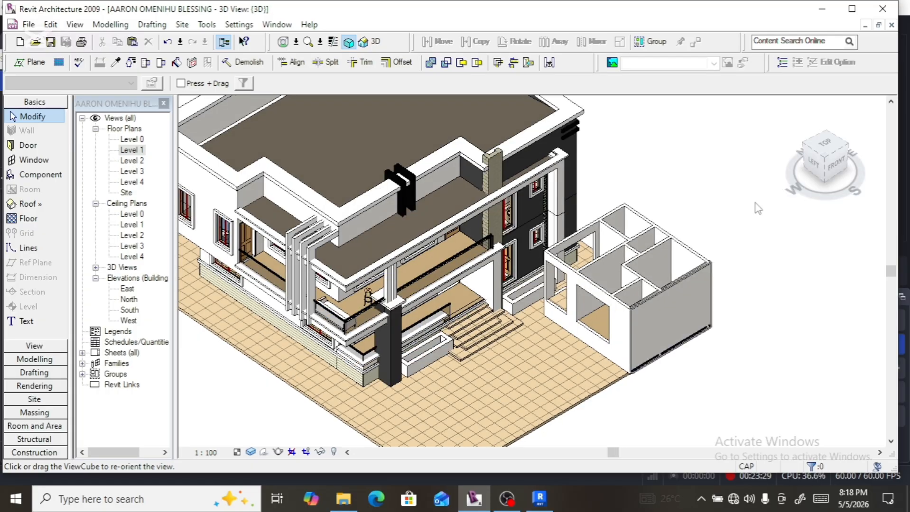
pyautogui.scroll(3, 603, 310)
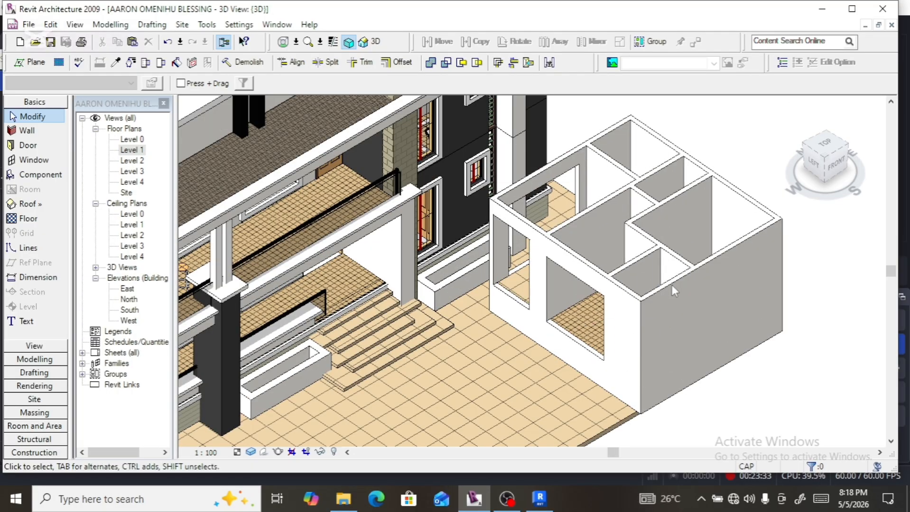
pyautogui.scroll(3, 621, 290)
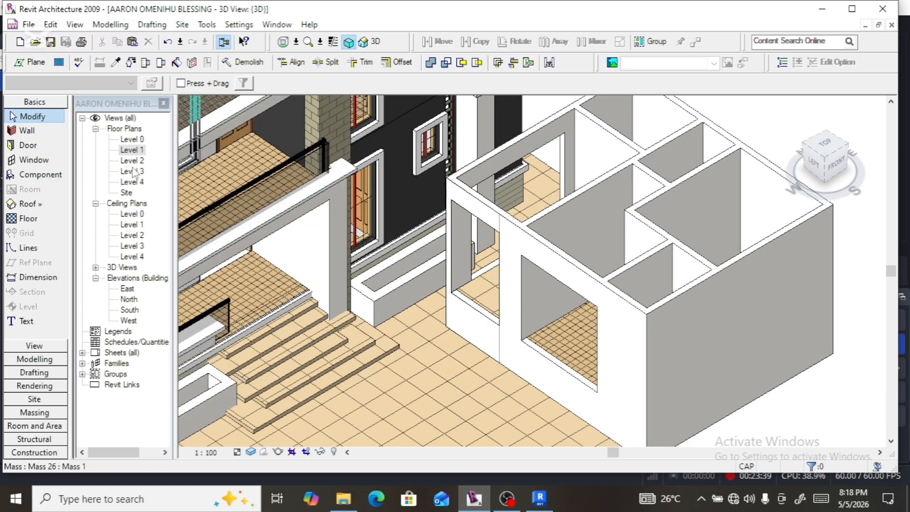
pyautogui.doubleClick(132, 150)
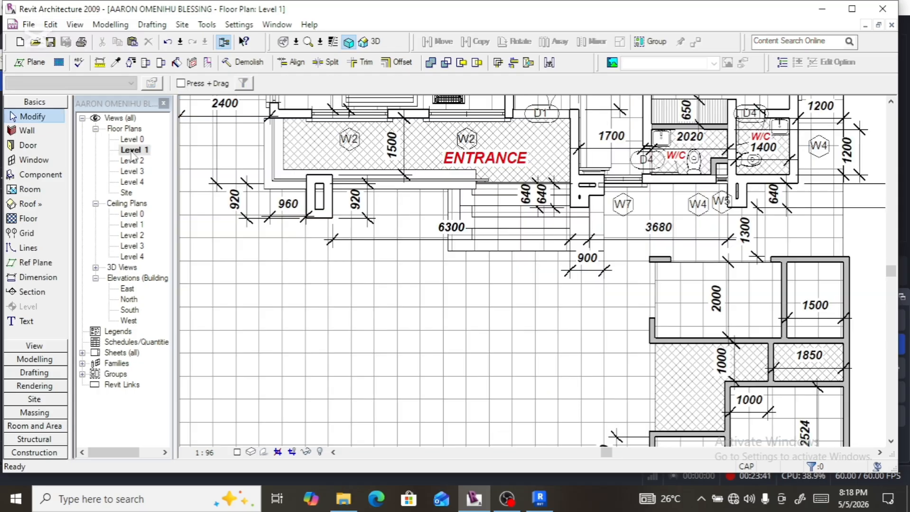
pyautogui.scroll(-4, 313, 285)
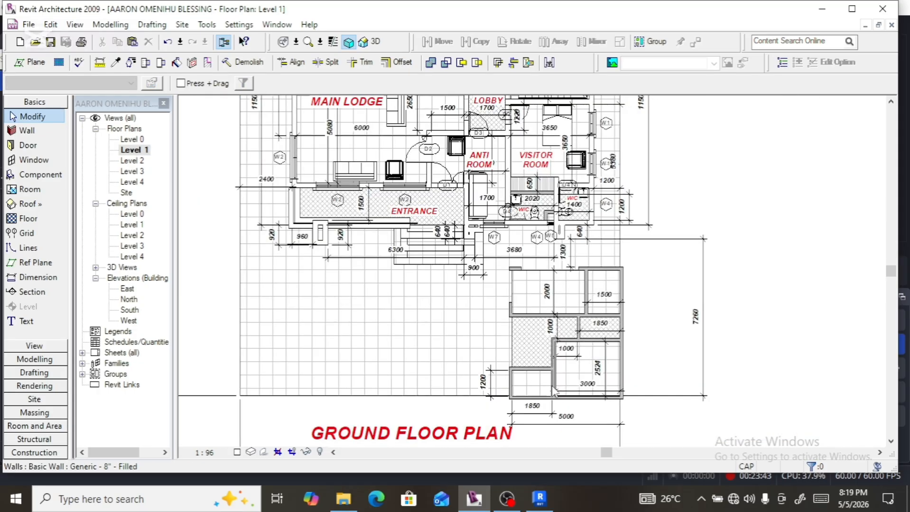
# Step: Place an Awning - 2L AW1218 window in the wall between the hatched passage and the 3000 mm wide room
pyautogui.scroll(4, 551, 386)
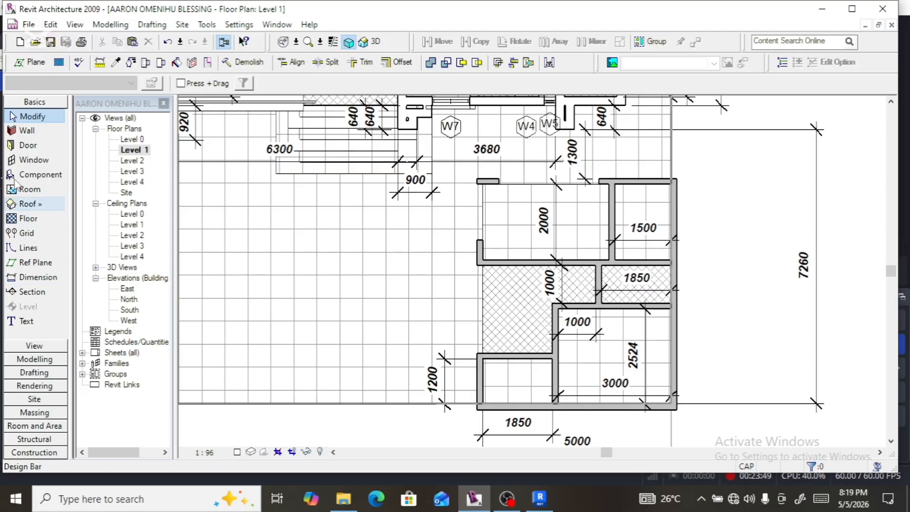
pyautogui.click(21, 162)
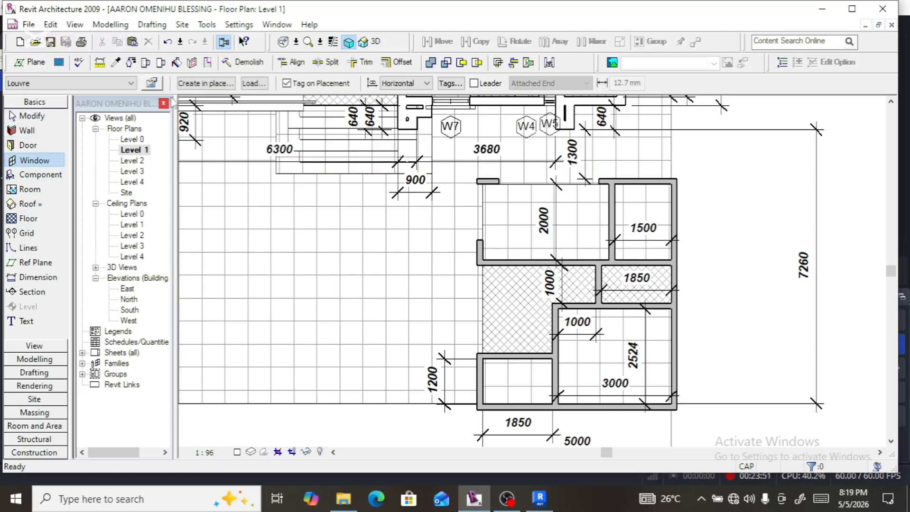
pyautogui.click(130, 83)
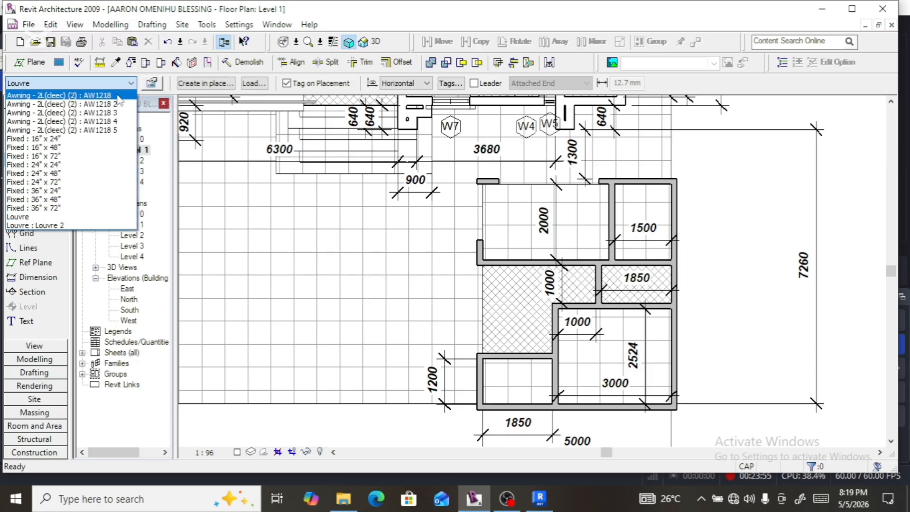
pyautogui.click(95, 95)
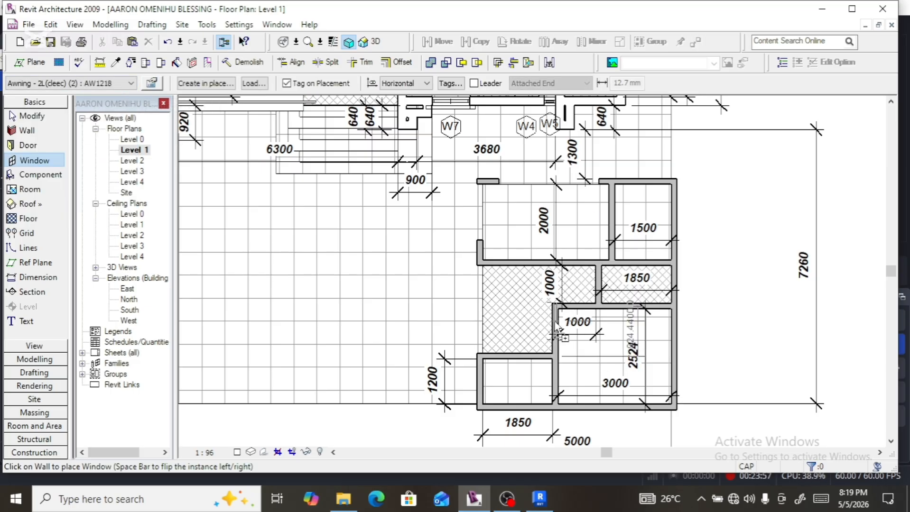
pyautogui.scroll(3, 556, 332)
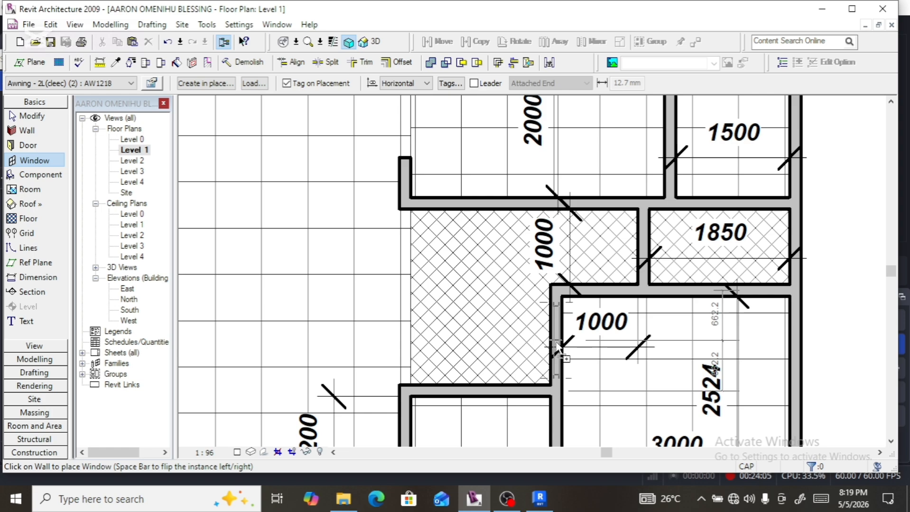
pyautogui.scroll(-2, 476, 352)
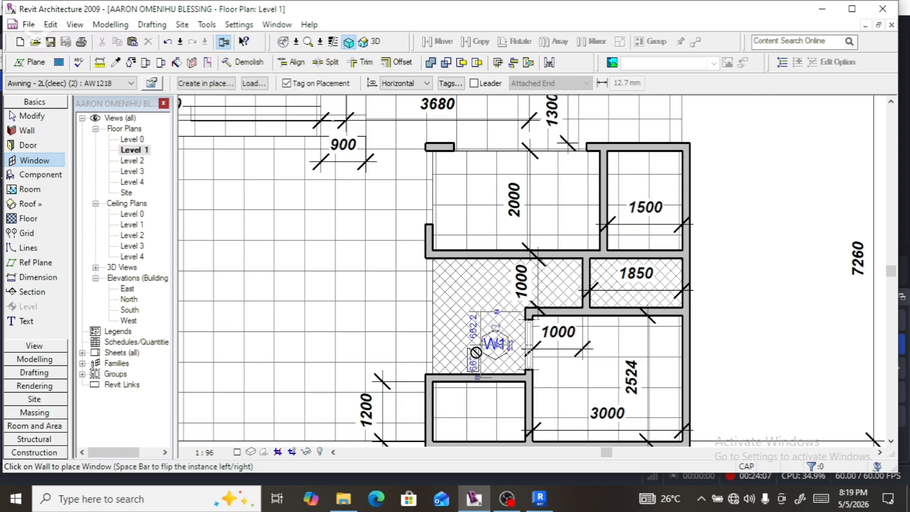
# Step: Place an Awning - 2L AW1218 4 window in the left wall of the small 1200 mm deep room, deleting the instance that cuts nothing
pyautogui.scroll(-2, 485, 303)
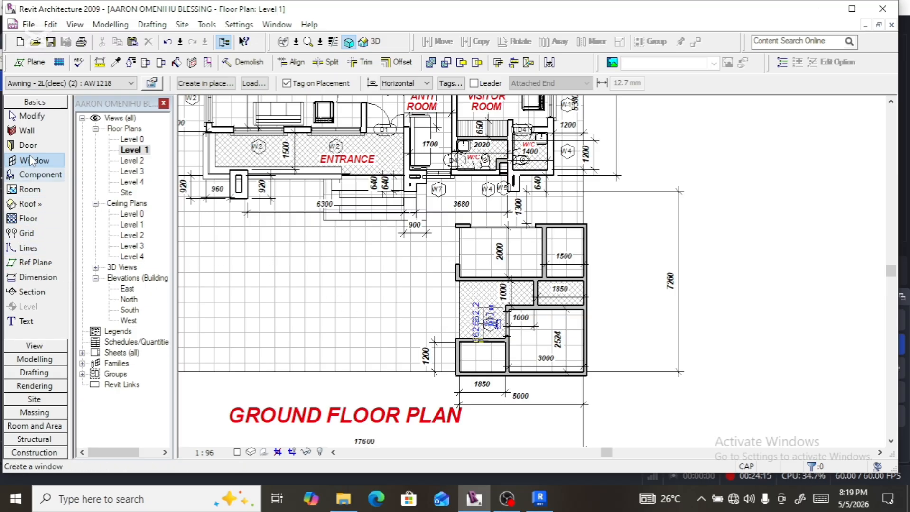
pyautogui.click(130, 84)
pyautogui.click(129, 84)
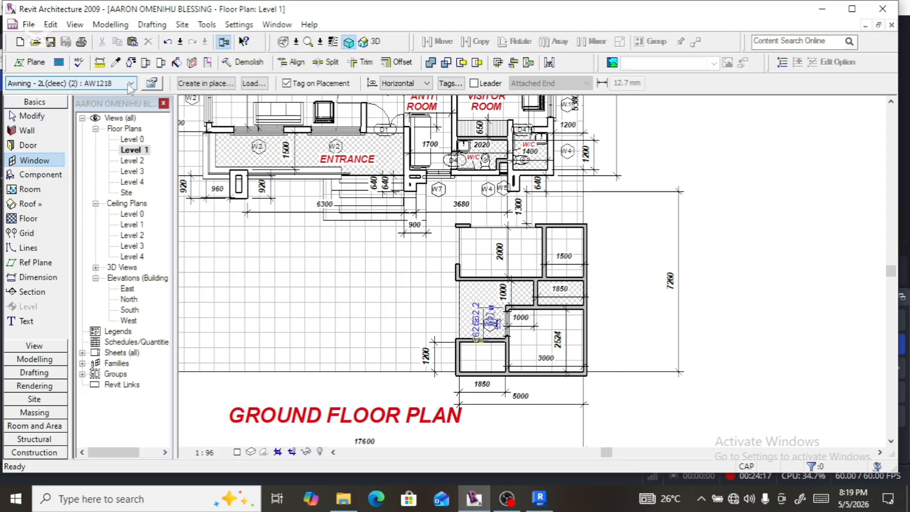
pyautogui.click(128, 84)
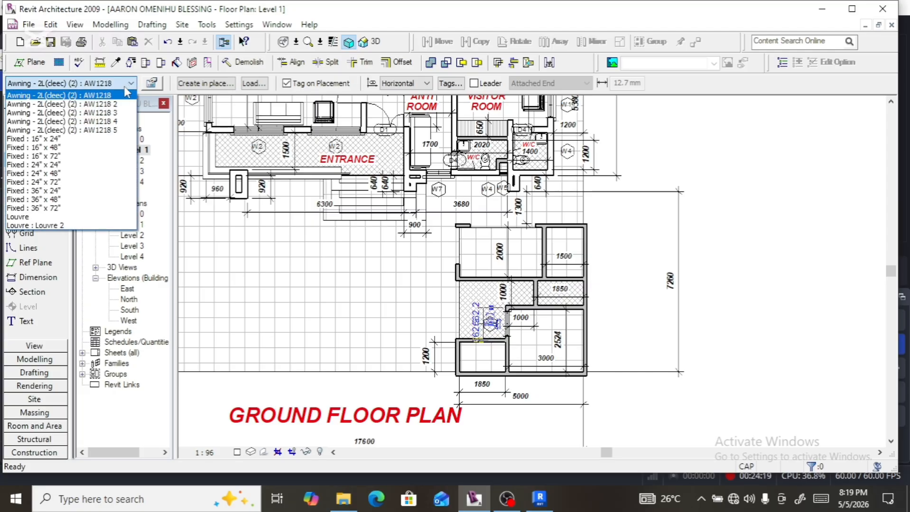
pyautogui.click(110, 130)
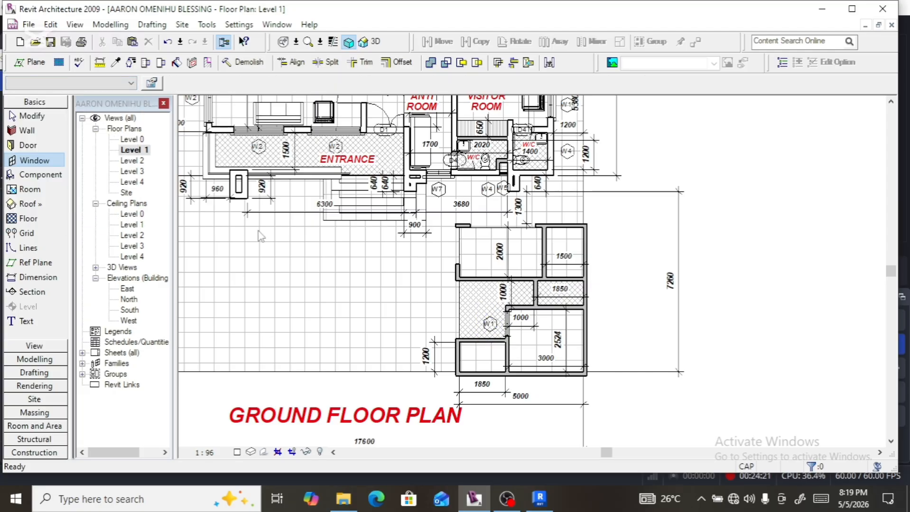
pyautogui.scroll(2, 461, 377)
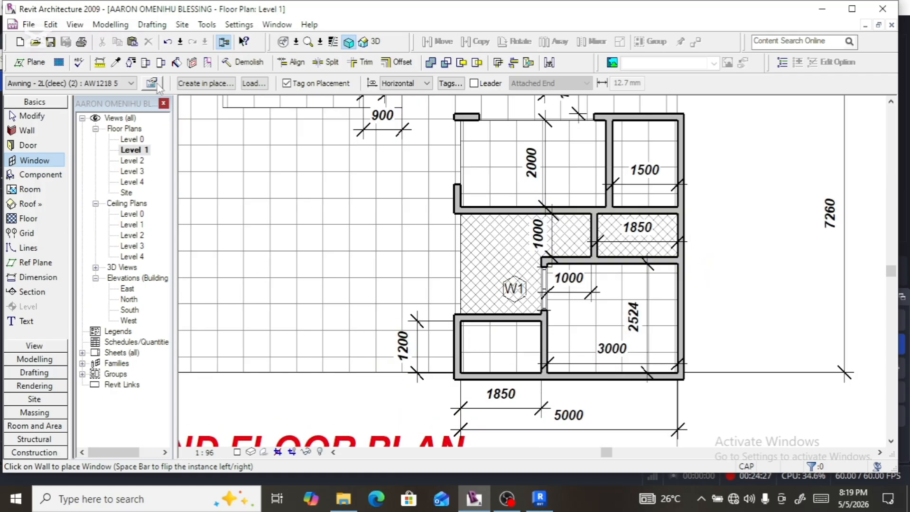
pyautogui.click(130, 83)
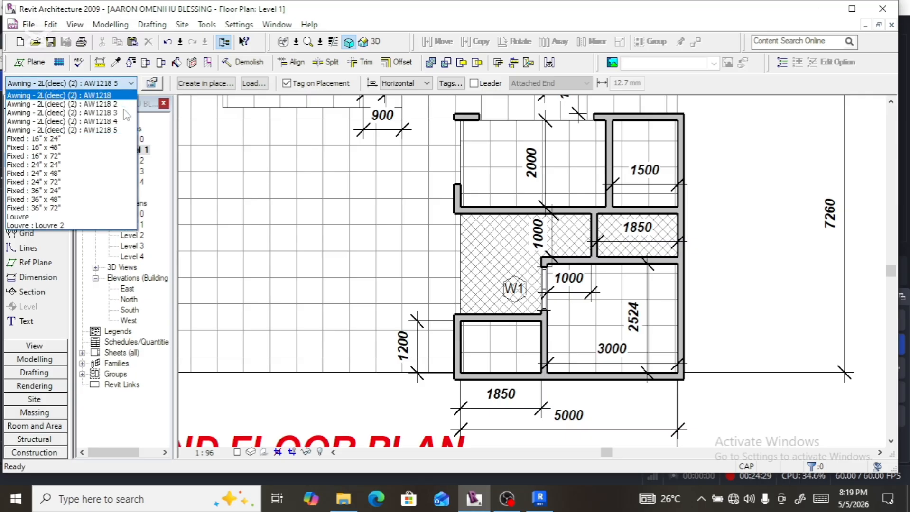
pyautogui.click(122, 122)
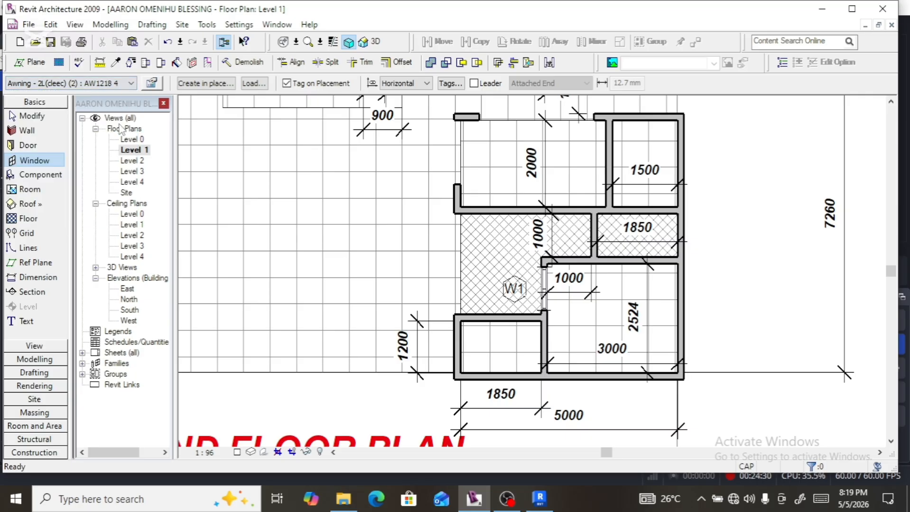
pyautogui.click(455, 353)
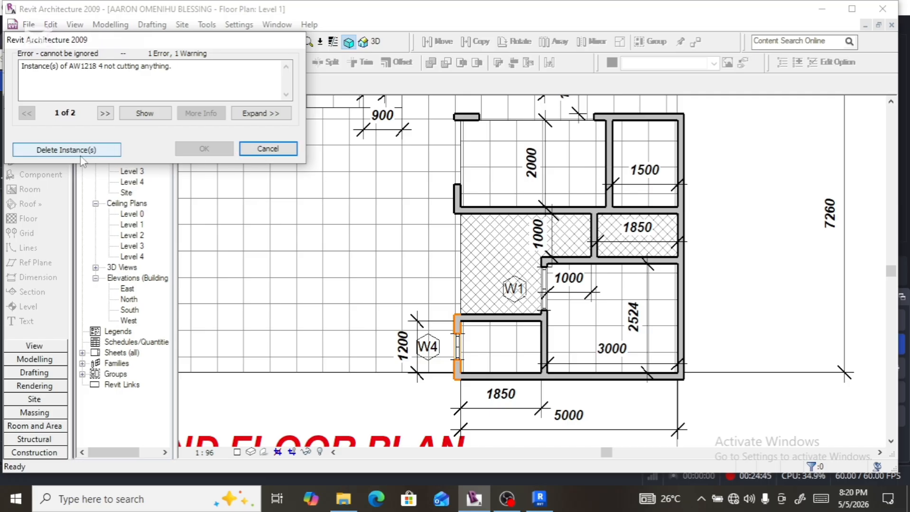
pyautogui.click(67, 151)
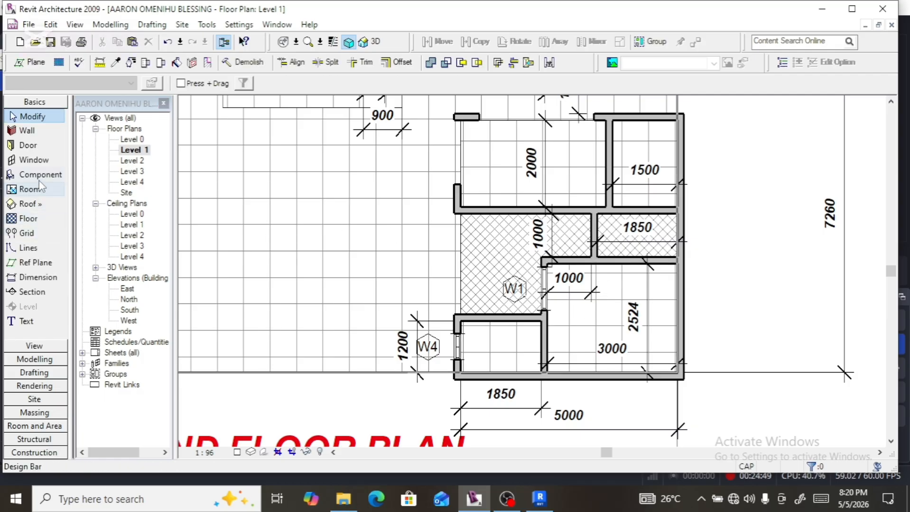
# Step: Place an AW1218 4 window in the short partition beside the 1850 mm wide hatched space, deleting the instance that cuts nothing
pyautogui.click(34, 161)
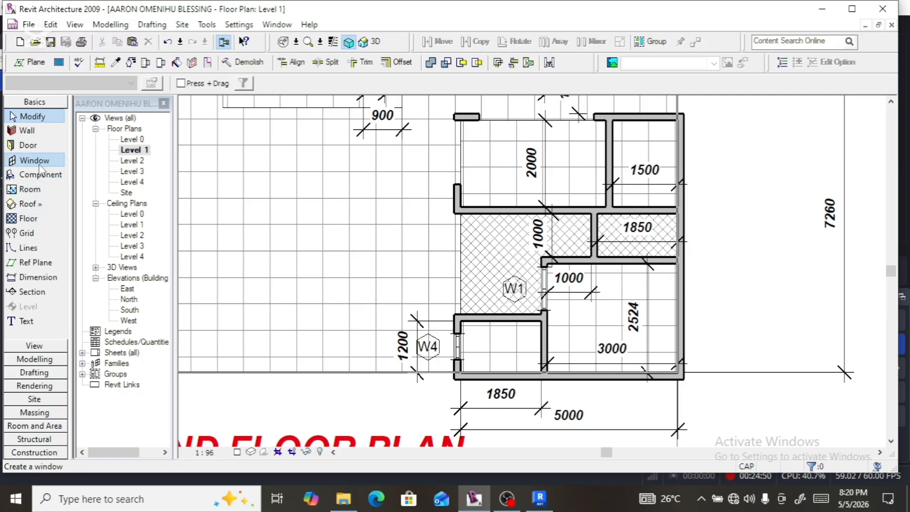
pyautogui.click(594, 249)
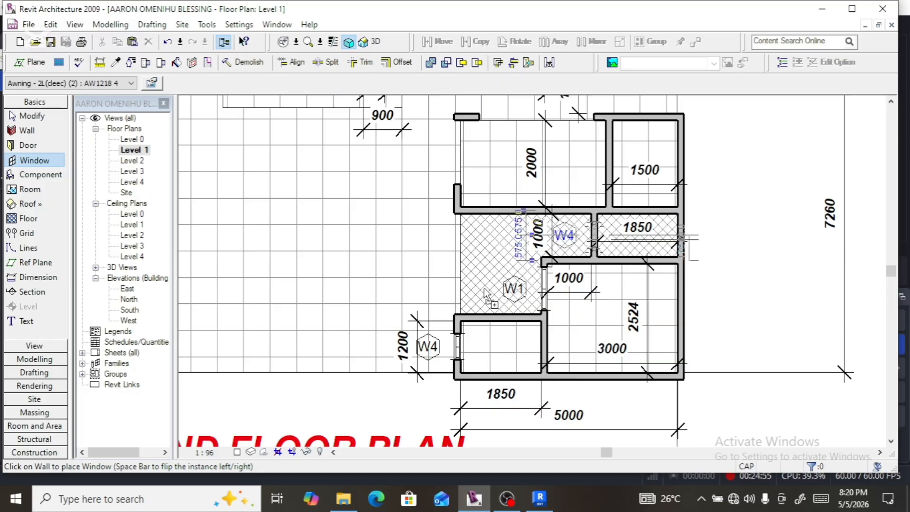
pyautogui.scroll(-5, 508, 329)
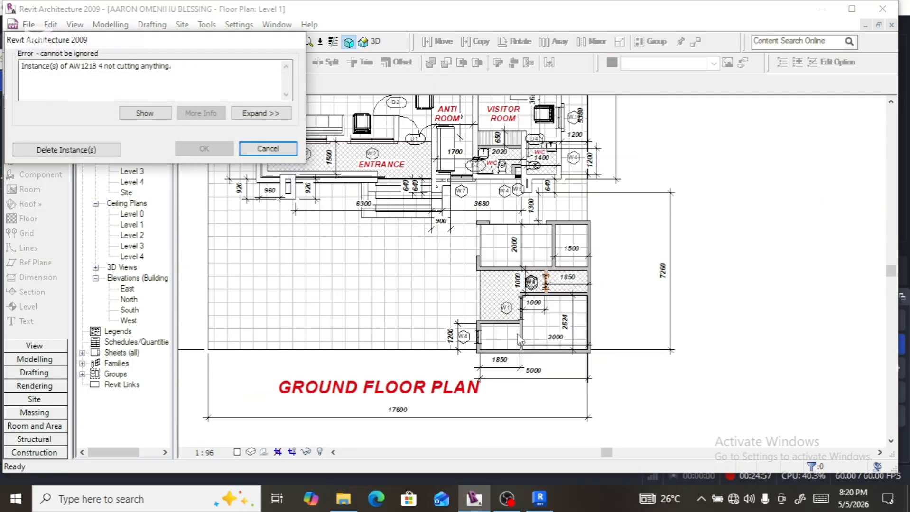
pyautogui.scroll(4, 511, 245)
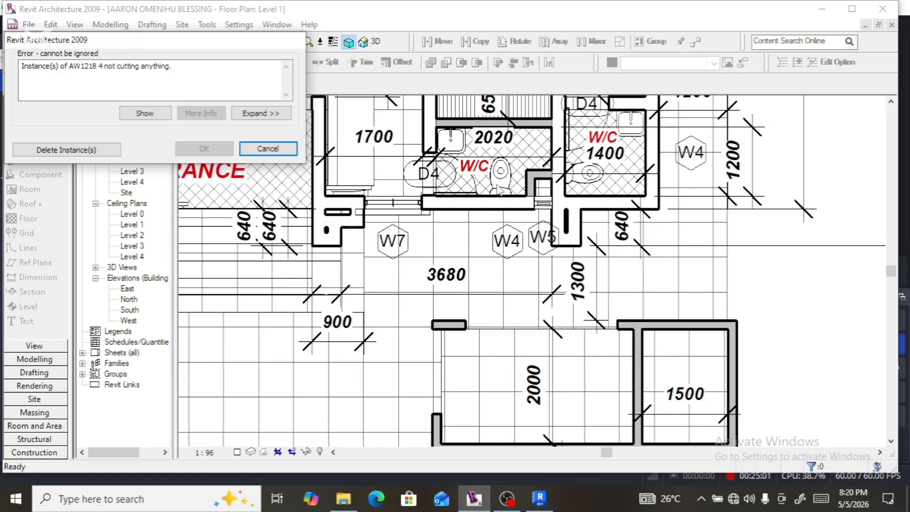
pyautogui.scroll(-4, 477, 250)
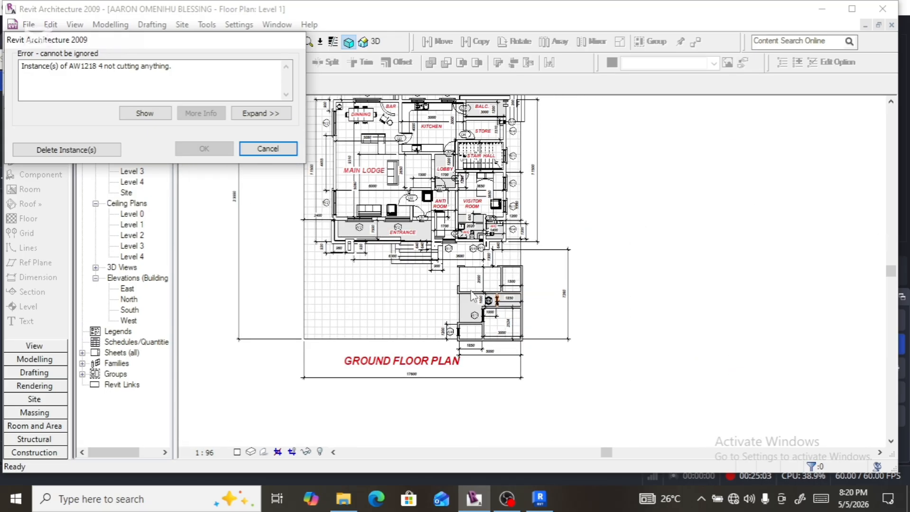
pyautogui.scroll(4, 484, 292)
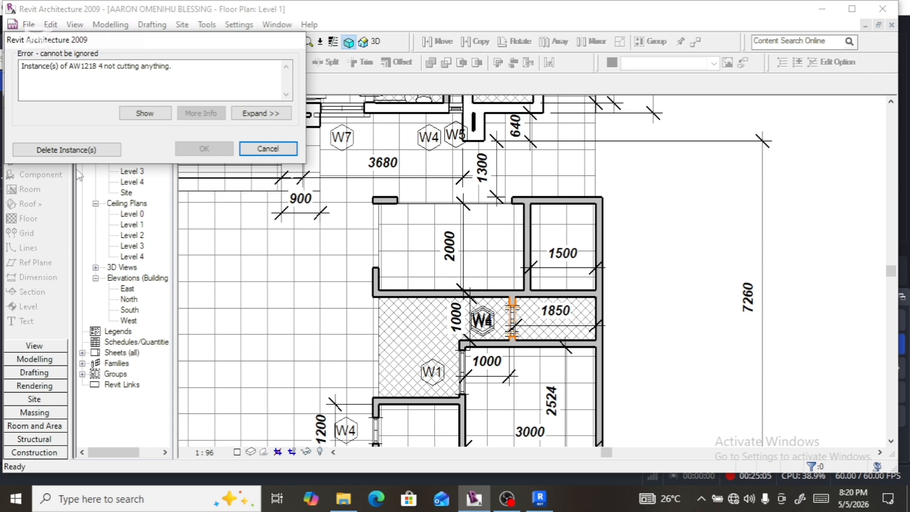
pyautogui.click(67, 150)
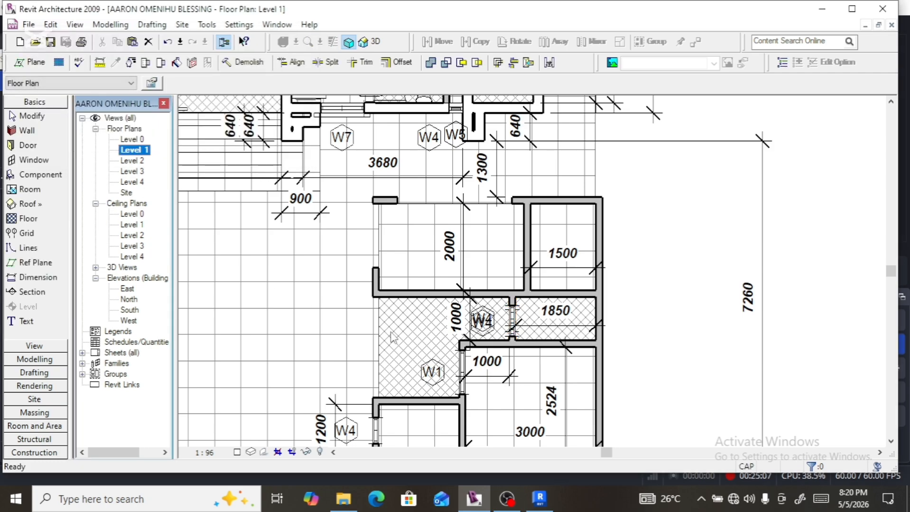
# Step: Delete the duplicate AW1218 4 window overlapping the one in the hatched area's short partition
pyautogui.scroll(3, 509, 336)
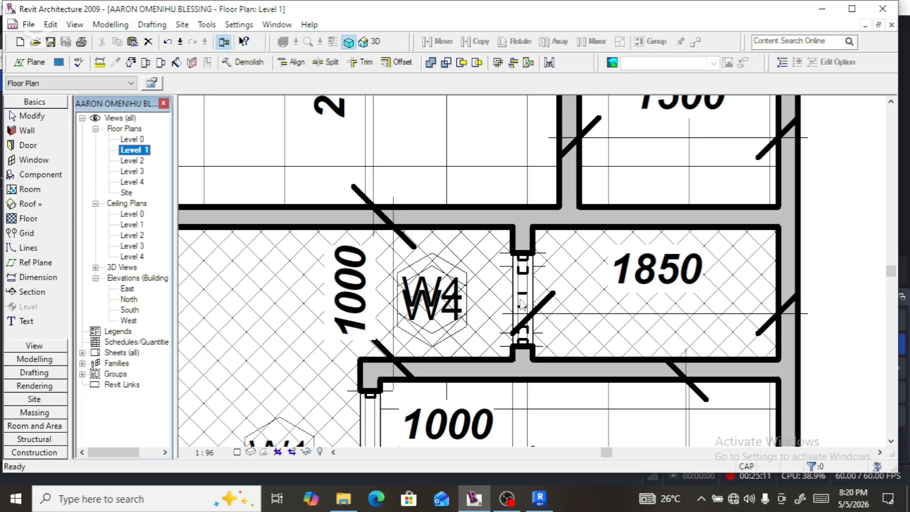
pyautogui.click(442, 315)
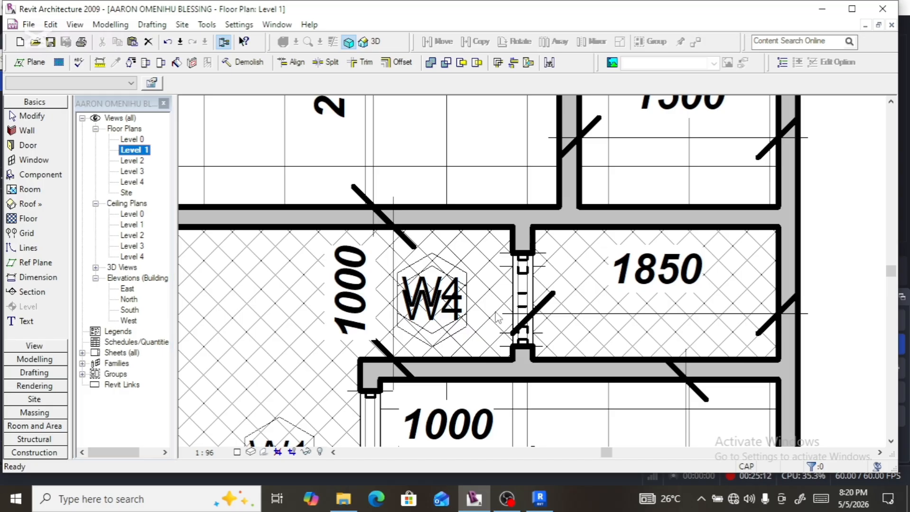
pyautogui.click(537, 317)
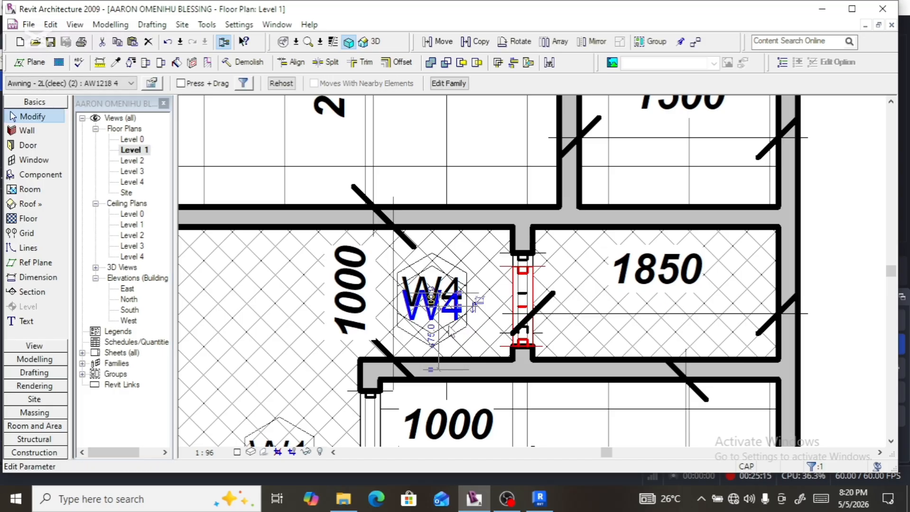
pyautogui.press('Escape')
pyautogui.scroll(-4, 462, 300)
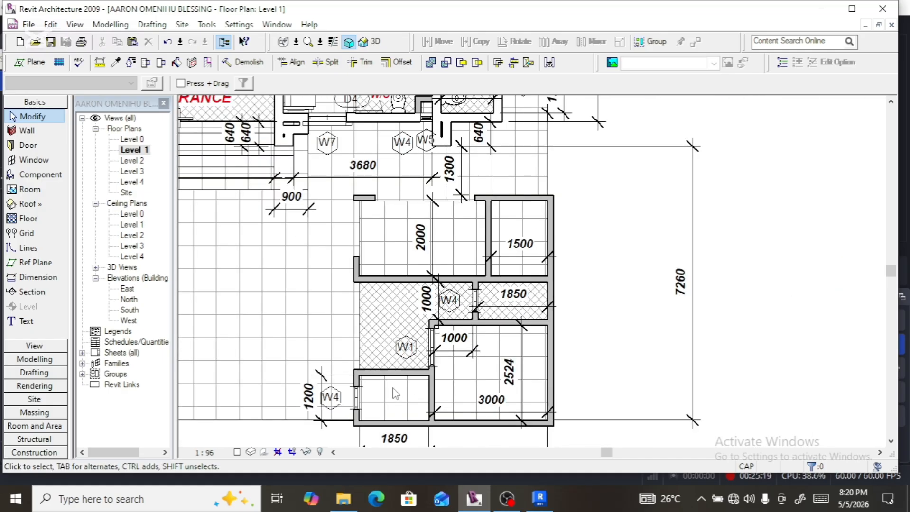
pyautogui.scroll(4, 351, 408)
pyautogui.scroll(-3, 351, 408)
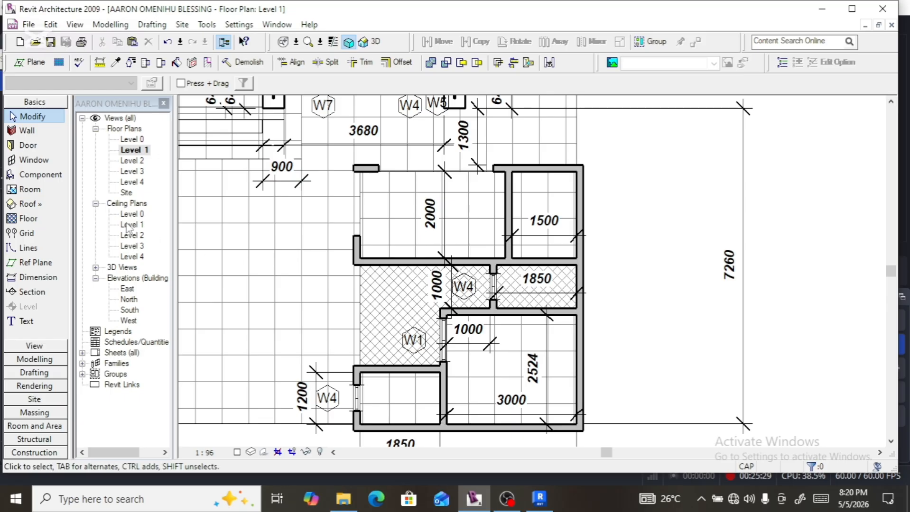
# Step: Place an AW1218 4 window in the middle of the upper wall of the 1500 mm wide room
pyautogui.click(33, 161)
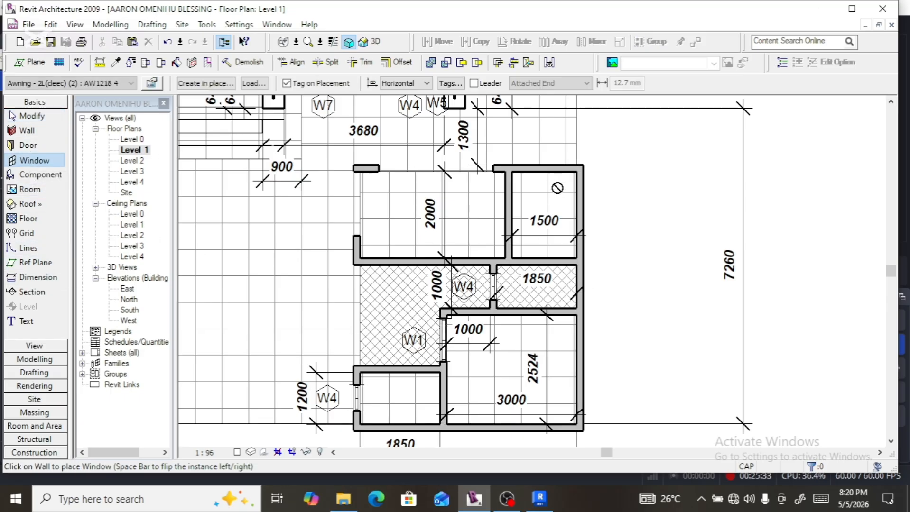
pyautogui.click(549, 165)
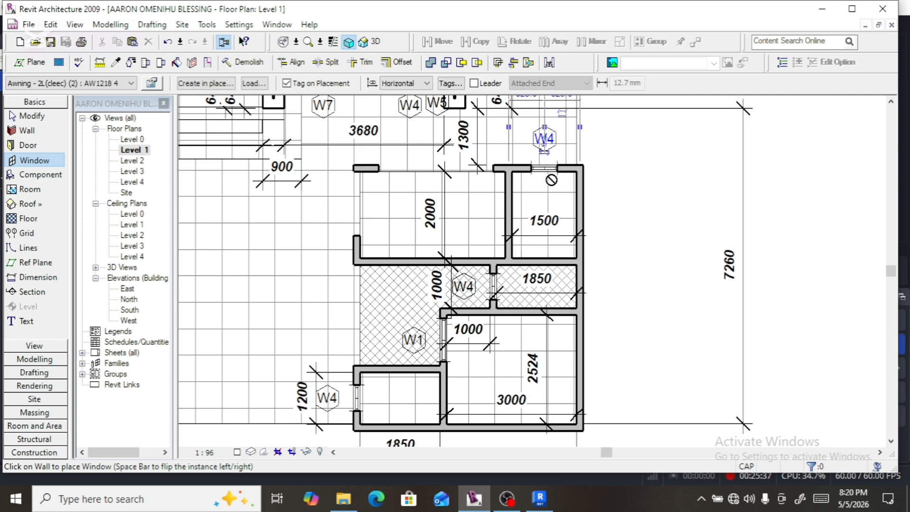
pyautogui.press('Escape')
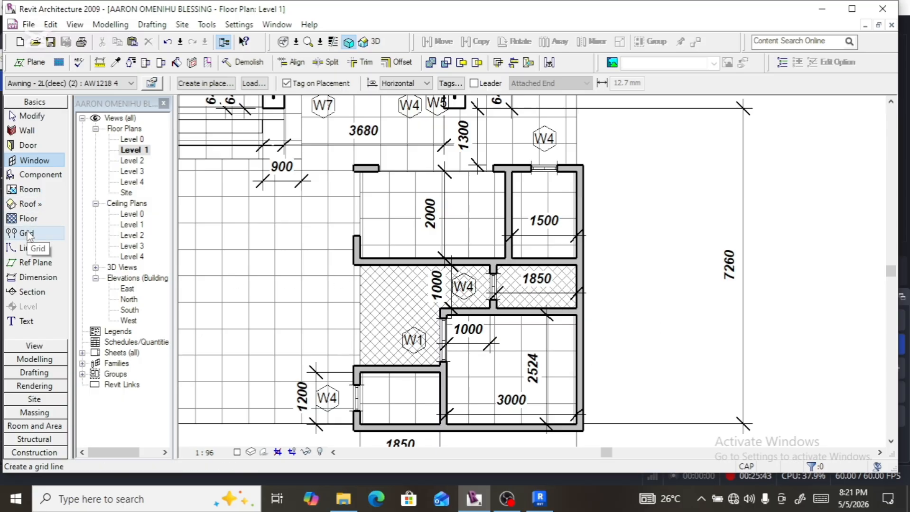
# Step: Place an M_Single-Panel 2 (deec) 0915 x 2134mm 2 door in the wall below the 1850 mm hatched space, near its left end, swinging into that space
pyautogui.click(28, 145)
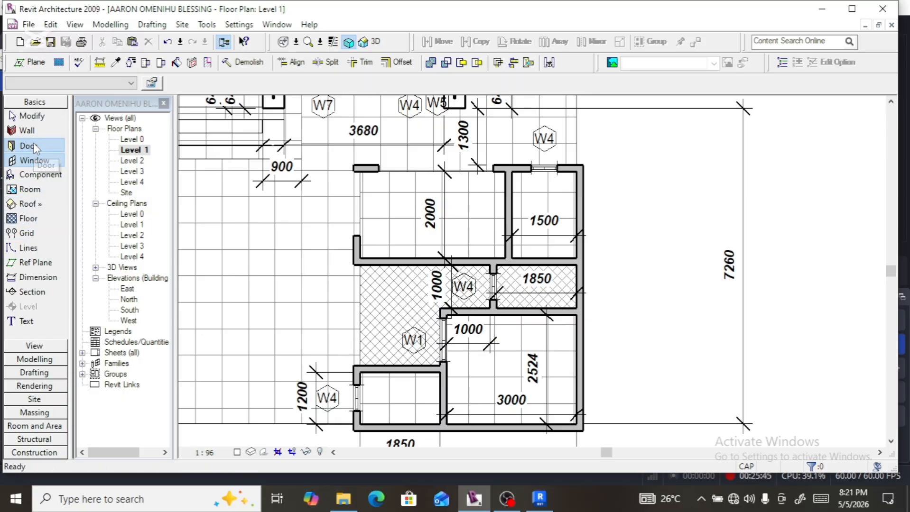
pyautogui.click(151, 84)
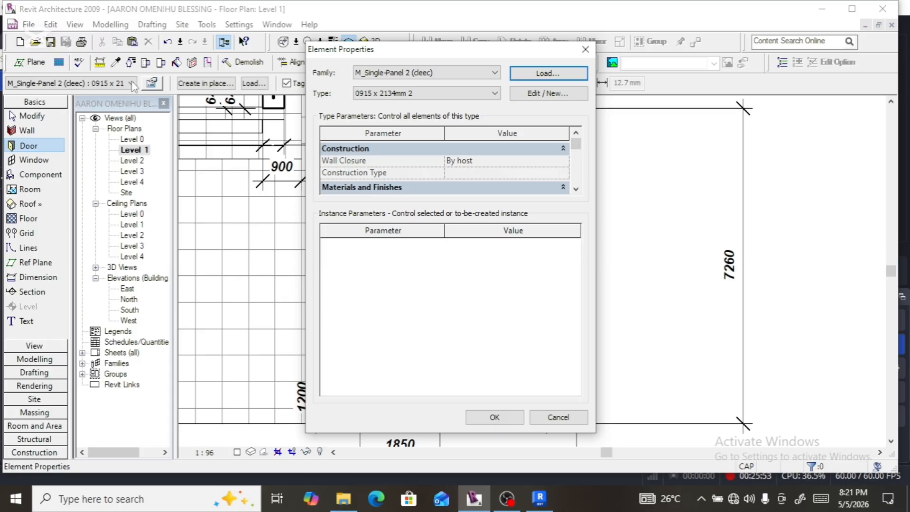
pyautogui.click(586, 50)
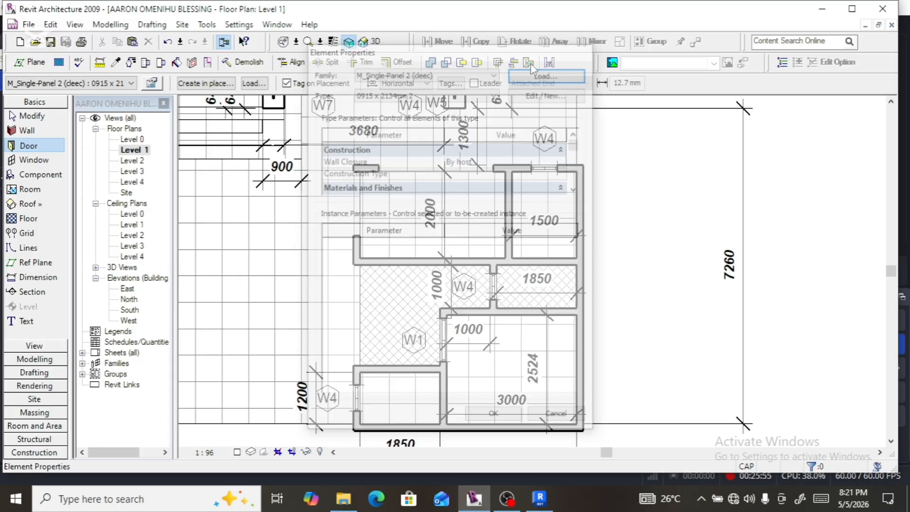
pyautogui.click(131, 84)
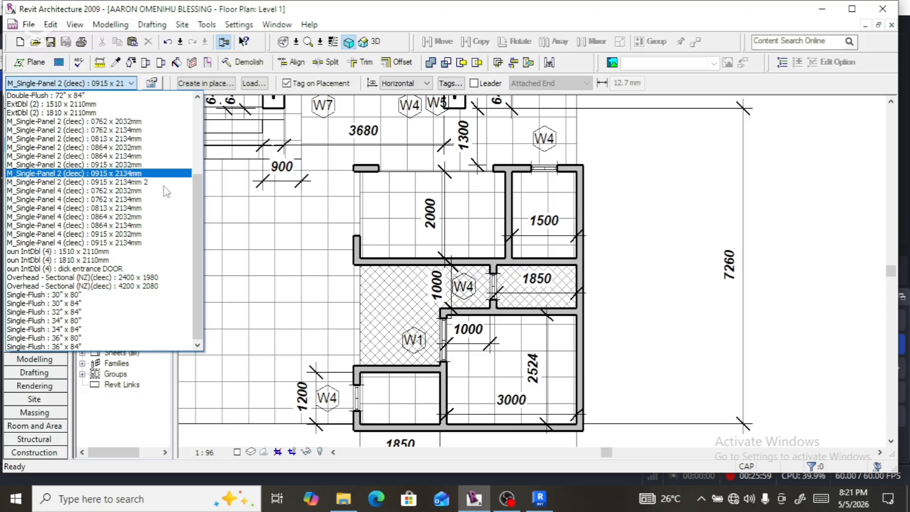
pyautogui.click(185, 185)
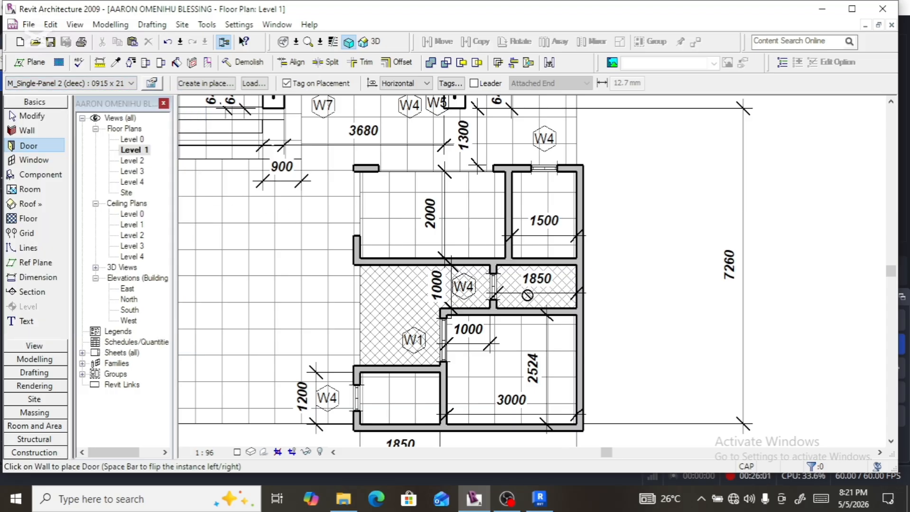
pyautogui.scroll(2, 518, 320)
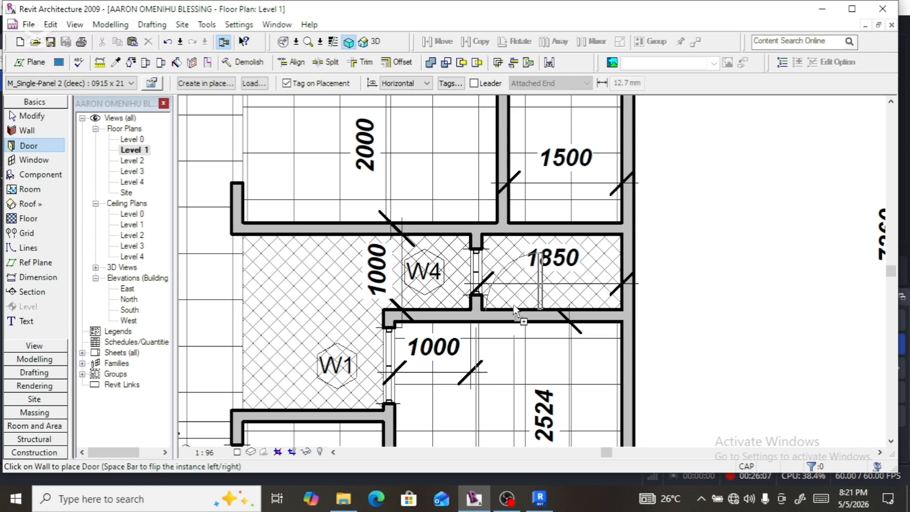
pyautogui.click(515, 314)
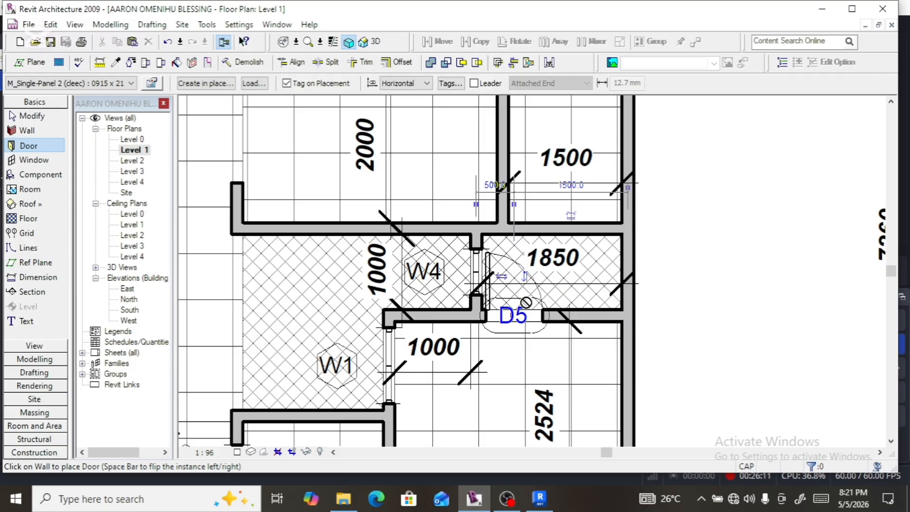
# Step: Change the tag of the door below the 1850 mm hatched space to D4
pyautogui.scroll(-1, 532, 293)
pyautogui.scroll(-2, 532, 294)
pyautogui.scroll(3, 529, 304)
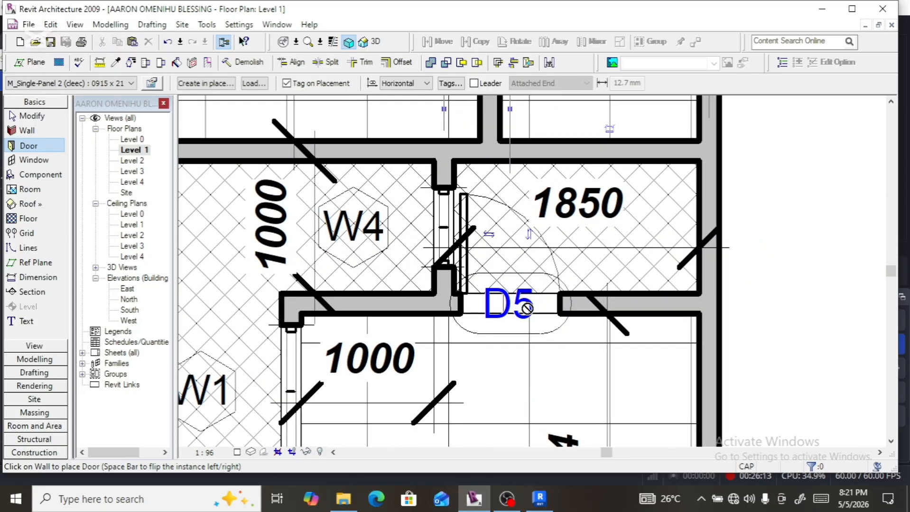
pyautogui.click(527, 310)
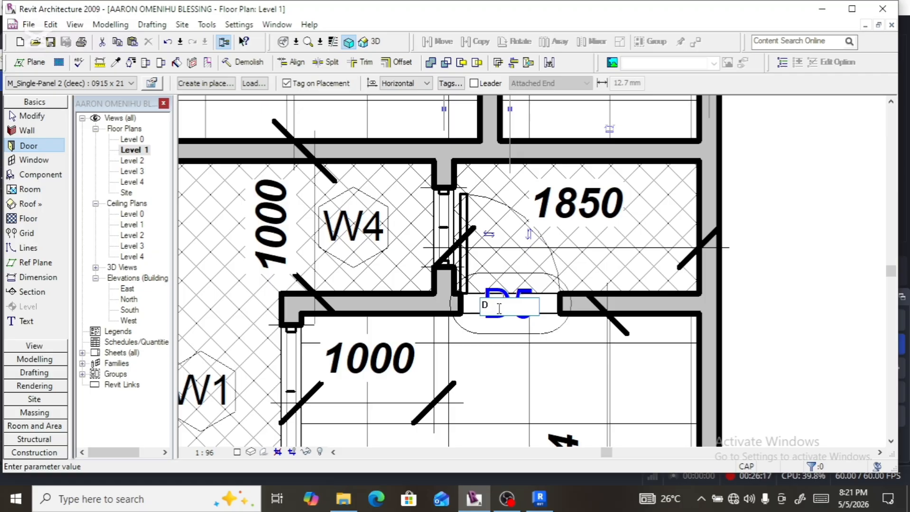
pyautogui.write('D4')
pyautogui.press('Return')
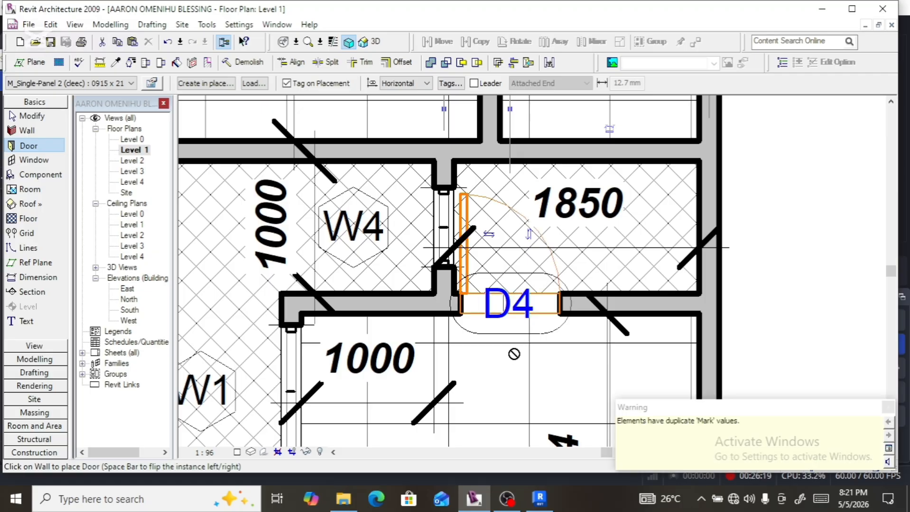
# Step: Place the same door type in the wall between the 1200 mm deep room and the 3000 mm room, and tag it D4
pyautogui.scroll(-5, 522, 314)
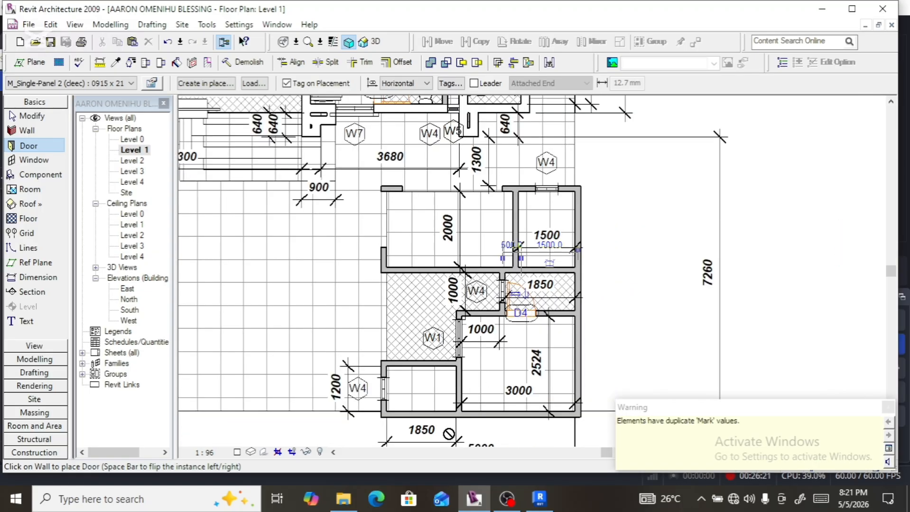
pyautogui.scroll(4, 471, 401)
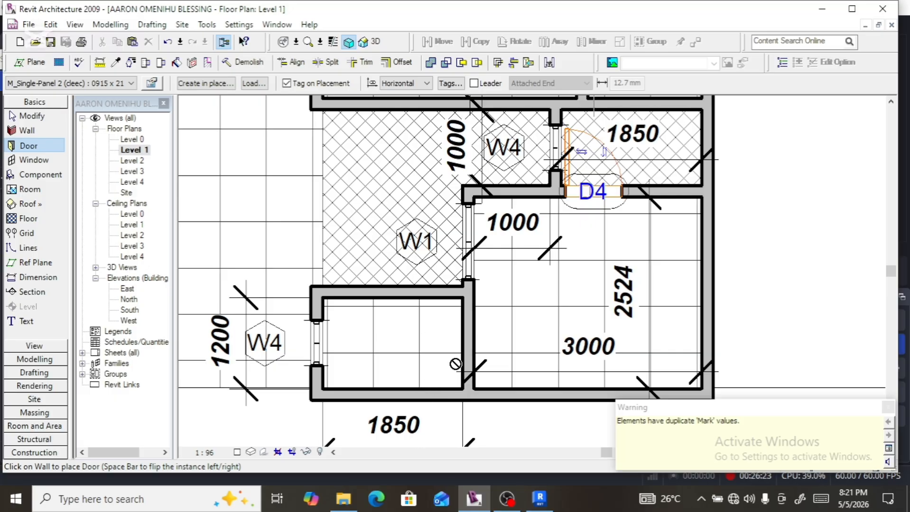
pyautogui.click(461, 338)
pyautogui.click(462, 332)
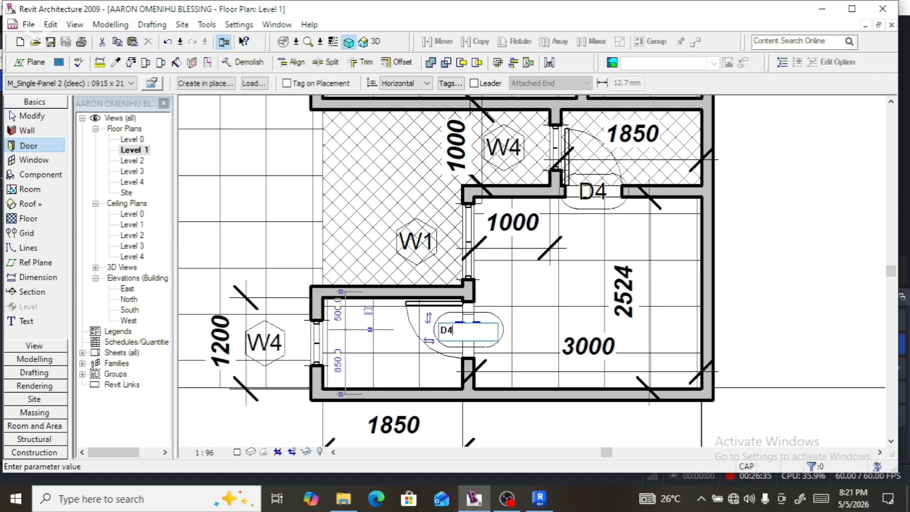
pyautogui.write('D4')
pyautogui.press('Return')
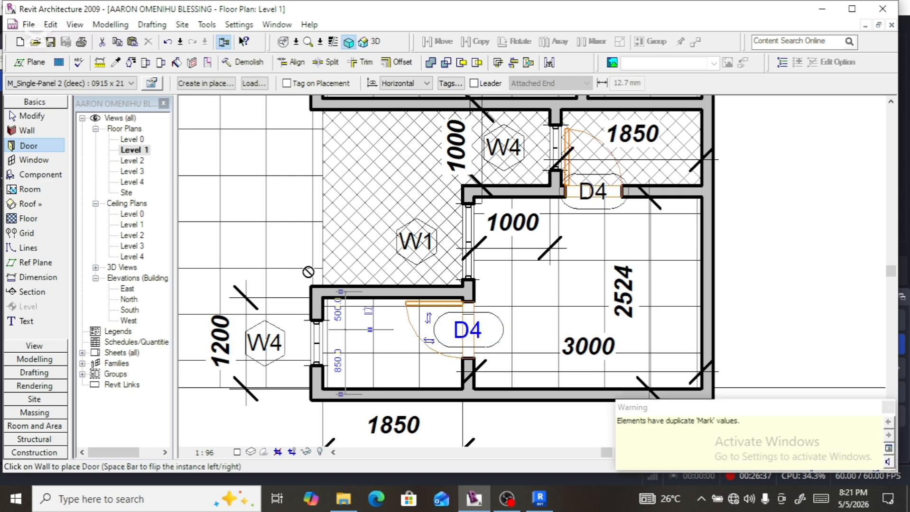
# Step: Place an M_Single-Panel 2 (deec) 0915 x 2134mm door in the 1000 mm wall segment above the 3000 mm room, swinging inward, and tag it D3
pyautogui.scroll(-2, 470, 413)
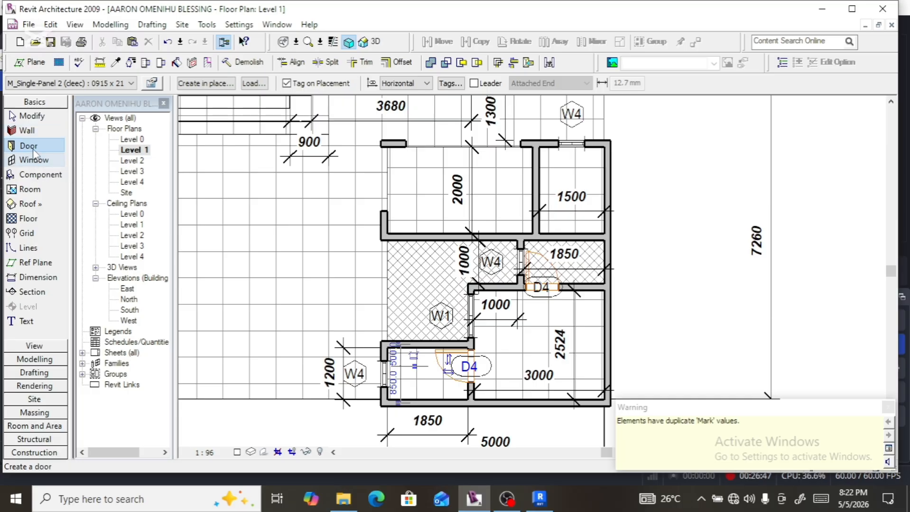
pyautogui.click(131, 83)
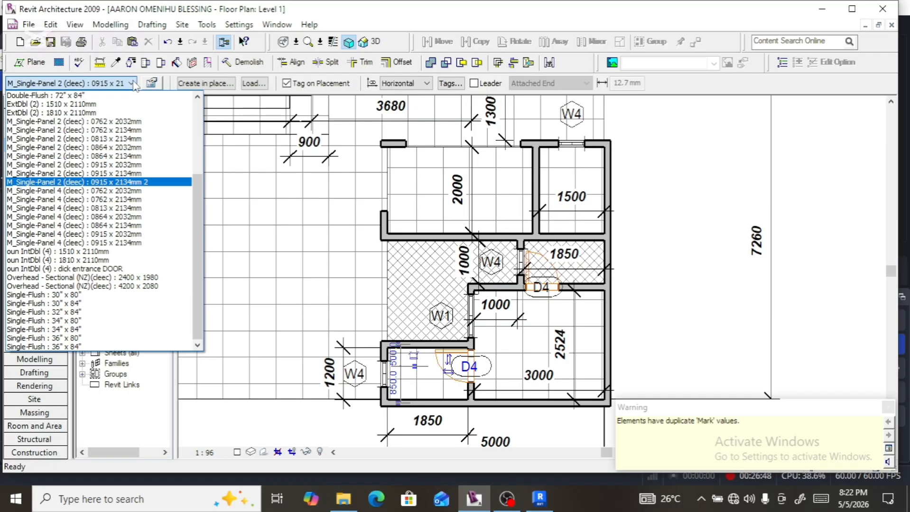
pyautogui.click(136, 173)
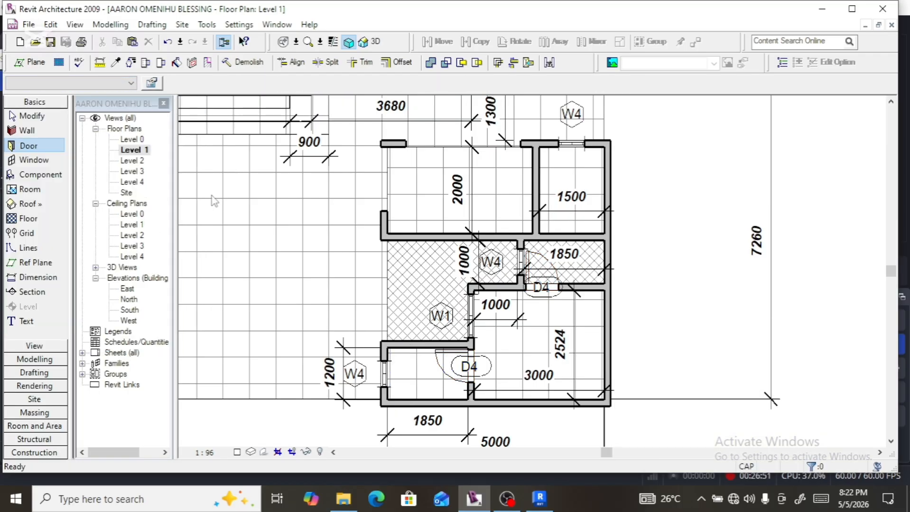
pyautogui.scroll(2, 456, 236)
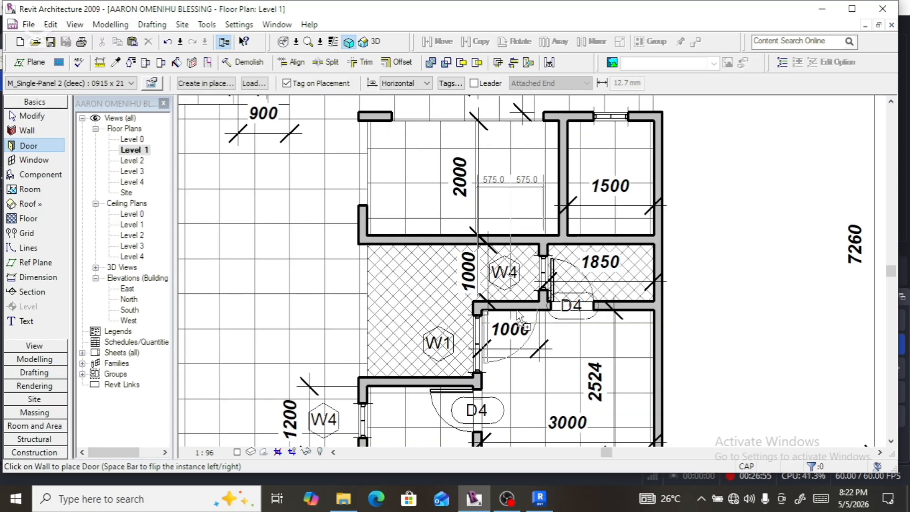
pyautogui.scroll(2, 517, 307)
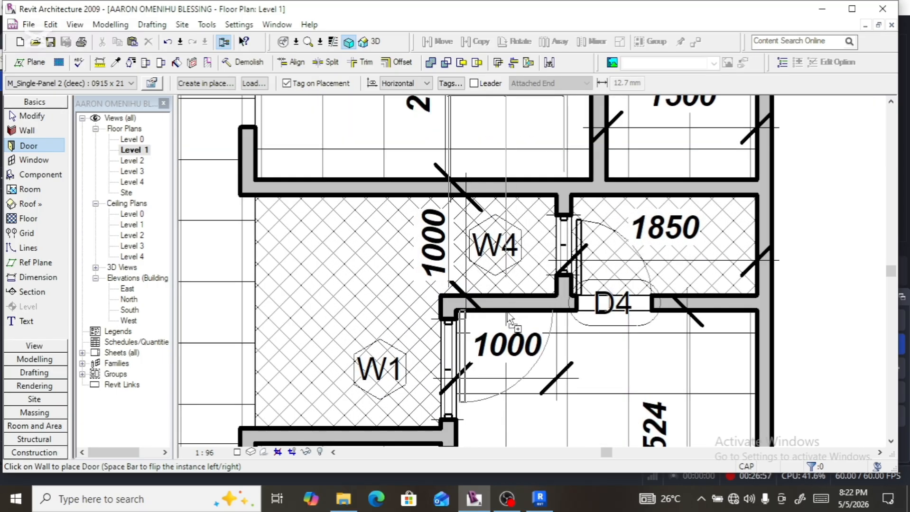
pyautogui.click(506, 304)
pyautogui.click(506, 303)
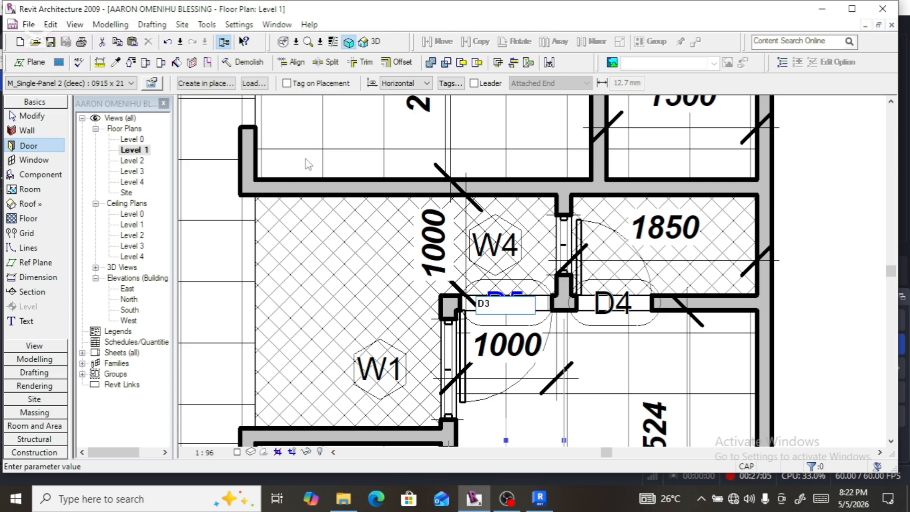
pyautogui.press('Return')
# Step: Place another 0915 x 2134mm door in the lower wall of the 2000 mm deep room, opening into that room, and tag it D3
pyautogui.scroll(-2, 352, 209)
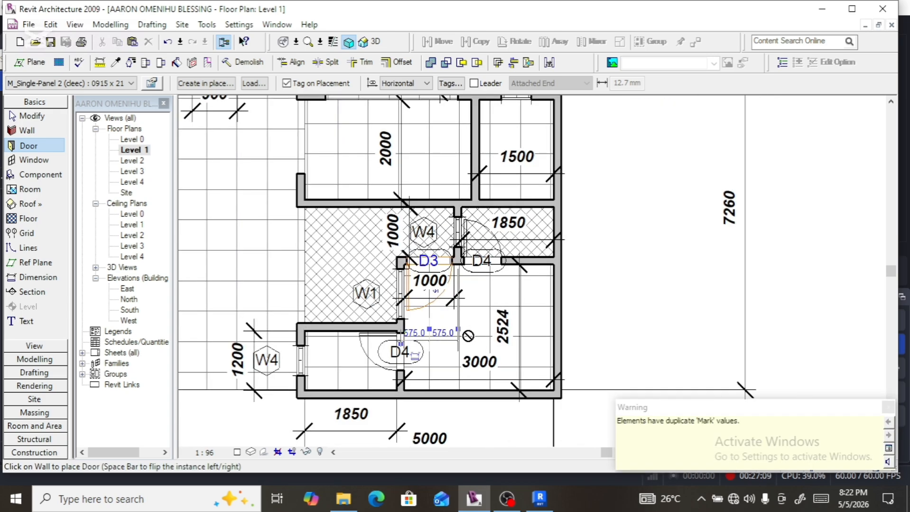
pyautogui.scroll(-2, 467, 336)
pyautogui.scroll(2, 449, 254)
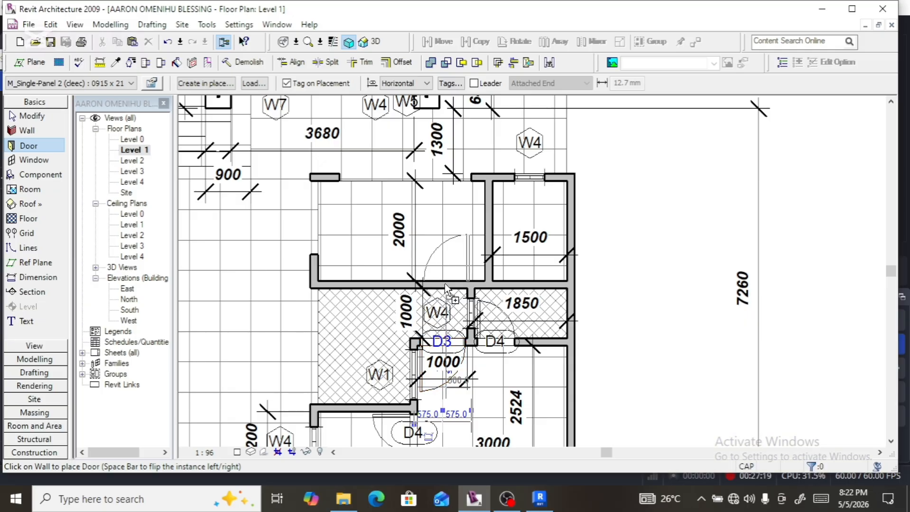
pyautogui.click(446, 284)
pyautogui.scroll(2, 458, 285)
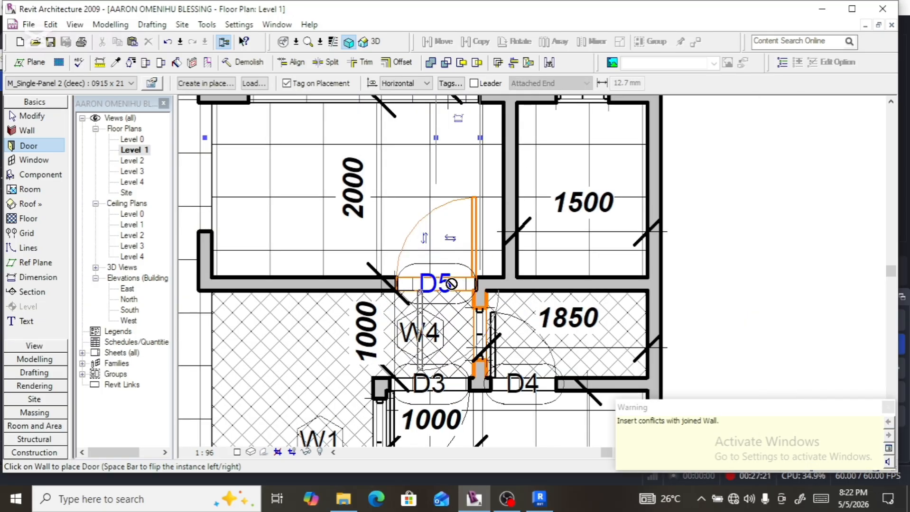
pyautogui.click(450, 283)
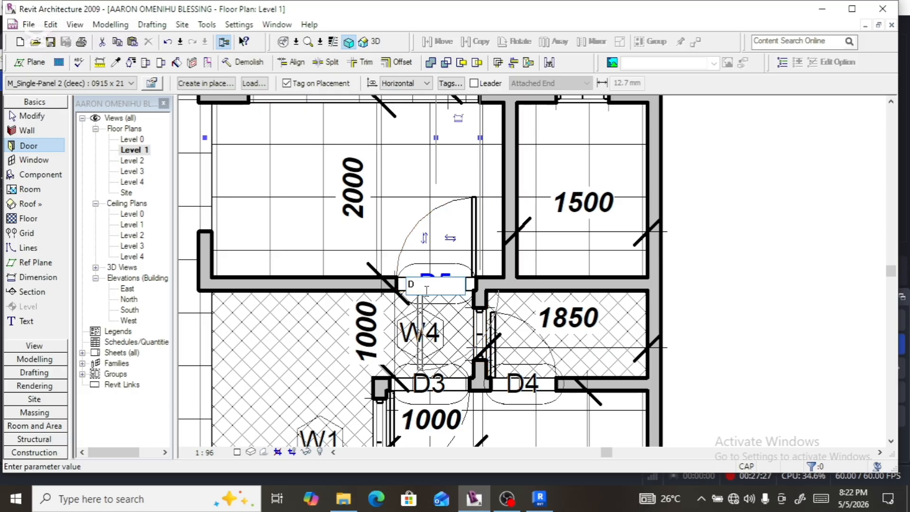
pyautogui.write('D3')
pyautogui.press('Return')
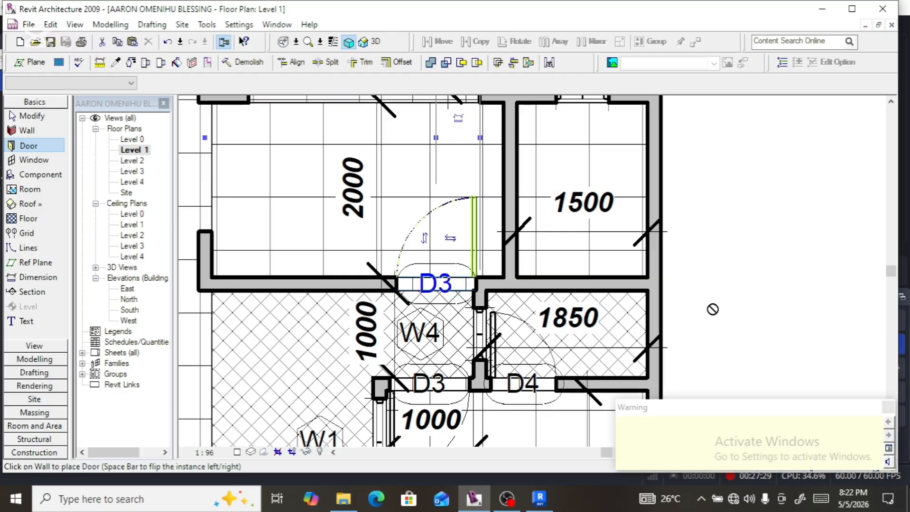
pyautogui.press('Escape')
pyautogui.press('Escape')
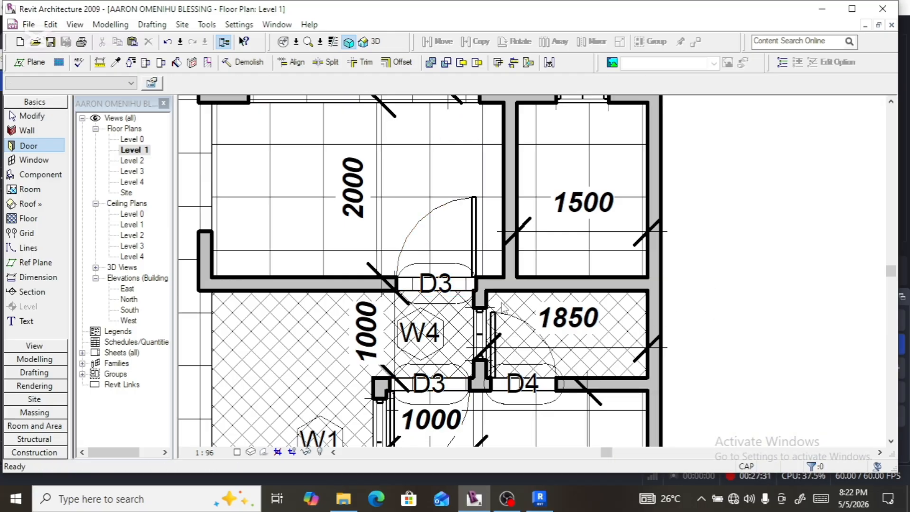
# Step: Nudge the D3 door in the 2000 mm deep room's lower wall to the left, to the 540 mm offset
pyautogui.click(448, 285)
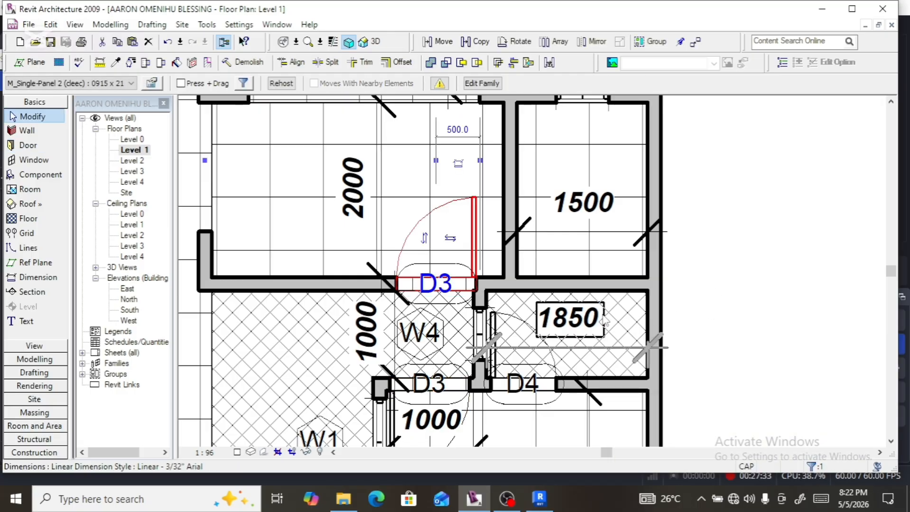
pyautogui.press('Left')
pyautogui.press('Left')
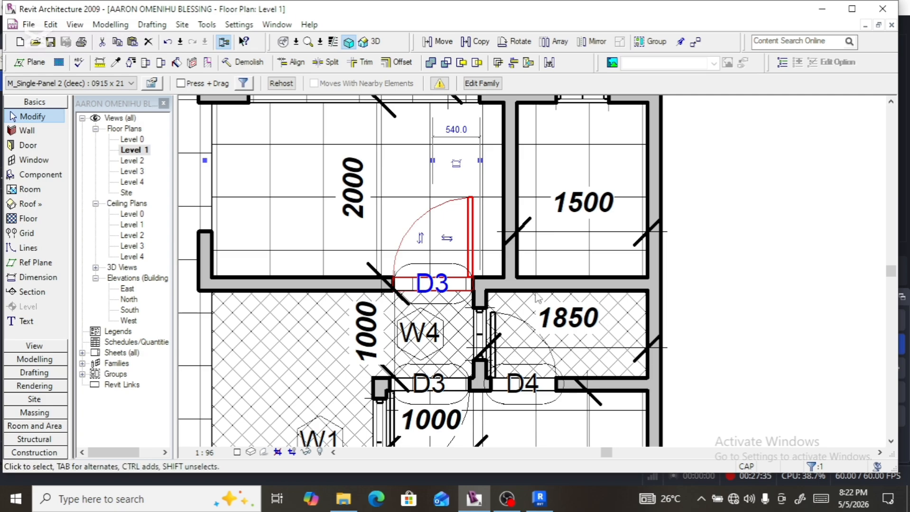
pyautogui.scroll(-1, 612, 337)
pyautogui.click(716, 350)
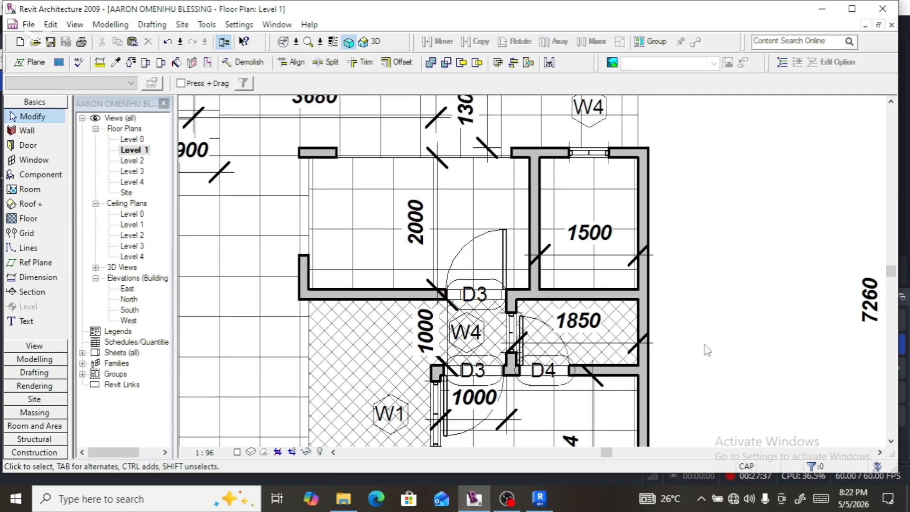
# Step: Place an M_Single-Panel 2 door in the wall between the 2000 mm deep room and the 1500 mm room, swinging into the 1500 mm room
pyautogui.scroll(-2, 617, 294)
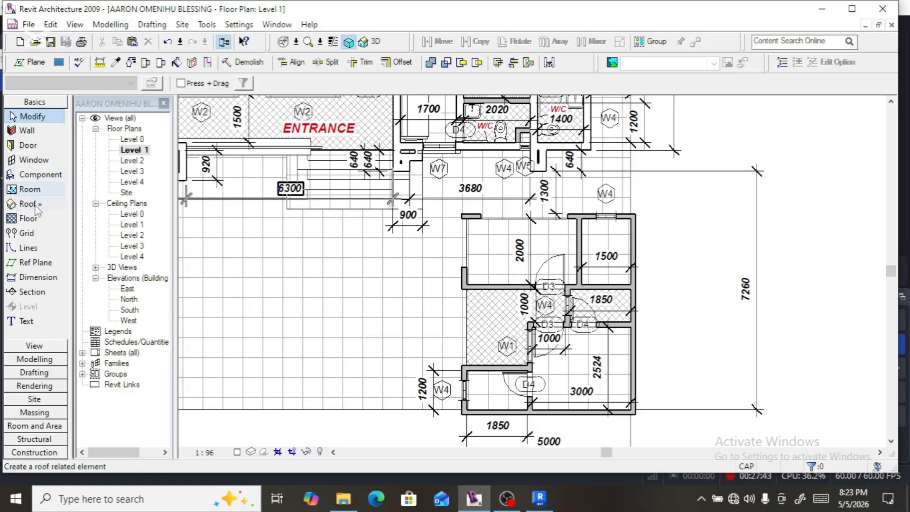
pyautogui.click(29, 145)
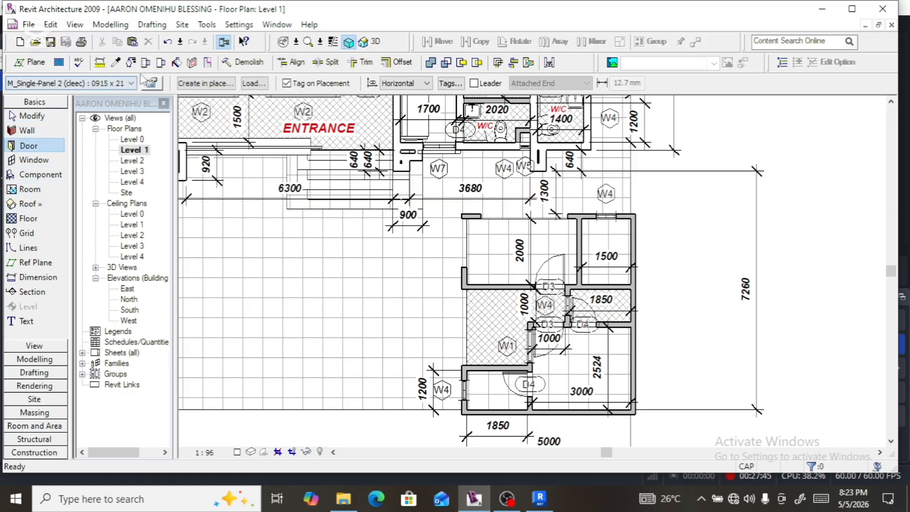
pyautogui.click(131, 83)
pyautogui.click(140, 185)
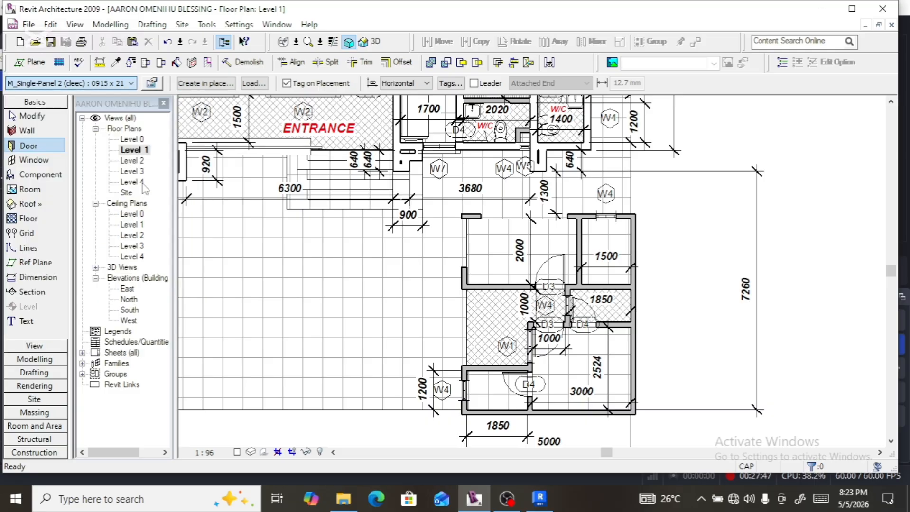
pyautogui.scroll(2, 585, 272)
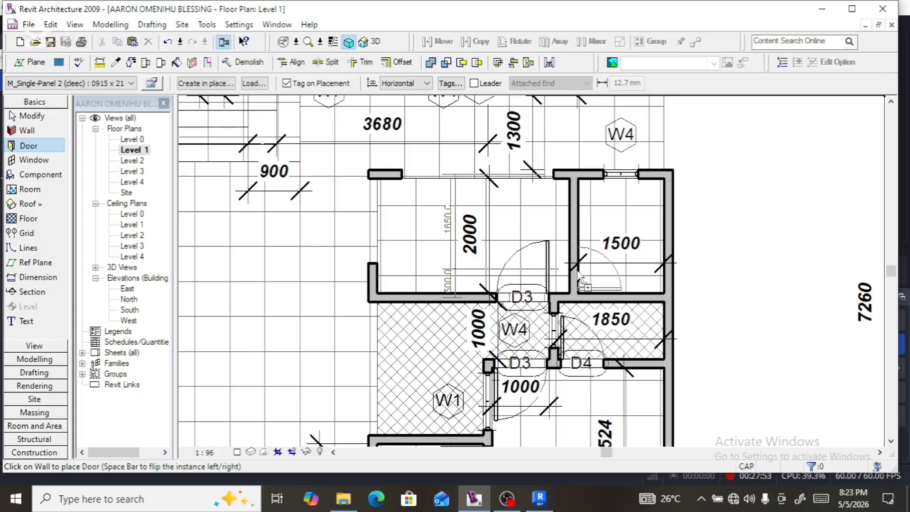
pyautogui.click(575, 271)
pyautogui.scroll(4, 580, 285)
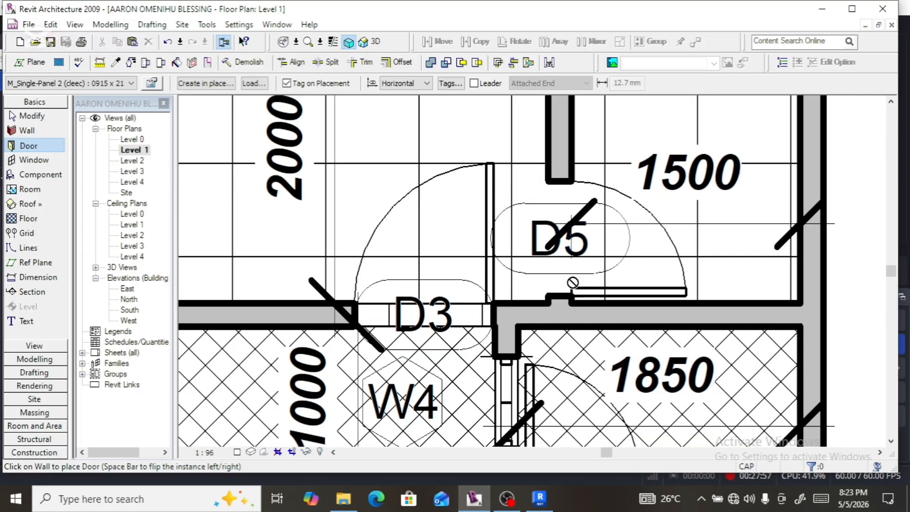
# Step: Nudge the new door in the 1500 mm room's wall down to the 460 mm offset and tag it D4
pyautogui.press('Escape')
pyautogui.click(572, 281)
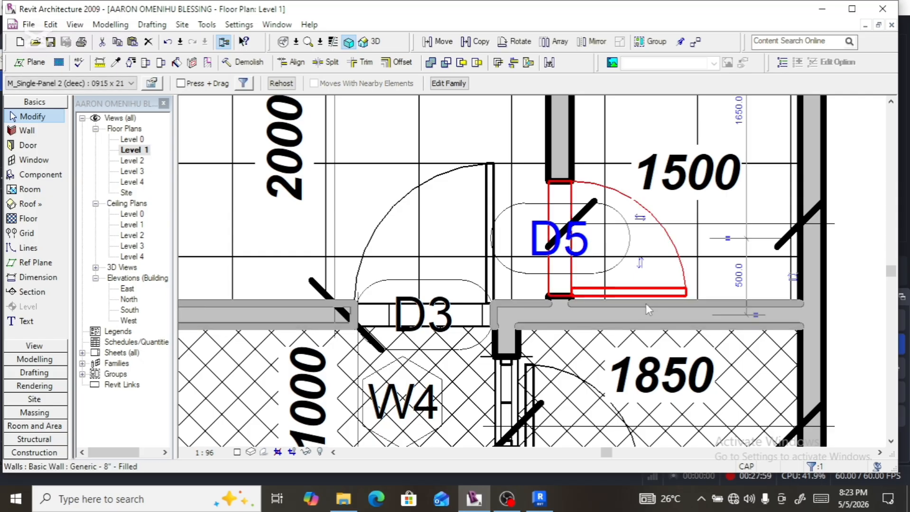
pyautogui.press('Down')
pyautogui.press('Down')
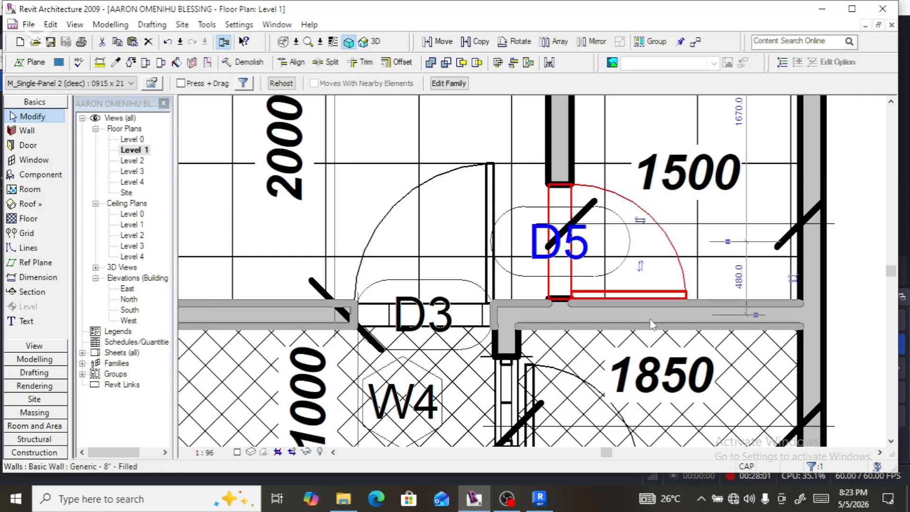
pyautogui.click(582, 251)
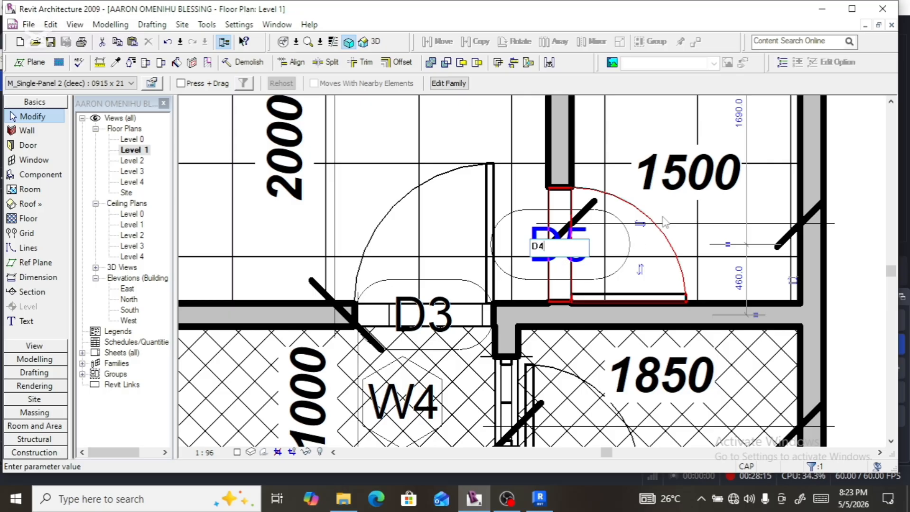
pyautogui.press('Return')
pyautogui.scroll(-5, 664, 222)
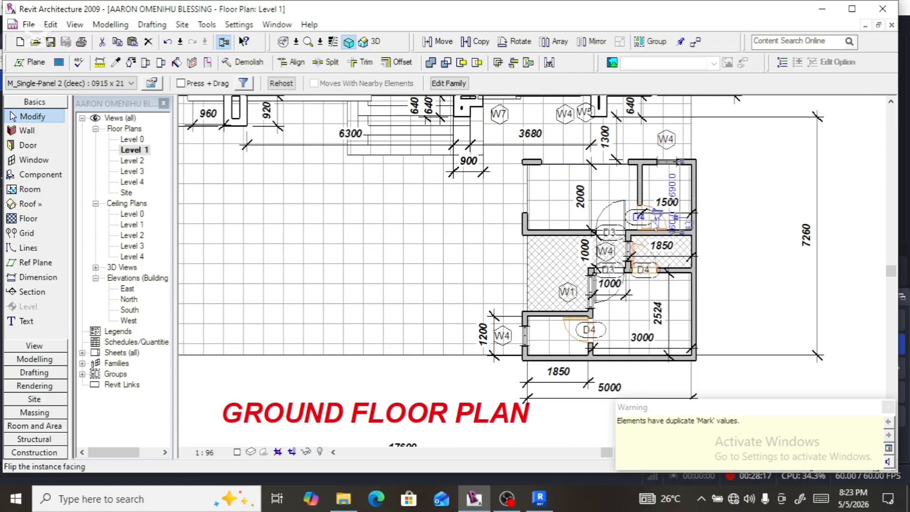
pyautogui.click(742, 283)
pyautogui.scroll(-2, 742, 283)
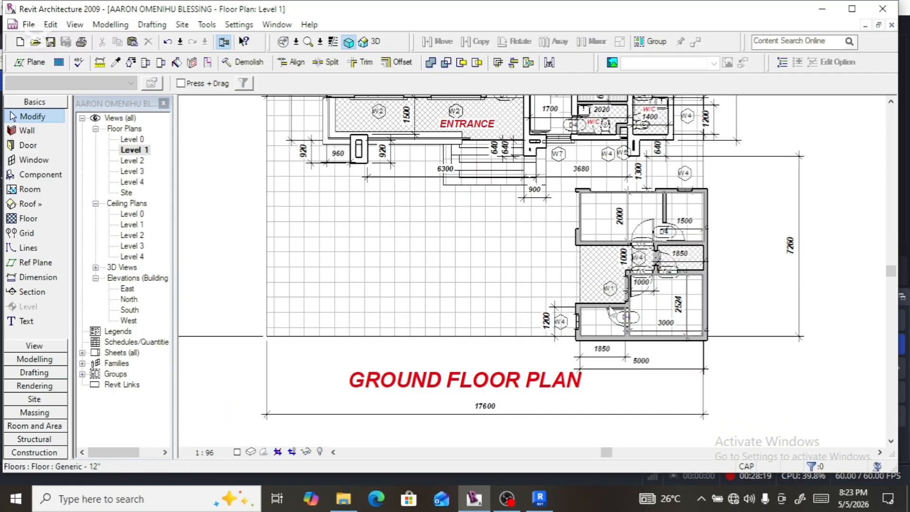
# Step: Copy the double bed from the visitor room to the empty area outside the outbuilding's right wall
pyautogui.scroll(2, 609, 309)
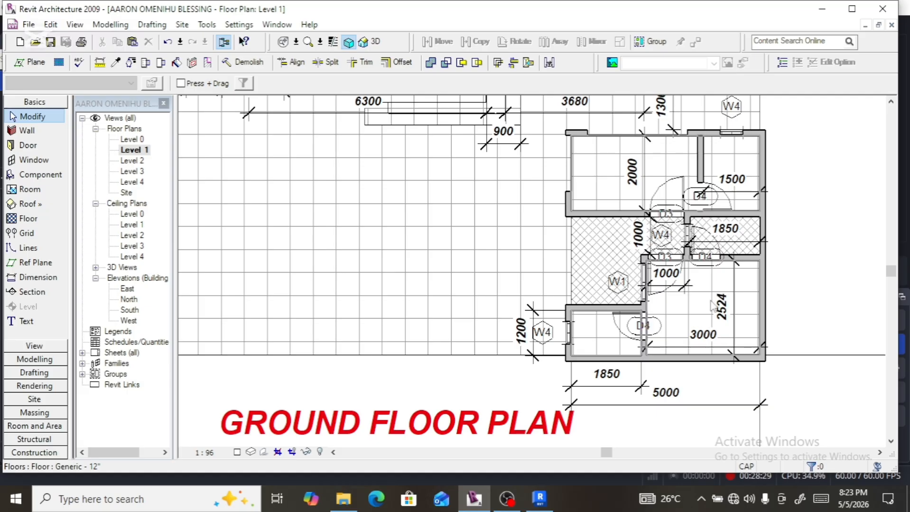
pyautogui.hscroll(1, 157, 288)
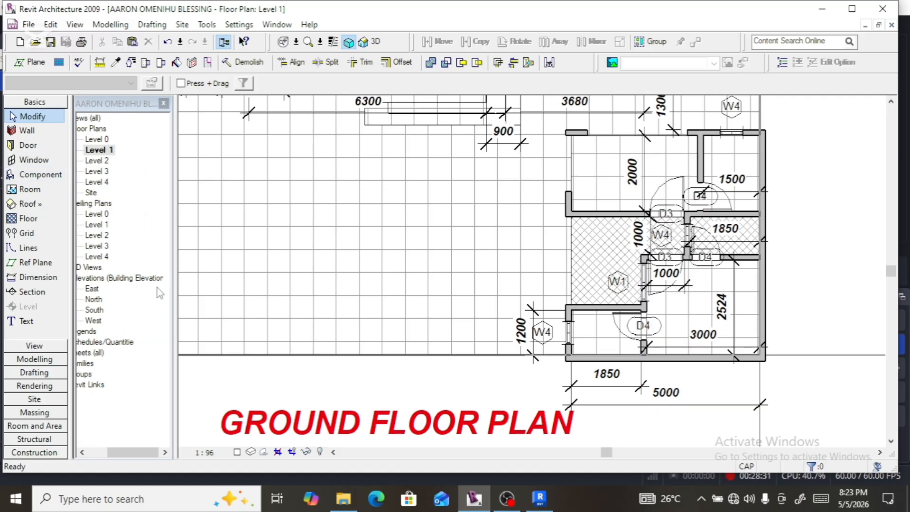
pyautogui.scroll(-2, 273, 366)
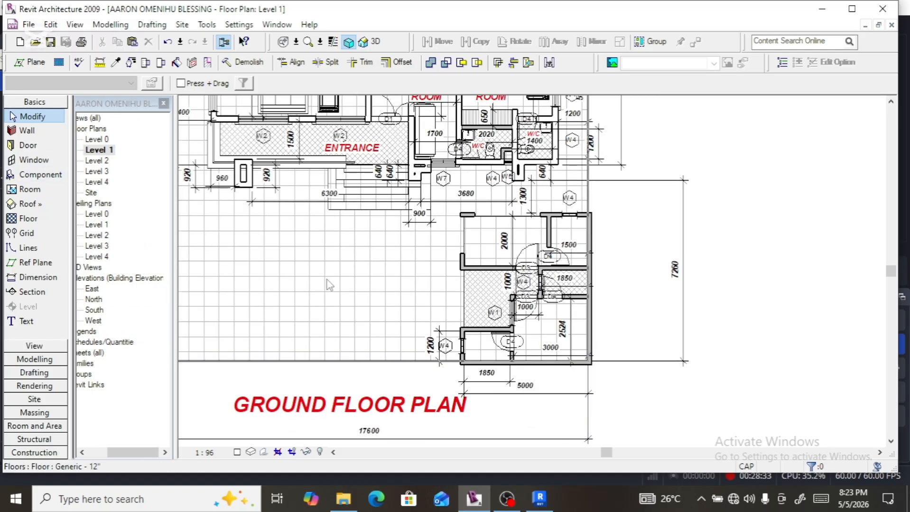
pyautogui.scroll(-1, 437, 152)
pyautogui.scroll(2, 438, 151)
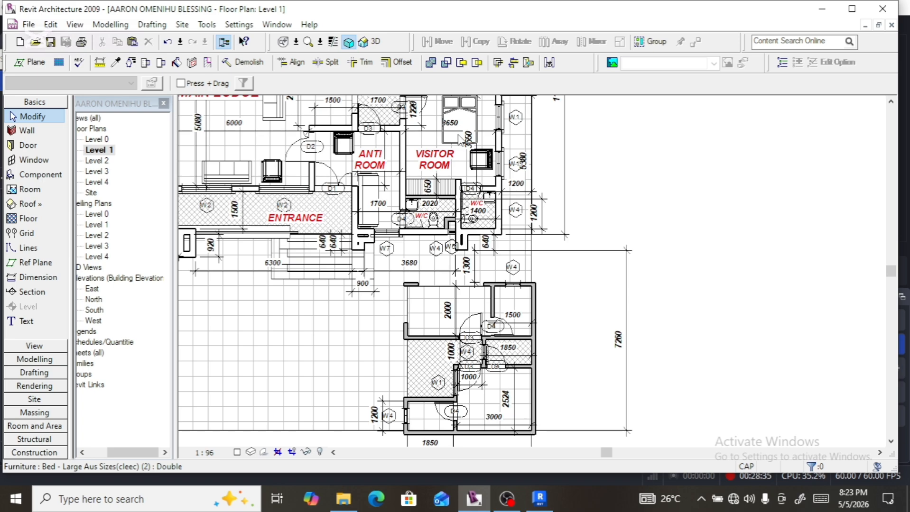
pyautogui.click(458, 137)
pyautogui.click(476, 41)
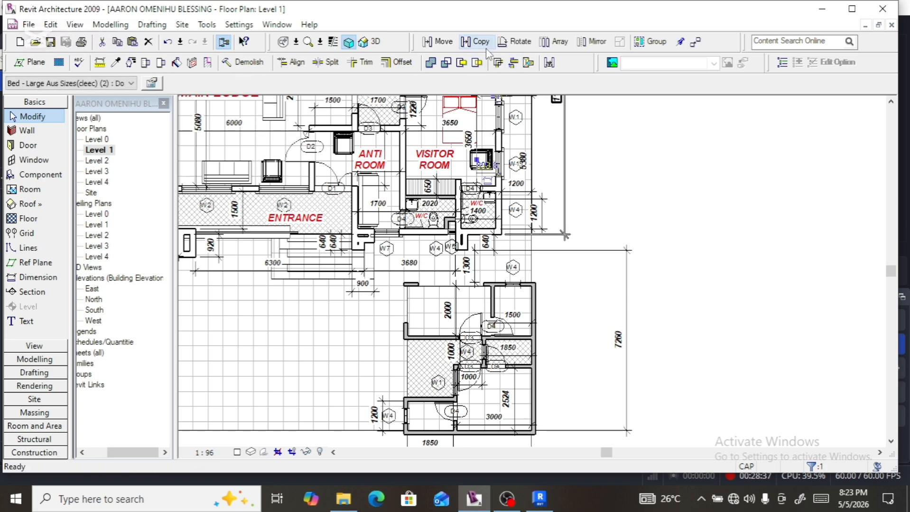
pyautogui.click(459, 101)
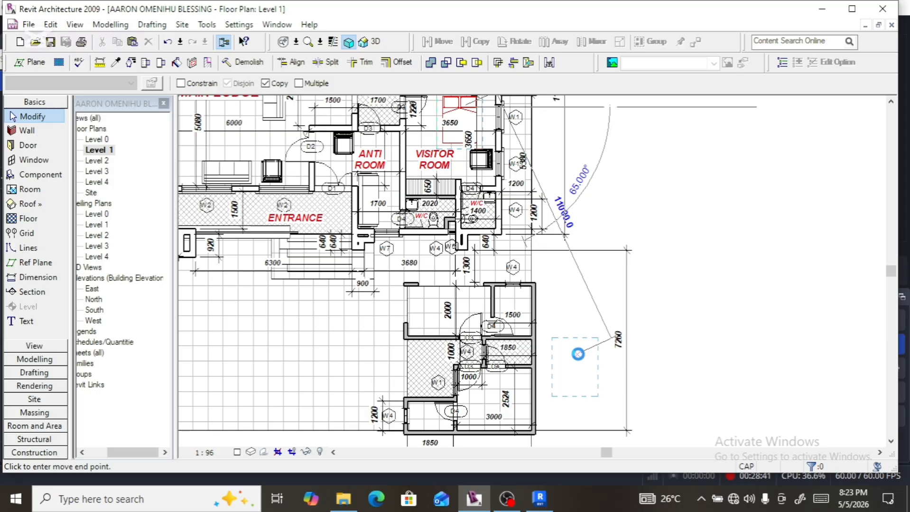
pyautogui.click(579, 352)
pyautogui.scroll(3, 521, 433)
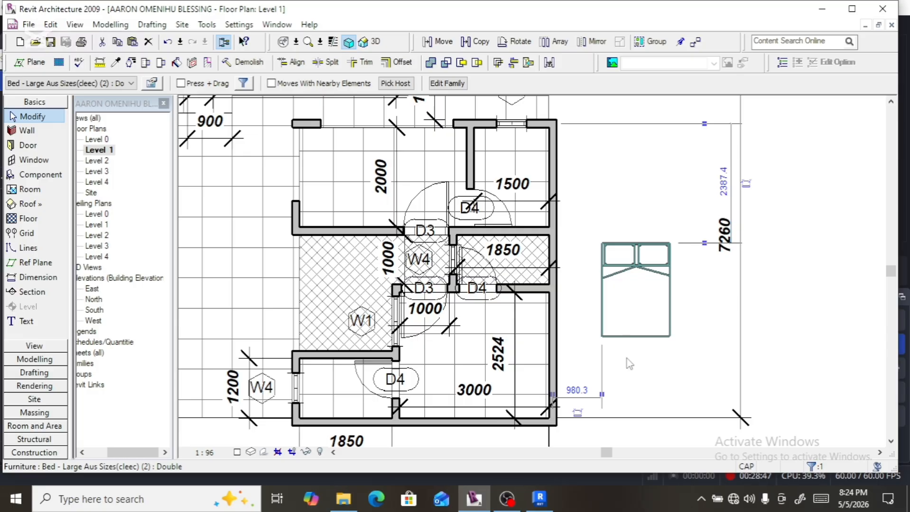
pyautogui.click(516, 44)
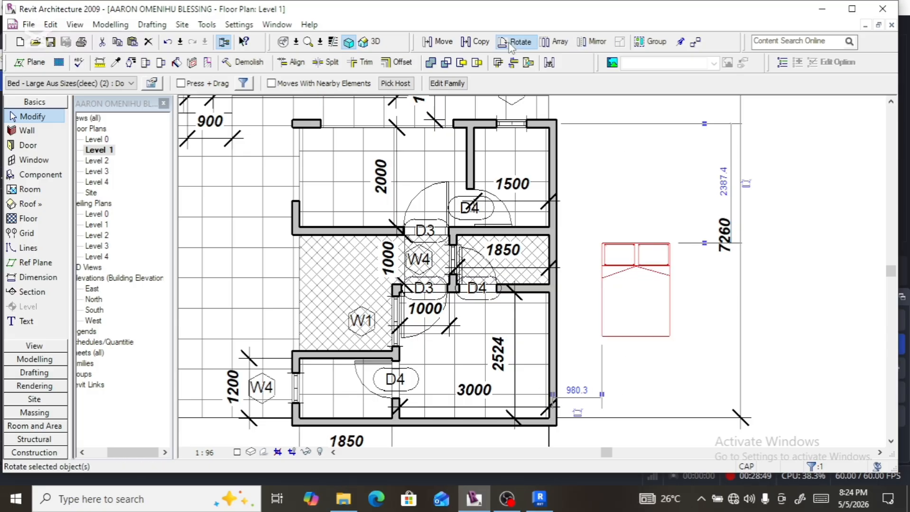
pyautogui.click(638, 163)
pyautogui.click(638, 163)
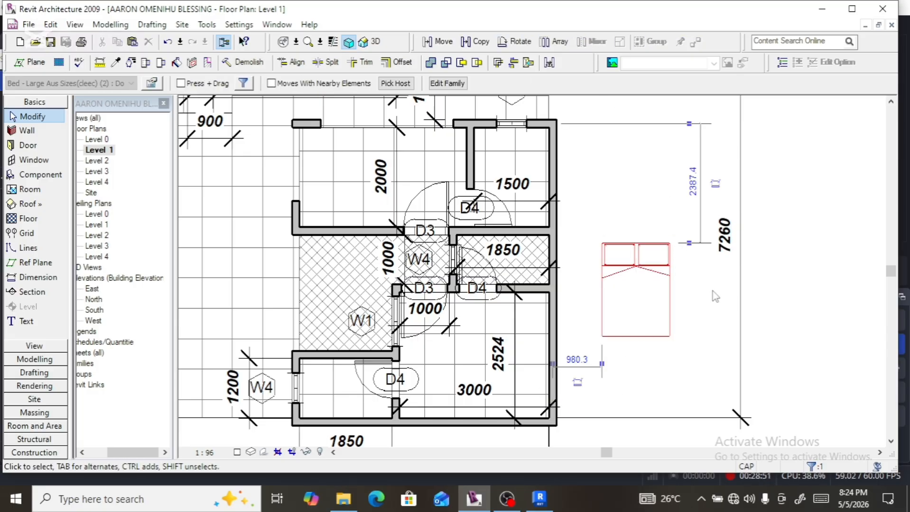
# Step: Rotate the copied bed 90 degrees clockwise so its pillows face right
pyautogui.click(522, 44)
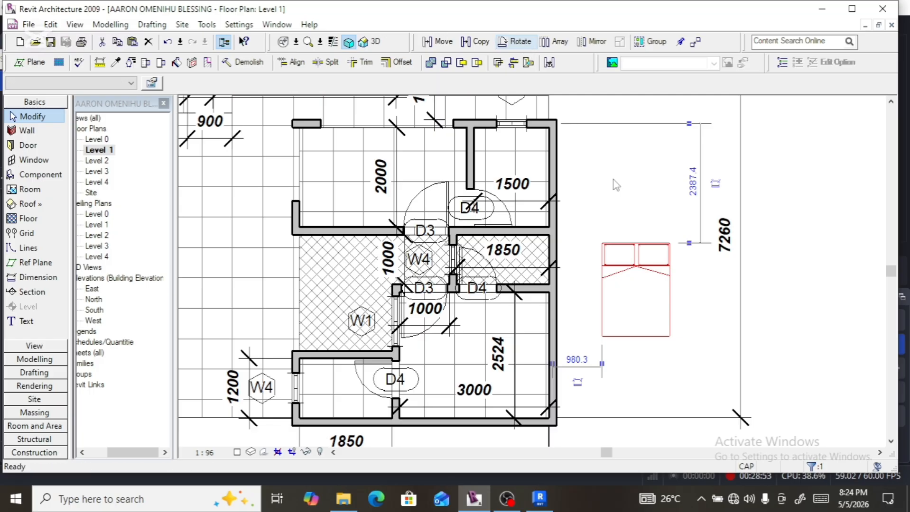
pyautogui.click(637, 190)
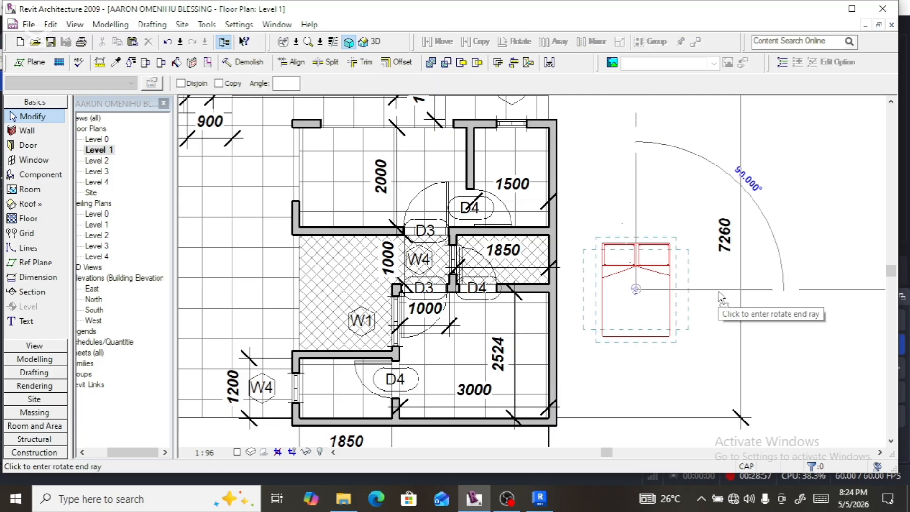
pyautogui.click(719, 292)
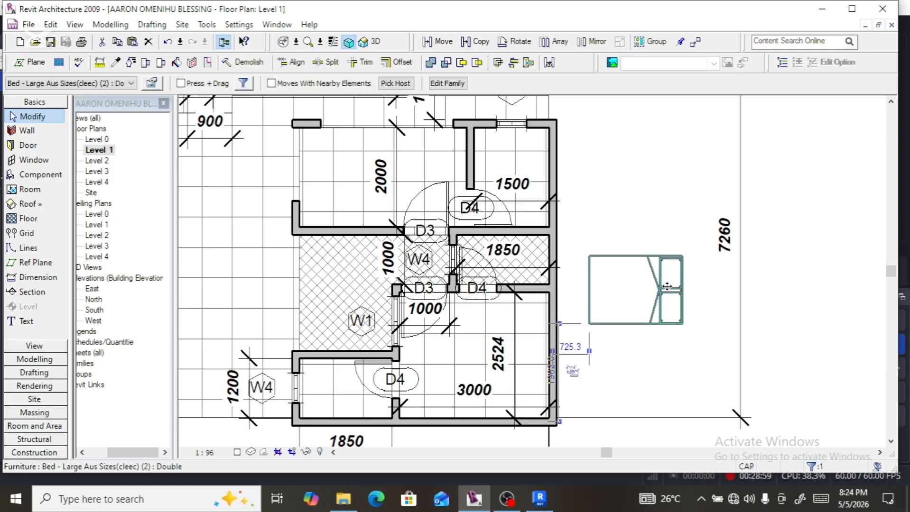
# Step: Move the rotated bed into the 3000 mm room and nudge it right until its head is close to the outer wall
pyautogui.moveTo(666, 286); pyautogui.dragTo(511, 355)
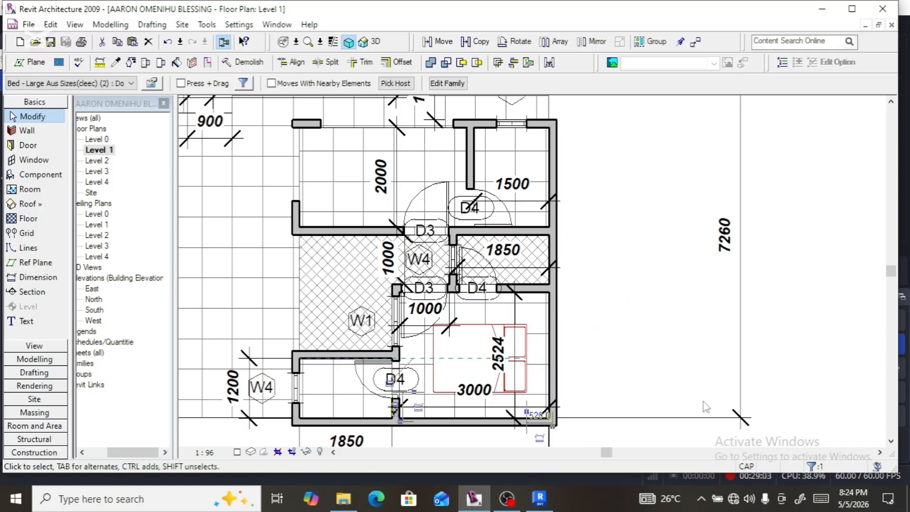
pyautogui.press('Right')
pyautogui.press('Right')
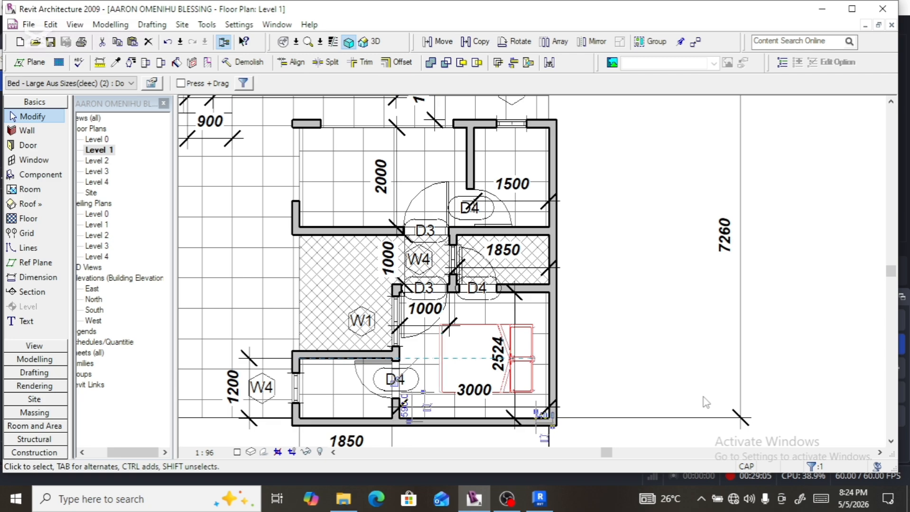
pyautogui.press('Right')
pyautogui.press('Right')
pyautogui.press('Right')
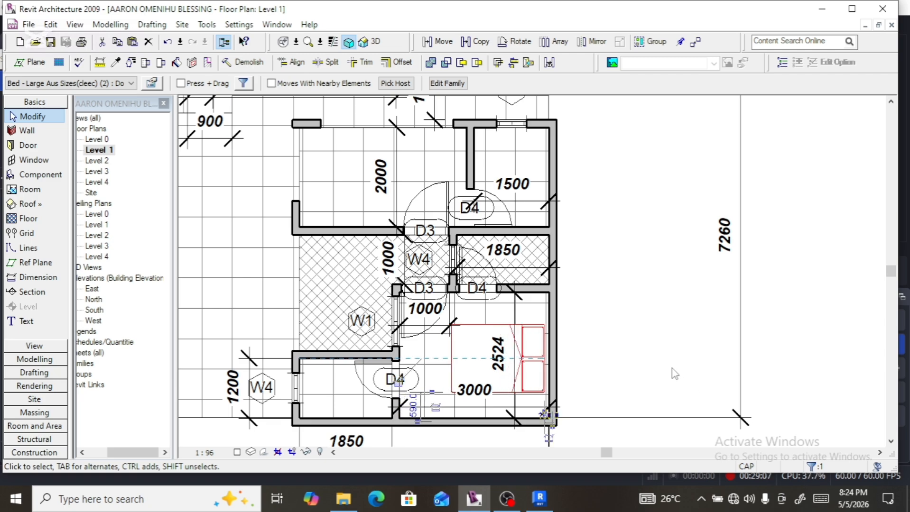
pyautogui.click(662, 362)
# Step: Examine the outbuilding's rooms and doors alongside the neighbouring W/C and entrance areas of the main building
pyautogui.scroll(-3, 663, 362)
pyautogui.scroll(2, 594, 236)
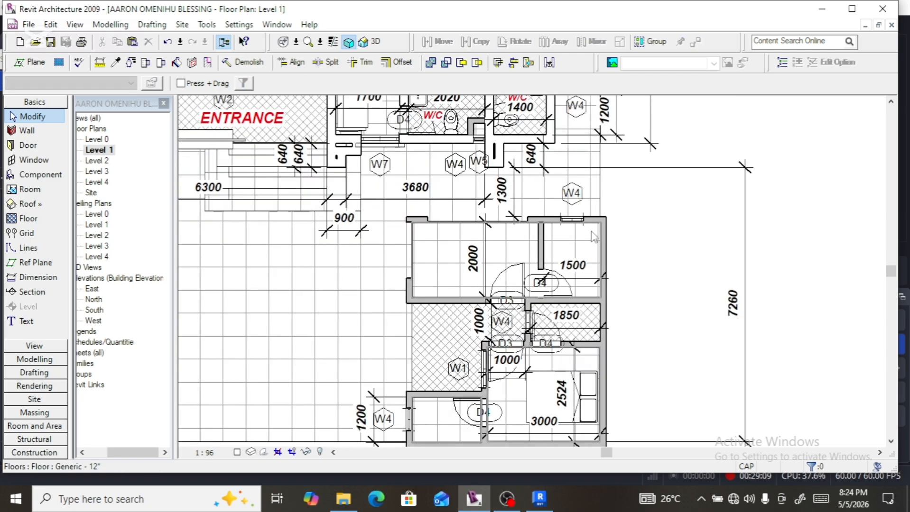
pyautogui.scroll(1, 642, 269)
pyautogui.scroll(-1, 646, 266)
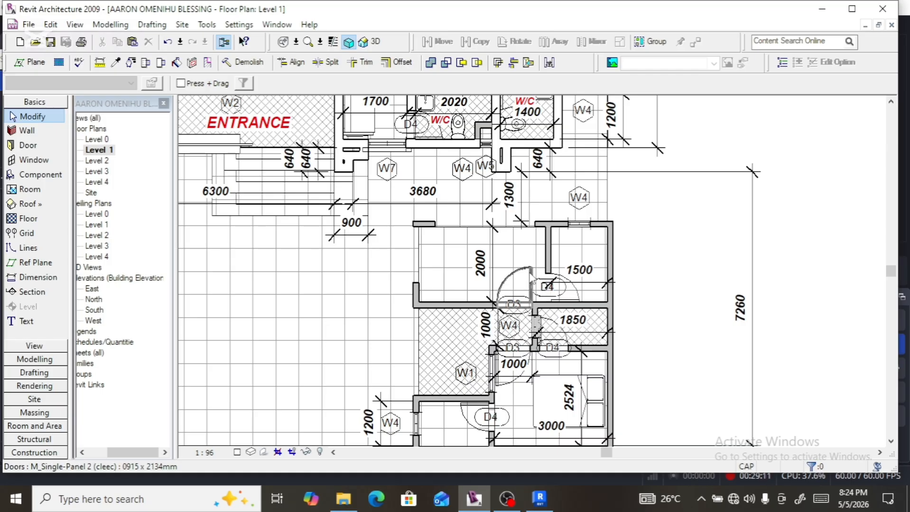
pyautogui.scroll(-1, 530, 273)
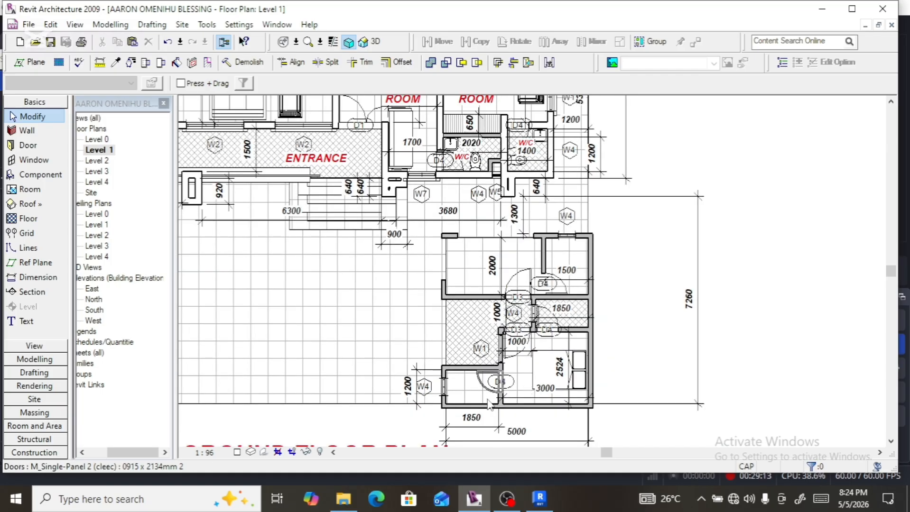
pyautogui.scroll(2, 489, 404)
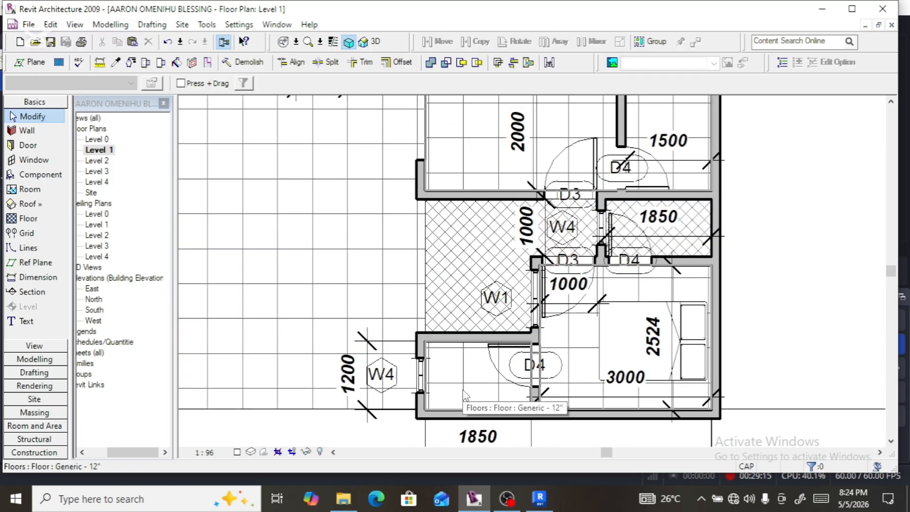
pyautogui.scroll(-1, 449, 370)
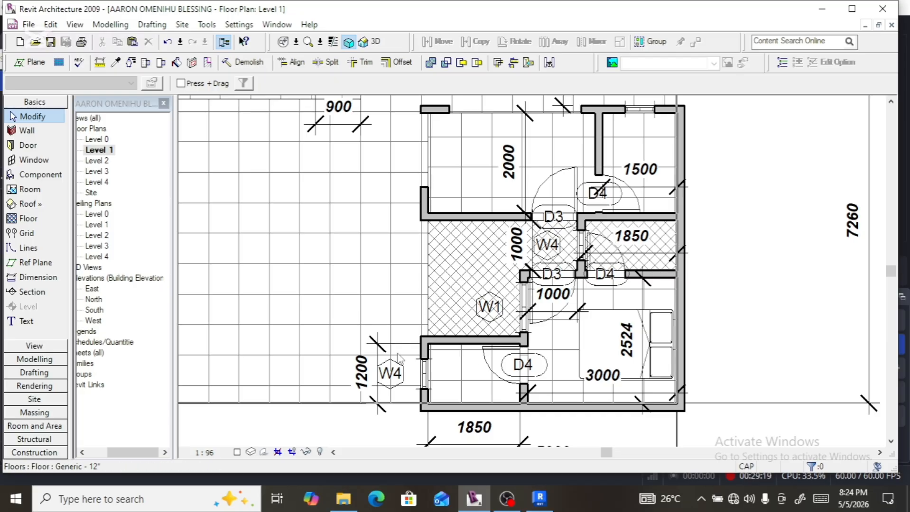
pyautogui.scroll(-1, 397, 356)
pyautogui.scroll(-1, 470, 276)
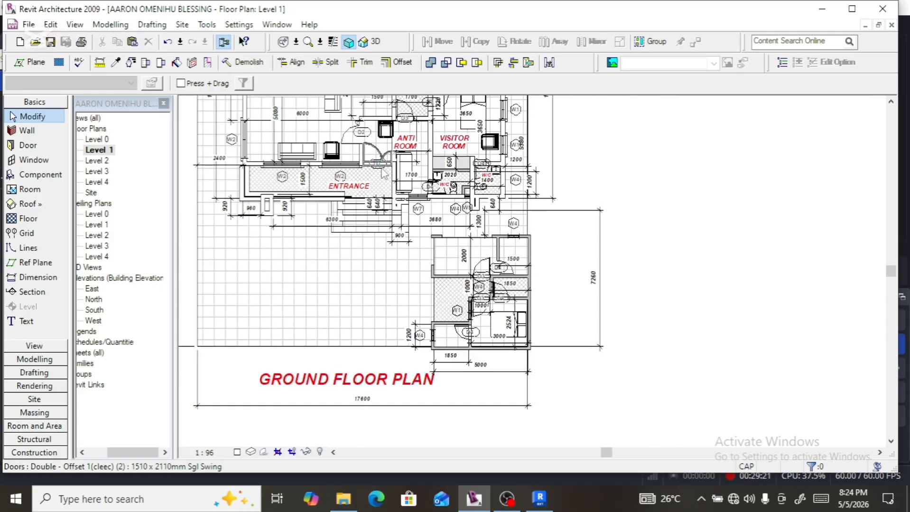
pyautogui.scroll(3, 494, 274)
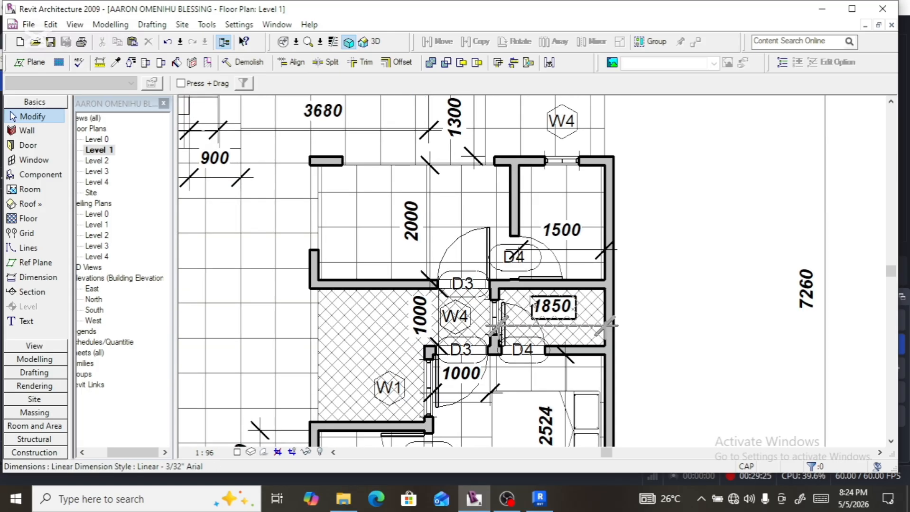
# Step: Copy the WC with cistern from the main building's W/C into the outbuilding's 1850 mm room, near its outer wall
pyautogui.scroll(-1, 489, 299)
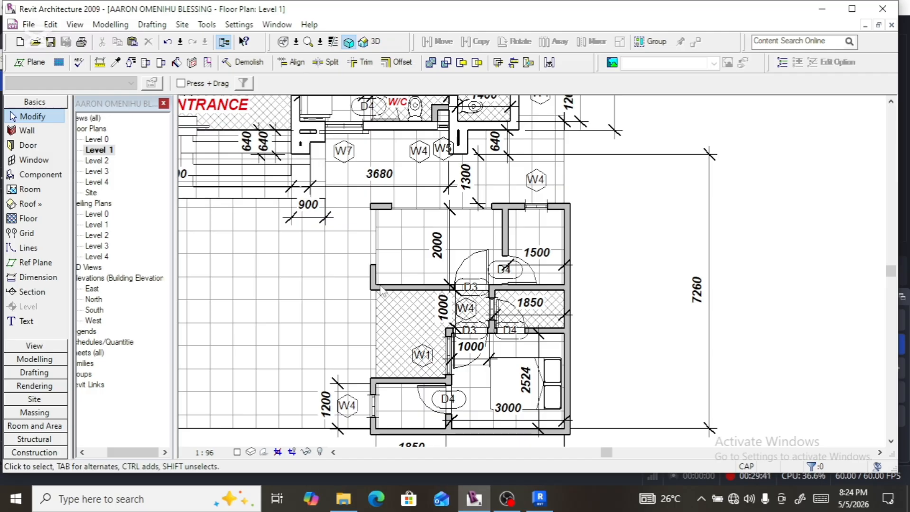
pyautogui.click(416, 107)
pyautogui.press('c')
pyautogui.press('o')
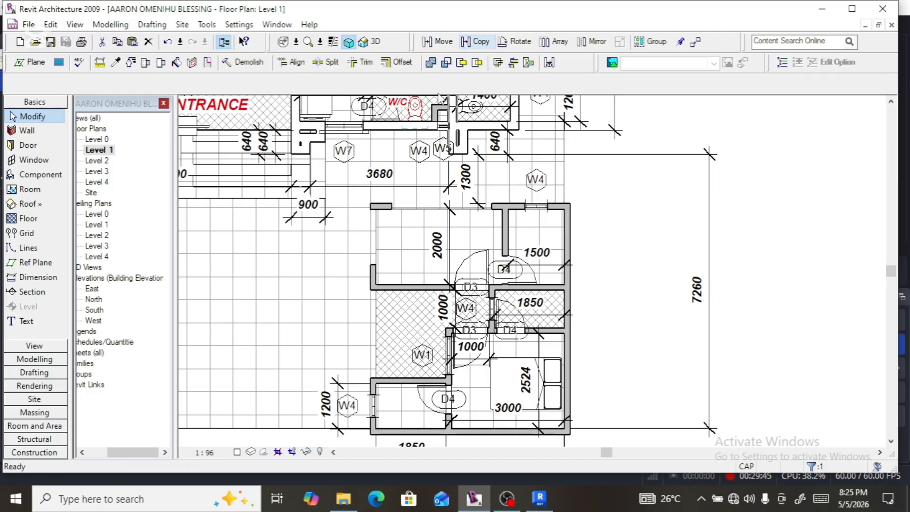
pyautogui.click(444, 98)
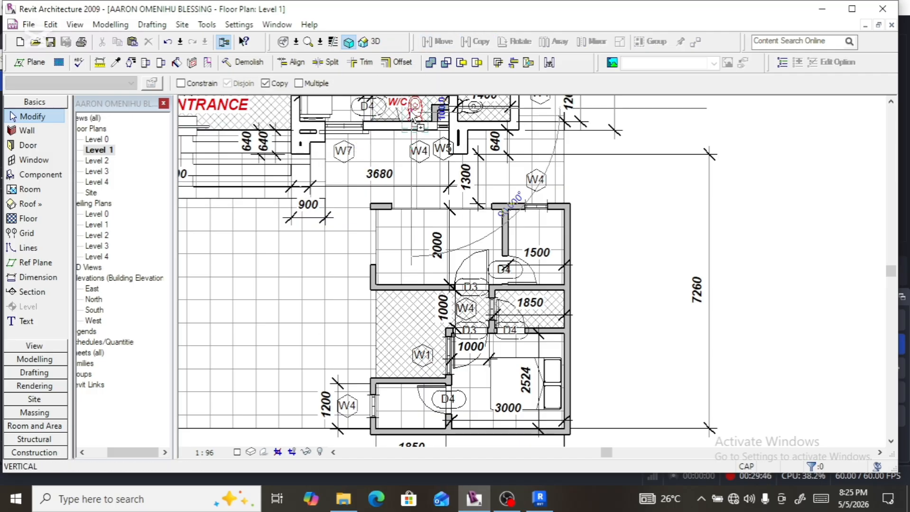
pyautogui.click(543, 302)
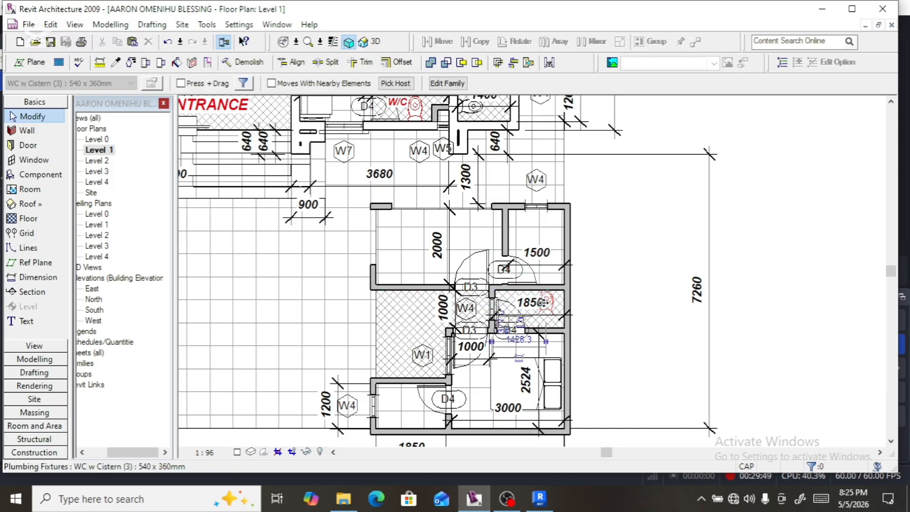
# Step: Rotate the copied WC 180 degrees so its cistern backs onto the upper wall of the 1850 mm room
pyautogui.scroll(5, 543, 302)
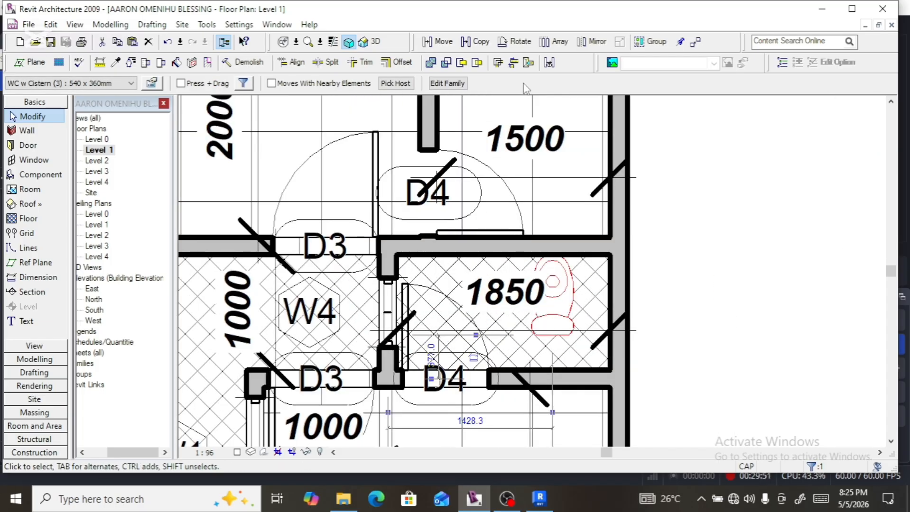
pyautogui.click(516, 41)
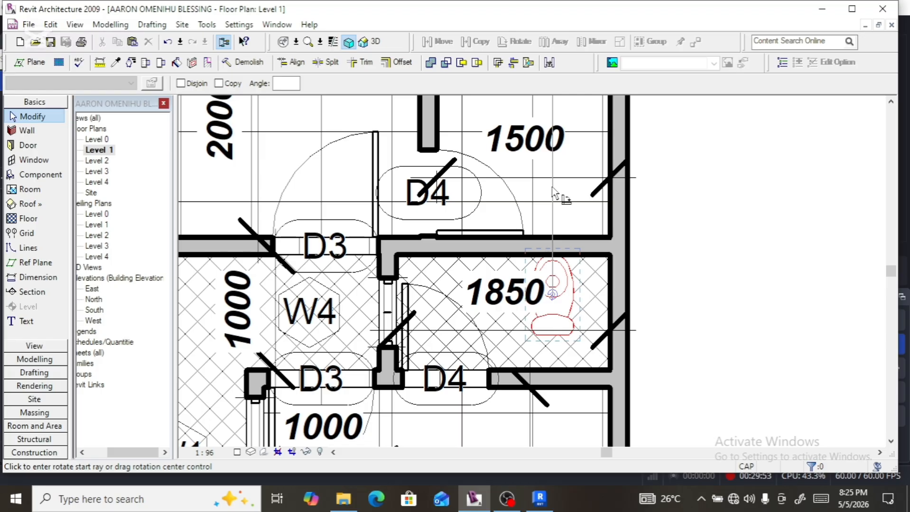
pyautogui.click(552, 189)
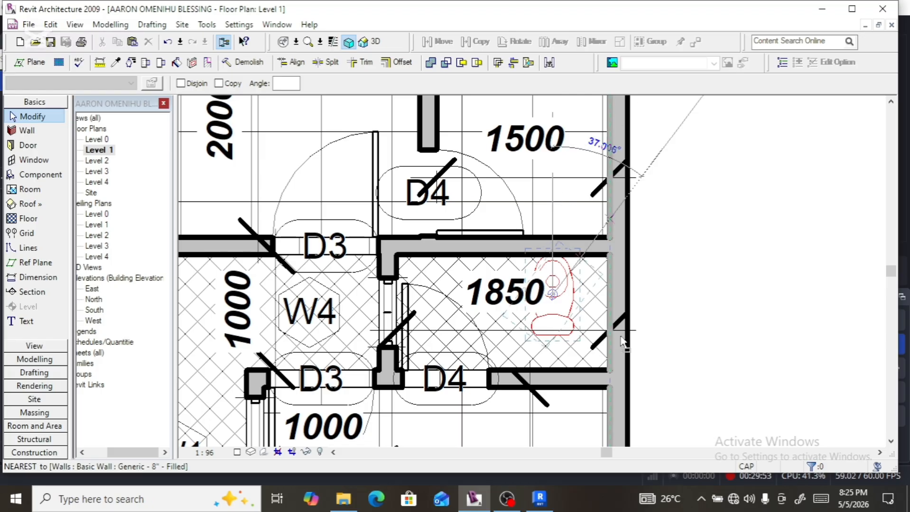
pyautogui.click(557, 425)
pyautogui.scroll(-2, 562, 429)
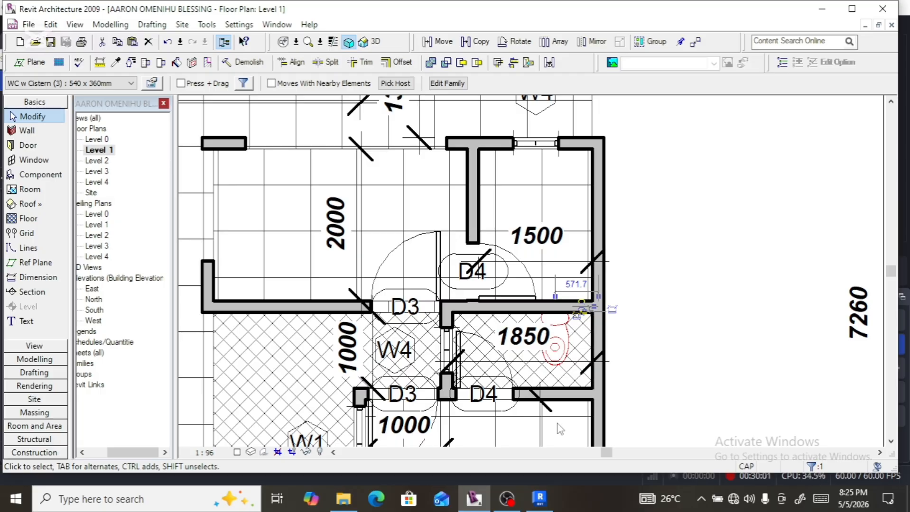
pyautogui.scroll(-2, 517, 356)
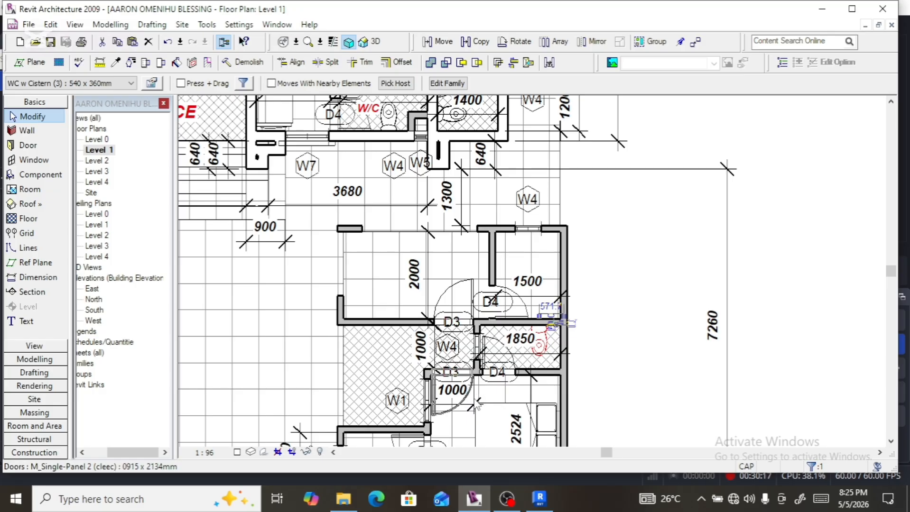
pyautogui.scroll(4, 516, 383)
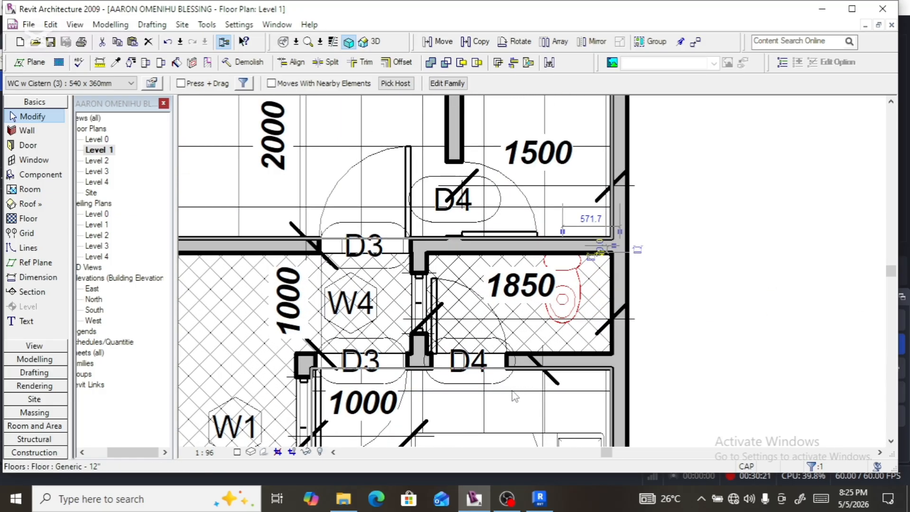
pyautogui.scroll(-2, 523, 359)
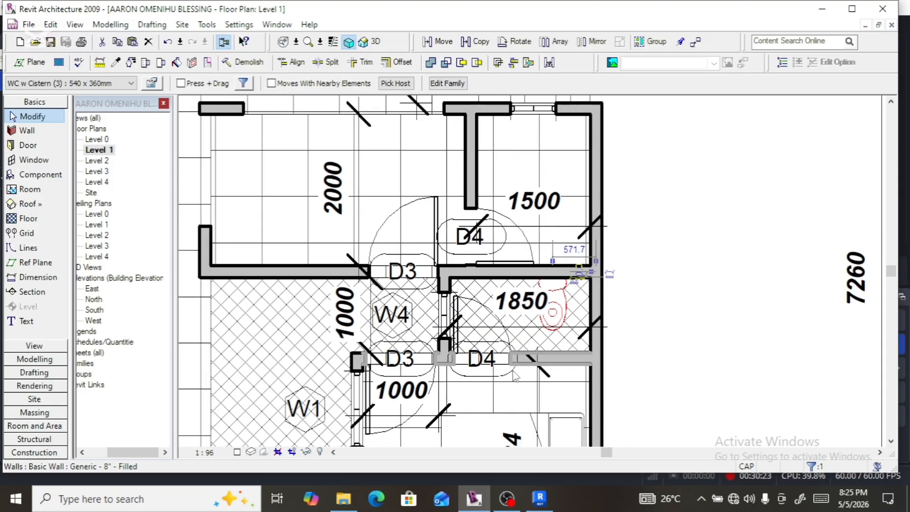
pyautogui.scroll(3, 503, 375)
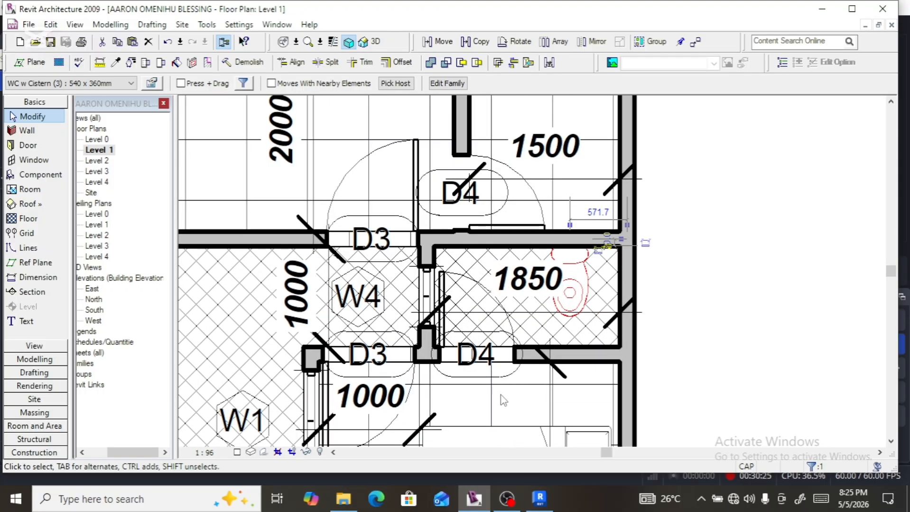
pyautogui.scroll(-2, 504, 399)
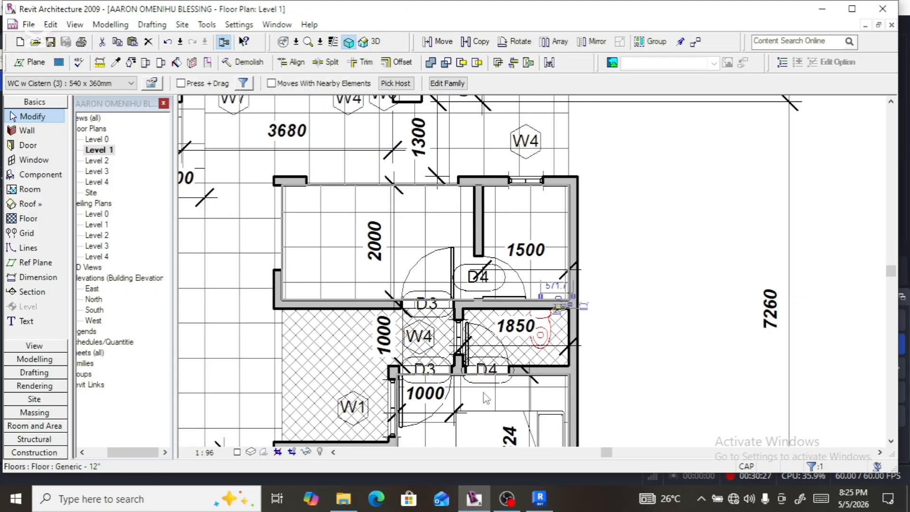
# Step: Start loading a component family and browse to the Basins and Sinks folder under LIBRARY 1, Plumbing Fixtures
pyautogui.click(26, 174)
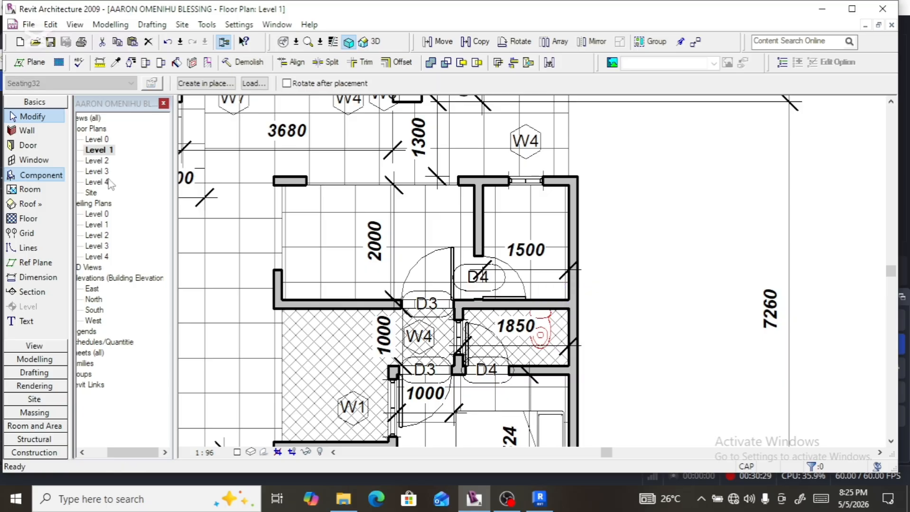
pyautogui.click(260, 86)
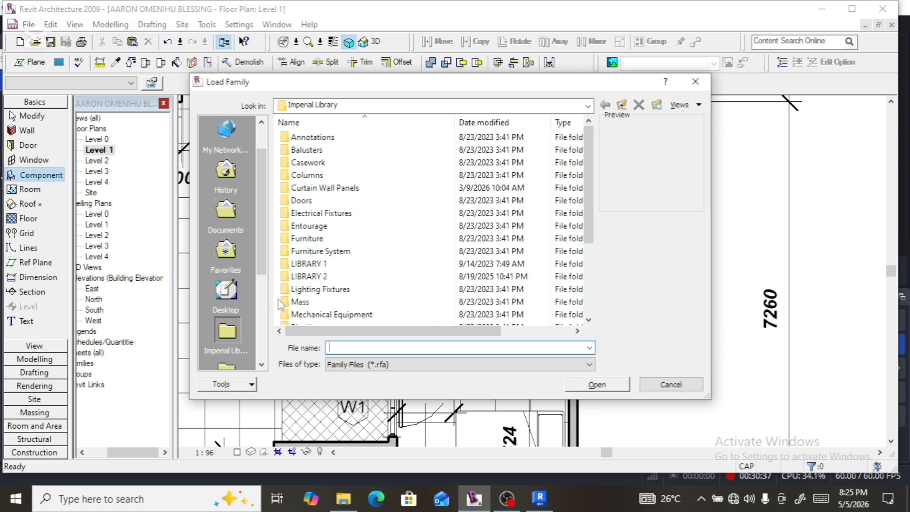
pyautogui.doubleClick(313, 264)
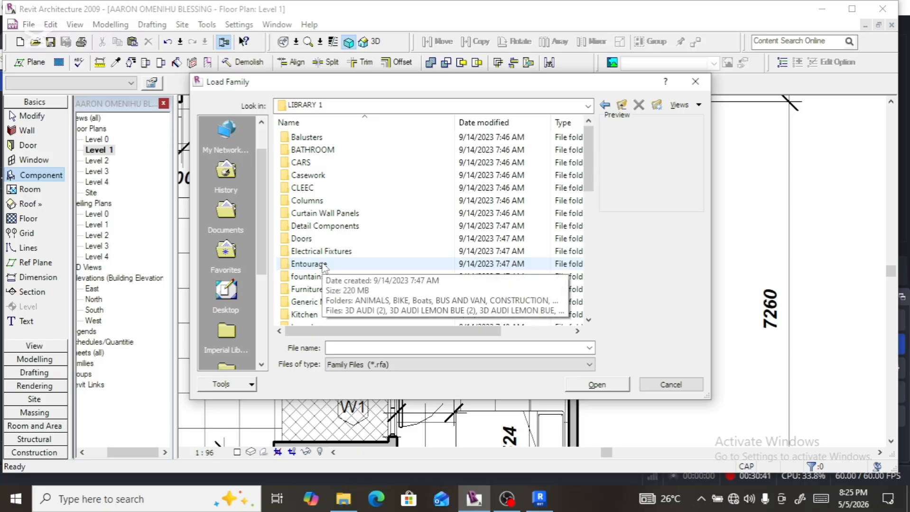
pyautogui.scroll(-3, 323, 264)
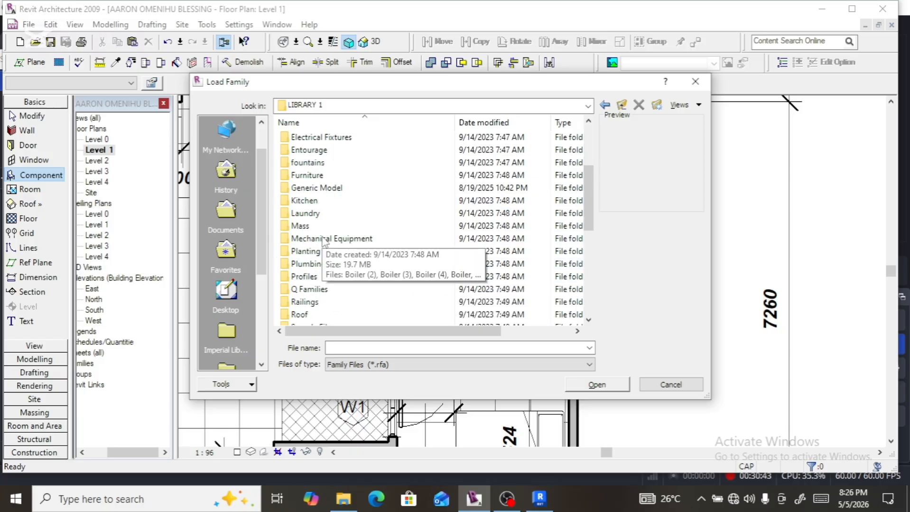
pyautogui.doubleClick(321, 265)
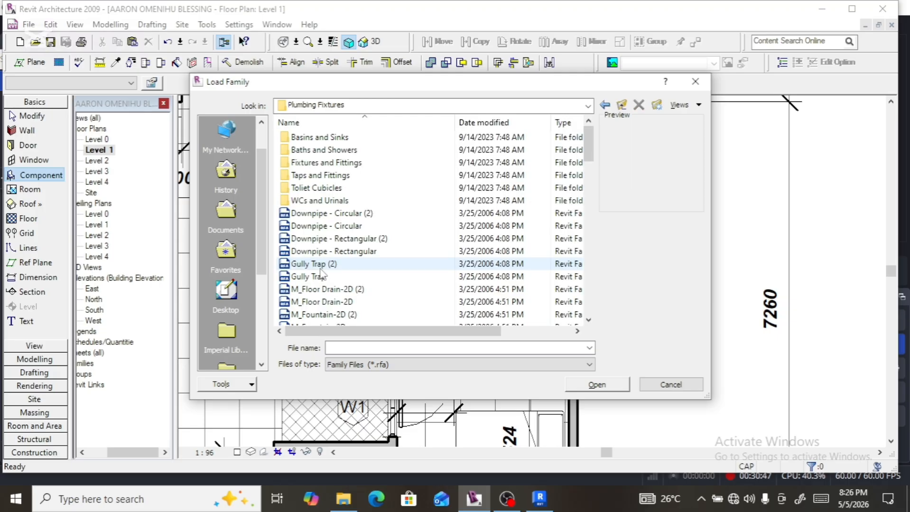
pyautogui.doubleClick(317, 201)
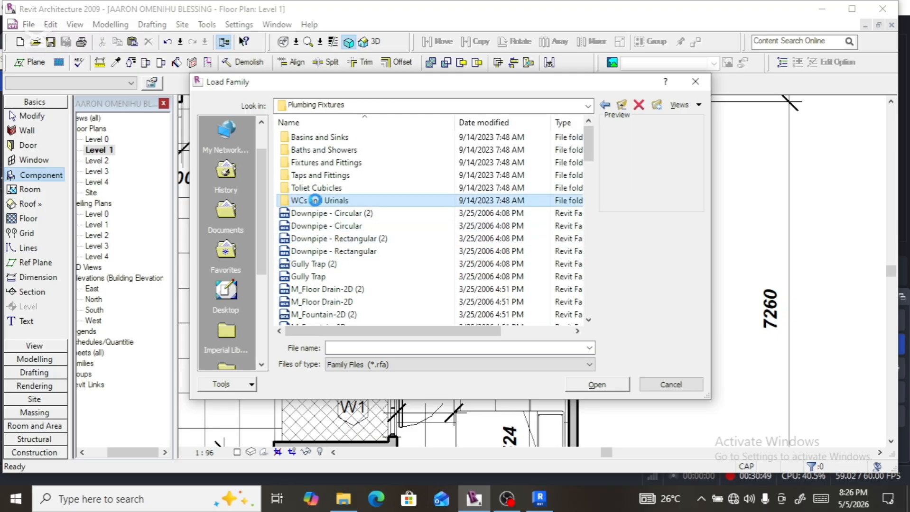
pyautogui.click(604, 106)
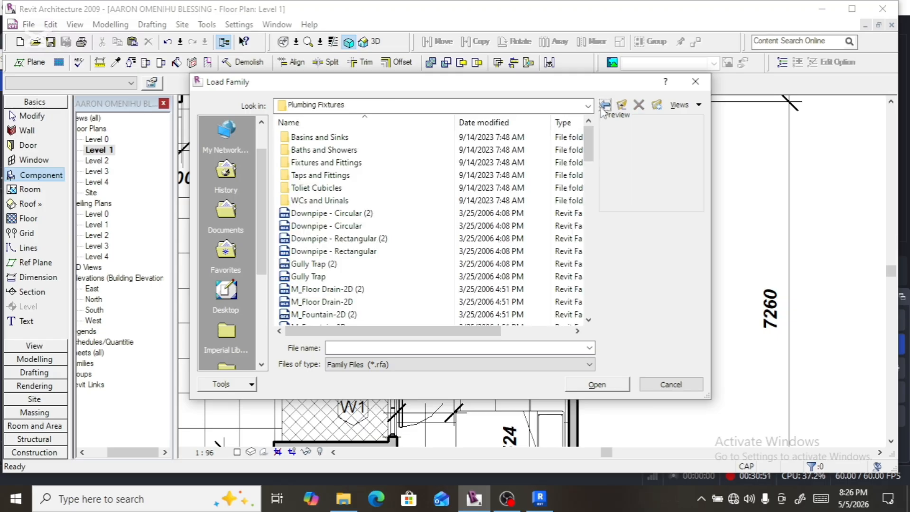
pyautogui.doubleClick(332, 137)
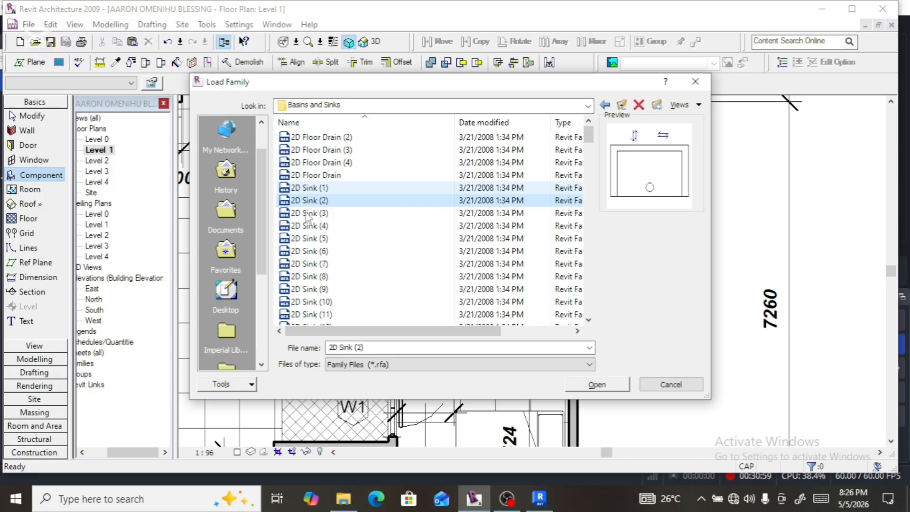
# Step: Preview several 2D Sink and Basin families and load the Basin - Small family
pyautogui.click(311, 266)
pyautogui.scroll(-4, 312, 271)
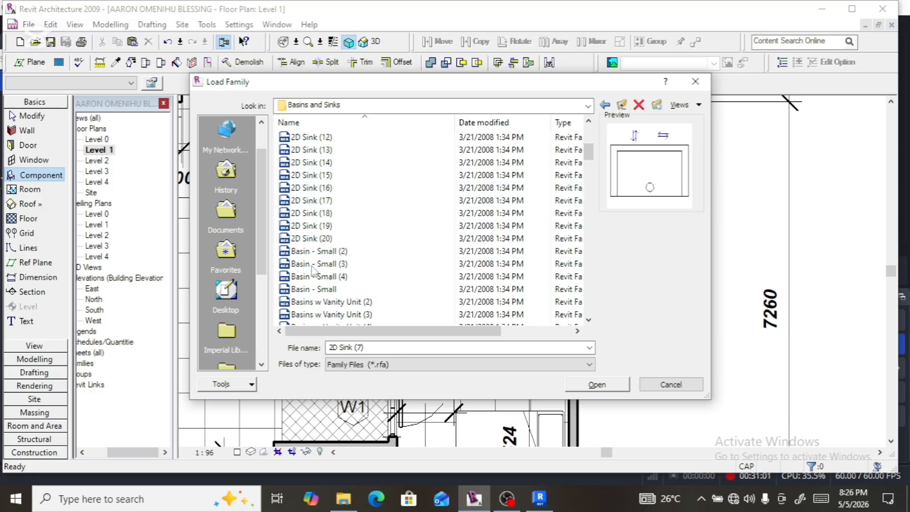
pyautogui.click(309, 238)
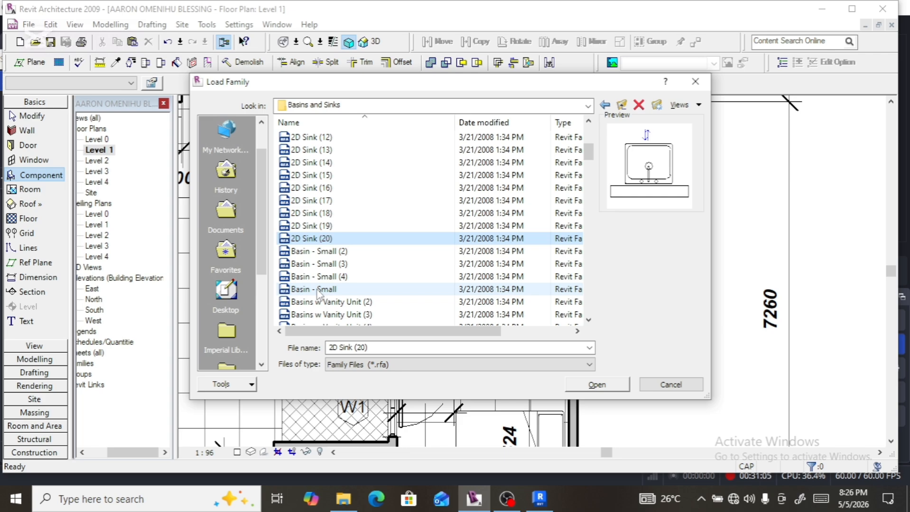
pyautogui.click(318, 290)
pyautogui.scroll(-2, 311, 227)
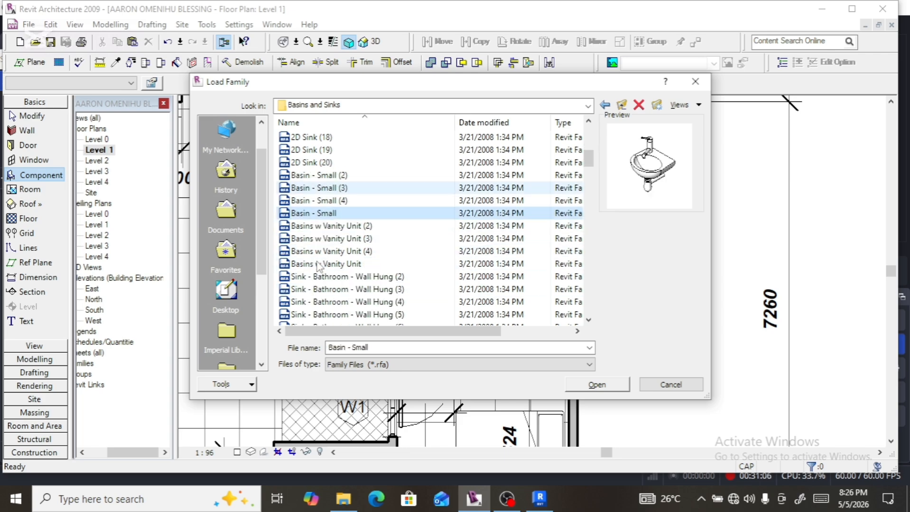
pyautogui.click(308, 203)
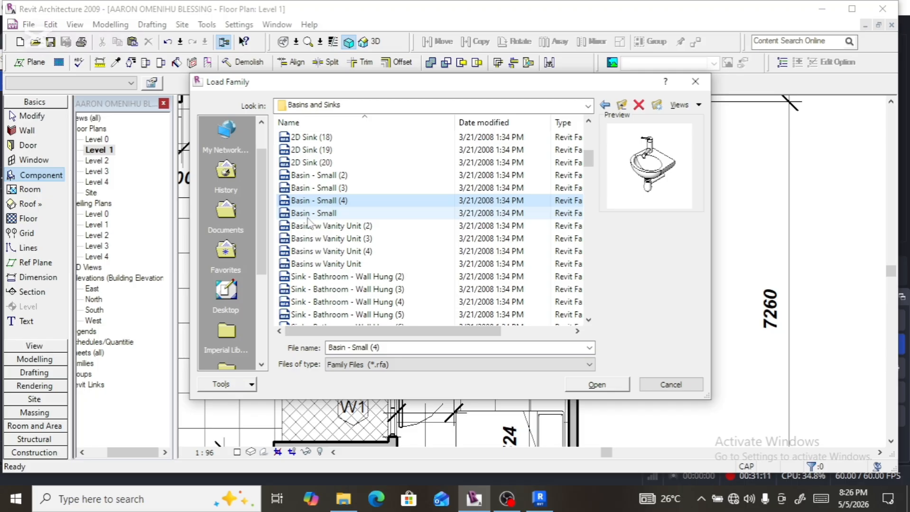
pyautogui.doubleClick(308, 214)
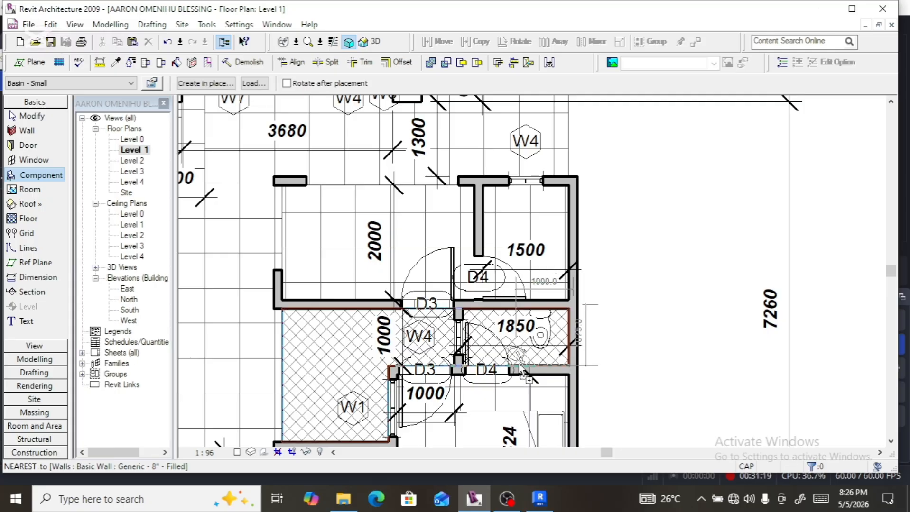
# Step: Place a Basin - Small in the 1850 mm room near its lower wall, between door D4 and the WC
pyautogui.scroll(2, 522, 370)
pyautogui.scroll(3, 520, 368)
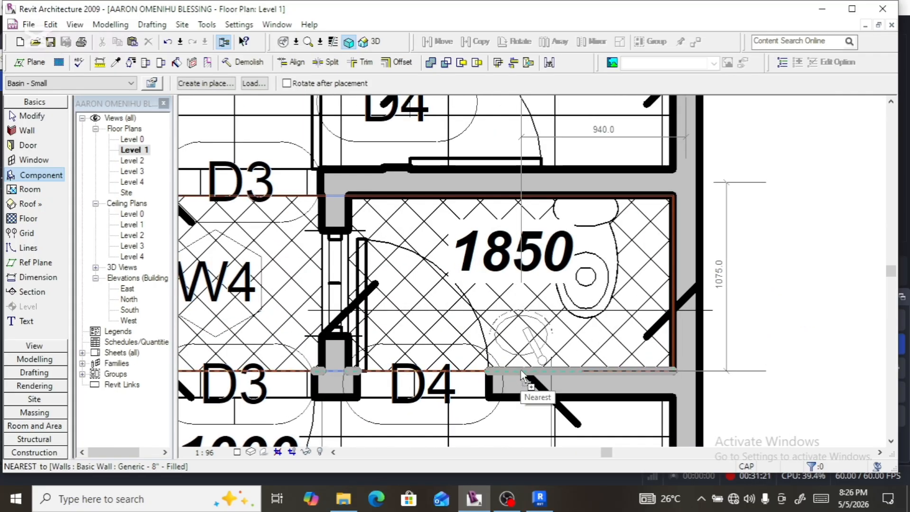
pyautogui.click(521, 371)
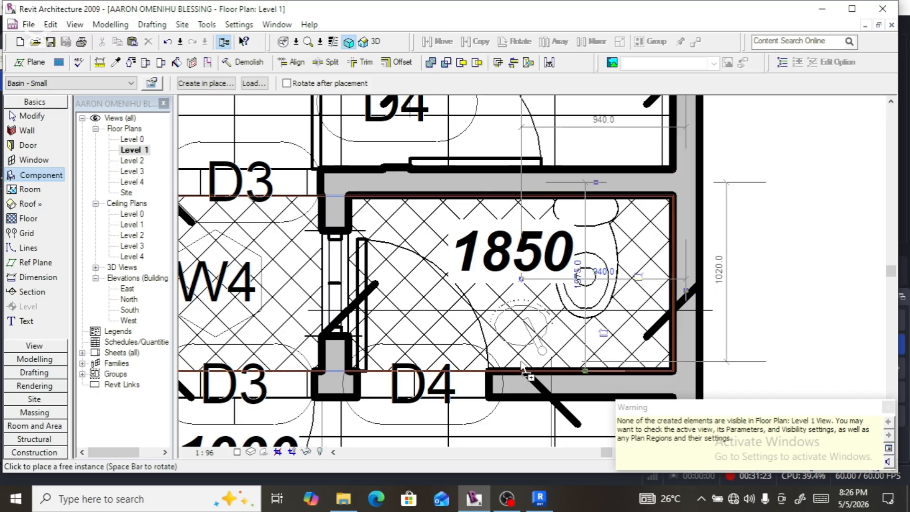
pyautogui.click(521, 363)
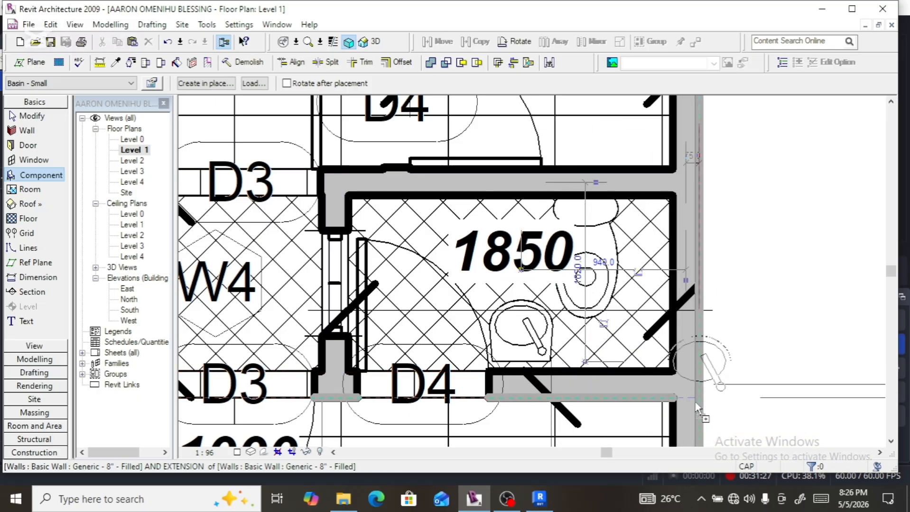
pyautogui.press('Escape')
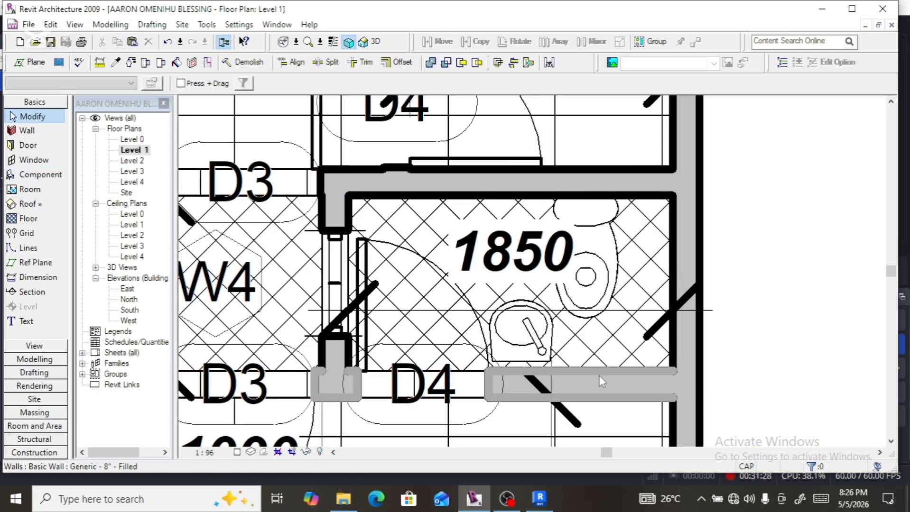
# Step: Try the basin at the upper wall of the 1850 mm room, then set it against the lower wall beside door D4
pyautogui.click(543, 352)
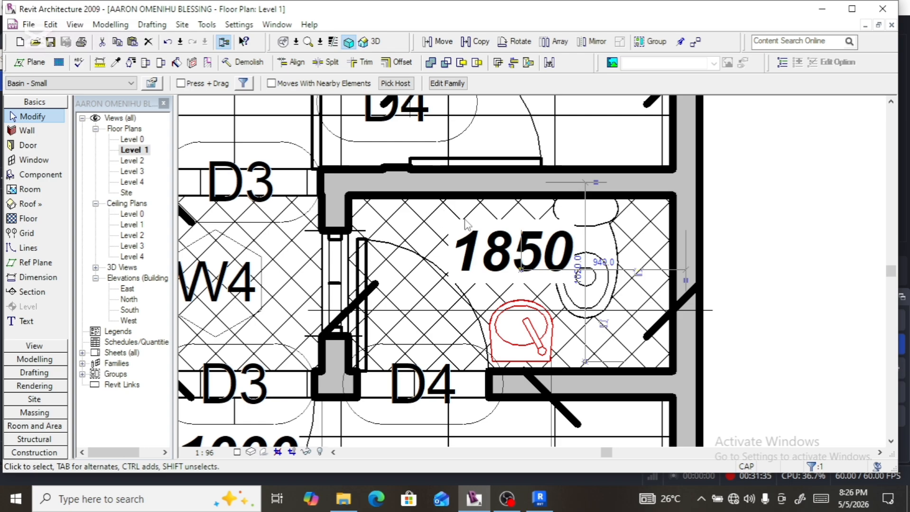
pyautogui.scroll(2, 517, 378)
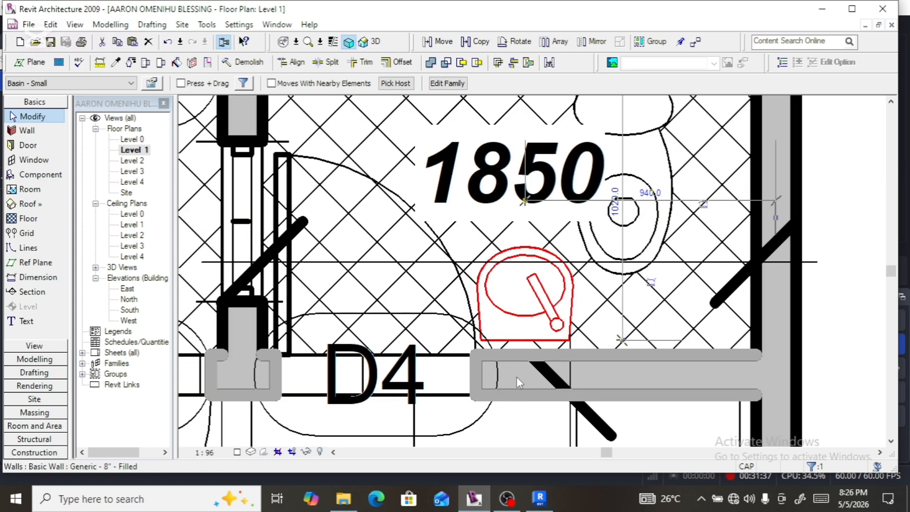
pyautogui.scroll(-2, 508, 351)
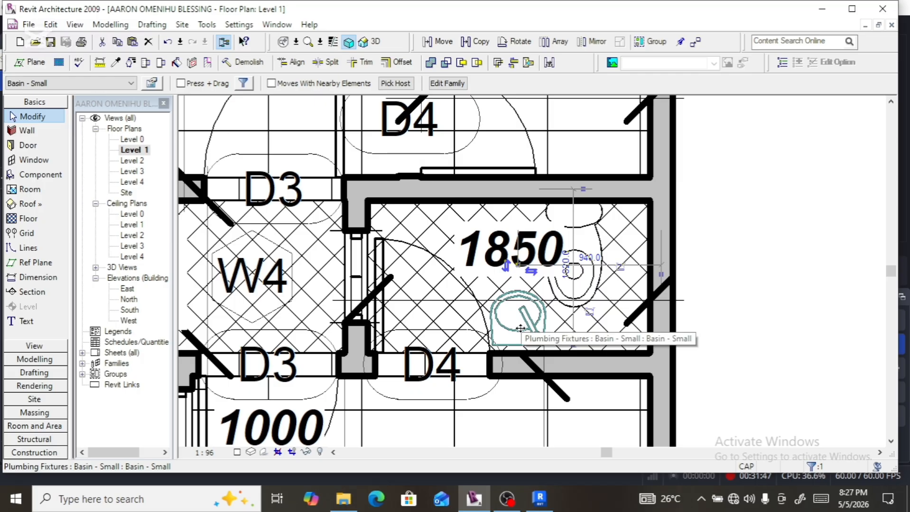
pyautogui.moveTo(522, 326); pyautogui.dragTo(437, 231)
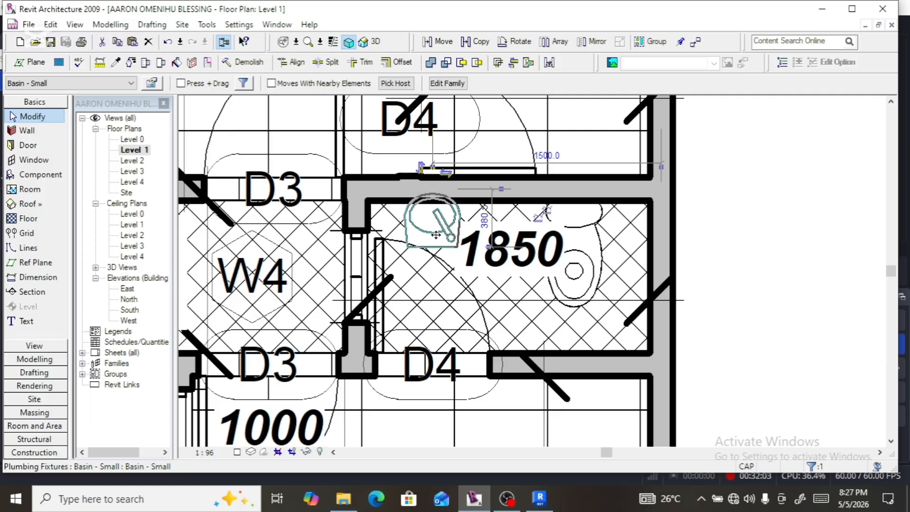
pyautogui.moveTo(436, 235); pyautogui.dragTo(528, 362)
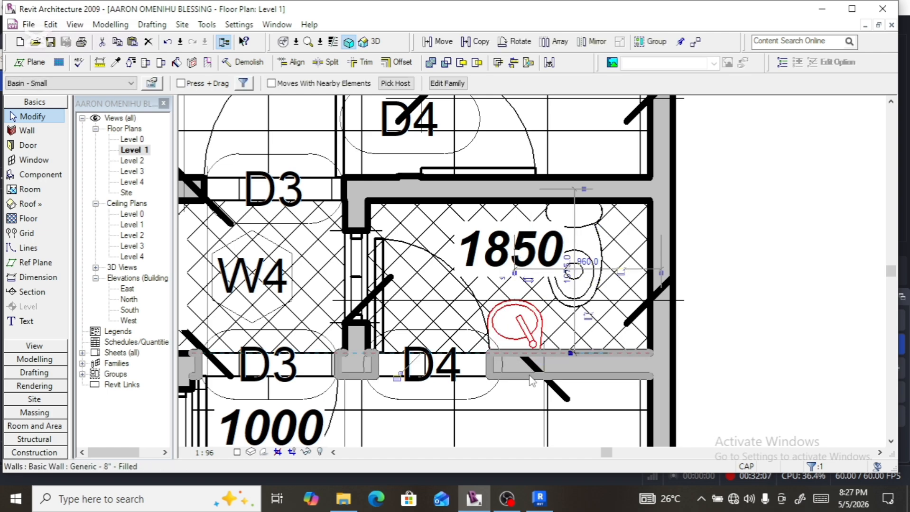
# Step: Nudge the basin and the WC in the 1850 mm room slightly to the right, toward the outer wall
pyautogui.press('Right')
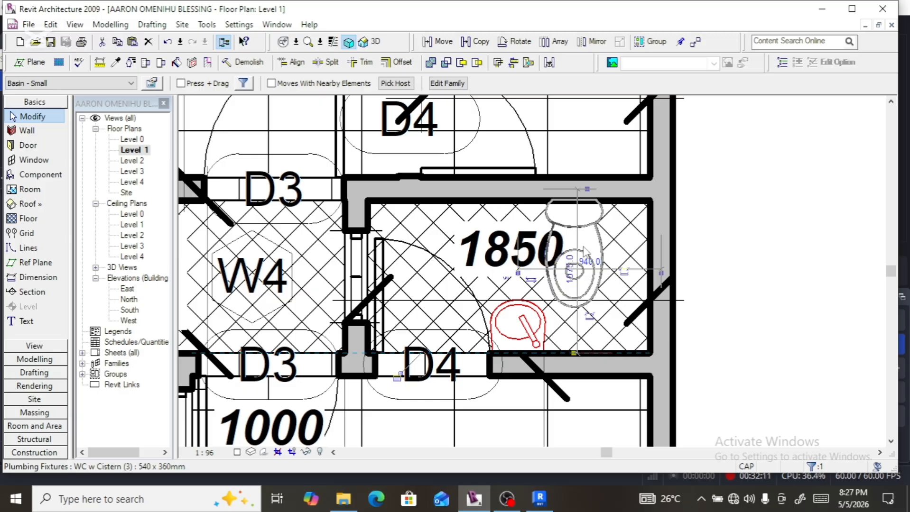
pyautogui.press('Escape')
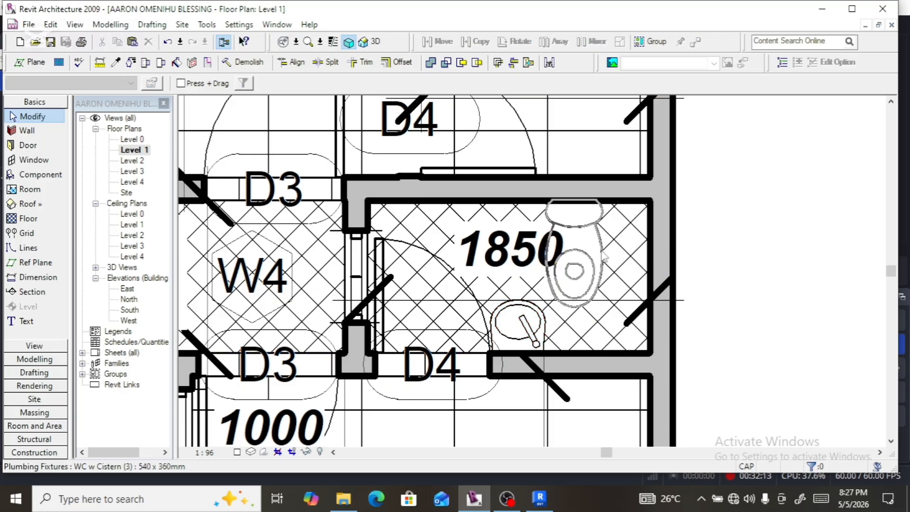
pyautogui.click(604, 257)
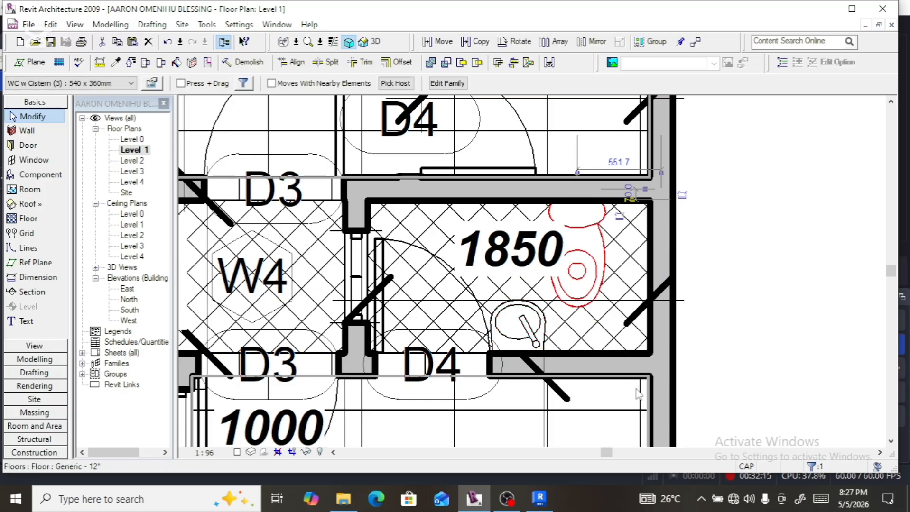
pyautogui.press('Right')
pyautogui.press('Right')
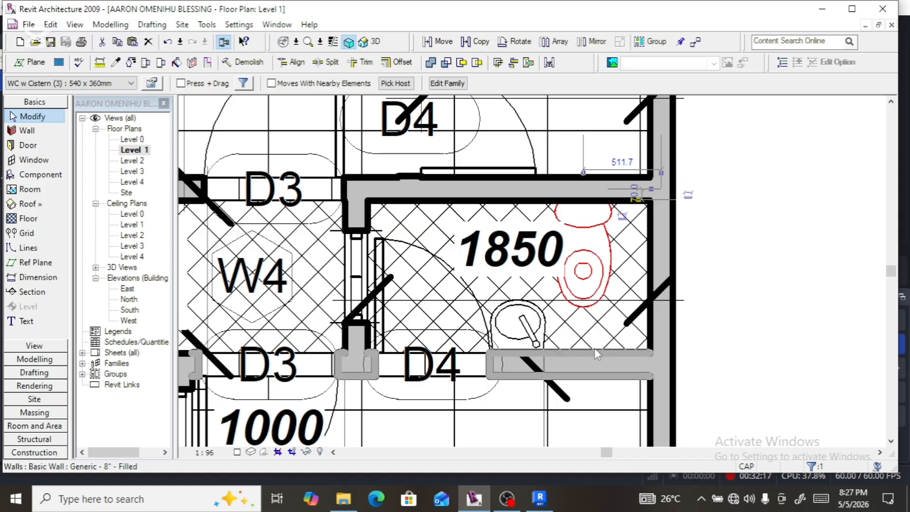
pyautogui.scroll(-3, 594, 348)
pyautogui.press('Escape')
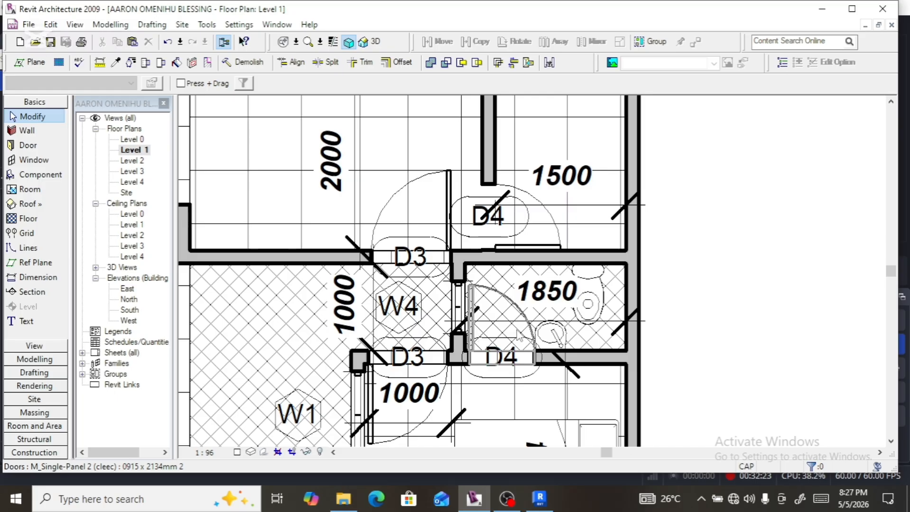
# Step: Copy the red W/C text label from the 2020 mm toilet in the main building into the outbuilding's 1850 mm room
pyautogui.scroll(-3, 512, 336)
pyautogui.scroll(-3, 461, 351)
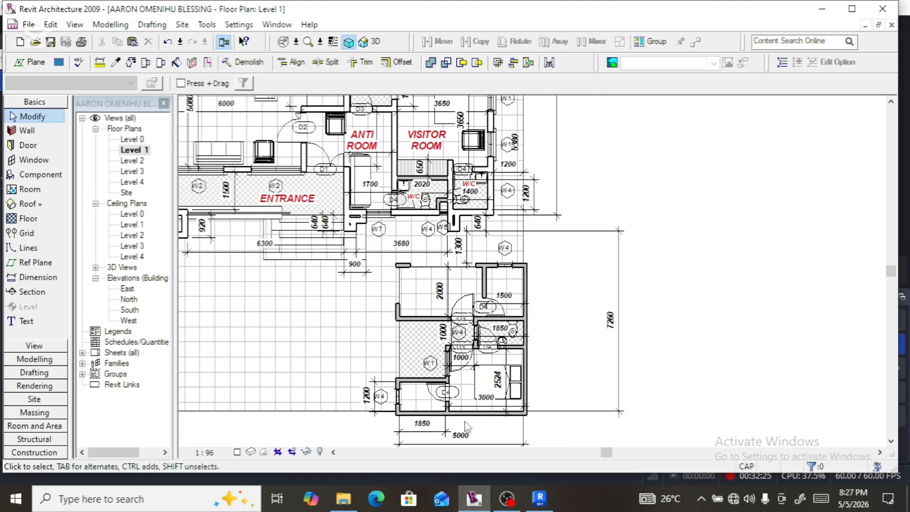
pyautogui.scroll(3, 465, 427)
pyautogui.scroll(-3, 402, 419)
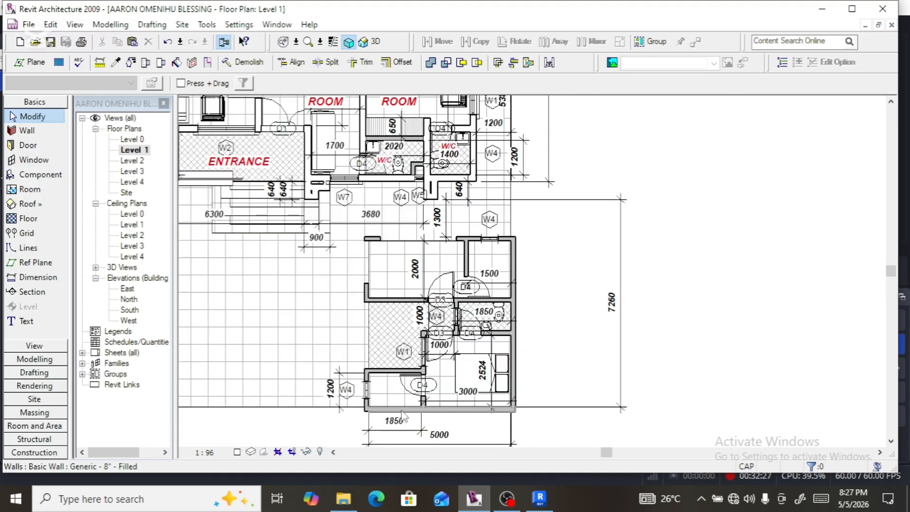
pyautogui.scroll(-1, 402, 419)
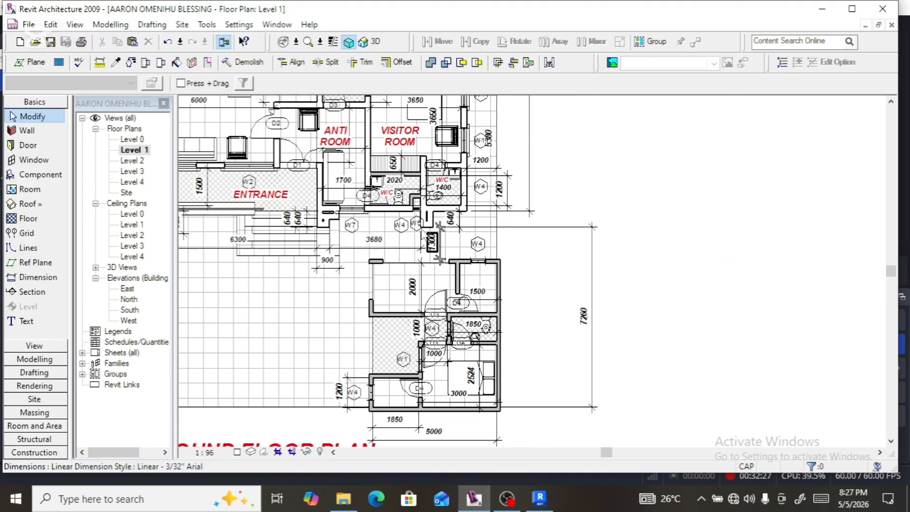
pyautogui.scroll(4, 389, 199)
pyautogui.click(387, 193)
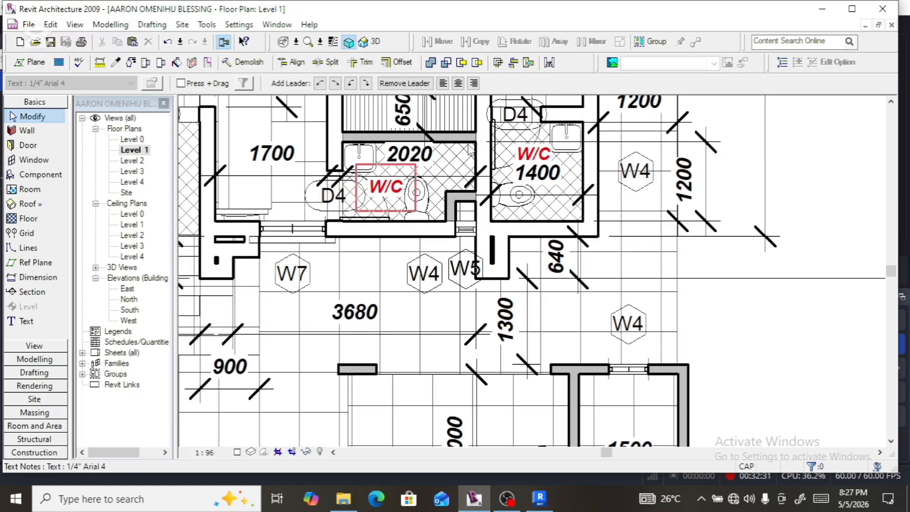
pyautogui.click(474, 43)
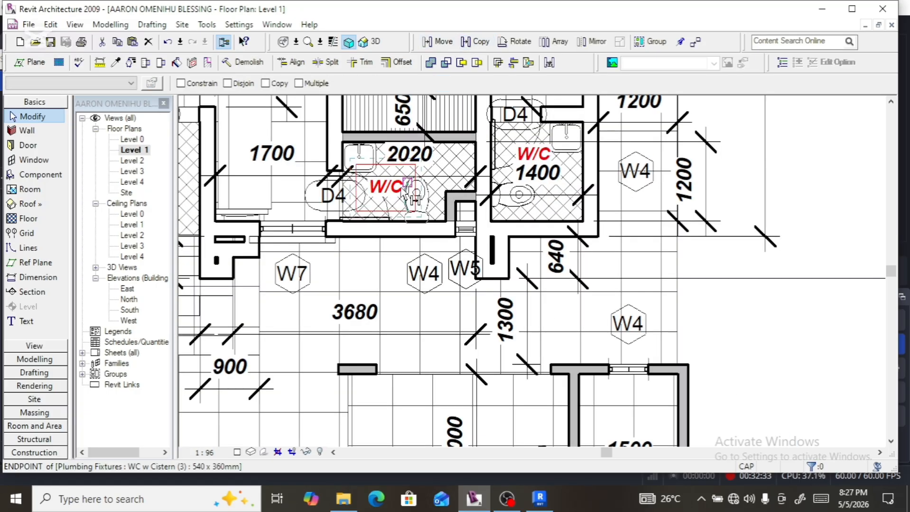
pyautogui.click(408, 182)
pyautogui.scroll(-4, 393, 182)
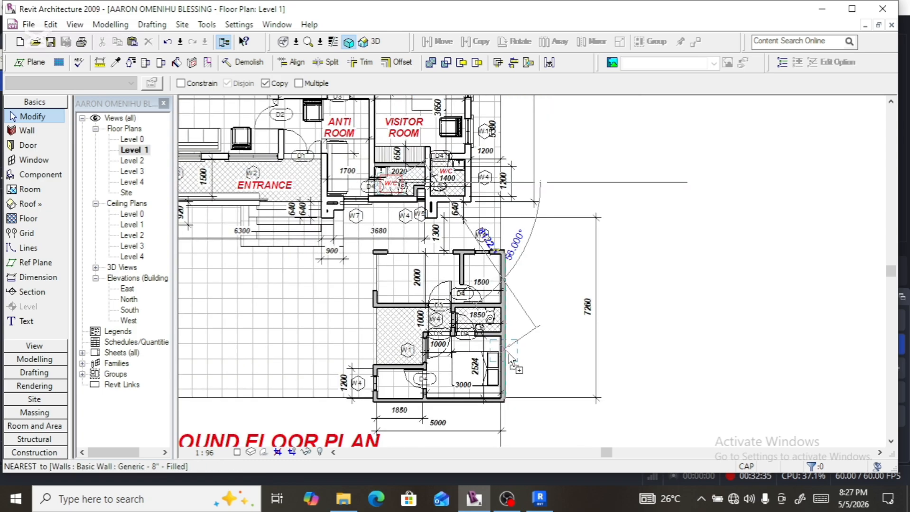
pyautogui.scroll(3, 493, 325)
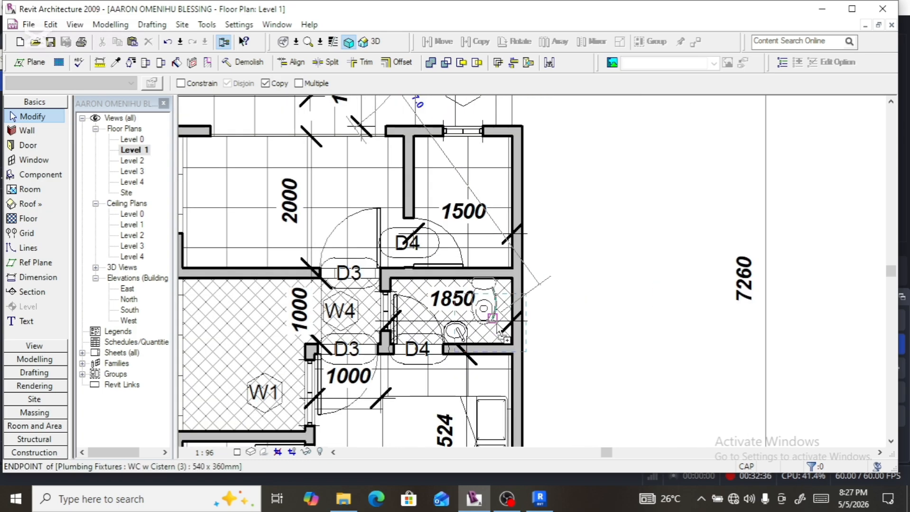
pyautogui.click(455, 307)
# Step: Copy the ENTRANCE text label from the main building's entrance into the outbuilding's 2000 mm deep upper room
pyautogui.scroll(-4, 533, 321)
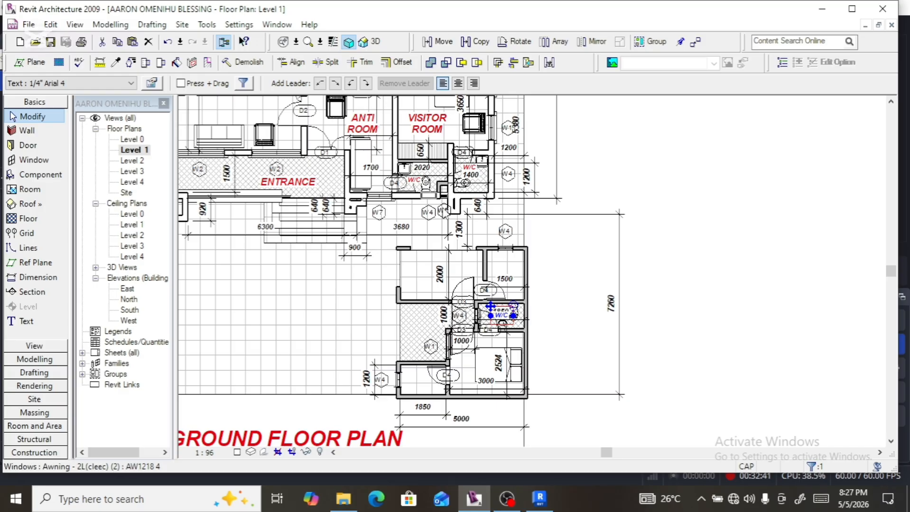
pyautogui.scroll(-3, 443, 212)
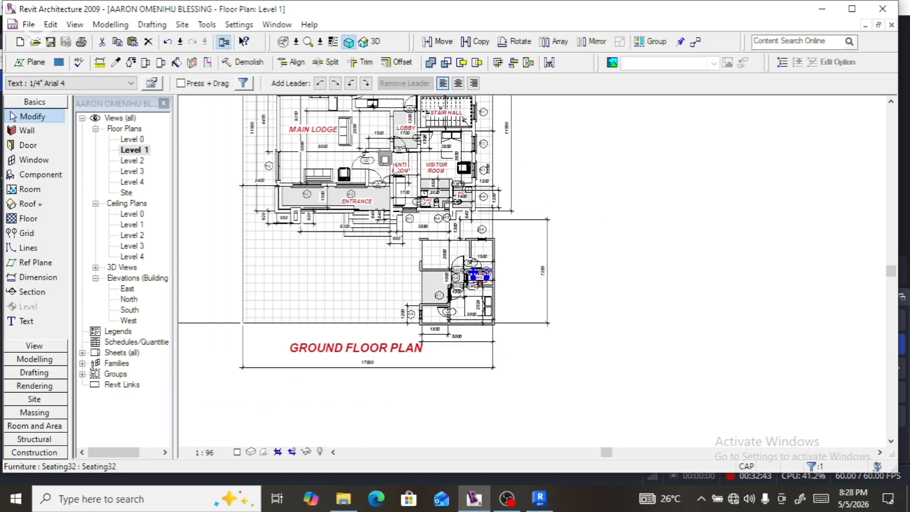
pyautogui.scroll(2, 368, 215)
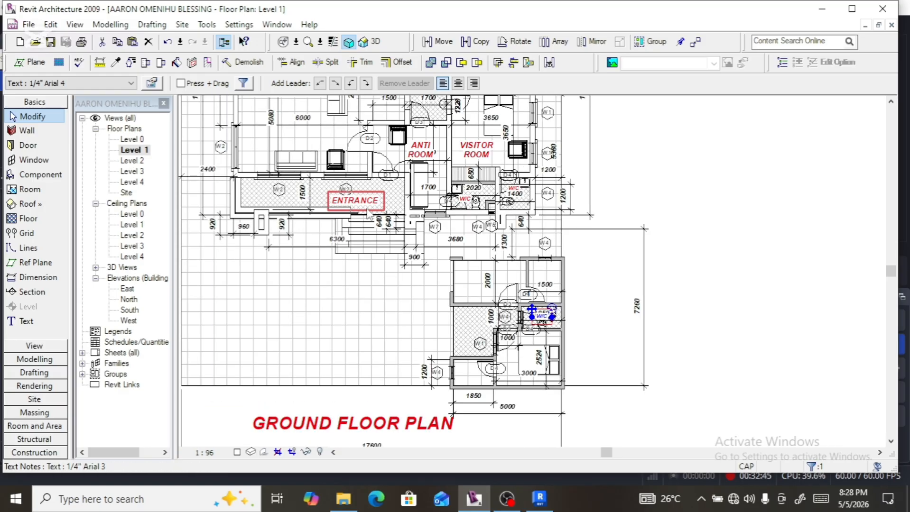
pyautogui.click(367, 212)
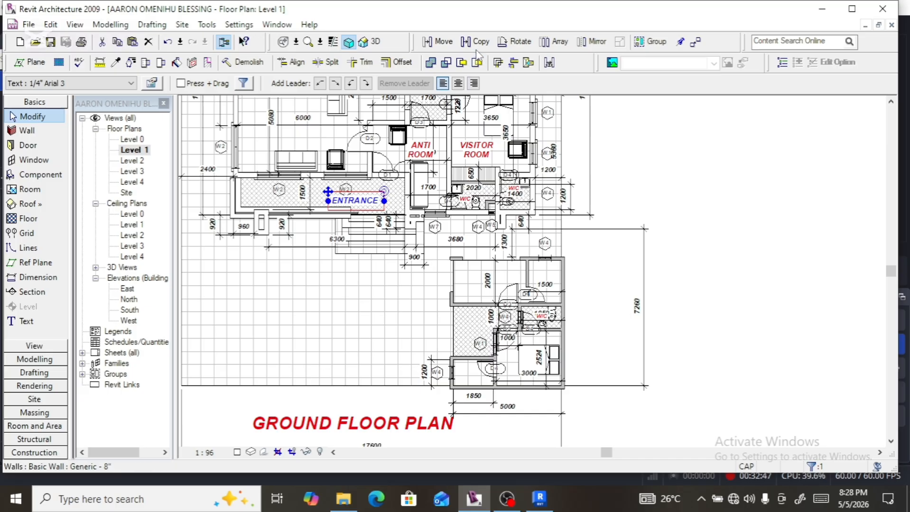
pyautogui.press('c')
pyautogui.press('o')
pyautogui.click(442, 196)
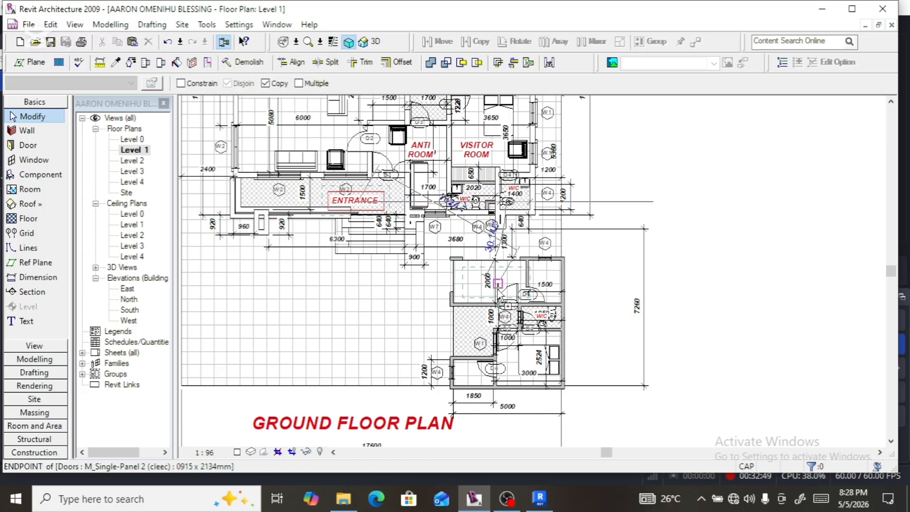
pyautogui.click(494, 284)
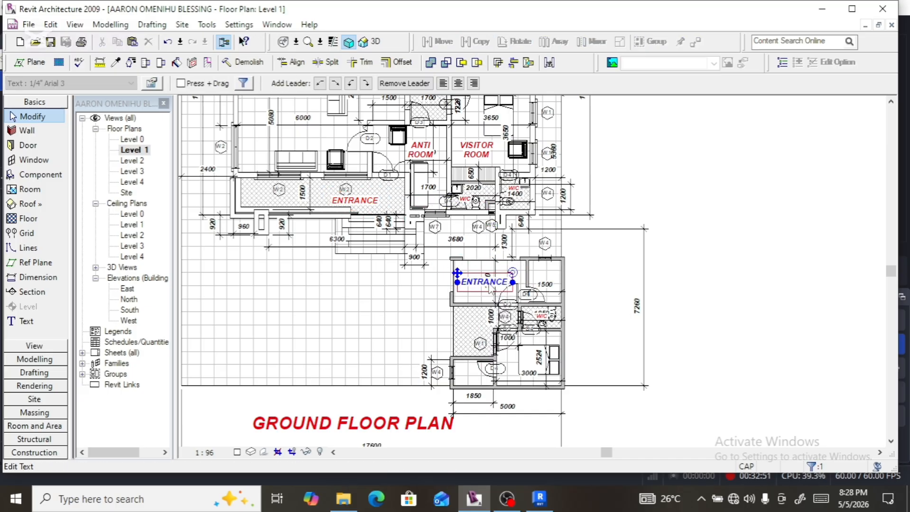
# Step: Change the wording of the copied ENTRANCE label in the outbuilding's upper room to GEN HOUSE
pyautogui.scroll(5, 492, 287)
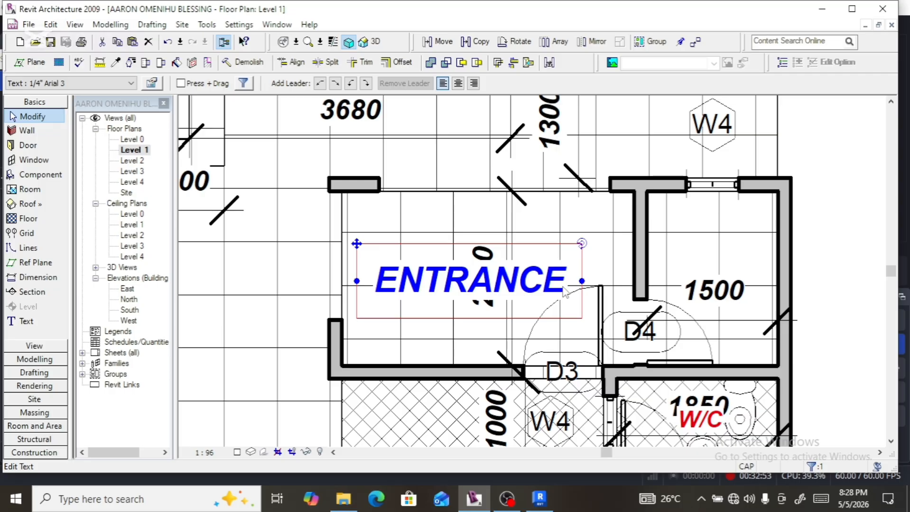
pyautogui.doubleClick(563, 291)
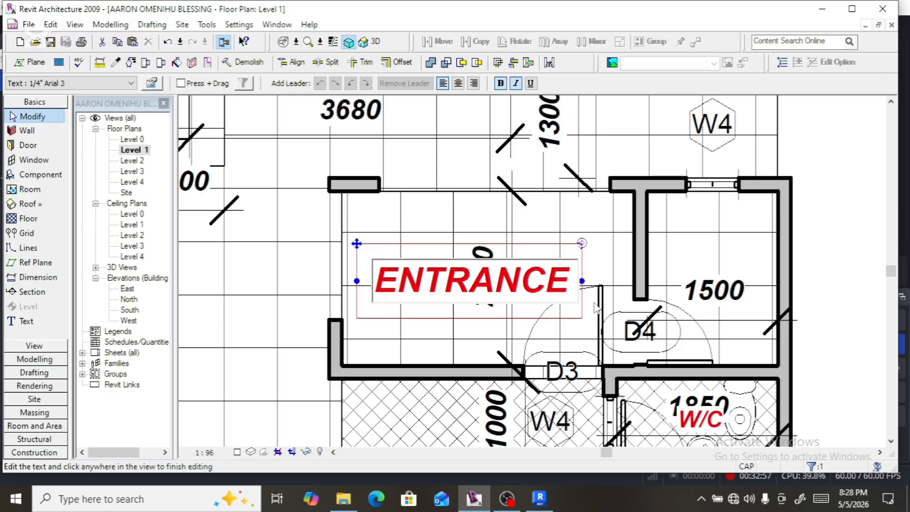
pyautogui.hotkey('shift', 'Left')
pyautogui.hotkey('shift', 'Left')
pyautogui.hotkey('shift', 'Left')
pyautogui.hotkey('shift', 'Left')
pyautogui.hotkey('shift', 'Left')
pyautogui.hotkey('shift', 'Left')
pyautogui.hotkey('shift', 'Left')
pyautogui.hotkey('shift', 'Left')
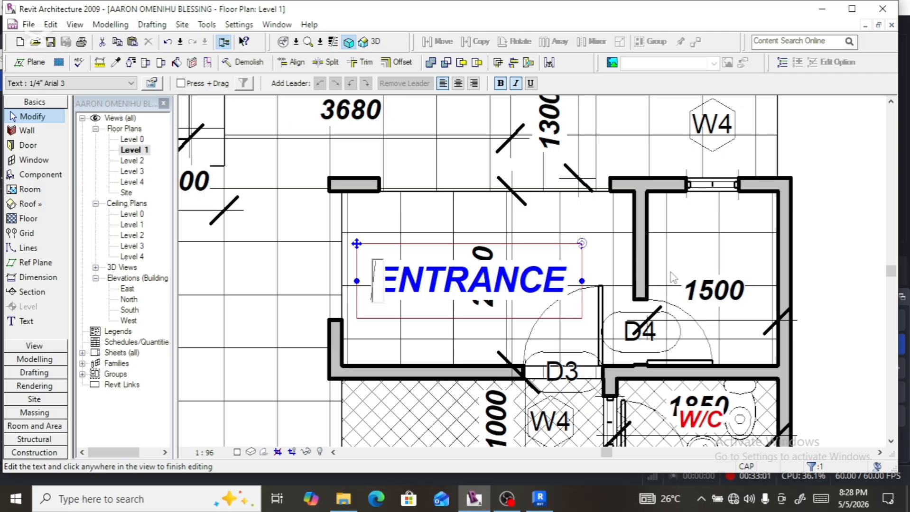
pyautogui.write('GEM')
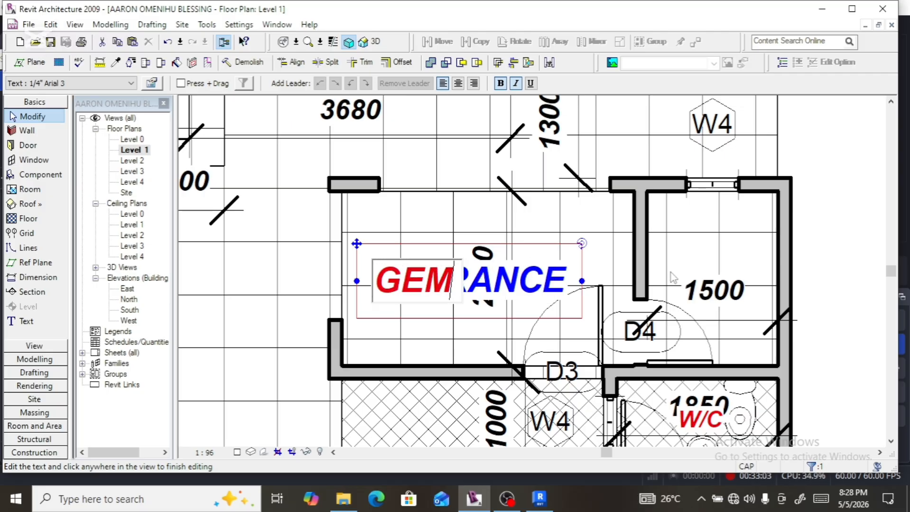
pyautogui.press('BackSpace')
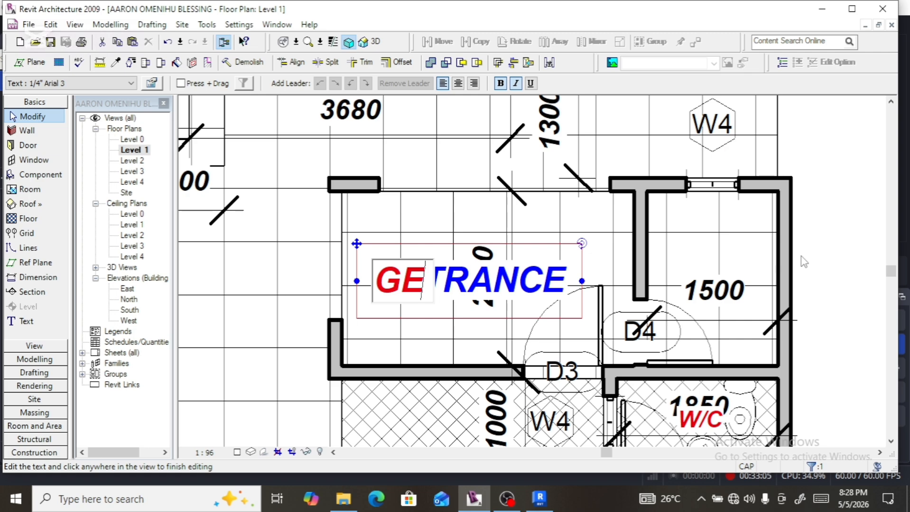
pyautogui.write('N')
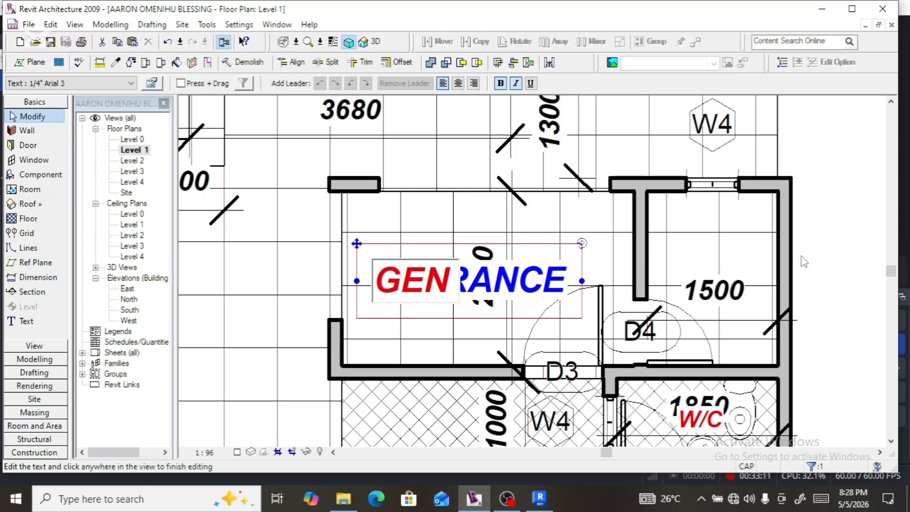
pyautogui.write('HOU')
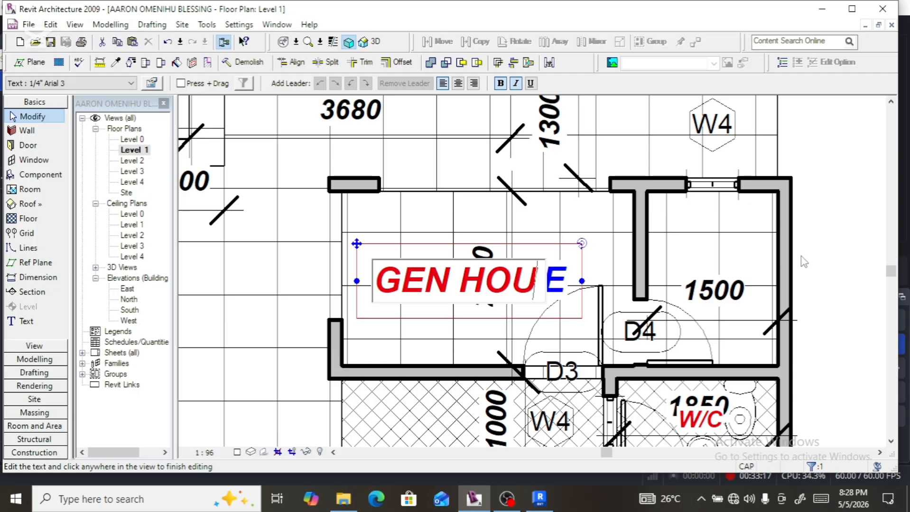
pyautogui.write('SE')
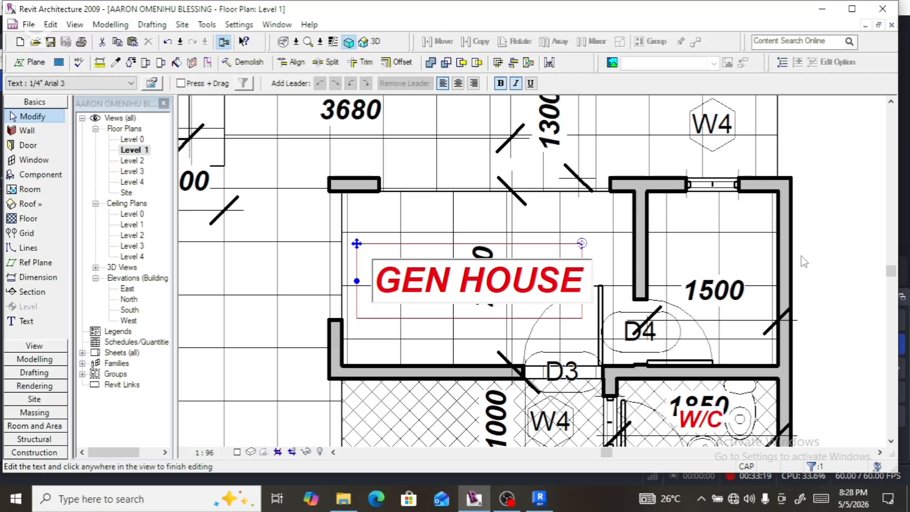
pyautogui.click(293, 279)
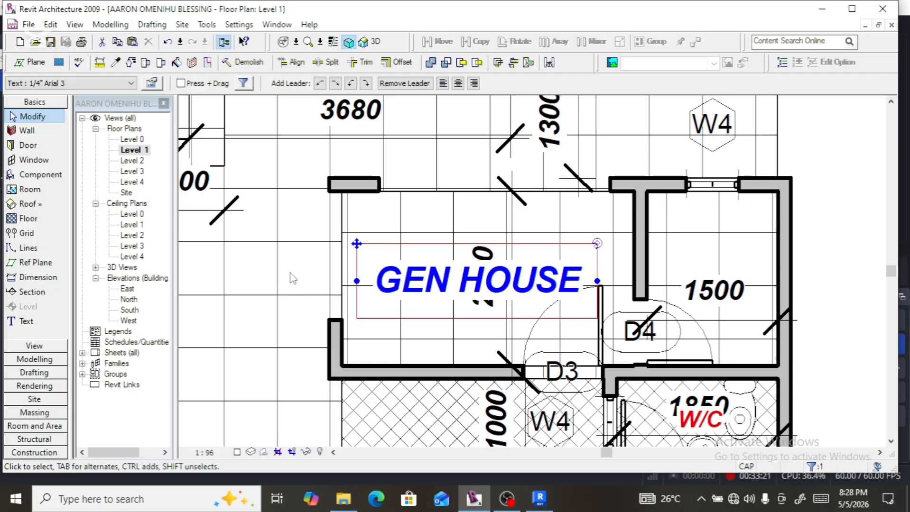
# Step: Change the GEN HOUSE label's text type to Text : 1/4" Arial 4
pyautogui.scroll(-3, 306, 285)
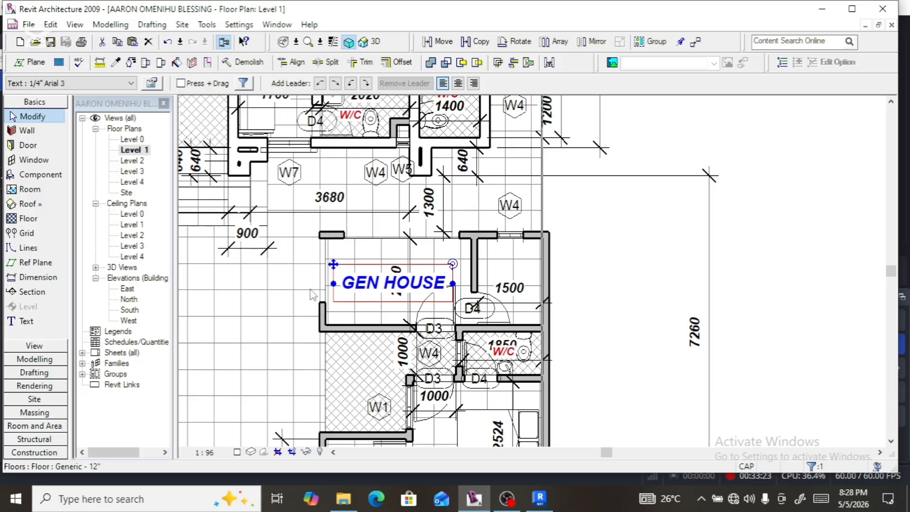
pyautogui.click(129, 85)
pyautogui.doubleClick(111, 120)
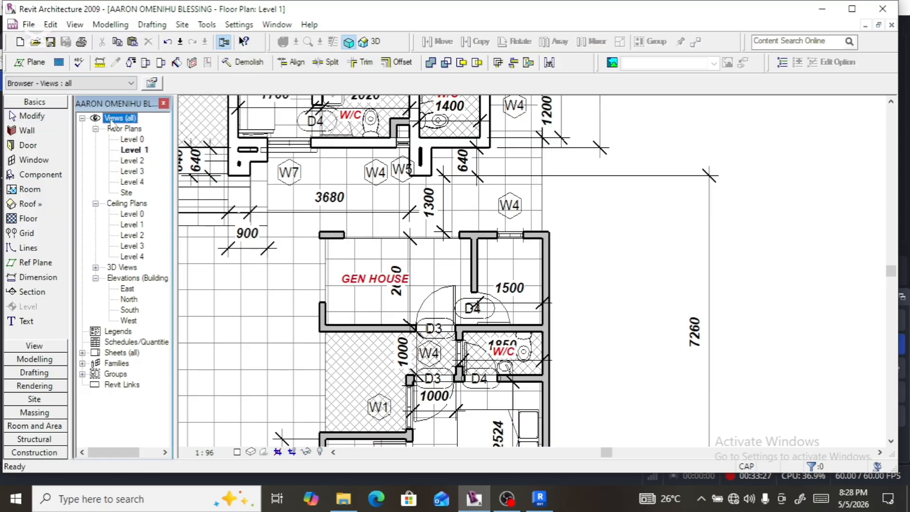
pyautogui.scroll(3, 350, 289)
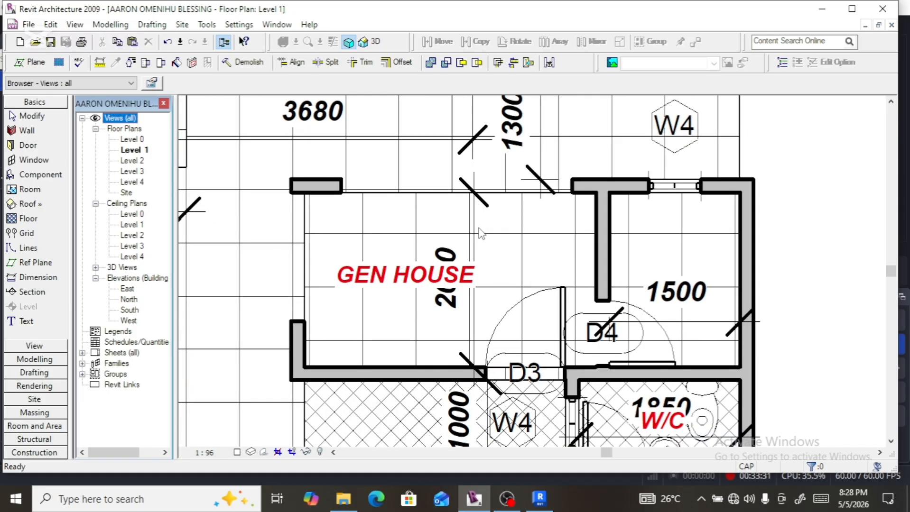
pyautogui.doubleClick(338, 258)
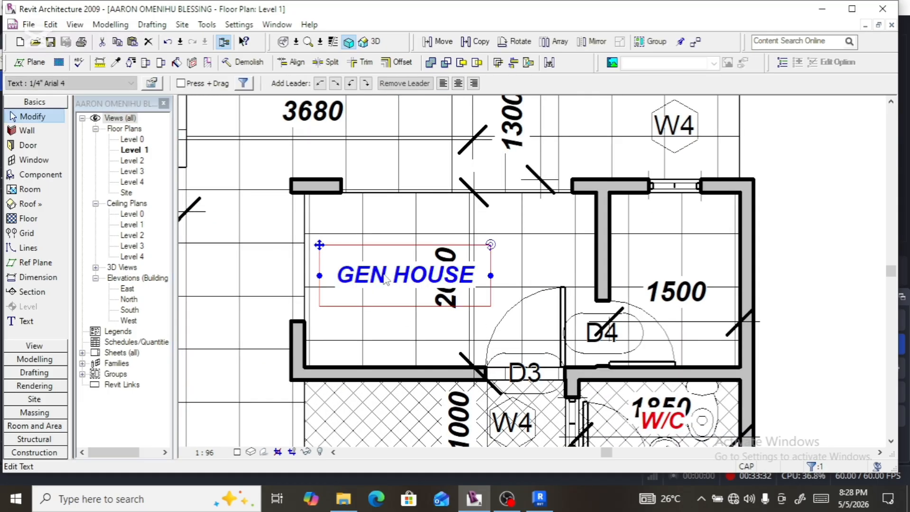
pyautogui.click(323, 252)
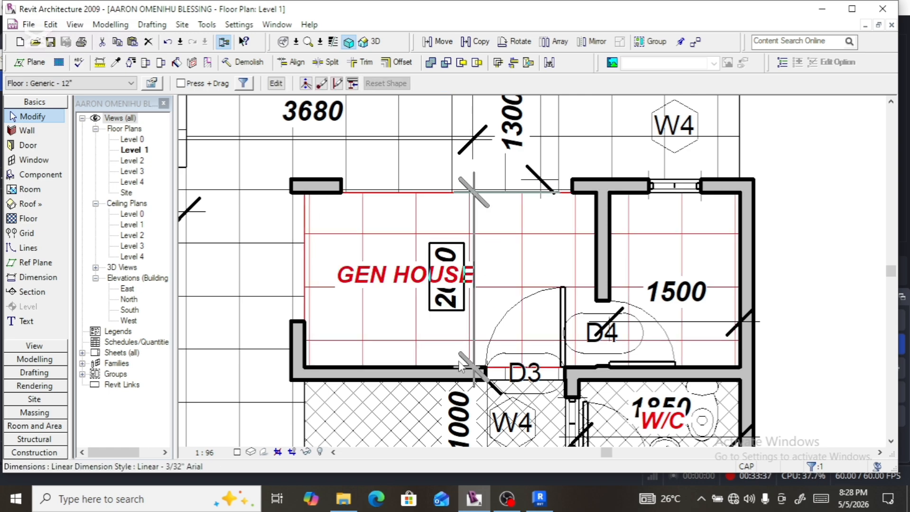
pyautogui.click(494, 315)
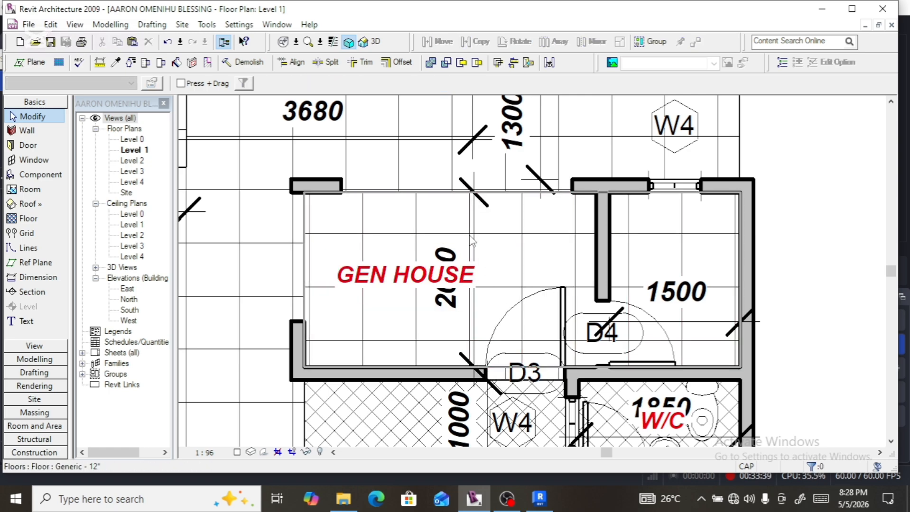
# Step: Move the outbuilding's 2000 vertical dimension sideways toward door D3 so it clears the GEN HOUSE label
pyautogui.click(448, 258)
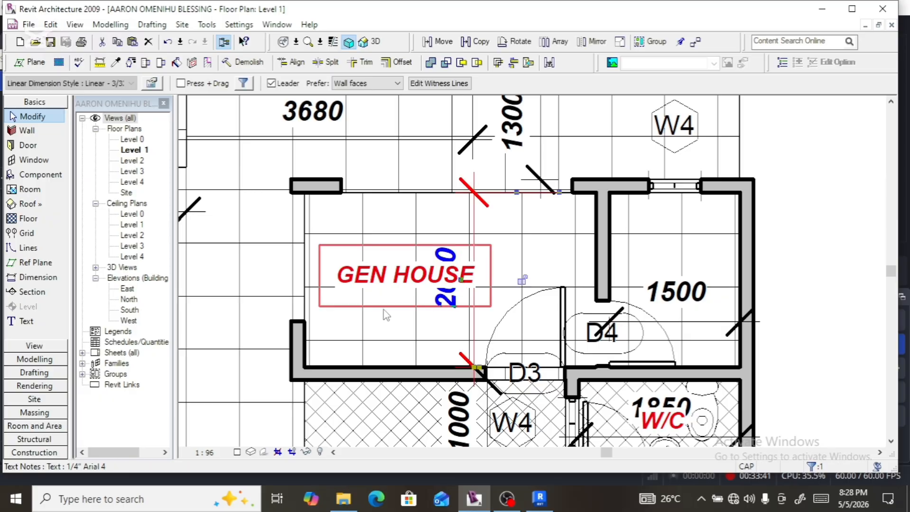
pyautogui.press('Right')
pyautogui.press('Right')
pyautogui.press('Right')
pyautogui.press('Right')
pyautogui.press('Right')
pyautogui.press('Right')
pyautogui.press('Right')
pyautogui.press('Right')
pyautogui.press('Right')
pyautogui.press('Right')
pyautogui.press('Right')
pyautogui.press('Right')
pyautogui.press('Right')
pyautogui.press('Right')
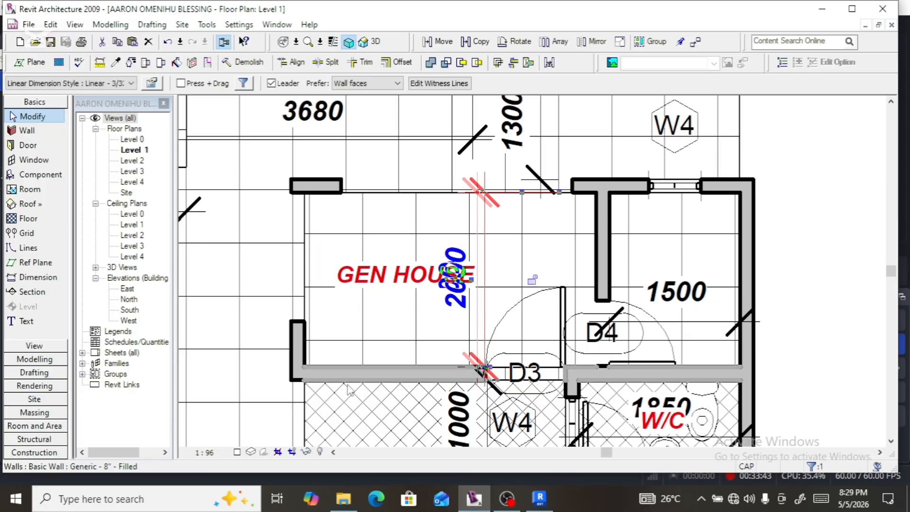
pyautogui.press('Right')
pyautogui.press('Right')
pyautogui.press('Right')
pyautogui.press('Right')
pyautogui.press('Right')
pyautogui.press('Right')
pyautogui.press('Right')
pyautogui.press('Right')
pyautogui.press('Right')
pyautogui.press('Right')
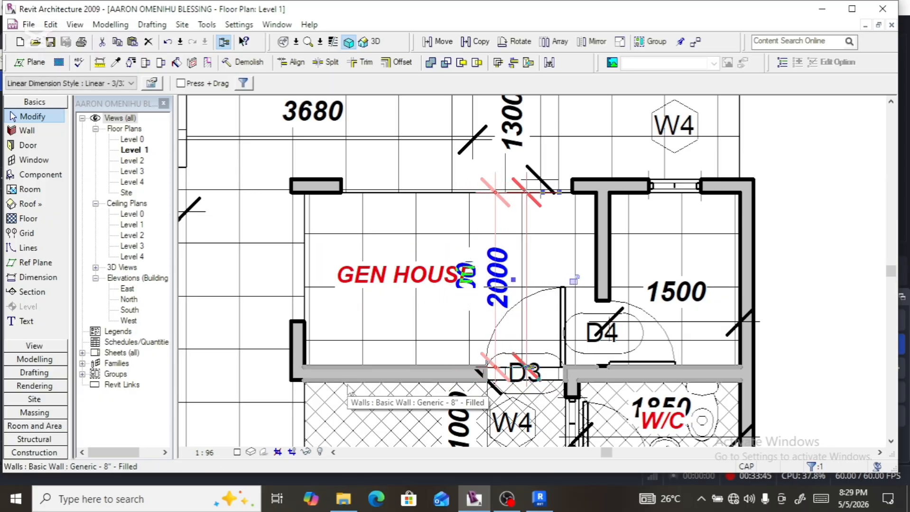
# Step: Add an ENTRANCE label in Text : 1/4" Arial 4 to the outbuilding's hatched area and centre it between the walls
pyautogui.scroll(-4, 355, 329)
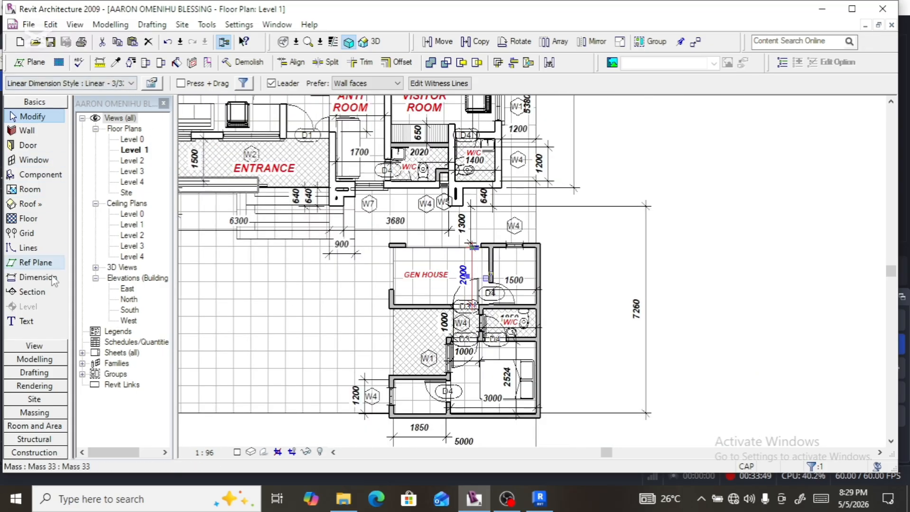
pyautogui.click(26, 322)
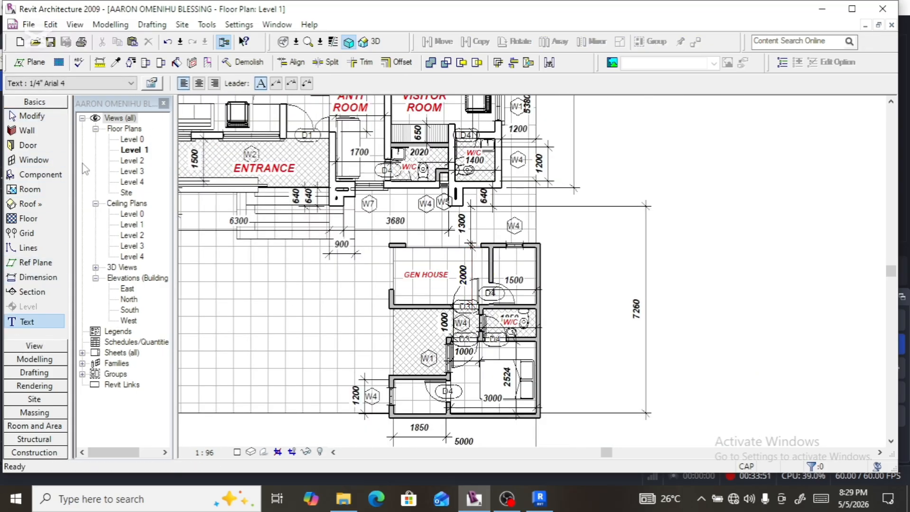
pyautogui.click(129, 83)
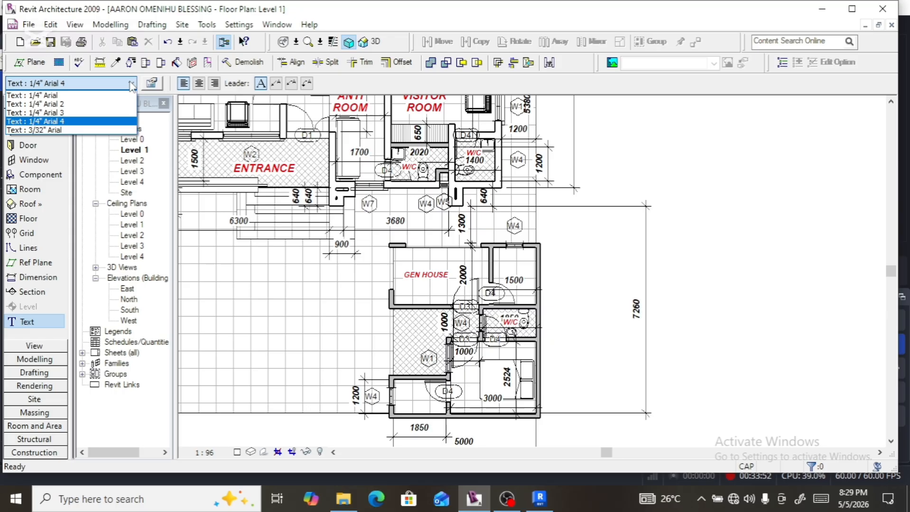
pyautogui.click(103, 121)
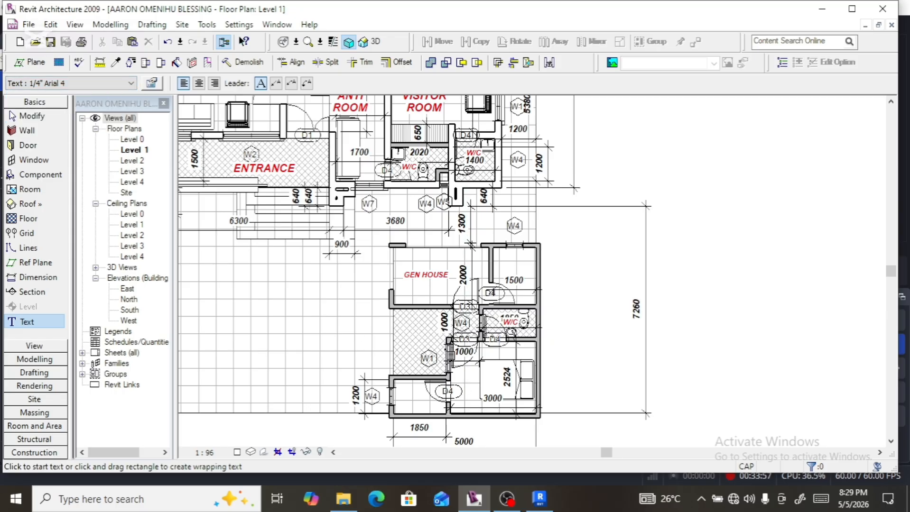
pyautogui.scroll(2, 442, 350)
pyautogui.click(368, 330)
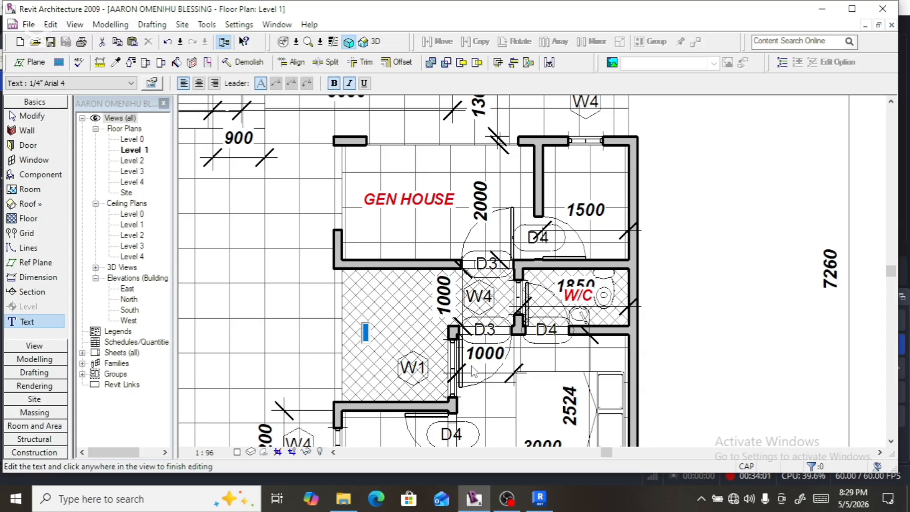
pyautogui.write('ENT')
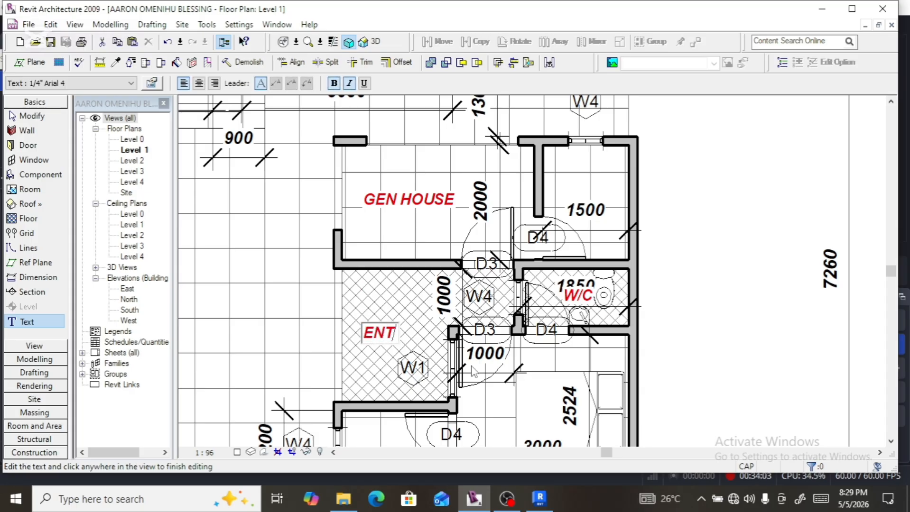
pyautogui.write('RANCE')
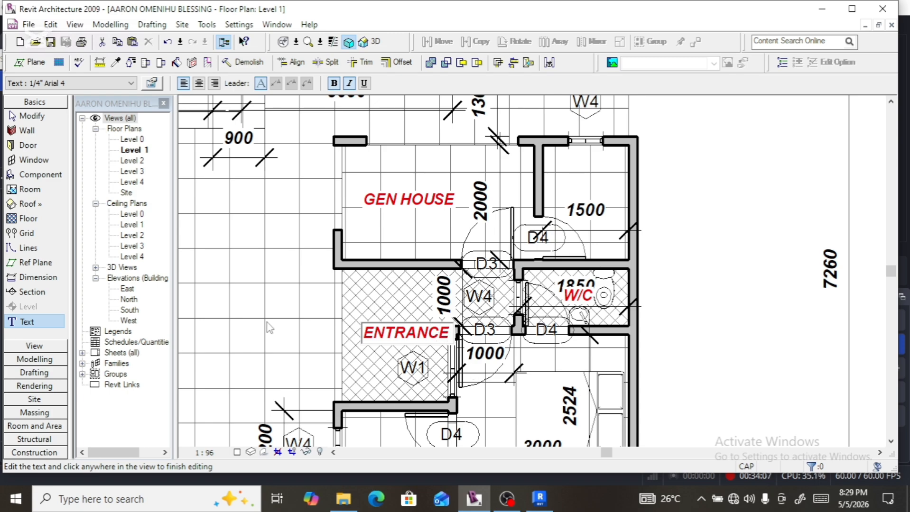
pyautogui.click(280, 341)
pyautogui.moveTo(349, 326)
pyautogui.mouseDown()
pyautogui.moveTo(327, 327)
pyautogui.moveTo(332, 333)
pyautogui.mouseUp()
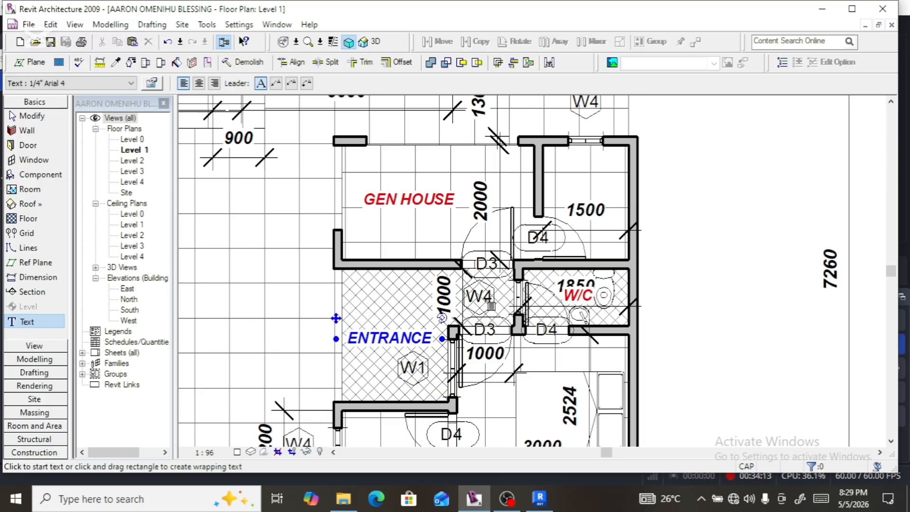
# Step: Add a SECUR. ROOM label to the outbuilding's 3000 mm bedroom and shift it slightly away from the outer wall
pyautogui.scroll(-2, 484, 298)
pyautogui.click(499, 370)
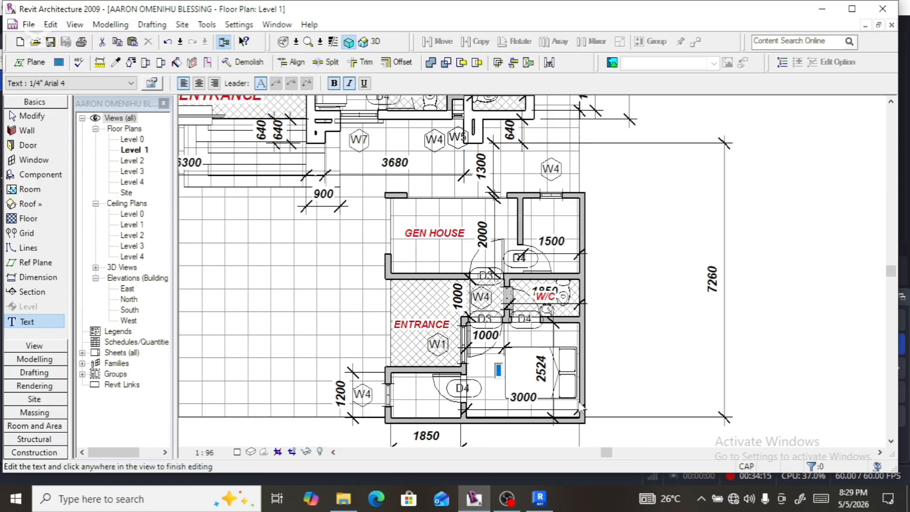
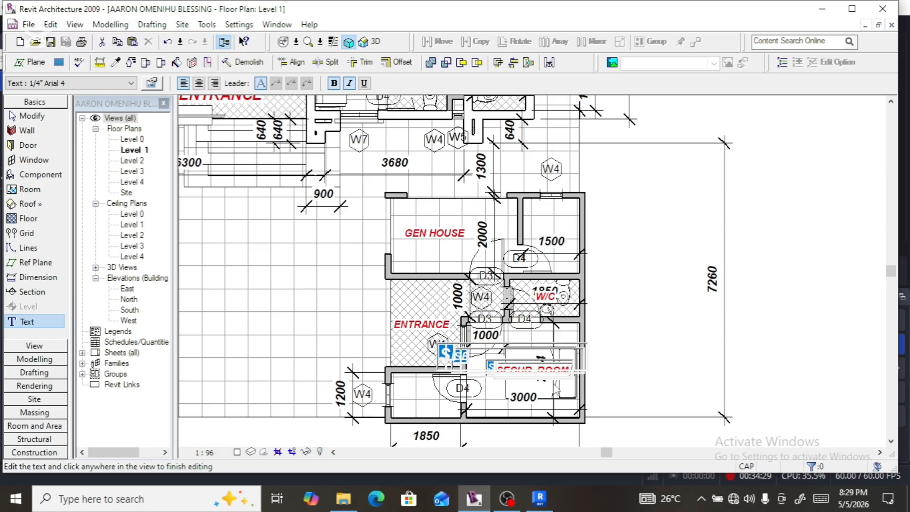
pyautogui.scroll(3, 554, 383)
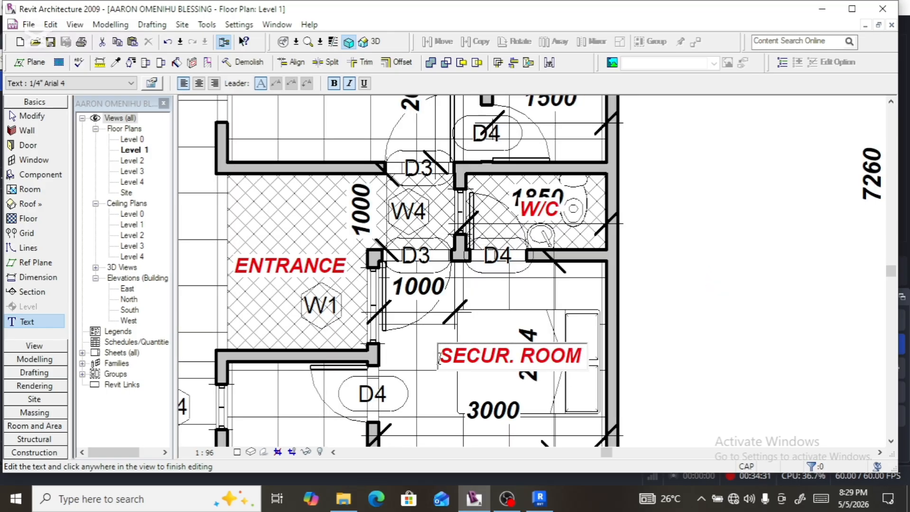
pyautogui.click(432, 388)
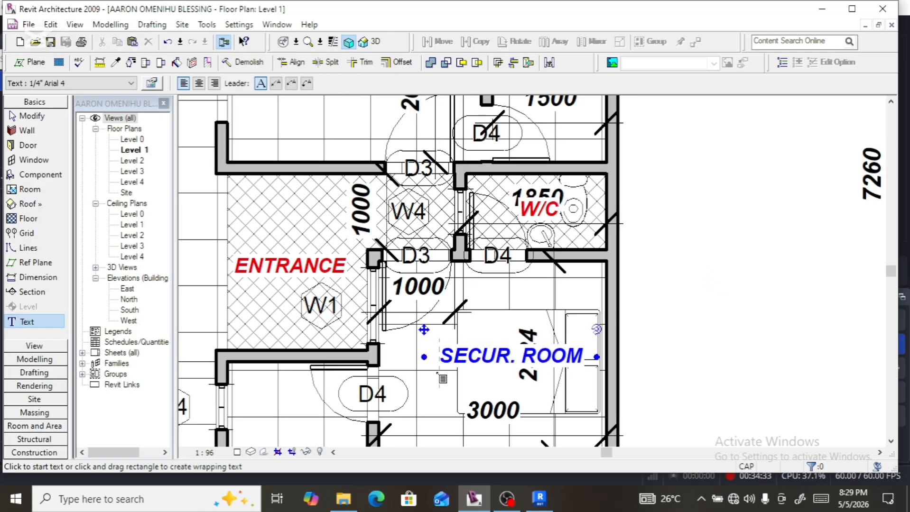
pyautogui.moveTo(424, 332); pyautogui.dragTo(405, 329)
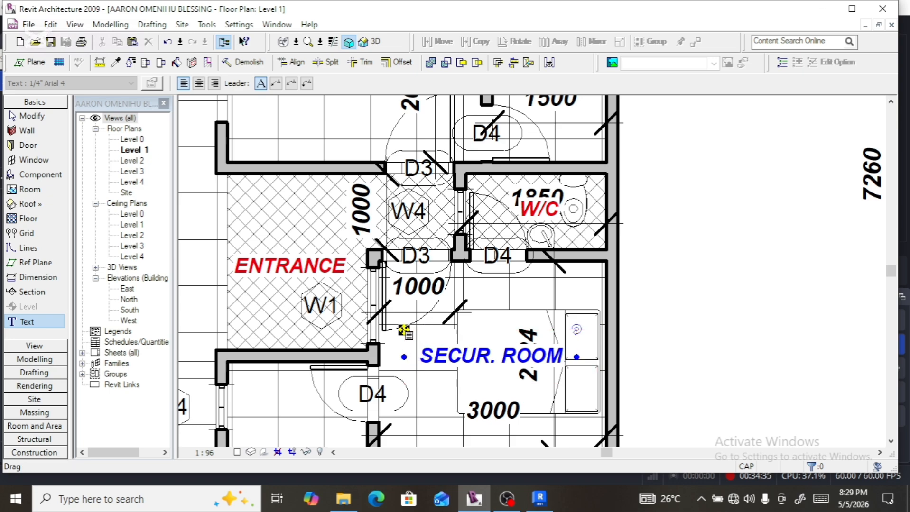
# Step: Add a centred two-line CONTROL ROOM label to the 1500 mm room beside GEN HOUSE and fit it between the walls
pyautogui.scroll(-2, 526, 411)
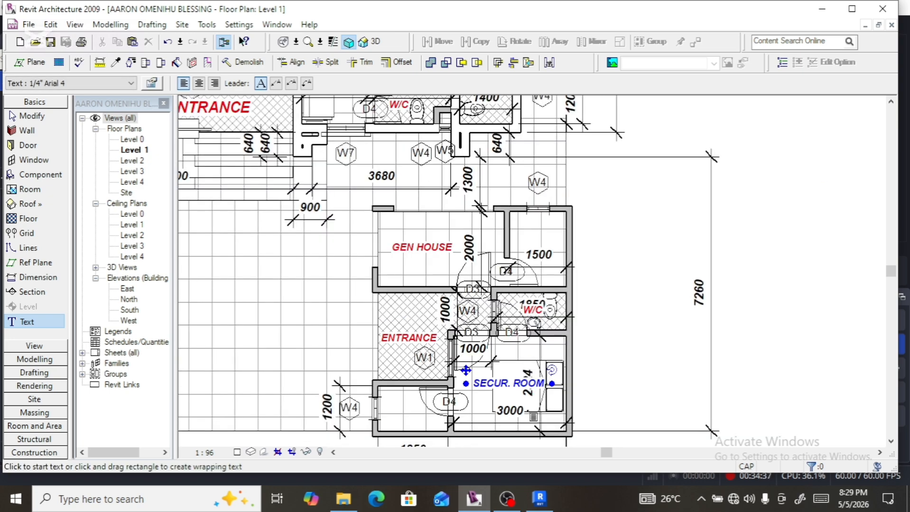
pyautogui.click(525, 240)
pyautogui.write('C')
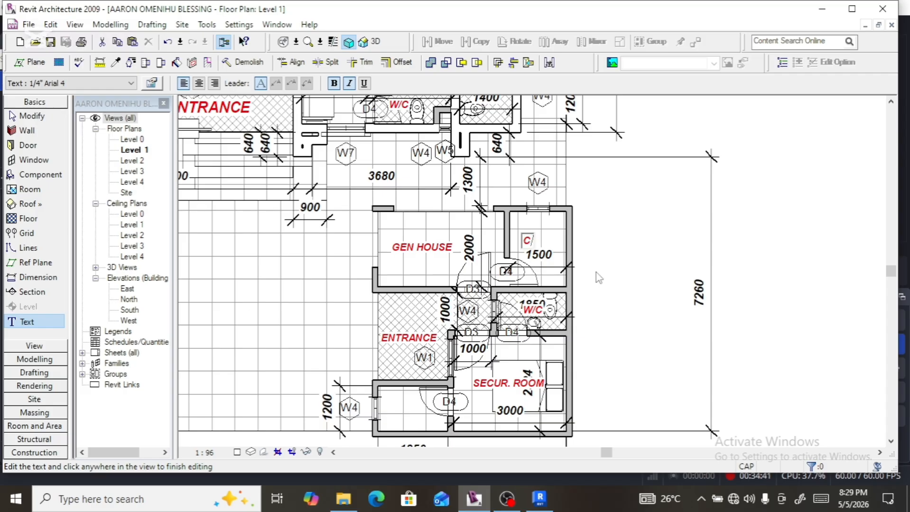
pyautogui.write('ONTR')
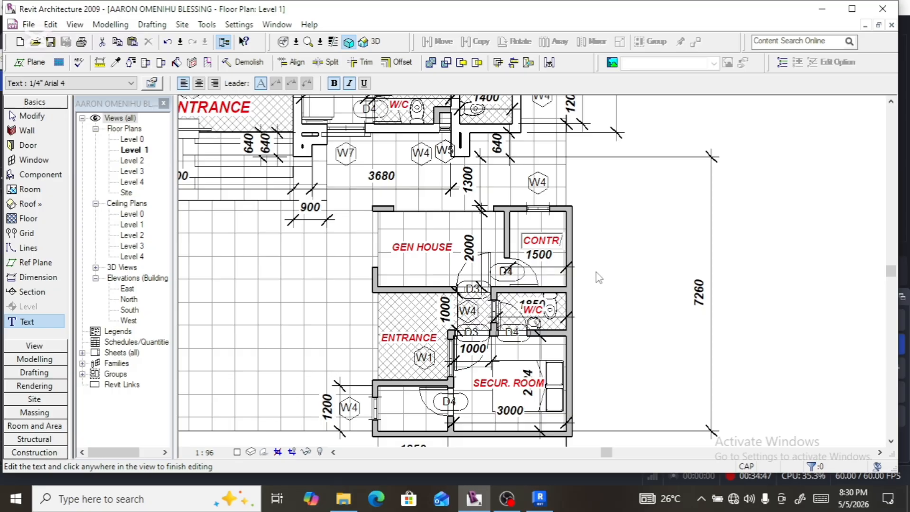
pyautogui.write('OL')
pyautogui.press('Return')
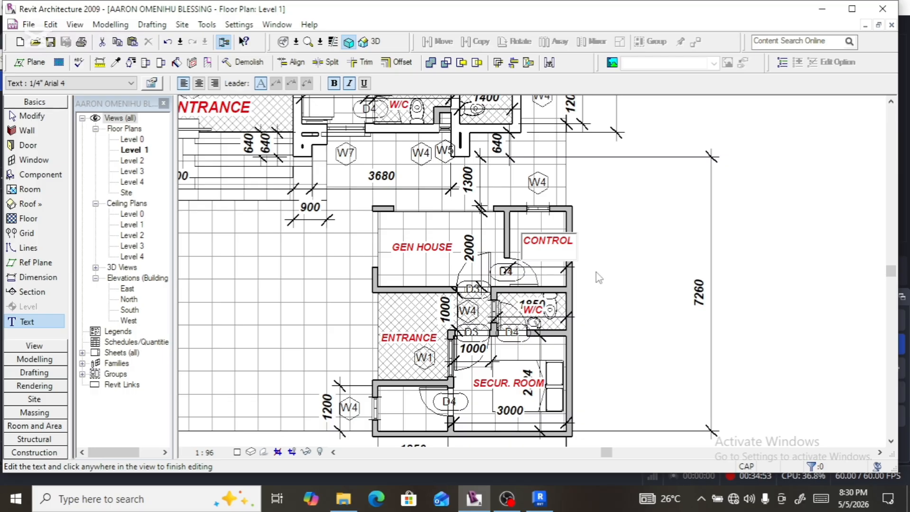
pyautogui.write('ROOM')
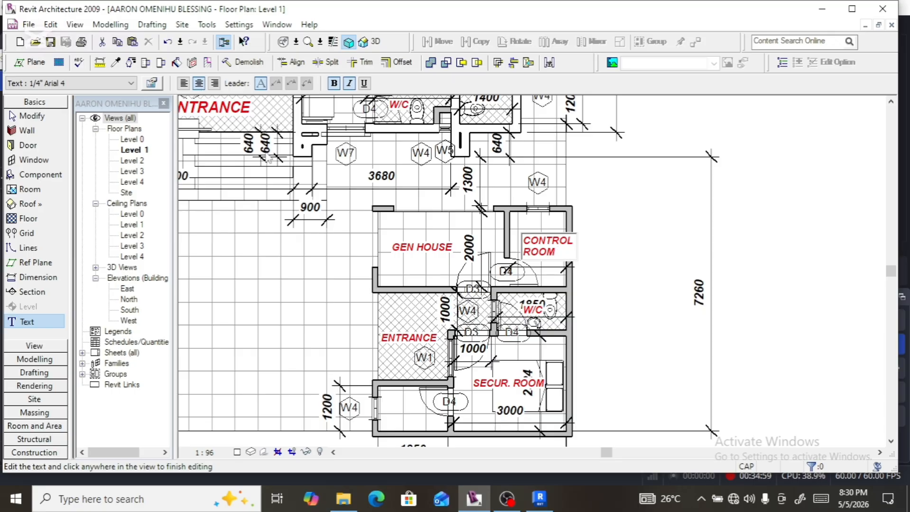
pyautogui.click(629, 316)
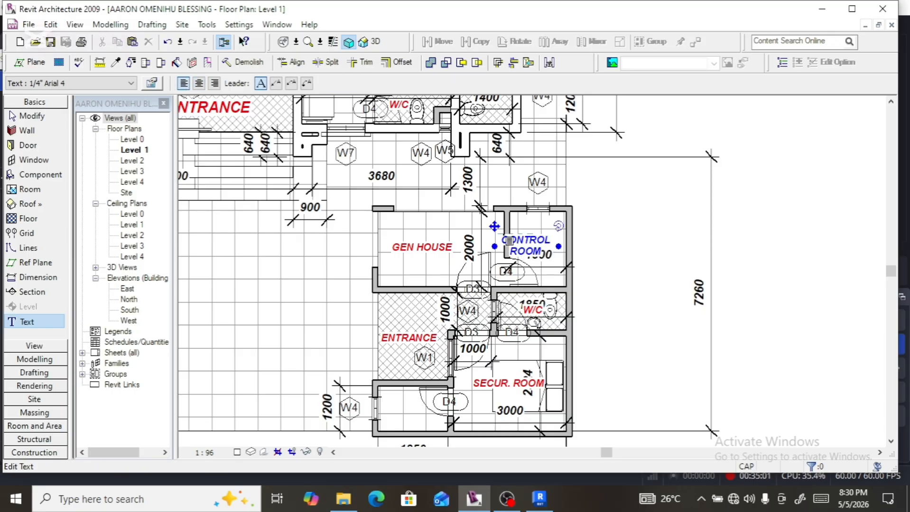
pyautogui.moveTo(494, 226); pyautogui.dragTo(510, 227)
pyautogui.click(624, 262)
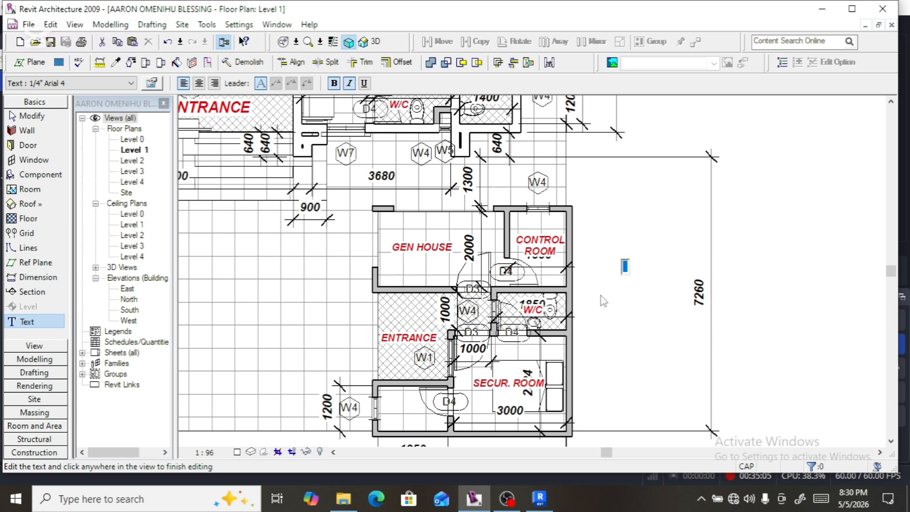
pyautogui.press('Escape')
pyautogui.press('Escape')
# Step: Move the 1500 dimension in the control room down so it sits clear below the CONTROL ROOM label
pyautogui.scroll(3, 544, 267)
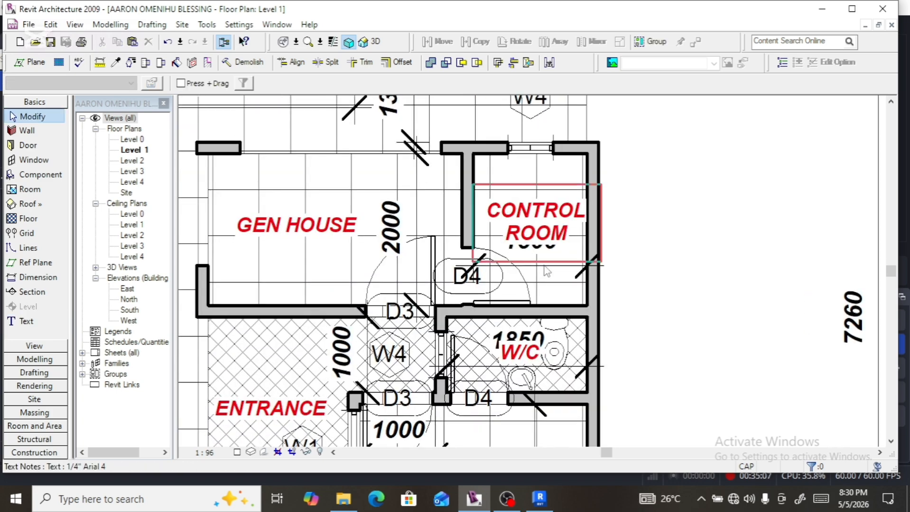
pyautogui.click(546, 271)
pyautogui.scroll(3, 617, 302)
pyautogui.press('Escape')
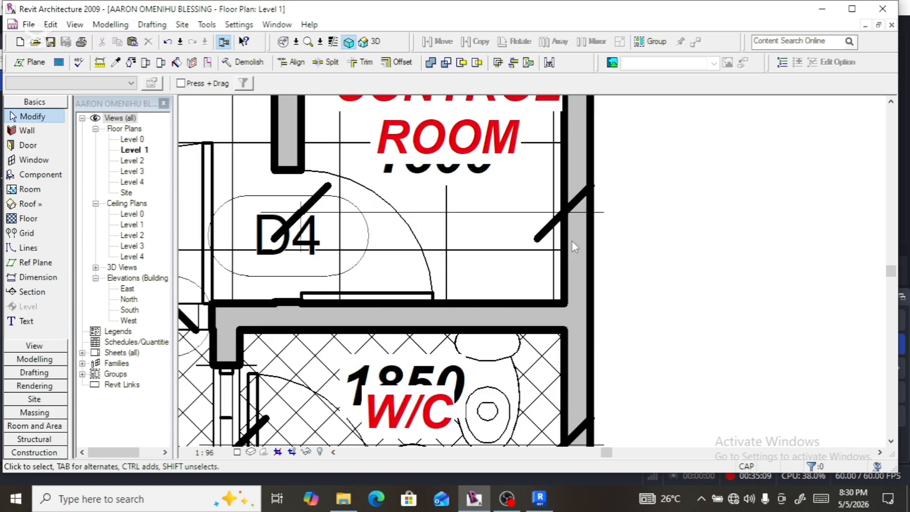
pyautogui.click(585, 205)
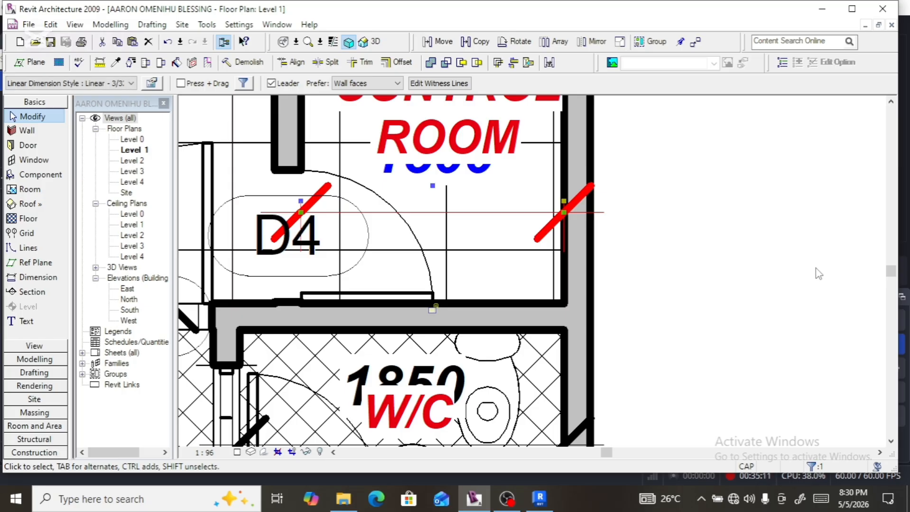
pyautogui.press('Down')
pyautogui.press('Down')
pyautogui.press('Down')
pyautogui.press('Down')
pyautogui.press('Down')
pyautogui.press('Down')
pyautogui.press('Down')
pyautogui.press('Down')
pyautogui.press('Down')
pyautogui.press('Down')
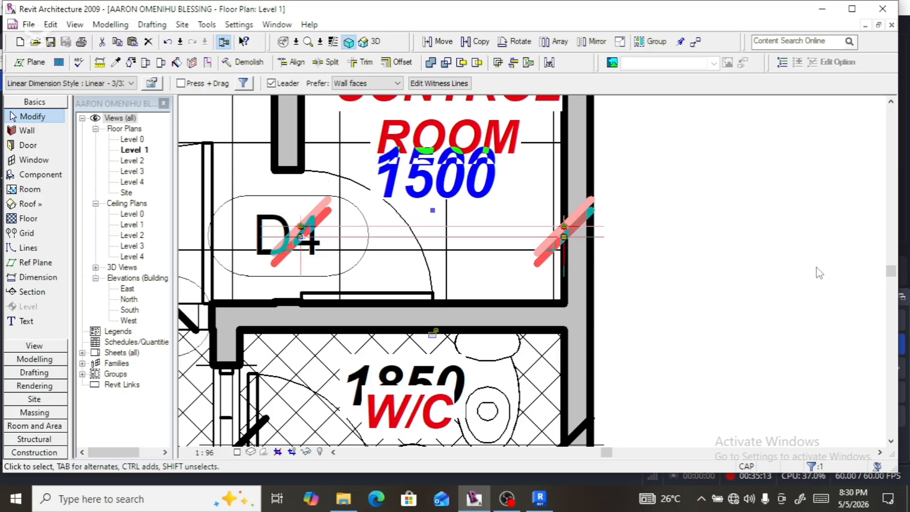
pyautogui.press('Down')
pyautogui.press('Down')
pyautogui.press('Down')
pyautogui.press('Down')
pyautogui.press('Down')
pyautogui.press('Down')
pyautogui.press('Down')
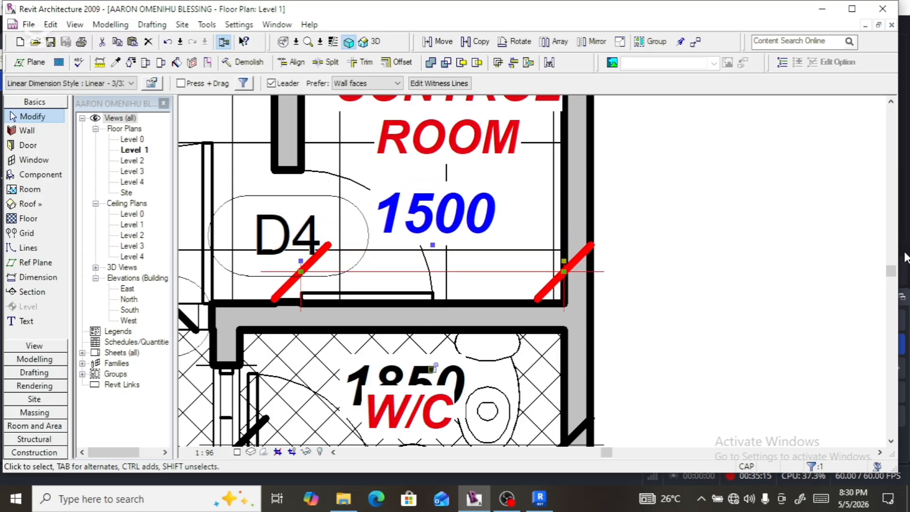
pyautogui.scroll(-5, 773, 266)
pyautogui.press('Escape')
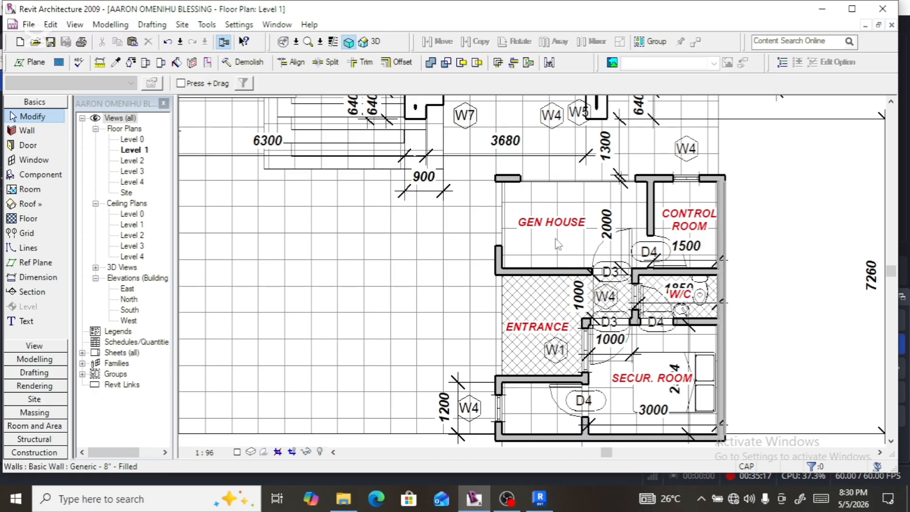
# Step: Add a KITCH label in Text : 1/4" Arial 4 to the outbuilding's small 1850 by 1200 mm room with window W4
pyautogui.scroll(-2, 553, 239)
pyautogui.scroll(2, 555, 304)
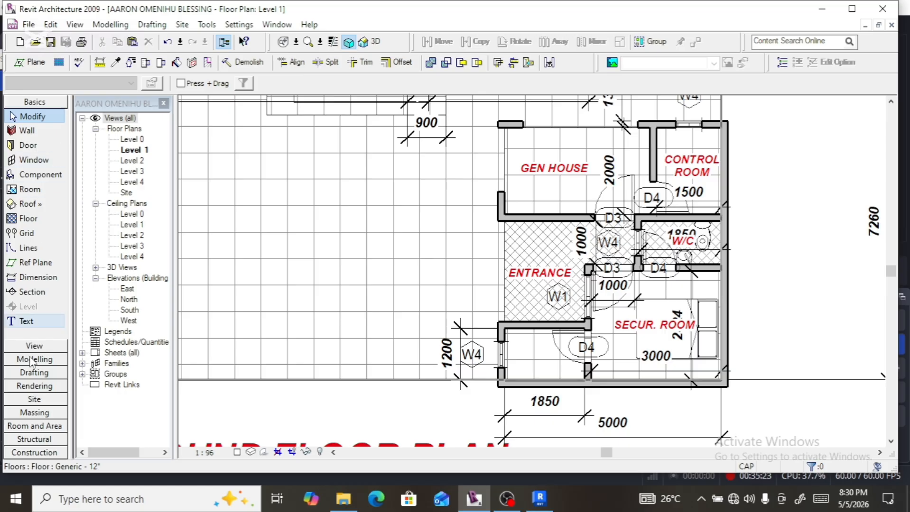
pyautogui.click(24, 322)
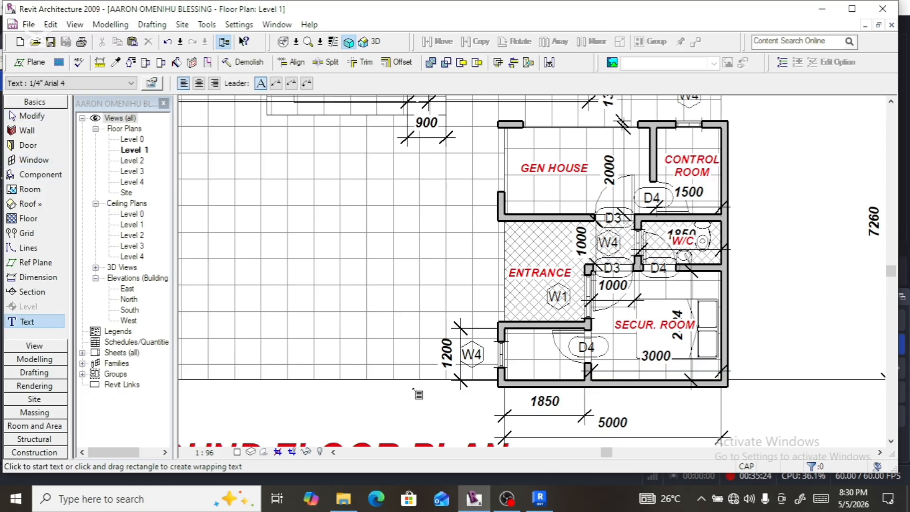
pyautogui.click(511, 354)
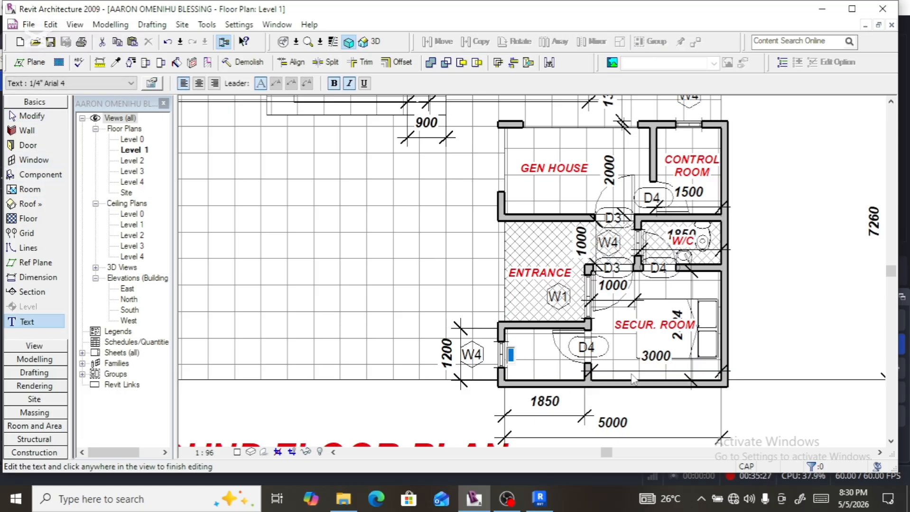
pyautogui.write('TIC')
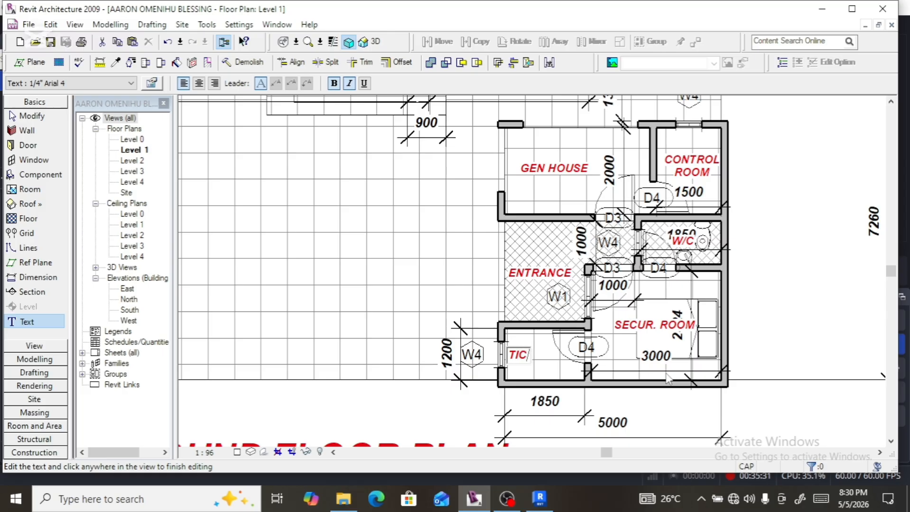
pyautogui.write('H')
pyautogui.press('BackSpace')
pyautogui.write('KITCH')
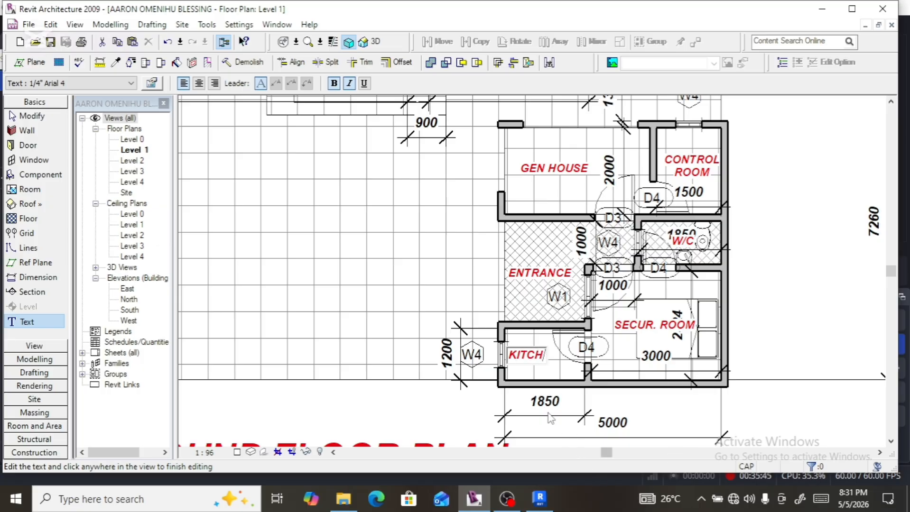
pyautogui.click(400, 425)
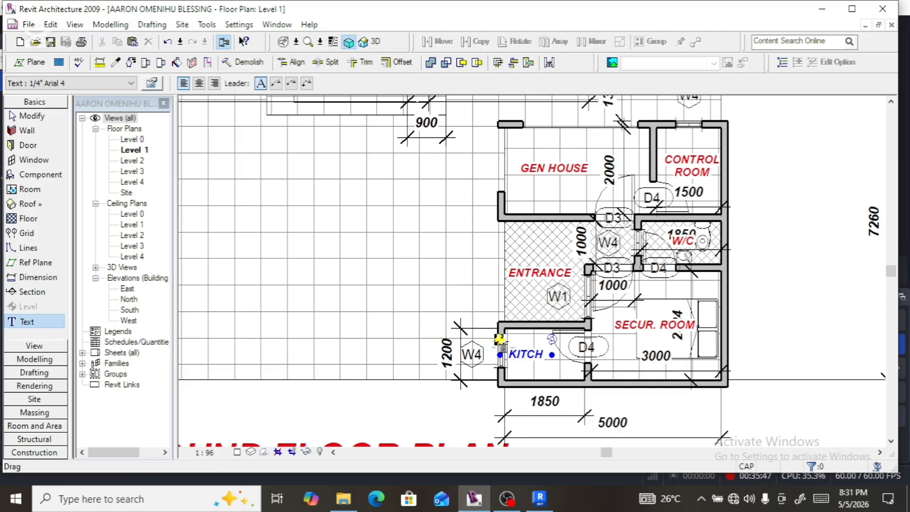
# Step: Shift the KITCH label slightly inward from window W4 to centre it between the walls, and finish placing text
pyautogui.moveTo(500, 343); pyautogui.dragTo(513, 342)
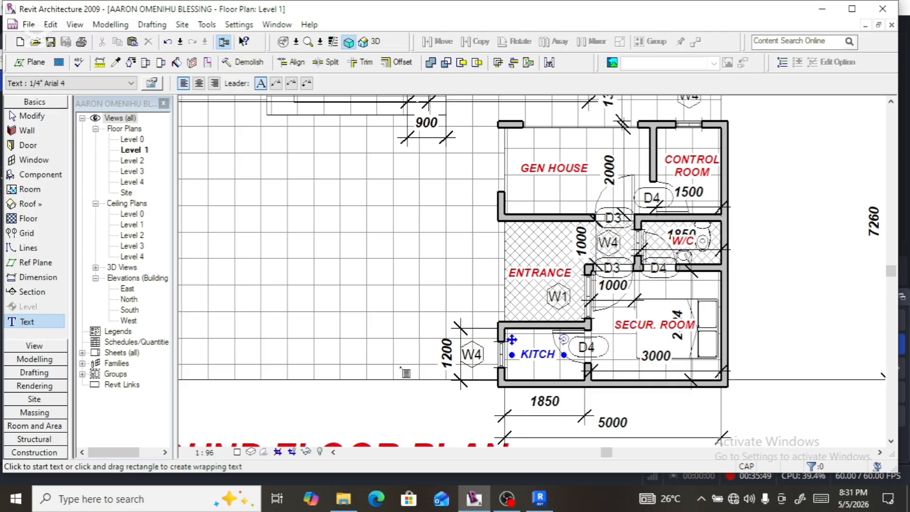
pyautogui.scroll(-2, 400, 365)
pyautogui.click(654, 402)
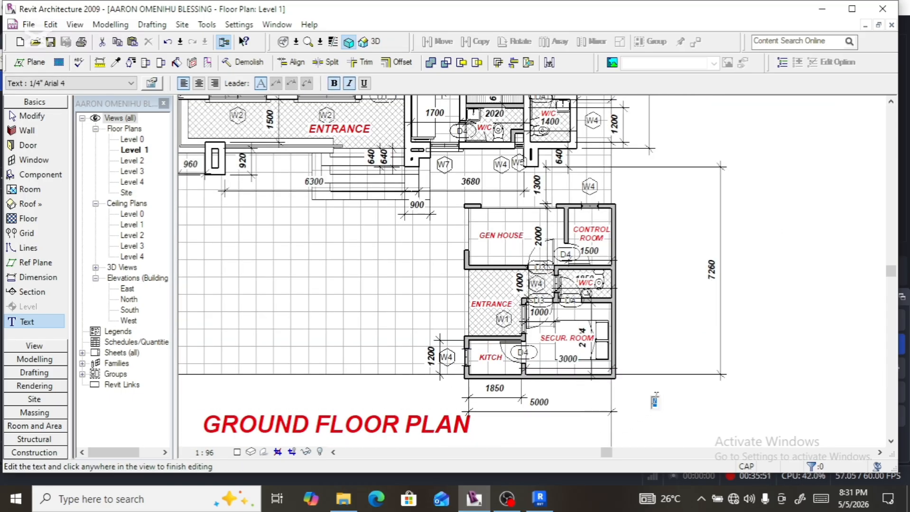
pyautogui.press('Escape')
pyautogui.press('Escape')
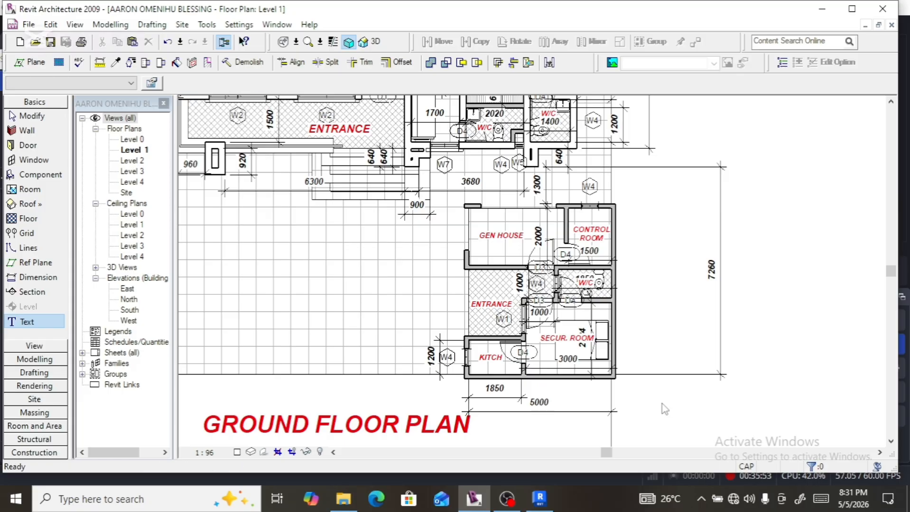
# Step: Open the default 3D view and examine the roofless outbuilding beside the main house and its paved floor
pyautogui.scroll(-2, 636, 375)
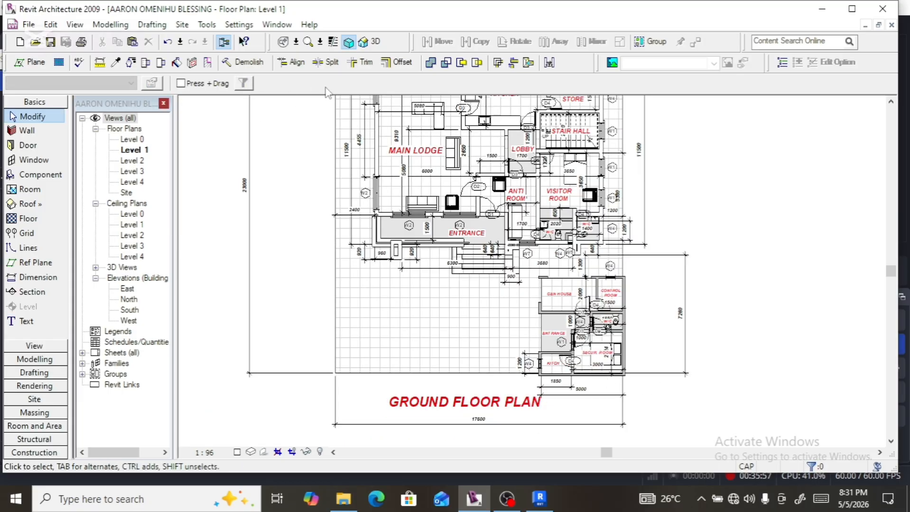
pyautogui.click(369, 42)
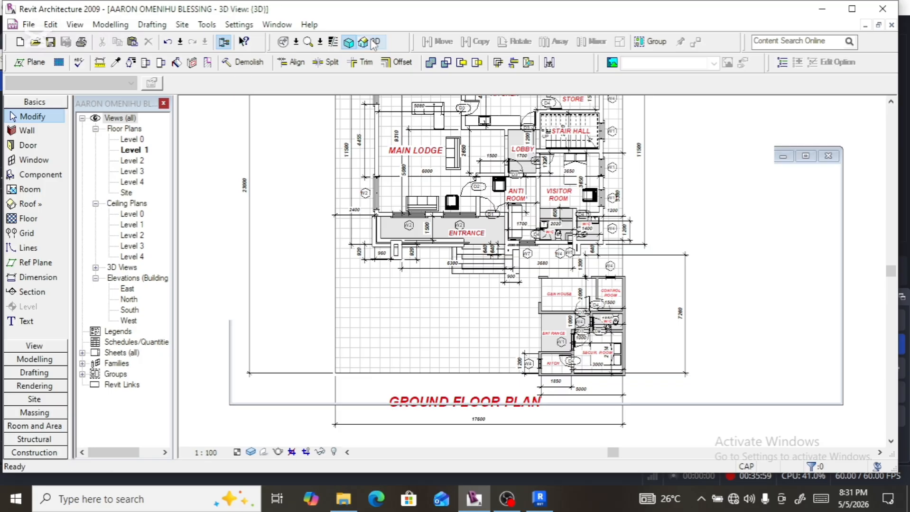
pyautogui.scroll(-5, 544, 183)
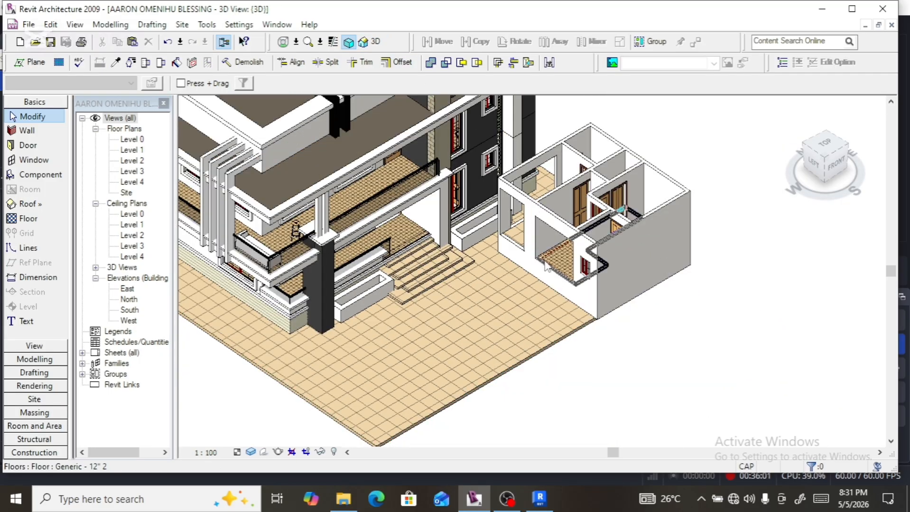
pyautogui.scroll(2, 616, 251)
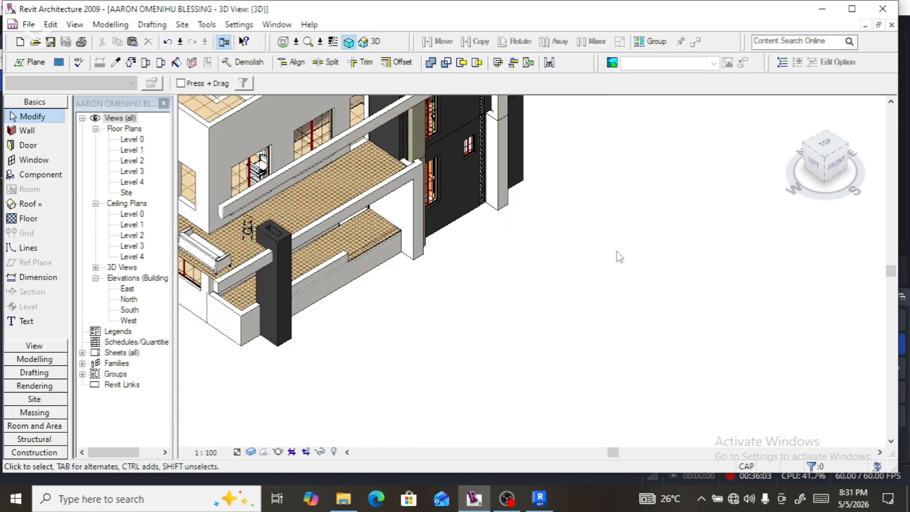
pyautogui.scroll(-2, 623, 255)
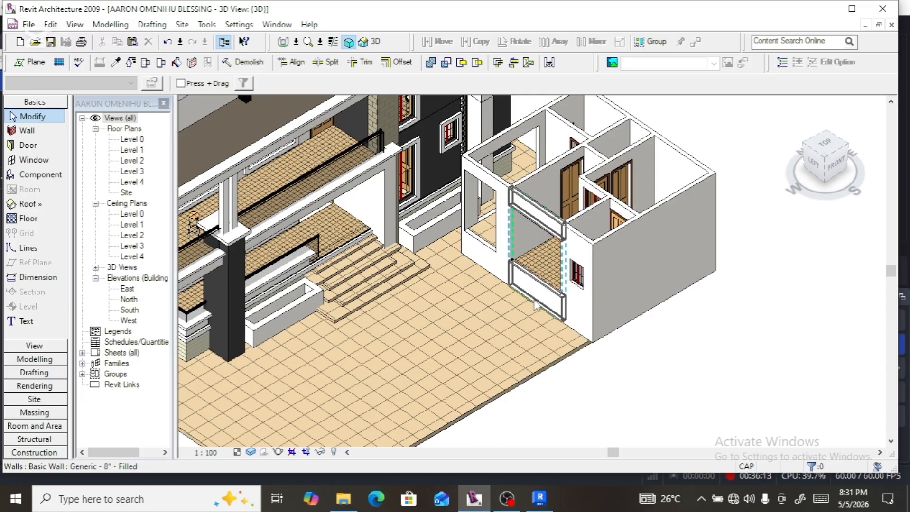
pyautogui.scroll(-3, 581, 302)
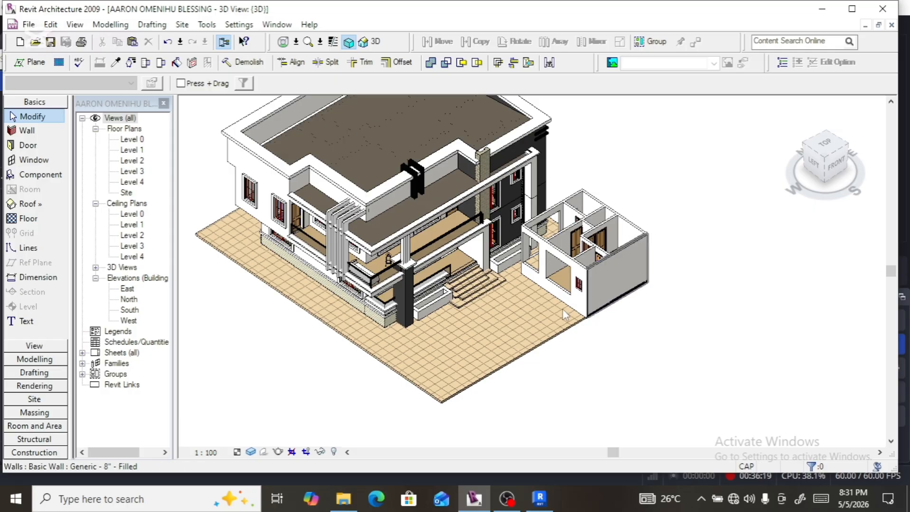
# Step: From the top view, select the entire outbuilding and move it about 4029 mm diagonally south-east, away from the main house
pyautogui.click(819, 158)
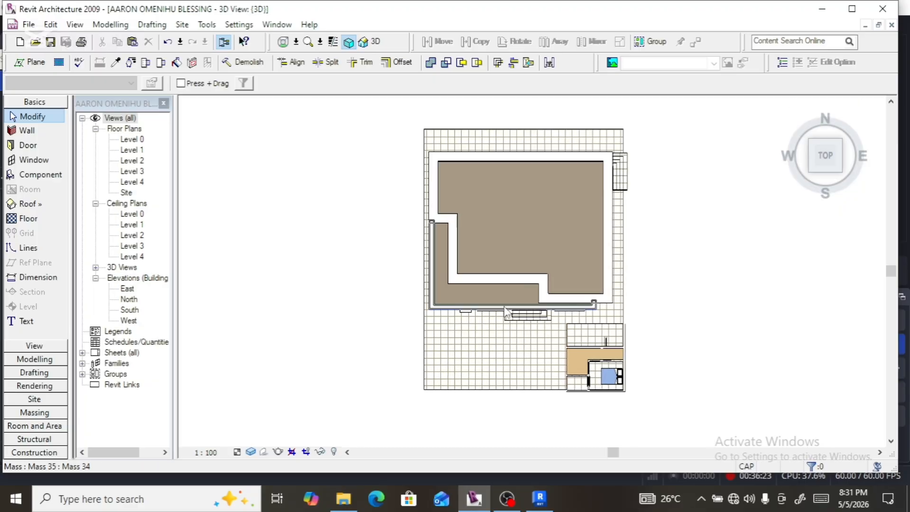
pyautogui.scroll(2, 612, 365)
pyautogui.scroll(-3, 587, 378)
pyautogui.scroll(5, 587, 379)
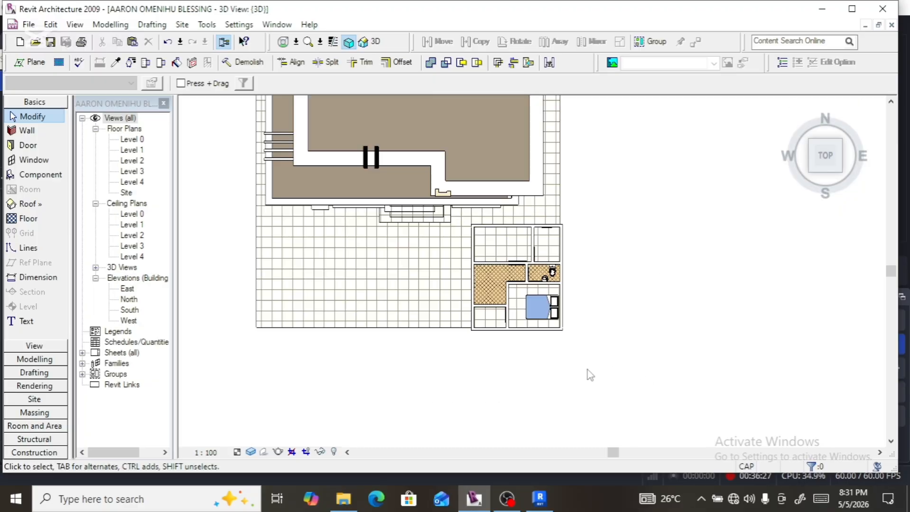
pyautogui.moveTo(587, 369); pyautogui.dragTo(602, 385)
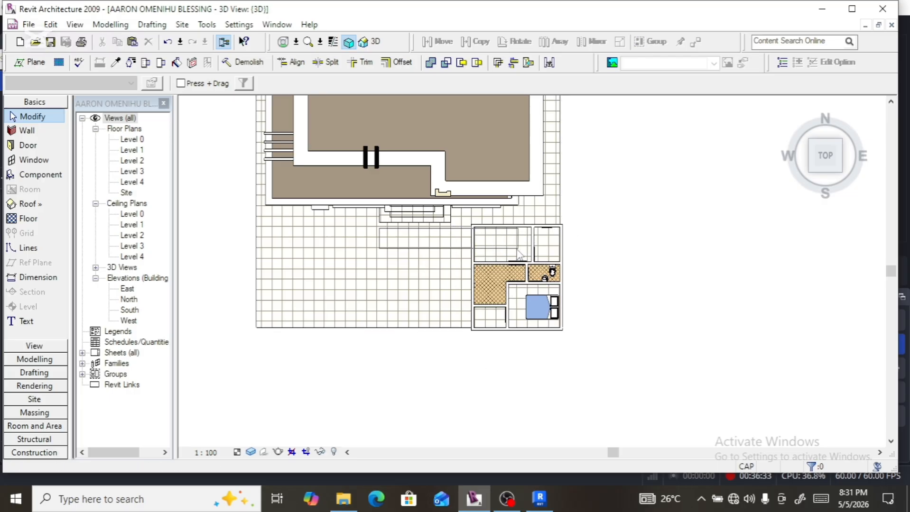
pyautogui.scroll(2, 449, 213)
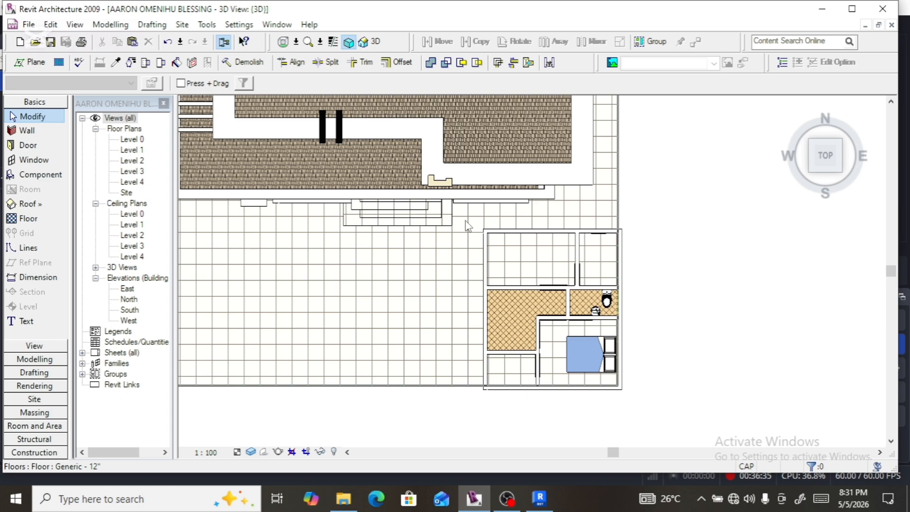
pyautogui.moveTo(464, 221); pyautogui.dragTo(679, 425)
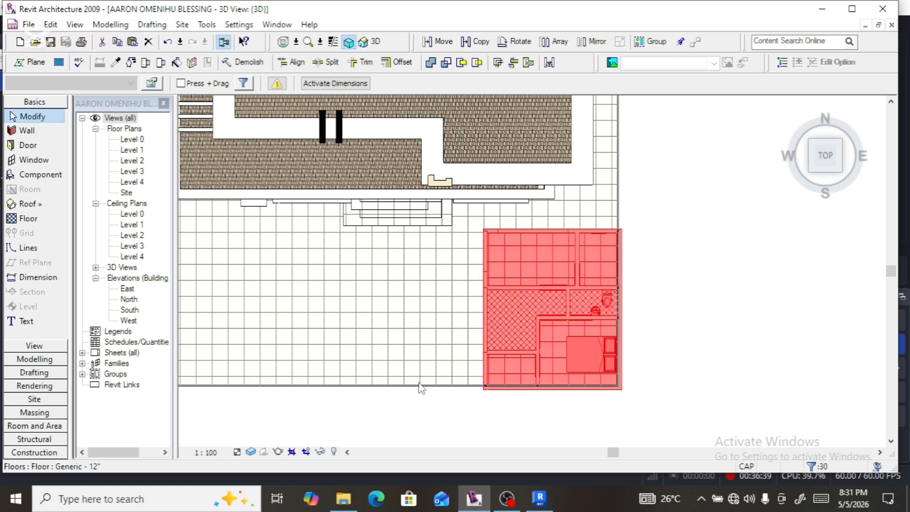
pyautogui.scroll(-1, 422, 373)
pyautogui.scroll(-2, 422, 373)
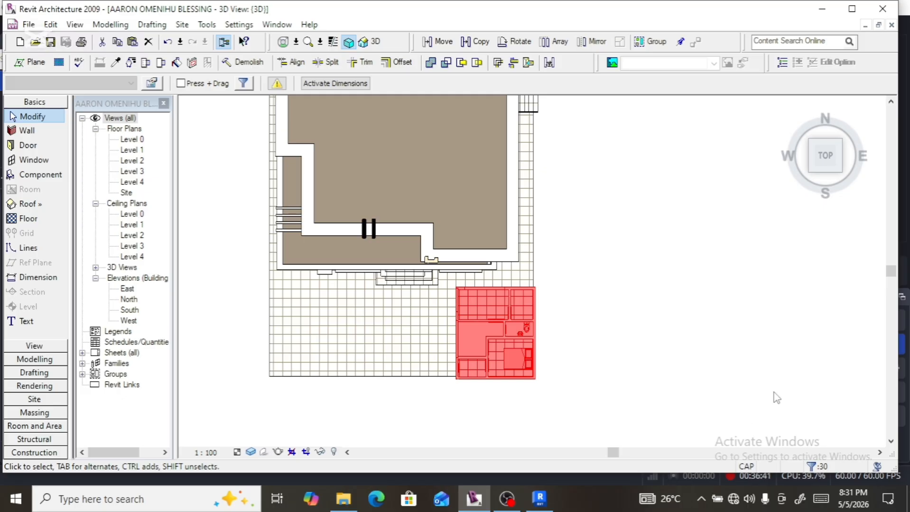
pyautogui.click(438, 41)
pyautogui.click(499, 361)
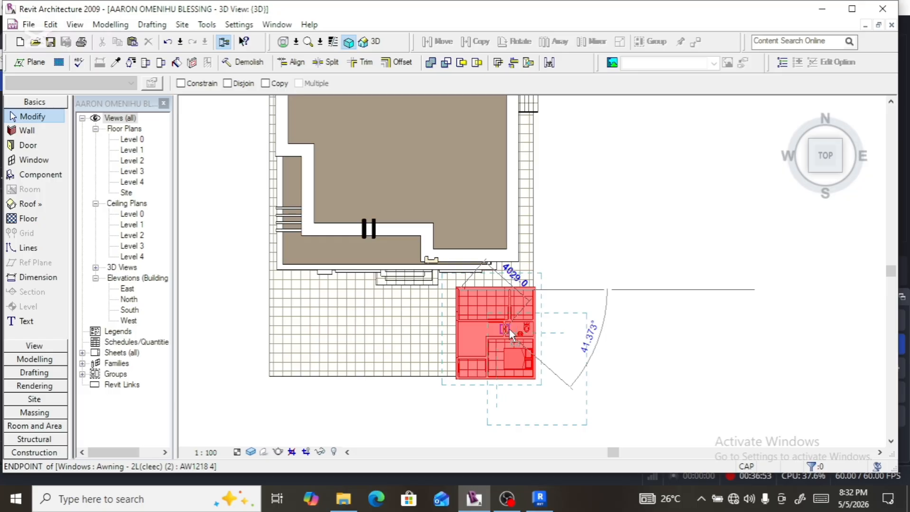
pyautogui.click(510, 334)
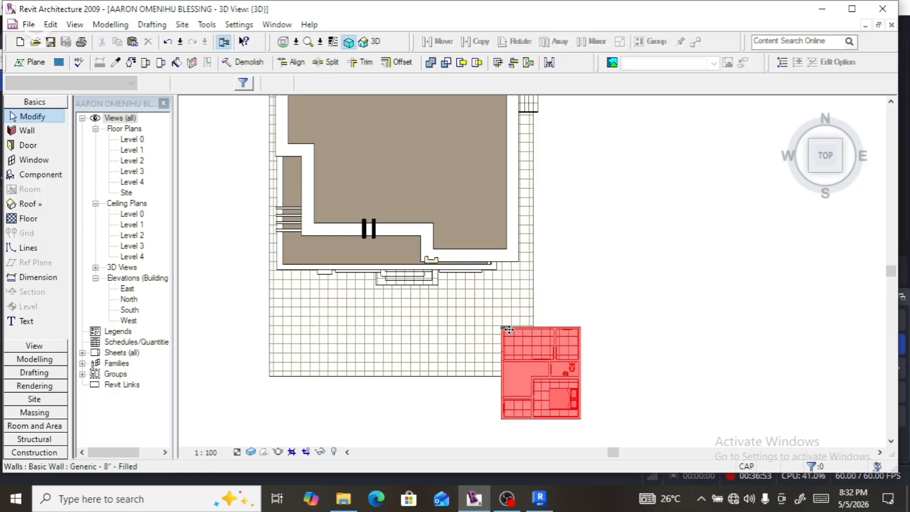
pyautogui.click(656, 311)
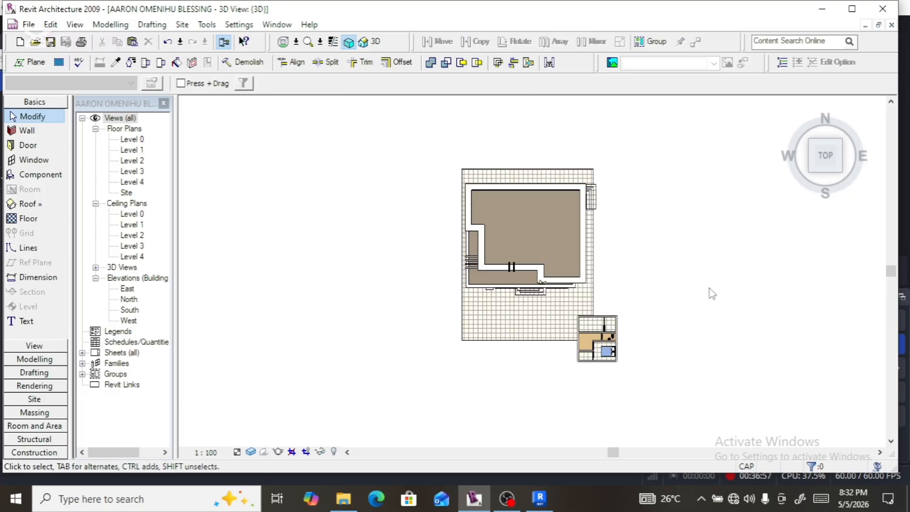
# Step: Inspect the relocated outbuilding against the main house from the front view and the front-left corner
pyautogui.click(827, 180)
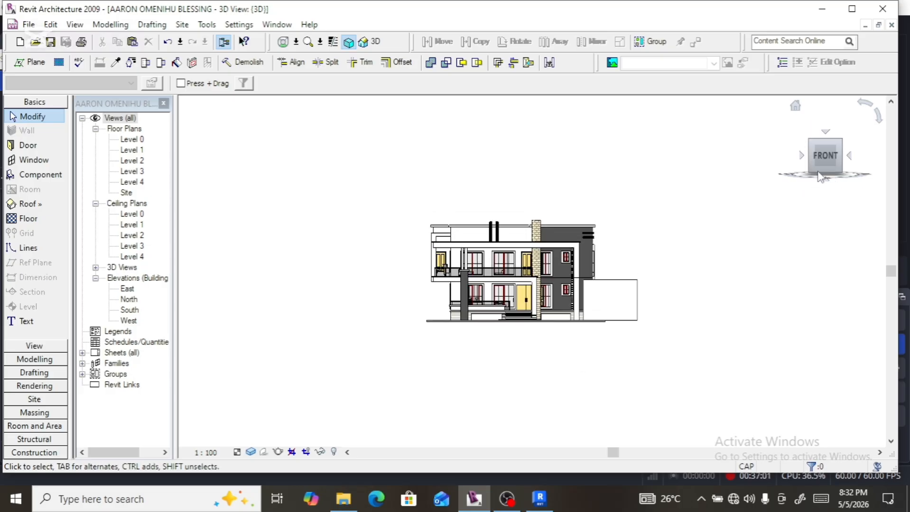
pyautogui.click(811, 141)
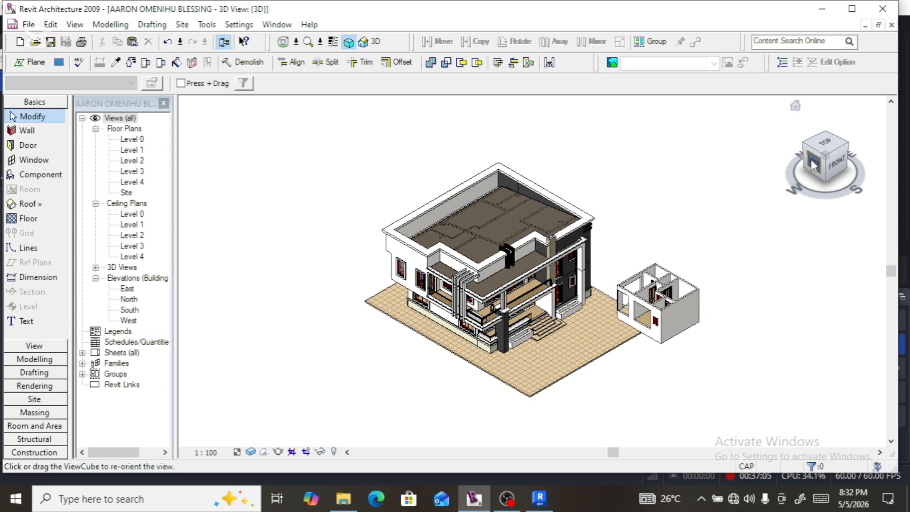
pyautogui.scroll(3, 661, 402)
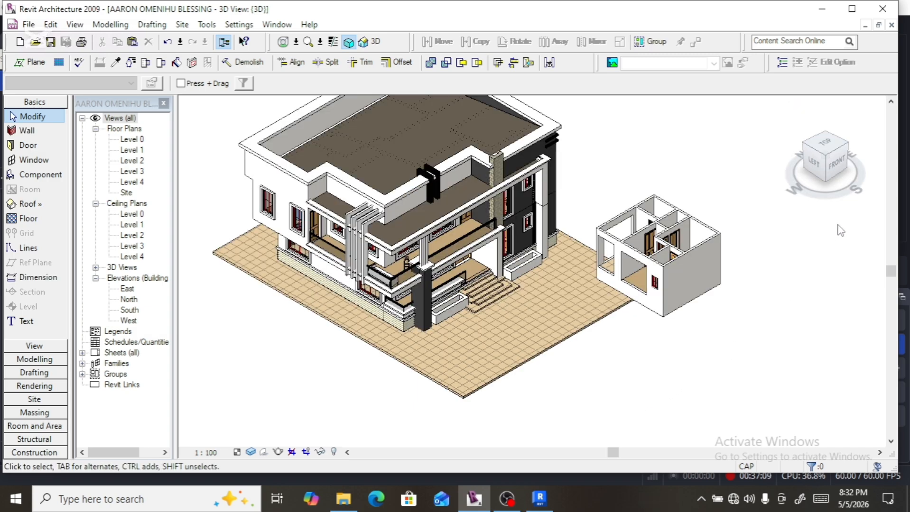
pyautogui.click(826, 167)
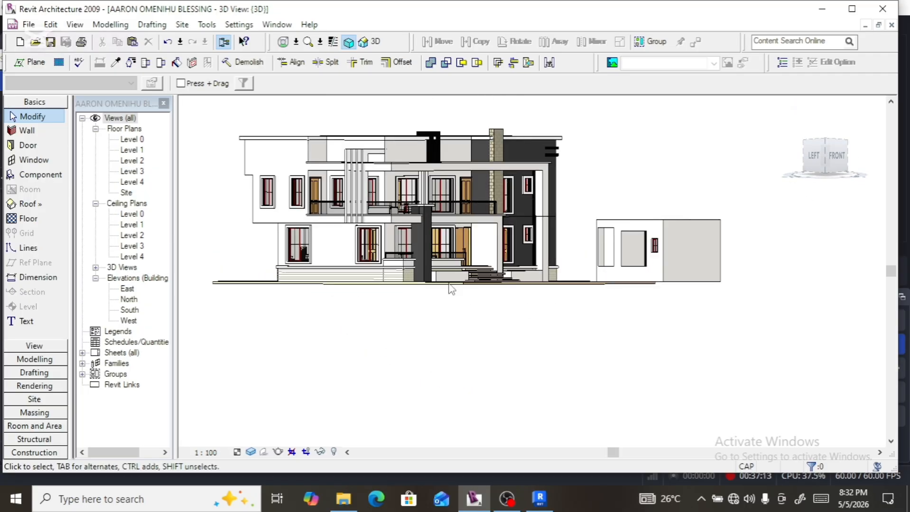
pyautogui.click(823, 157)
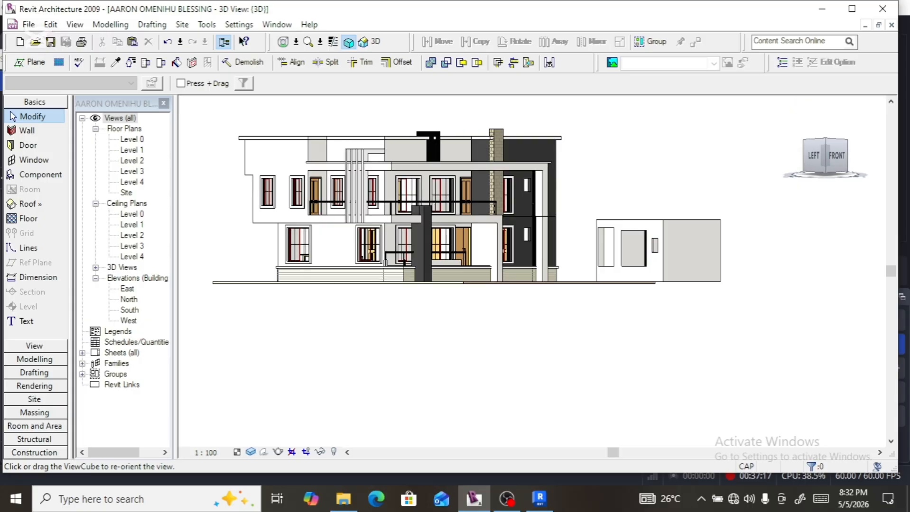
pyautogui.click(831, 161)
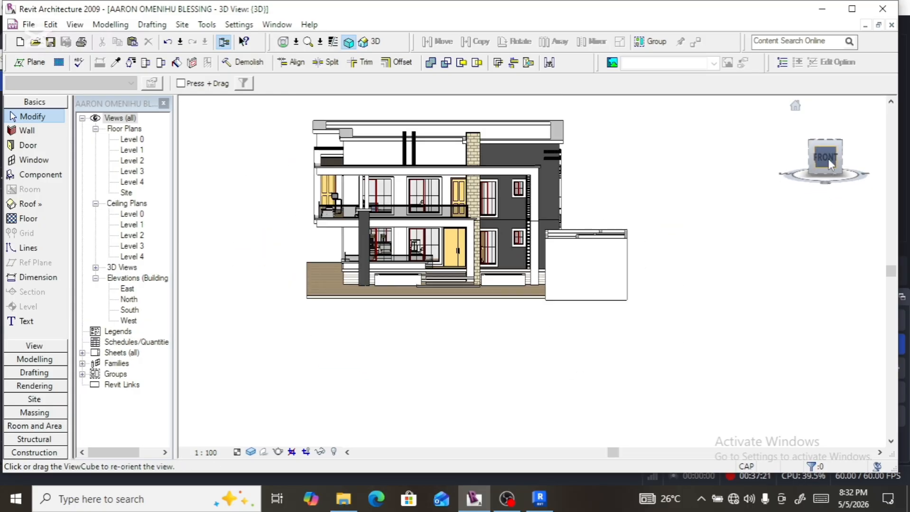
pyautogui.click(829, 160)
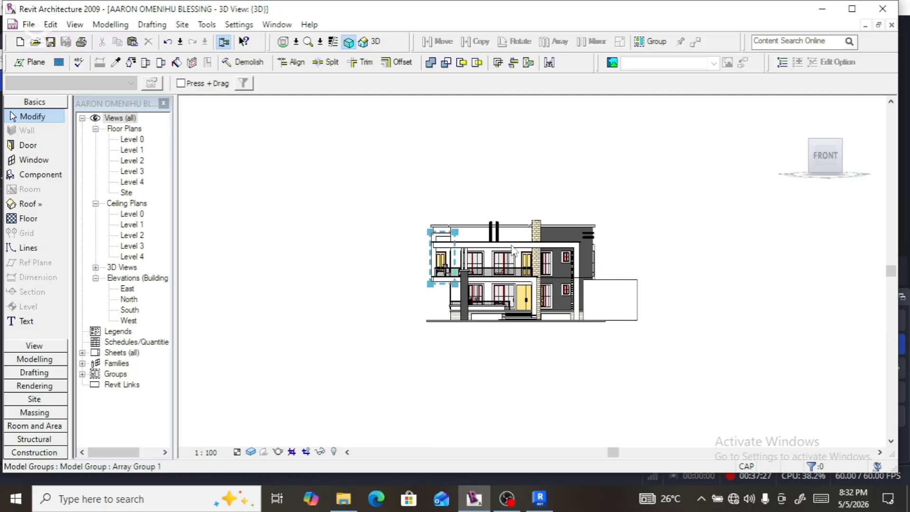
# Step: Compare the outbuilding's position with the house and paved floor edge in the left, front and raised top-front views
pyautogui.moveTo(801, 158)
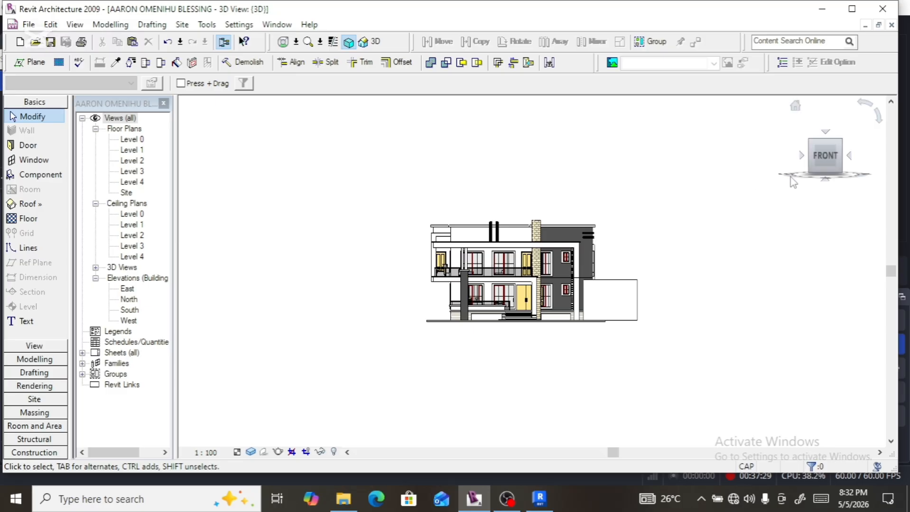
pyautogui.click(802, 158)
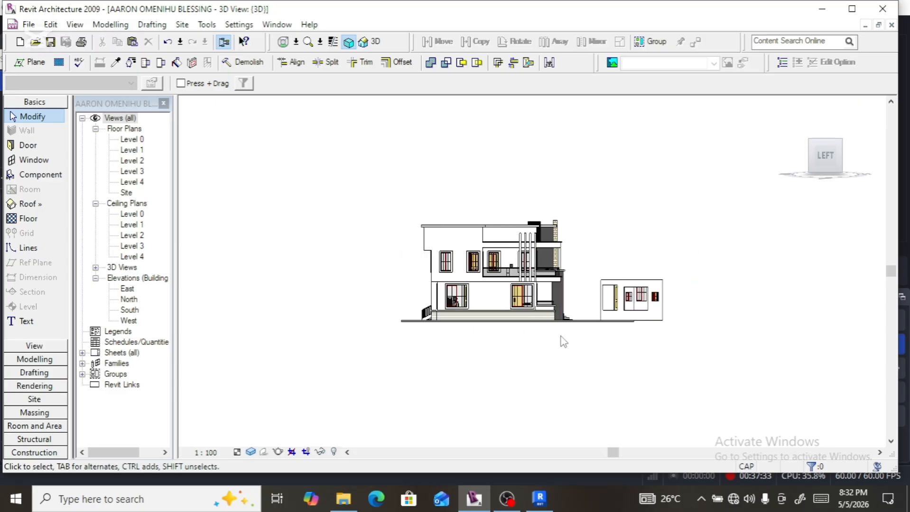
pyautogui.moveTo(790, 205)
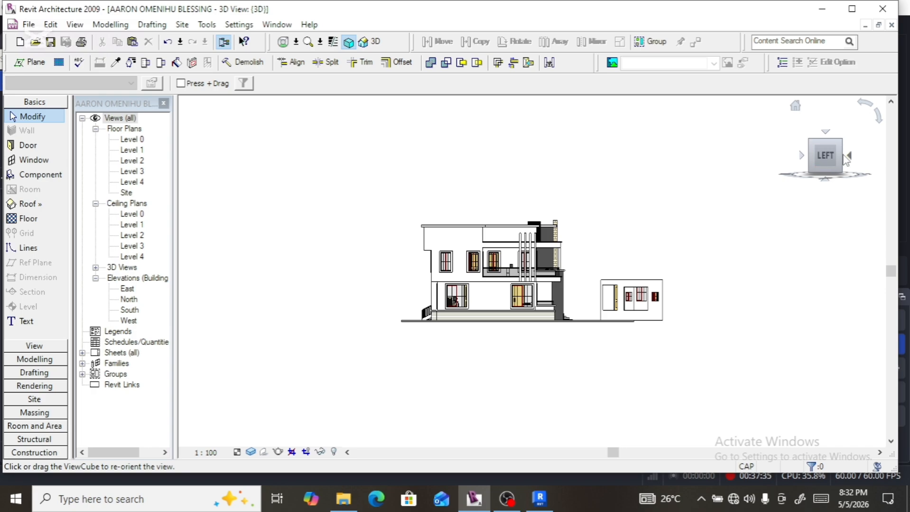
pyautogui.click(852, 158)
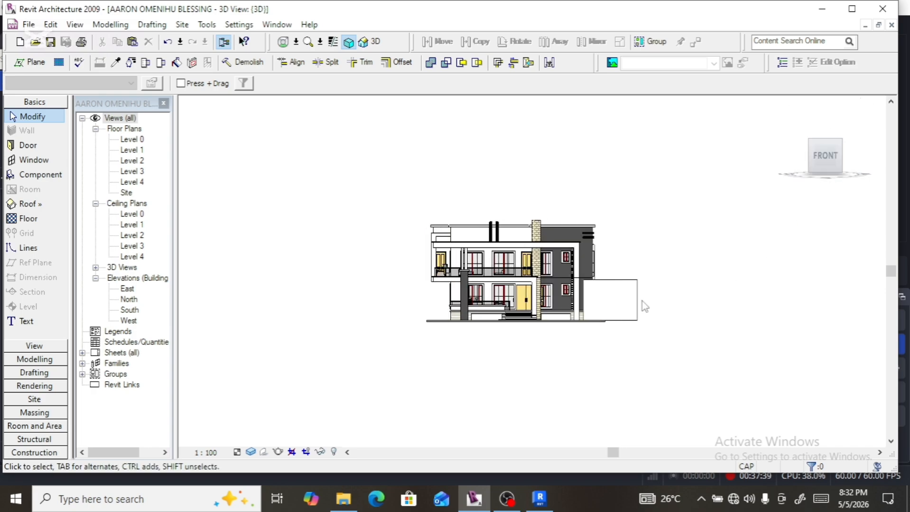
pyautogui.scroll(3, 585, 326)
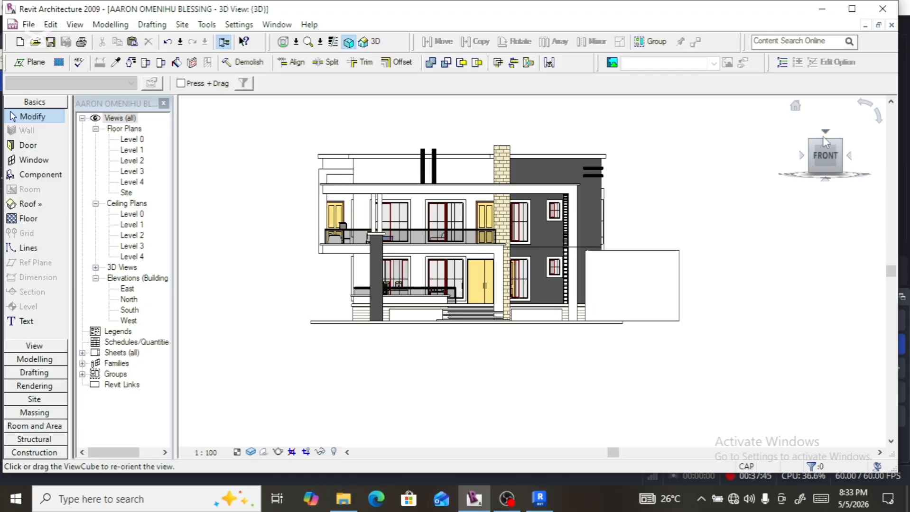
pyautogui.click(831, 151)
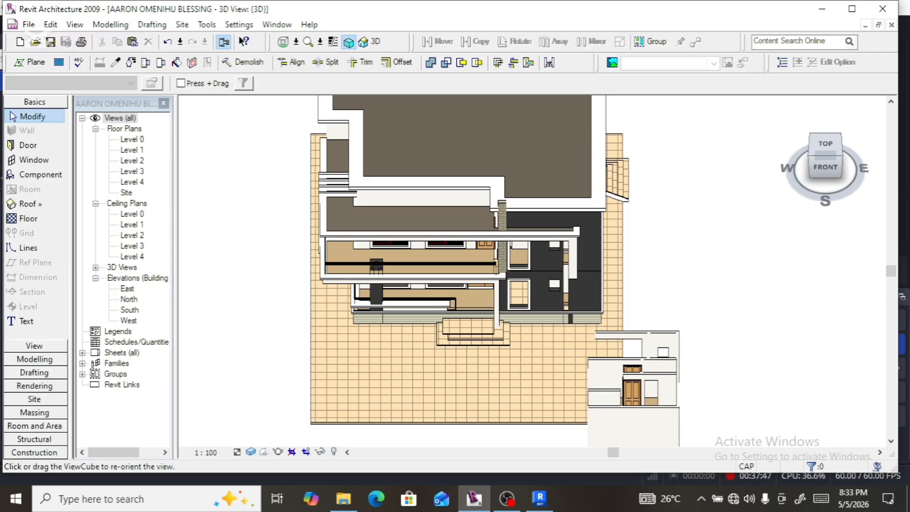
pyautogui.scroll(-3, 709, 187)
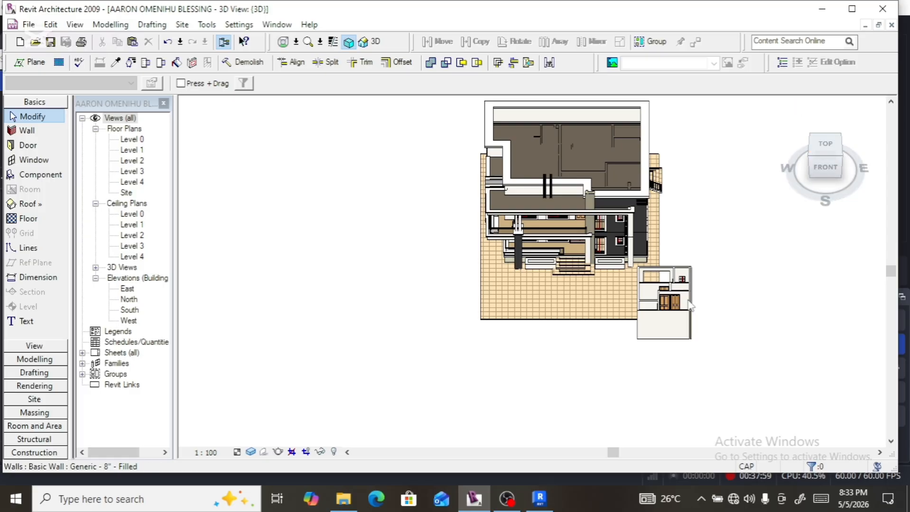
pyautogui.scroll(2, 487, 324)
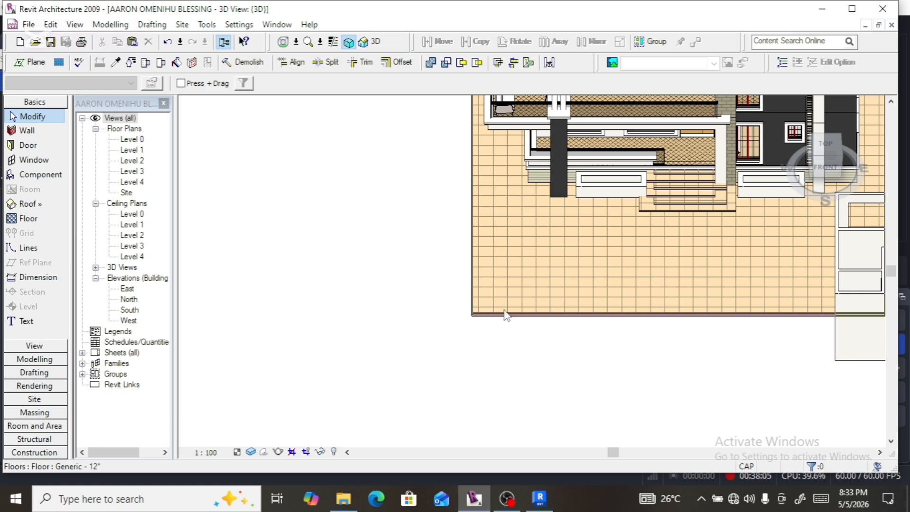
pyautogui.scroll(-2, 493, 298)
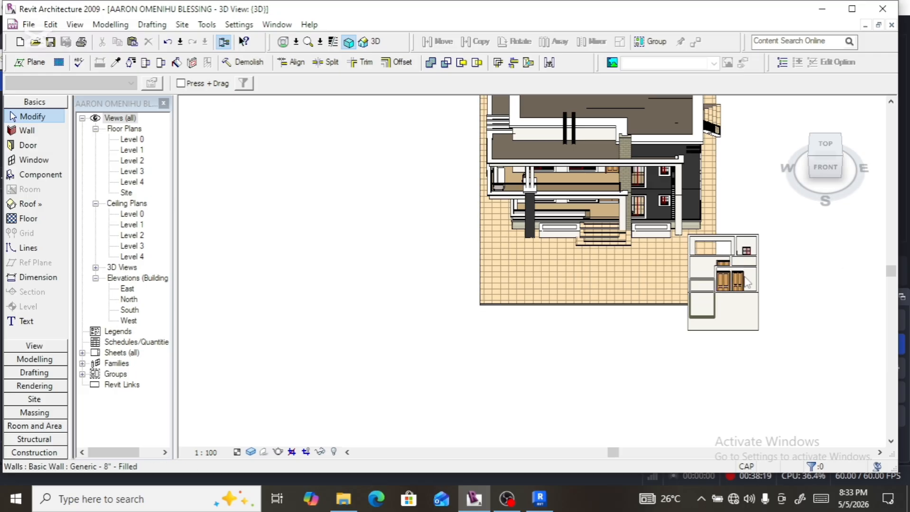
pyautogui.scroll(-2, 796, 299)
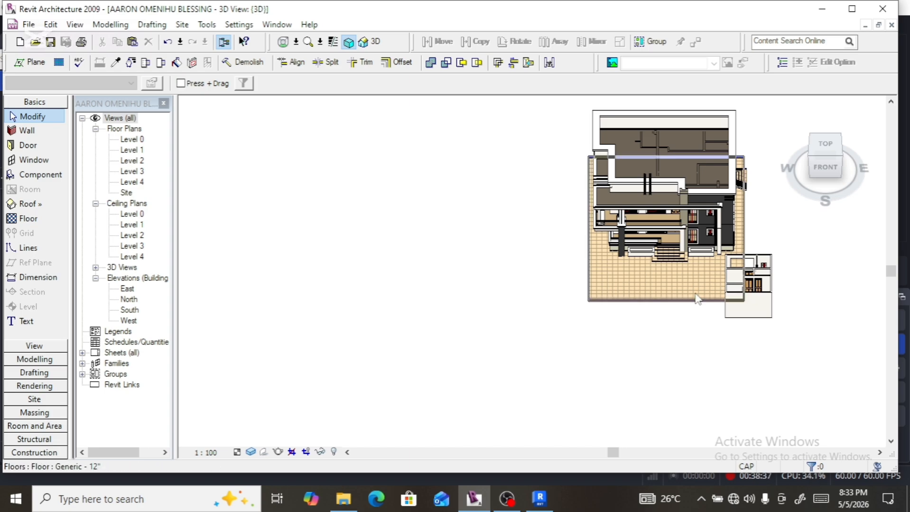
# Step: Review the outbuilding's placement beside the main house and paved floor from the front and front-left corner views
pyautogui.scroll(-3, 762, 356)
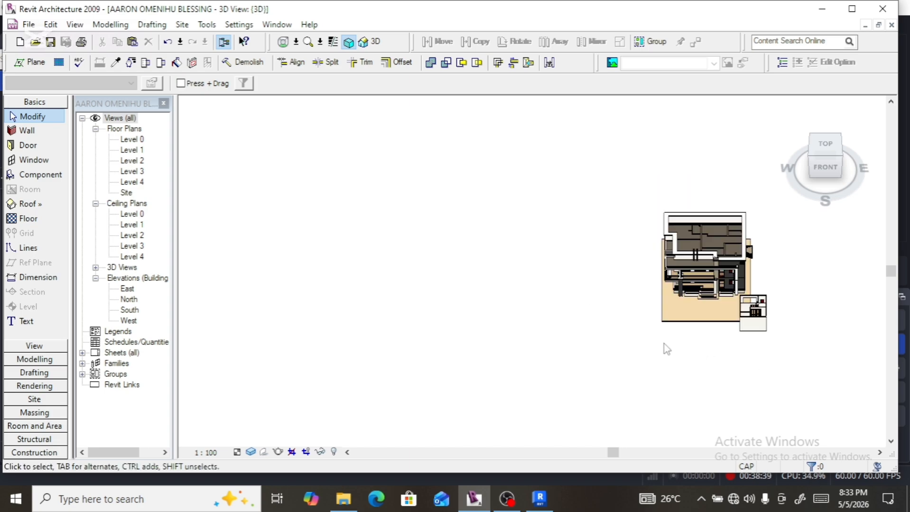
pyautogui.scroll(3, 702, 332)
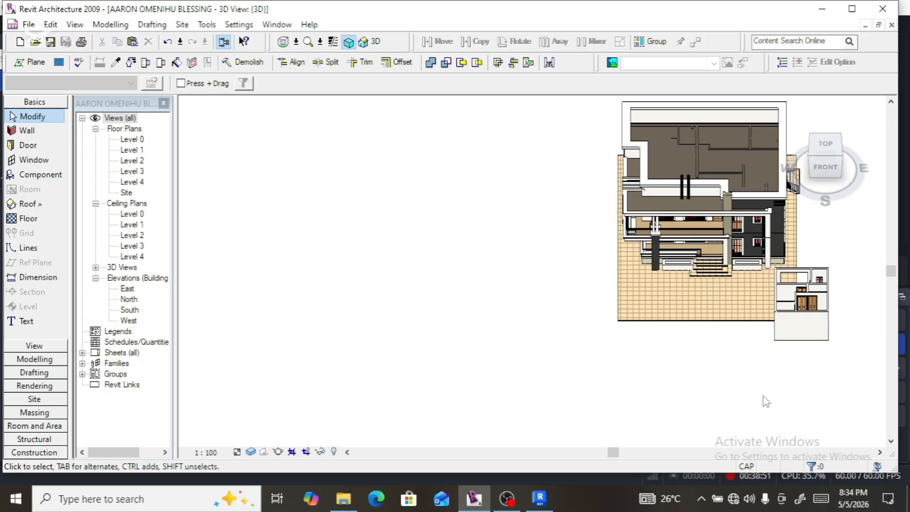
pyautogui.click(811, 158)
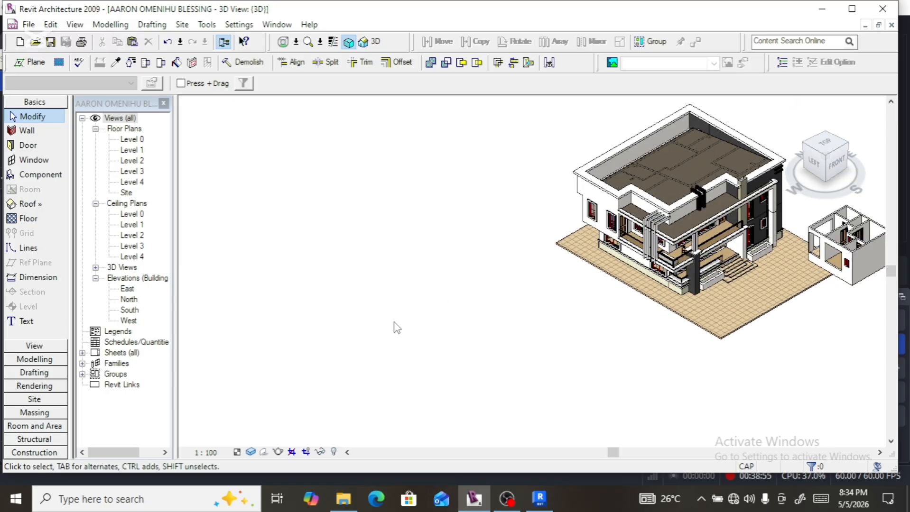
pyautogui.scroll(-3, 395, 322)
pyautogui.scroll(4, 677, 242)
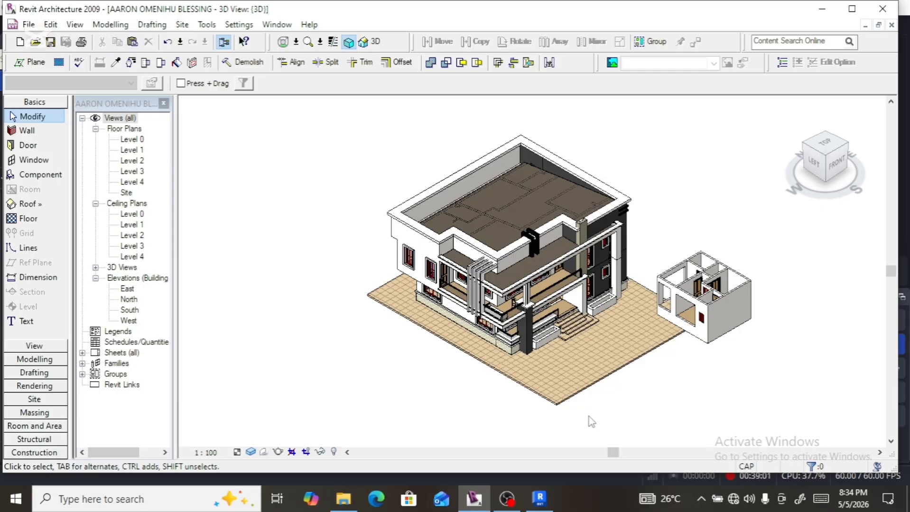
pyautogui.scroll(2, 571, 414)
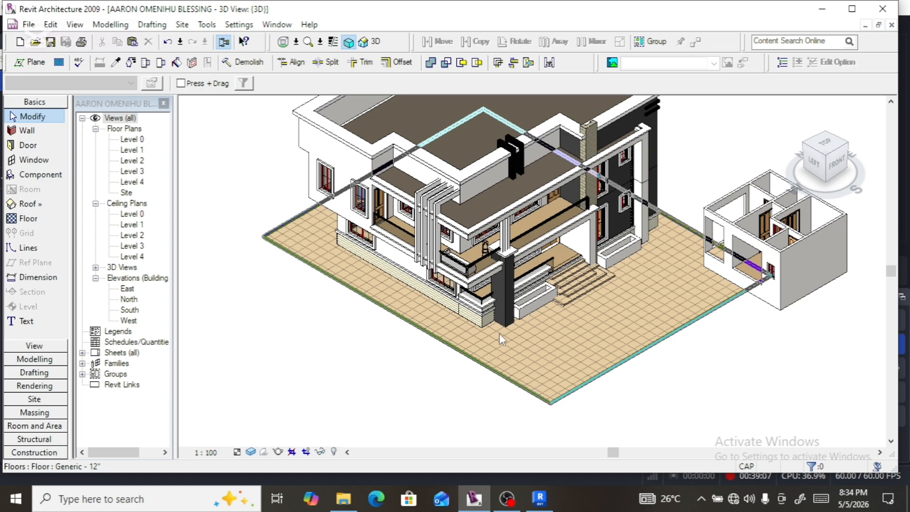
# Step: Examine the main house's entrance steps, balconies and front facade up close, and compare them with the outbuilding from a lower angle
pyautogui.scroll(3, 500, 334)
pyautogui.scroll(-5, 491, 337)
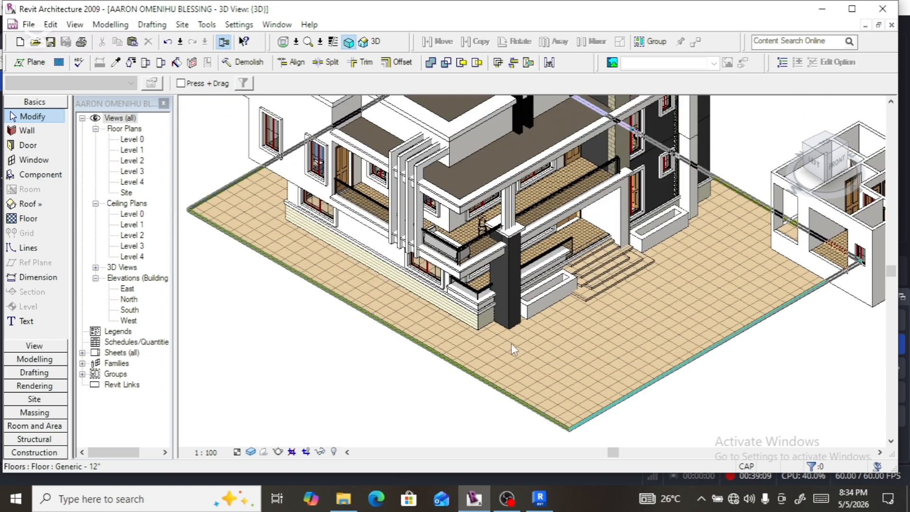
pyautogui.scroll(4, 628, 266)
pyautogui.scroll(2, 628, 267)
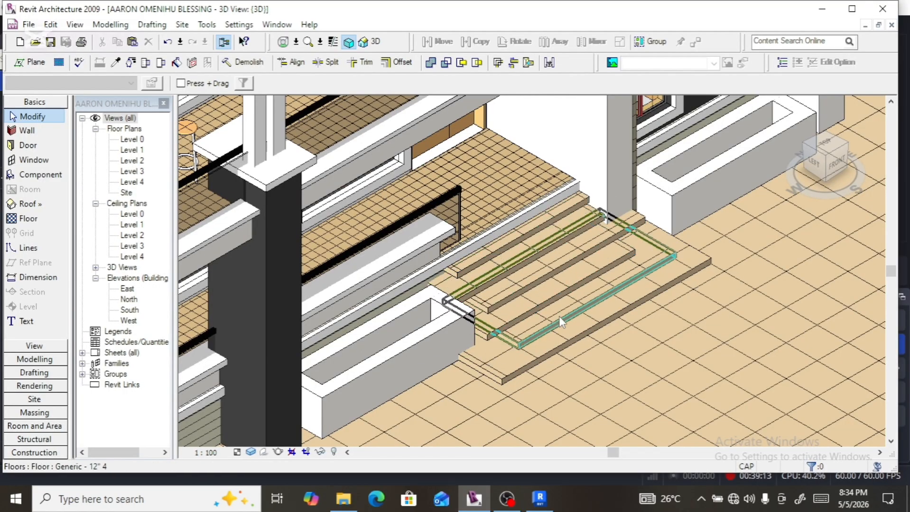
pyautogui.scroll(-3, 559, 351)
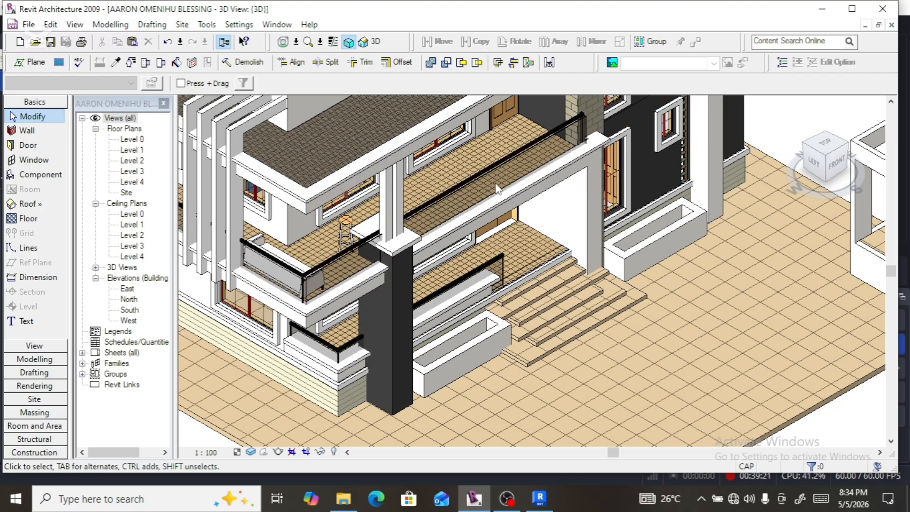
pyautogui.scroll(-2, 495, 192)
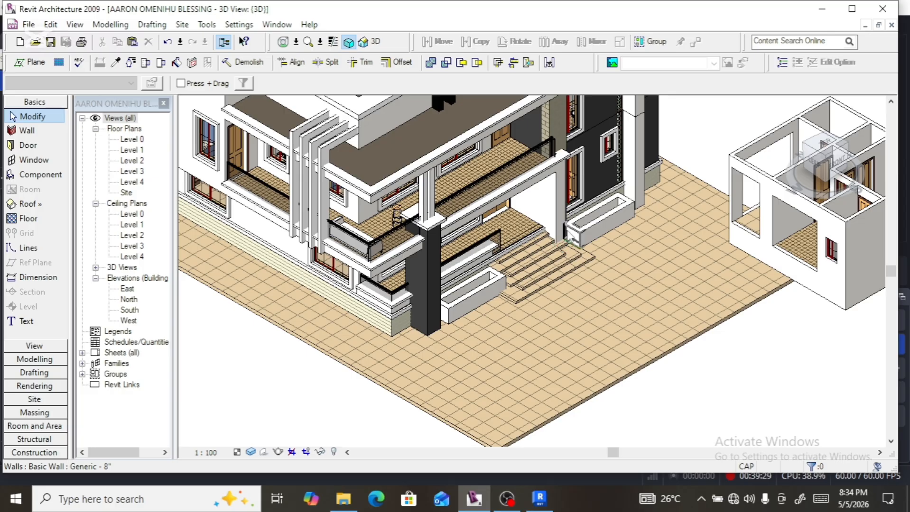
pyautogui.scroll(-2, 564, 244)
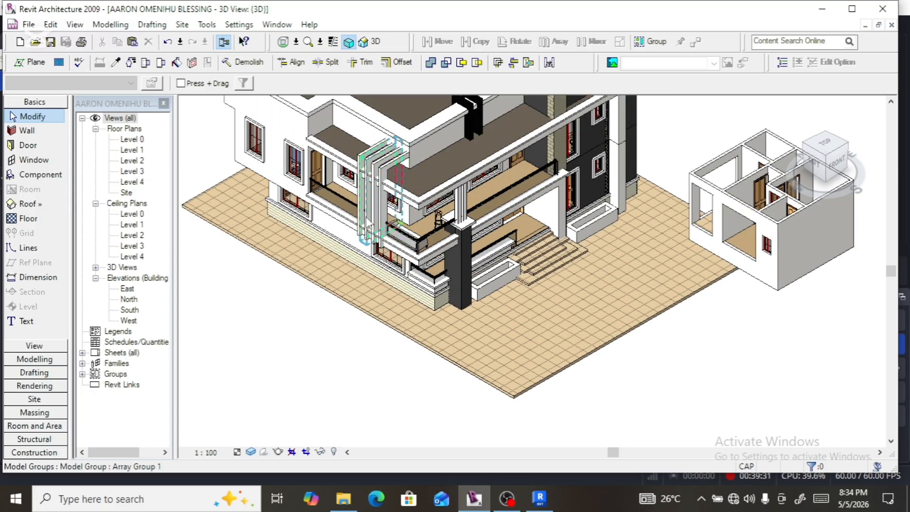
pyautogui.scroll(-1, 383, 197)
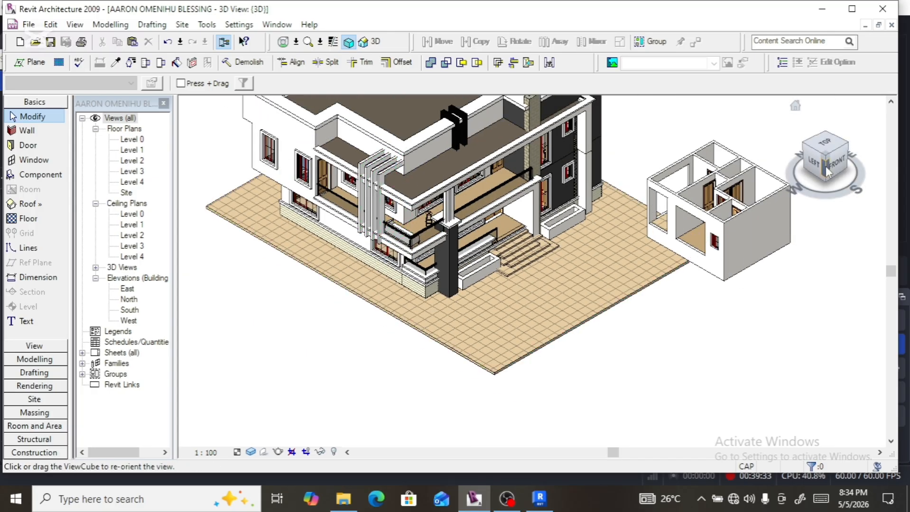
pyautogui.moveTo(825, 169); pyautogui.dragTo(830, 159)
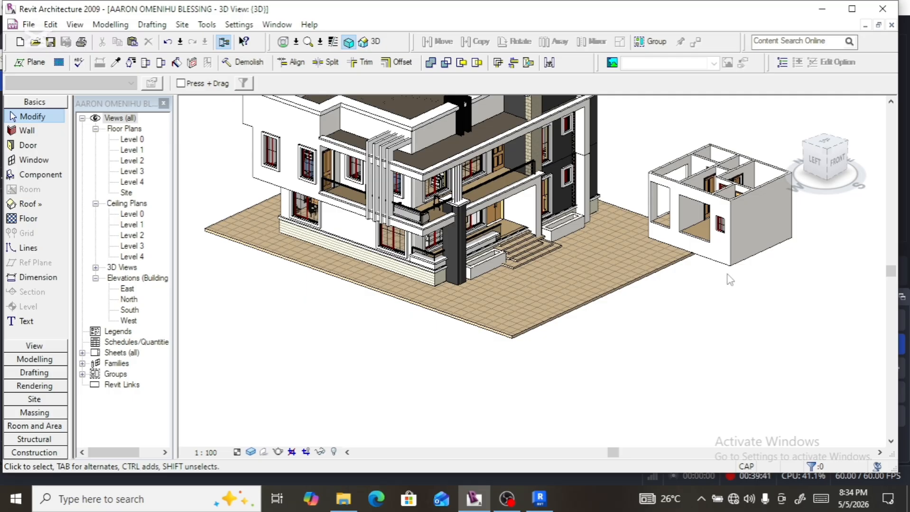
# Step: Copy the window surround mass from the main house's dark front wall southward to the open area west of the outbuilding
pyautogui.click(564, 179)
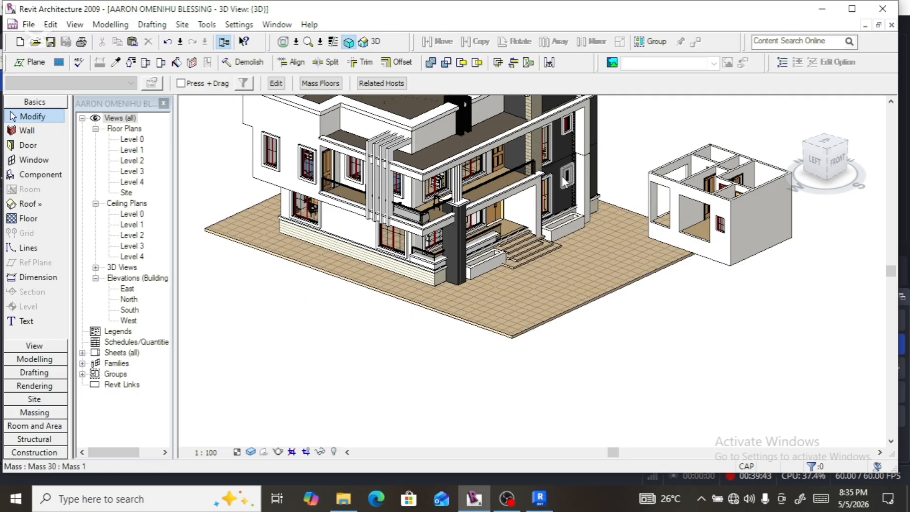
pyautogui.click(562, 176)
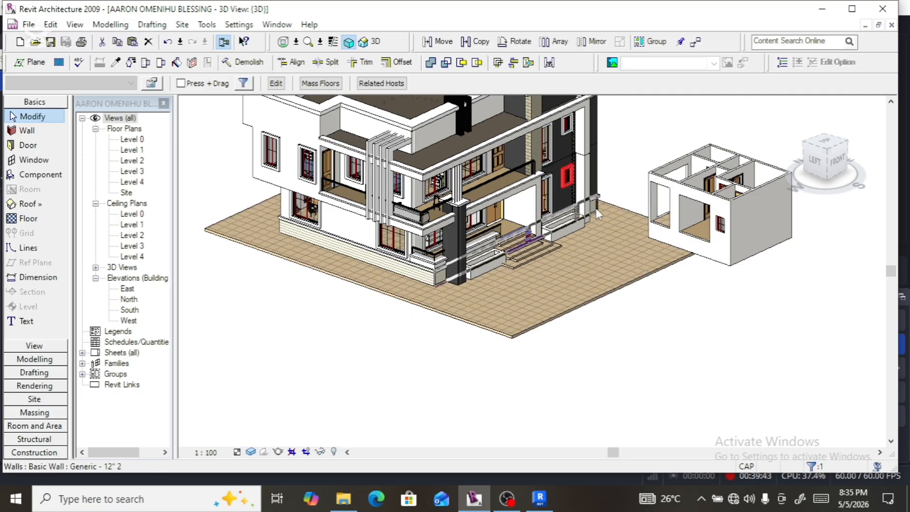
pyautogui.click(827, 142)
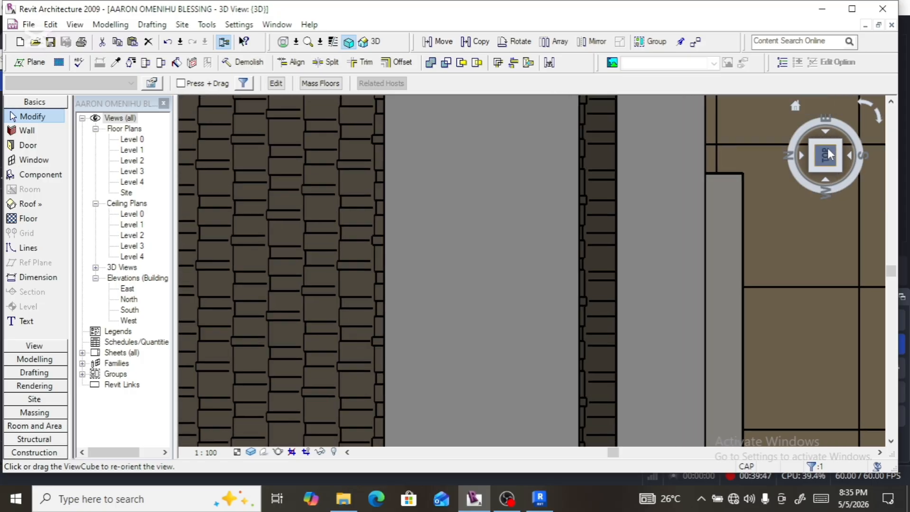
pyautogui.click(849, 155)
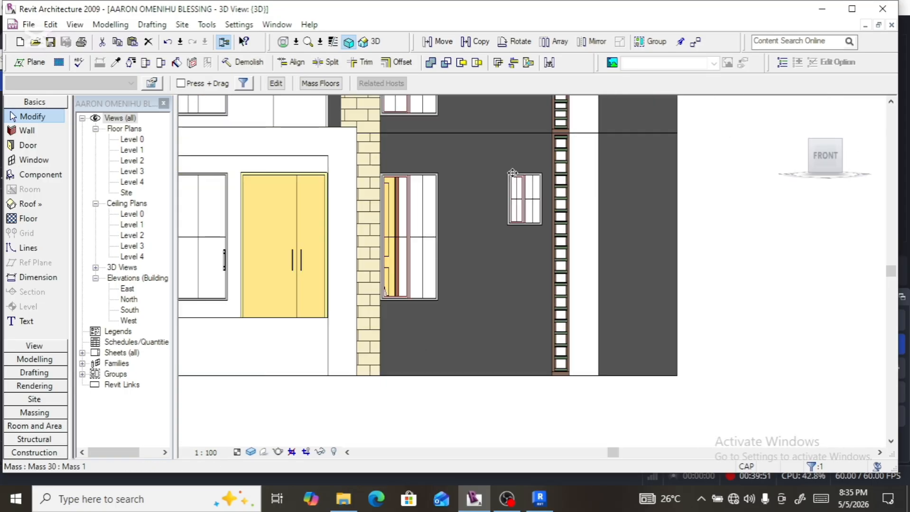
pyautogui.click(826, 135)
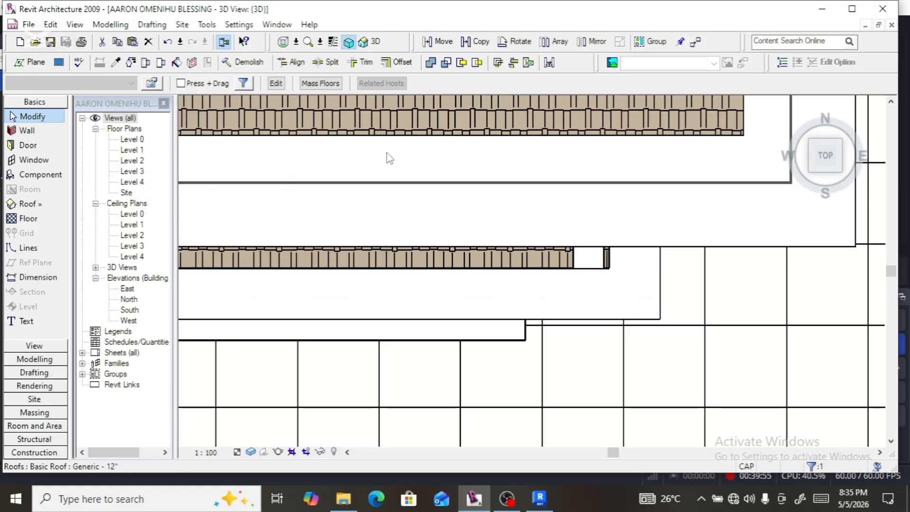
pyautogui.click(479, 44)
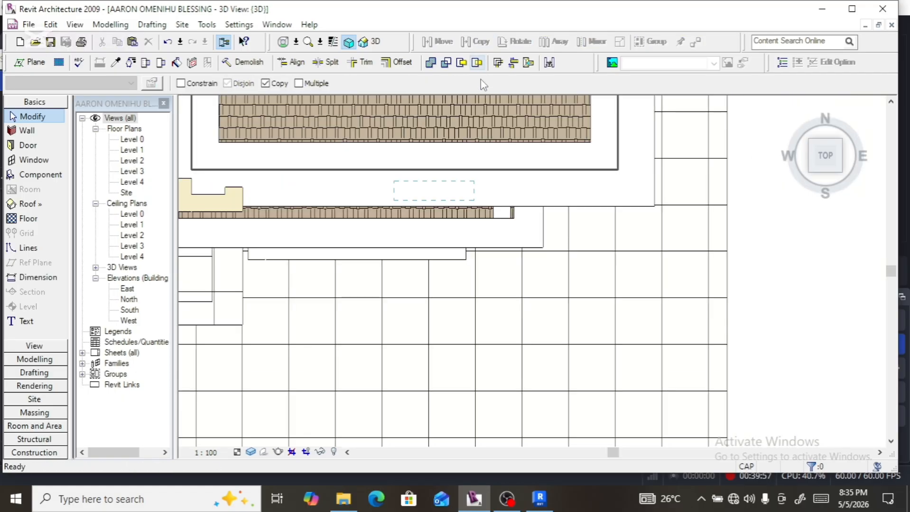
pyautogui.click(447, 189)
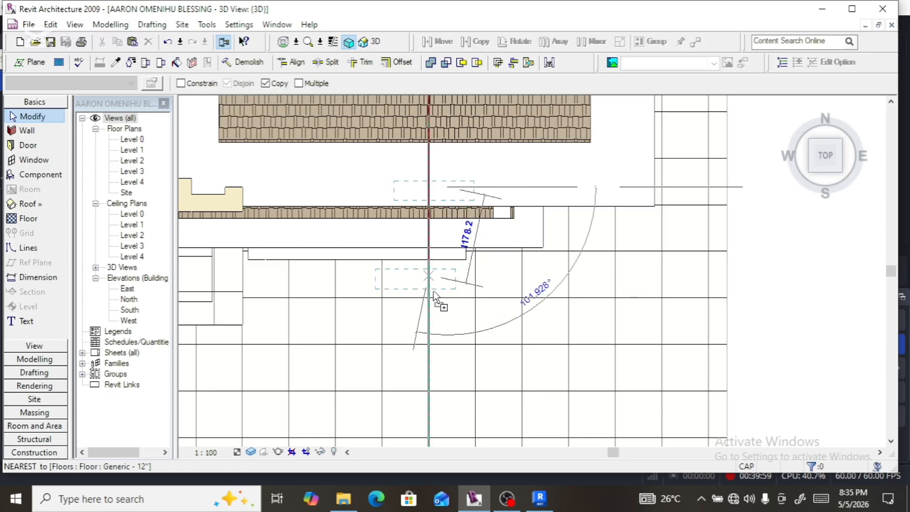
pyautogui.scroll(-5, 401, 351)
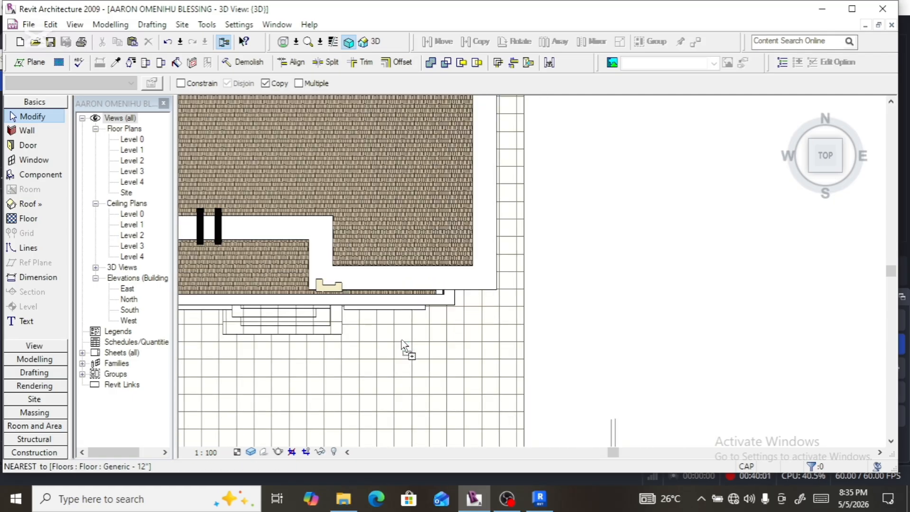
pyautogui.scroll(-2, 435, 334)
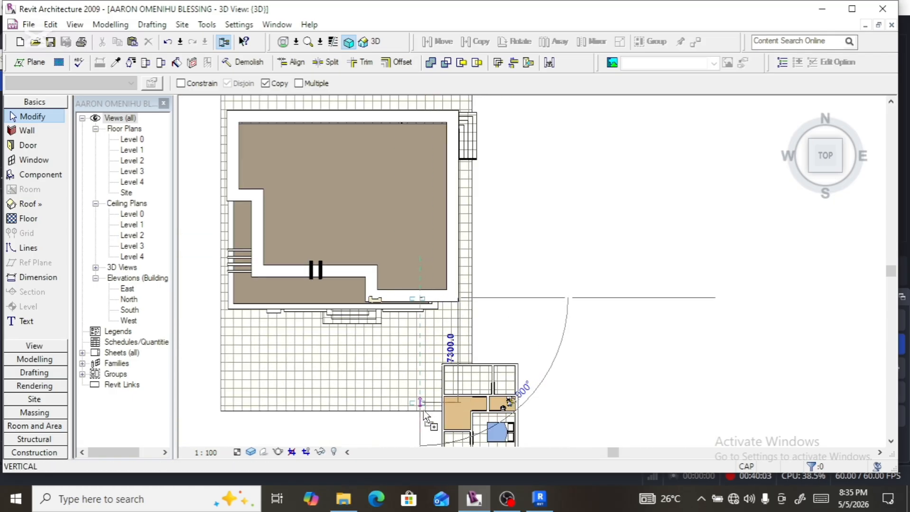
pyautogui.click(423, 432)
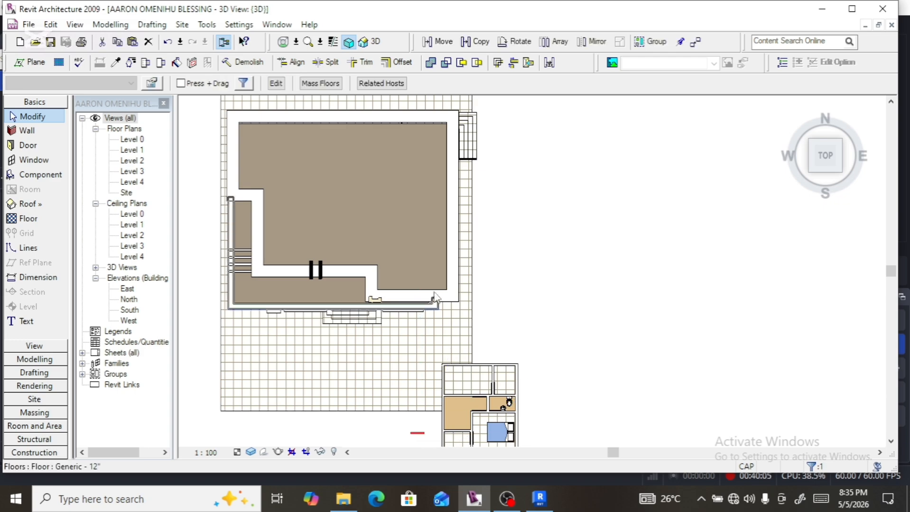
# Step: Rotate the copied window surround 90° about its centre in the top view so it runs north-south
pyautogui.scroll(-3, 418, 271)
pyautogui.scroll(4, 434, 332)
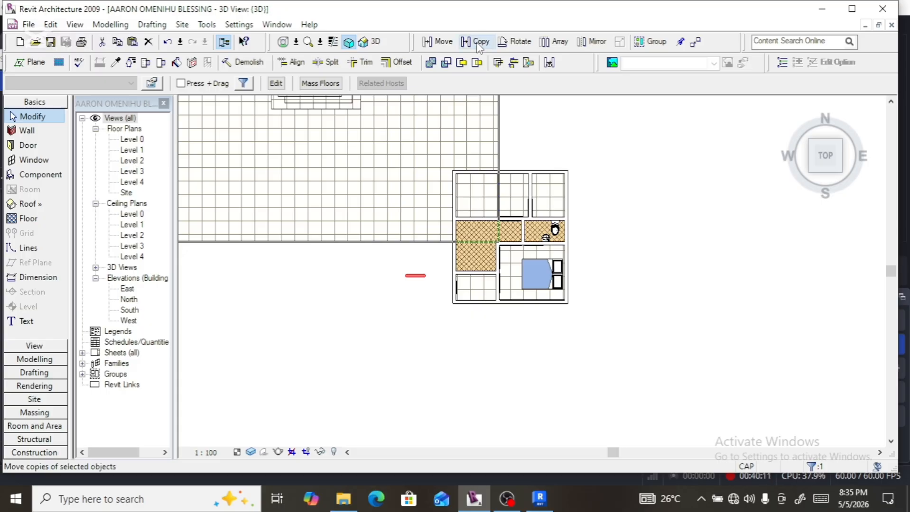
pyautogui.click(502, 44)
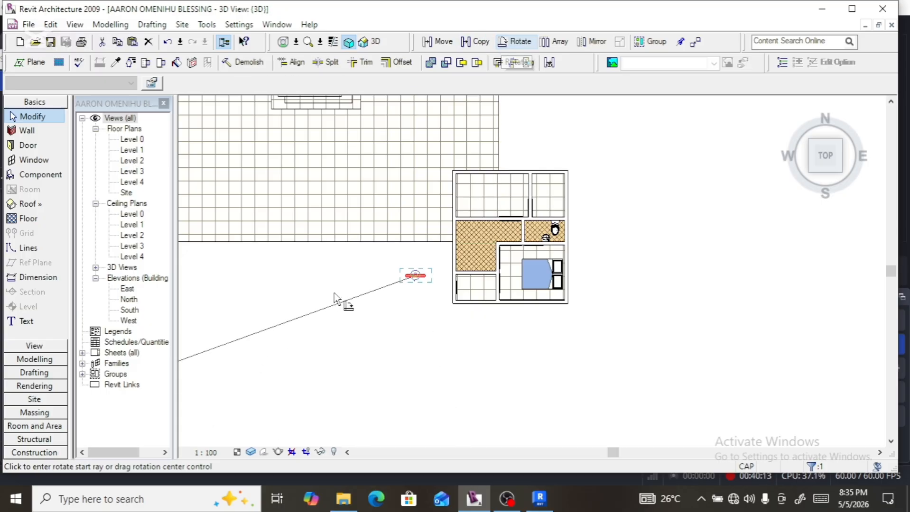
pyautogui.click(268, 275)
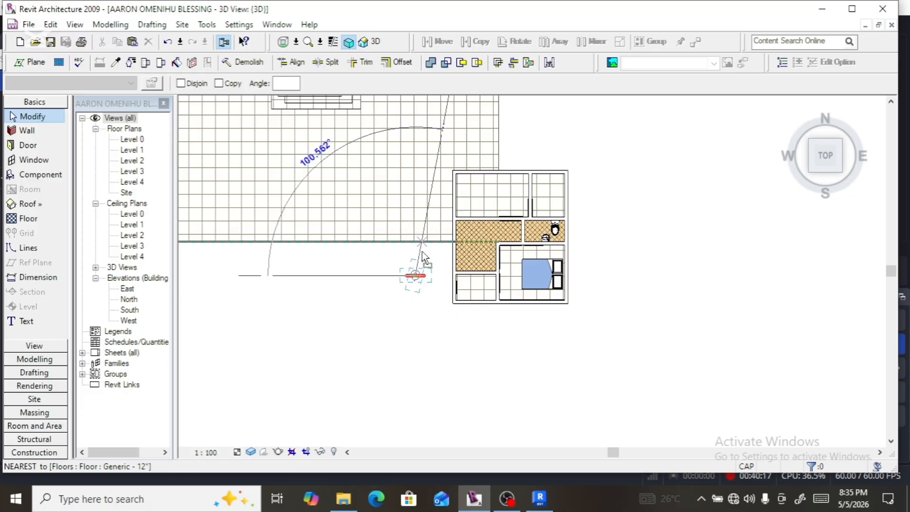
pyautogui.click(416, 265)
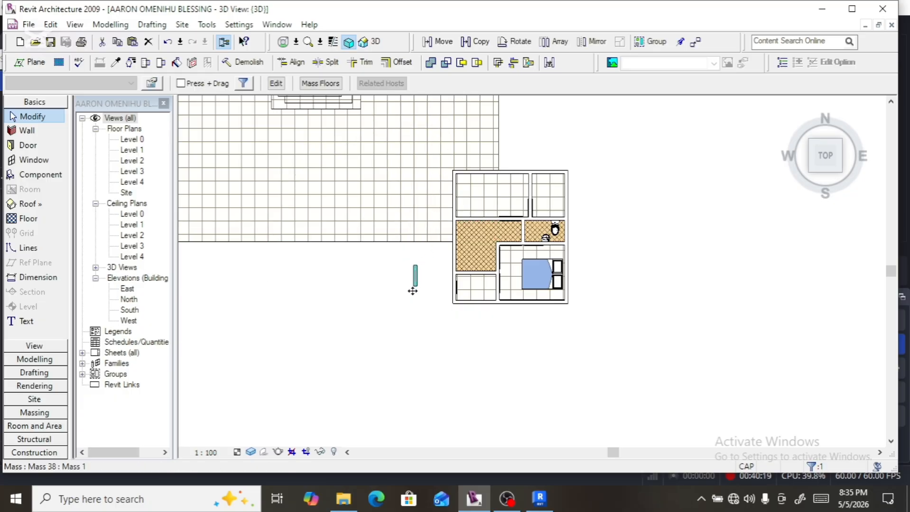
# Step: Move the rotated surround against the outer face of the outbuilding's west wall, alongside the south-west room's window
pyautogui.scroll(3, 456, 323)
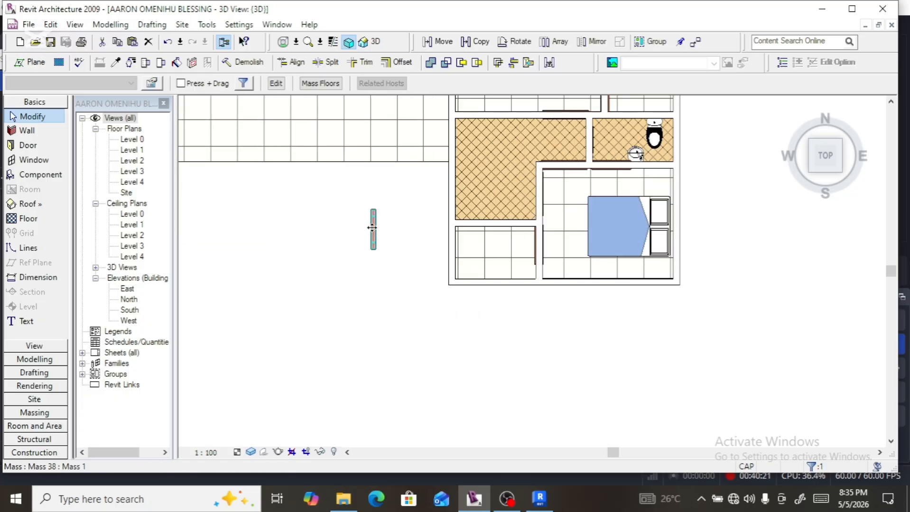
pyautogui.click(442, 253)
pyautogui.click(450, 314)
pyautogui.scroll(3, 457, 310)
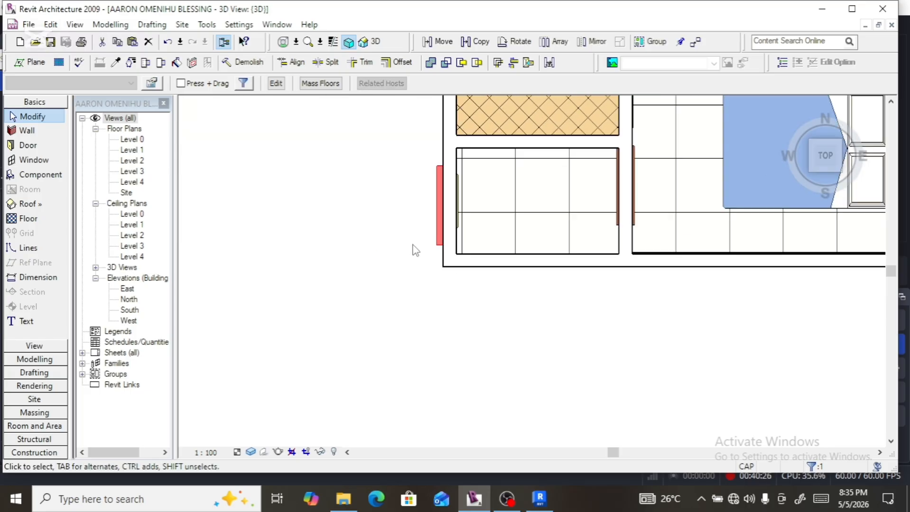
pyautogui.scroll(2, 416, 214)
pyautogui.scroll(1, 417, 212)
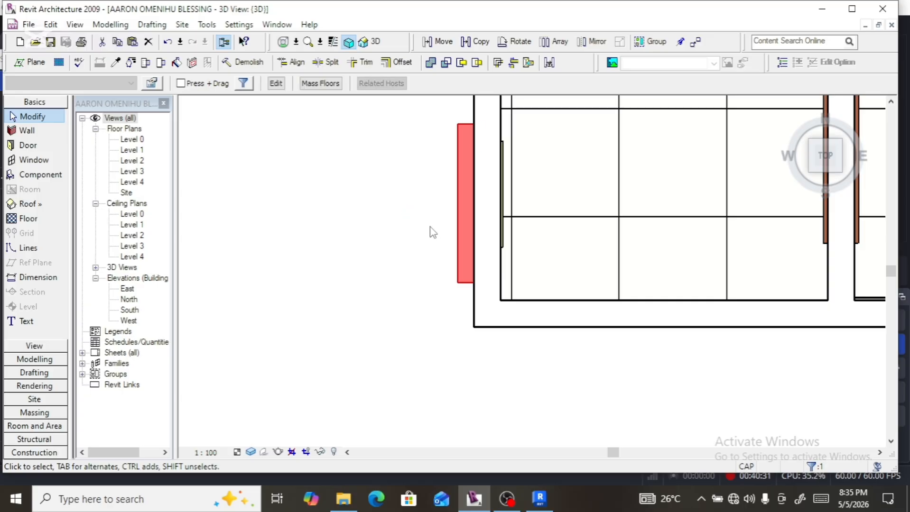
# Step: In the left view, set the top of the outbuilding's south-west room window to 700 mm below the wall's top edge
pyautogui.click(800, 161)
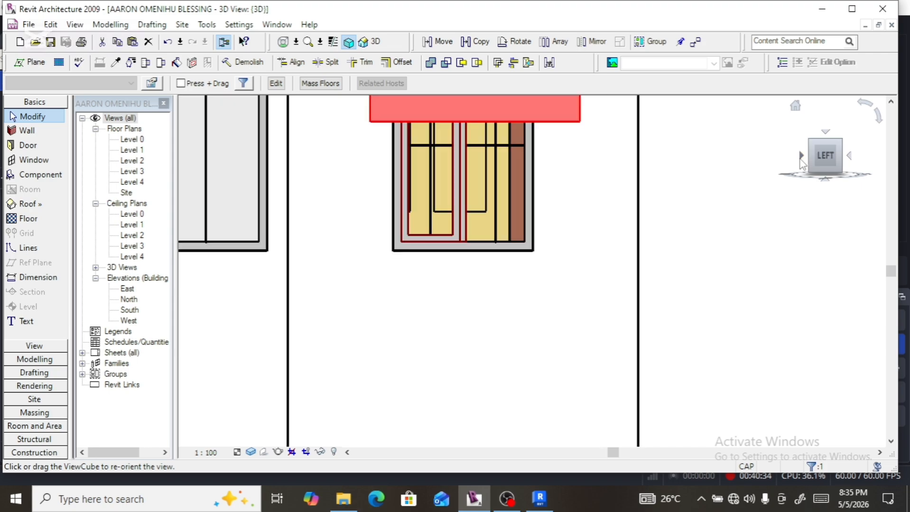
pyautogui.scroll(-4, 536, 208)
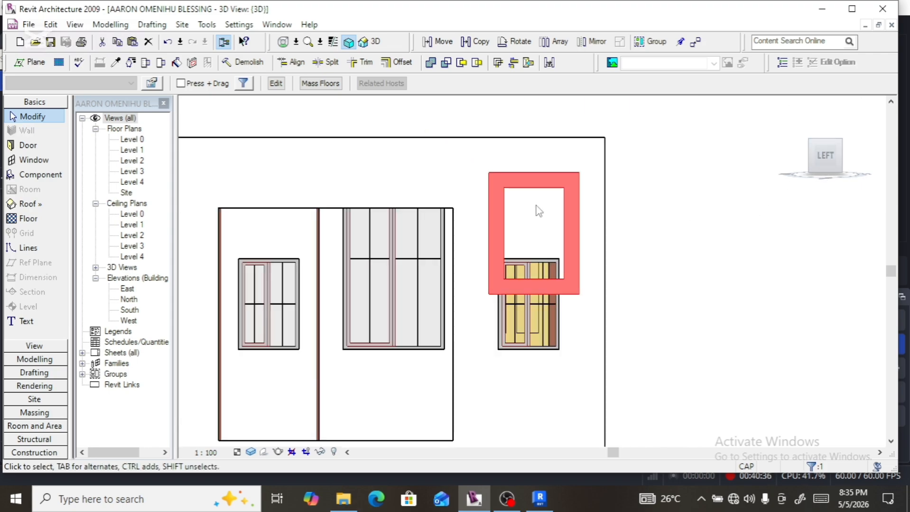
pyautogui.scroll(-2, 534, 237)
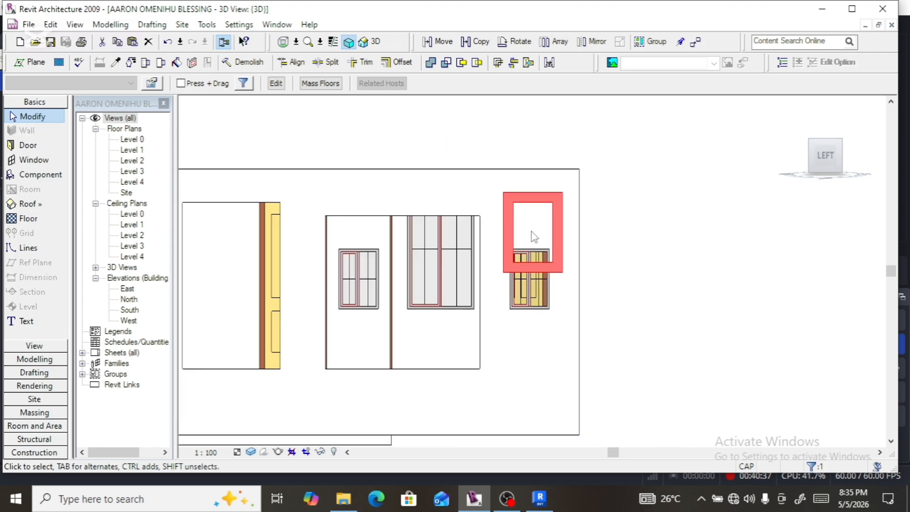
pyautogui.click(541, 315)
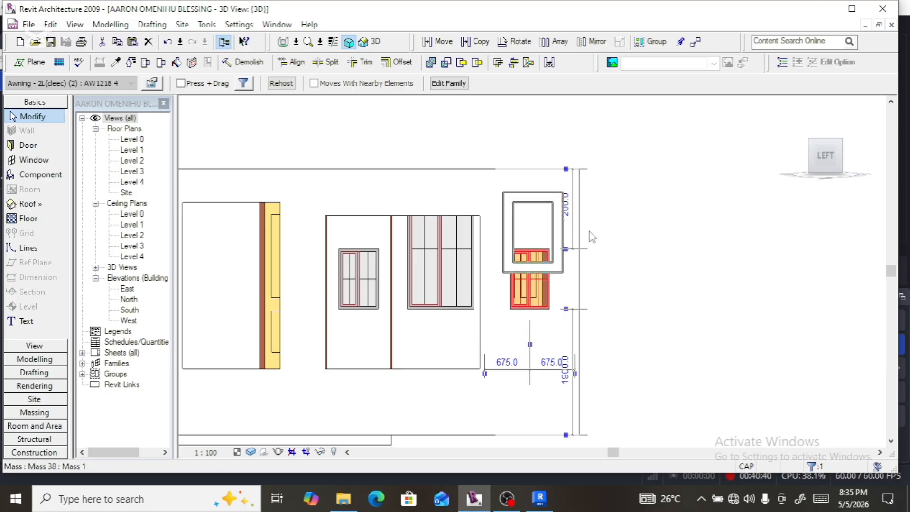
pyautogui.click(566, 231)
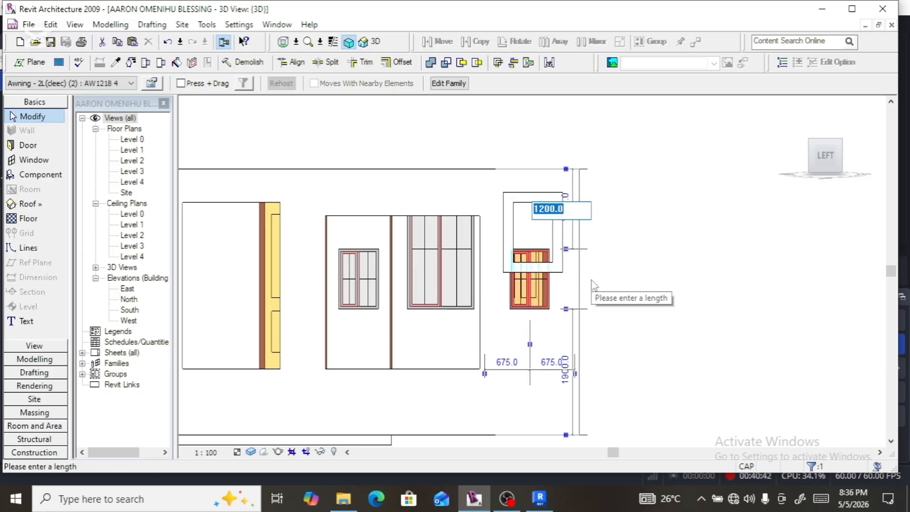
pyautogui.write('500')
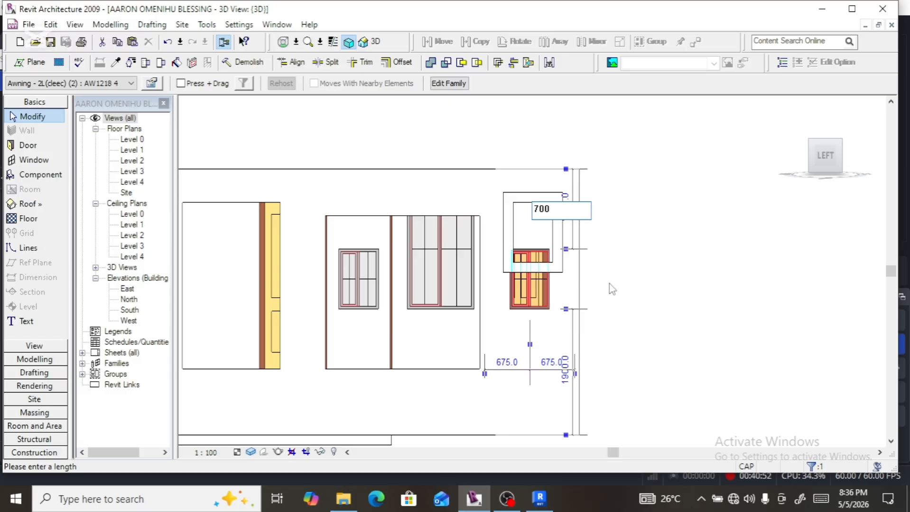
pyautogui.press('Return')
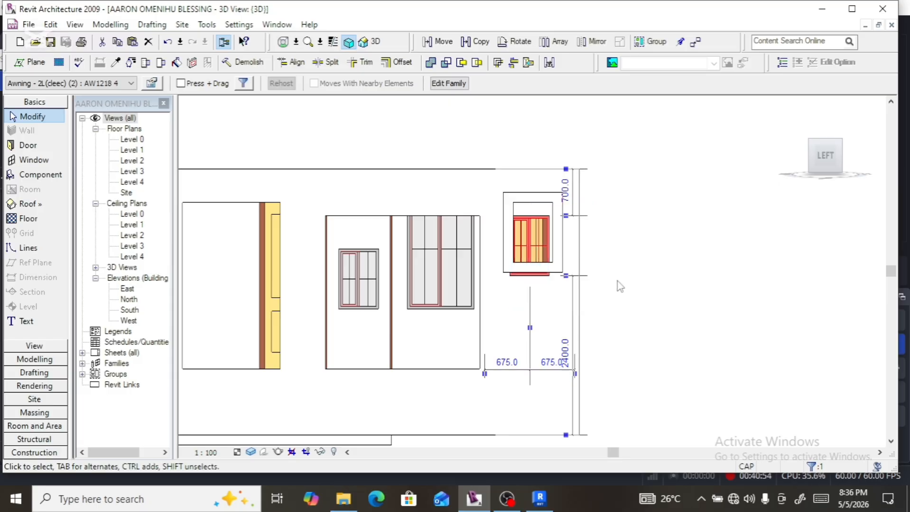
# Step: Set the tops of the adjacent tall window and the small window beyond it to 700 mm below the wall's top edge
pyautogui.click(459, 315)
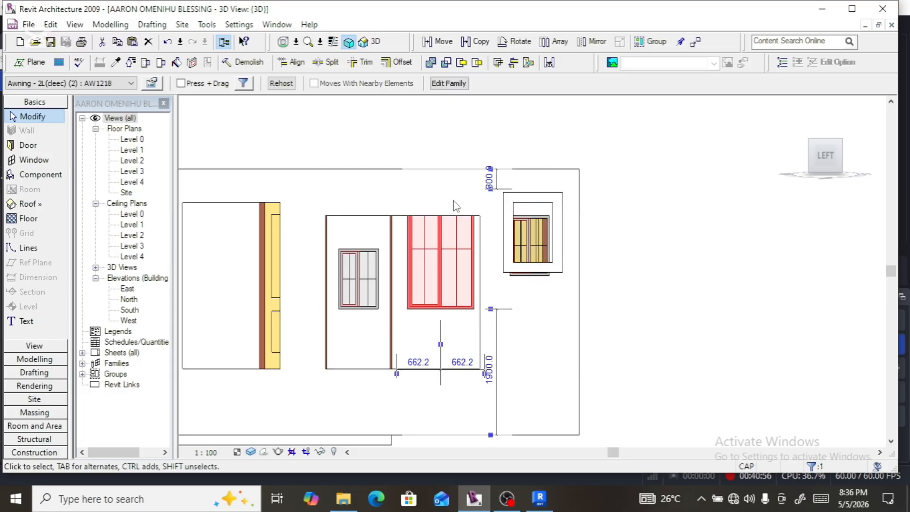
pyautogui.click(488, 181)
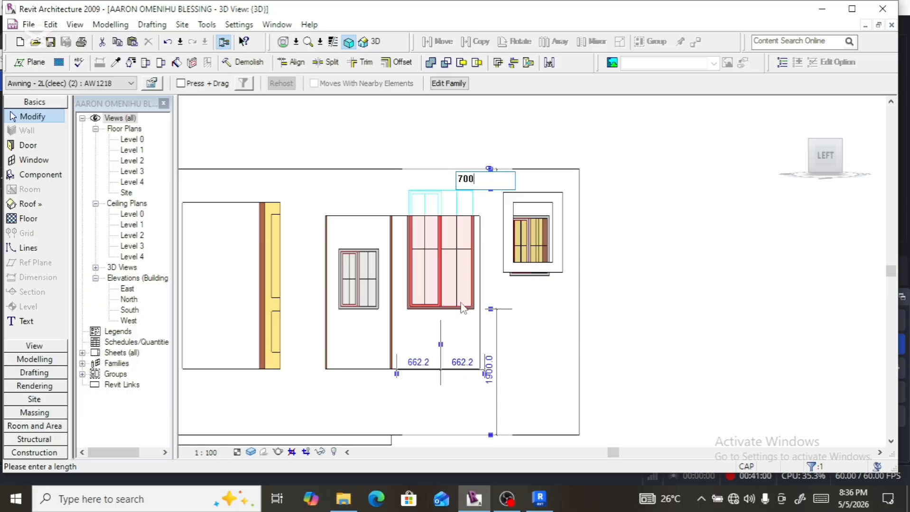
pyautogui.press('Return')
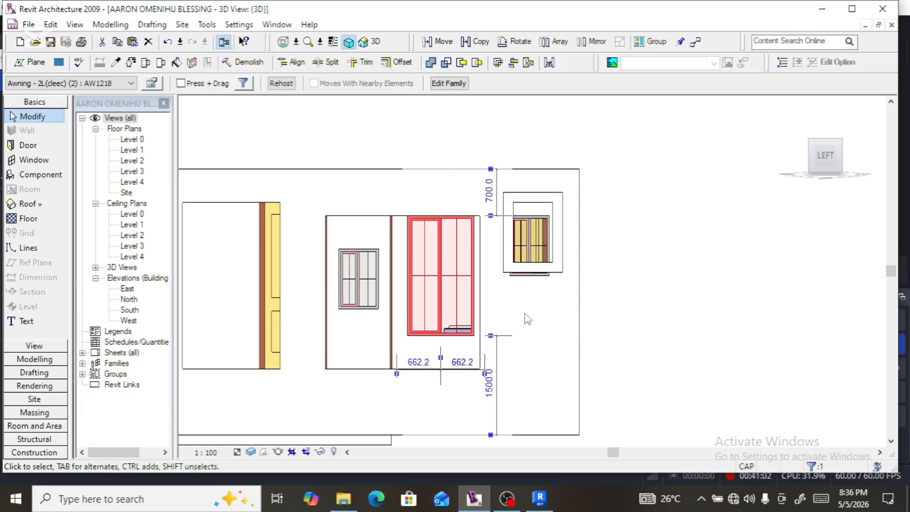
pyautogui.click(365, 299)
pyautogui.click(396, 209)
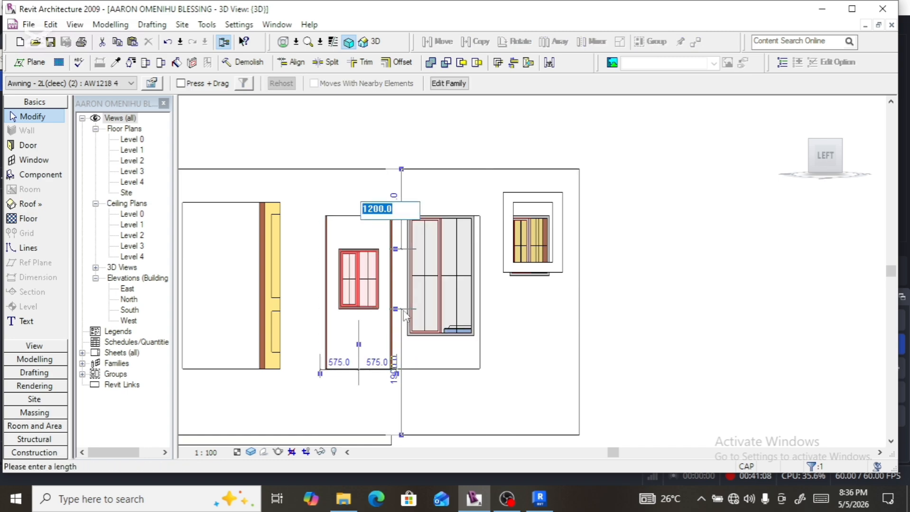
pyautogui.write('700')
pyautogui.press('Return')
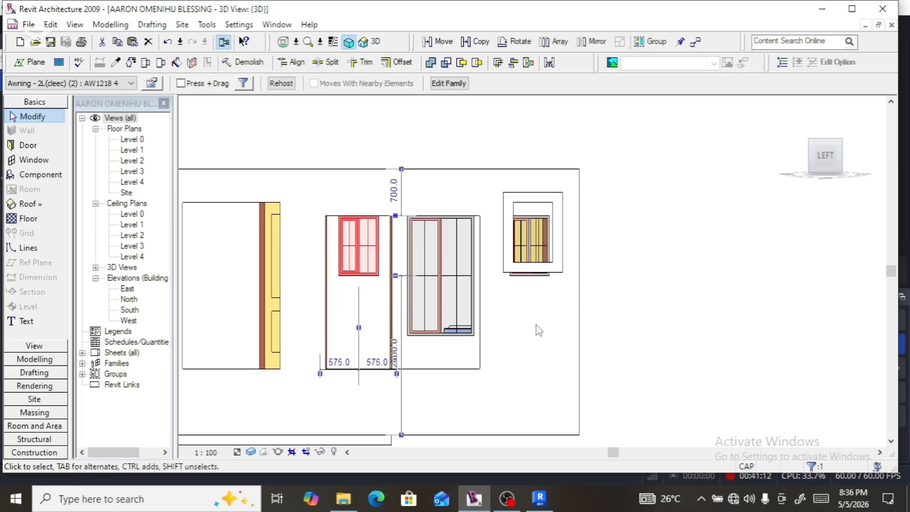
# Step: Move the window surround mass down over the outbuilding's south-west room window so that it roughly frames it
pyautogui.click(504, 276)
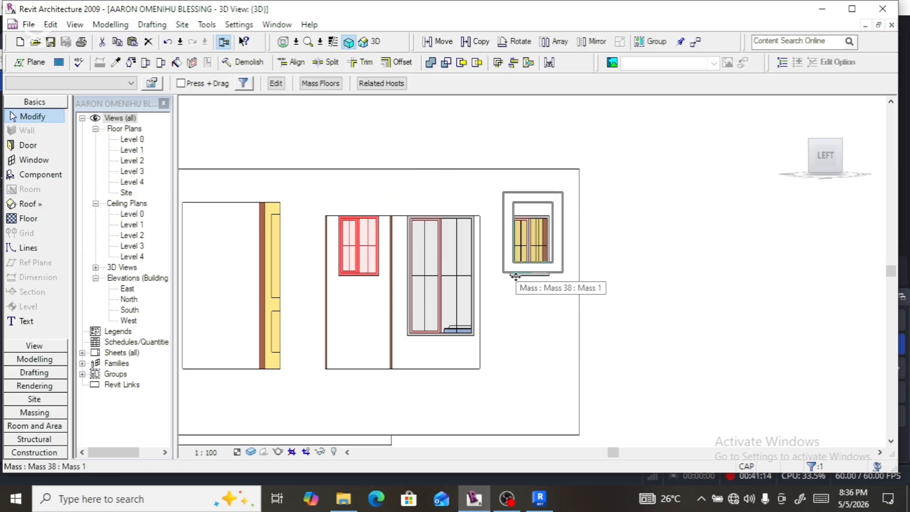
pyautogui.scroll(2, 507, 274)
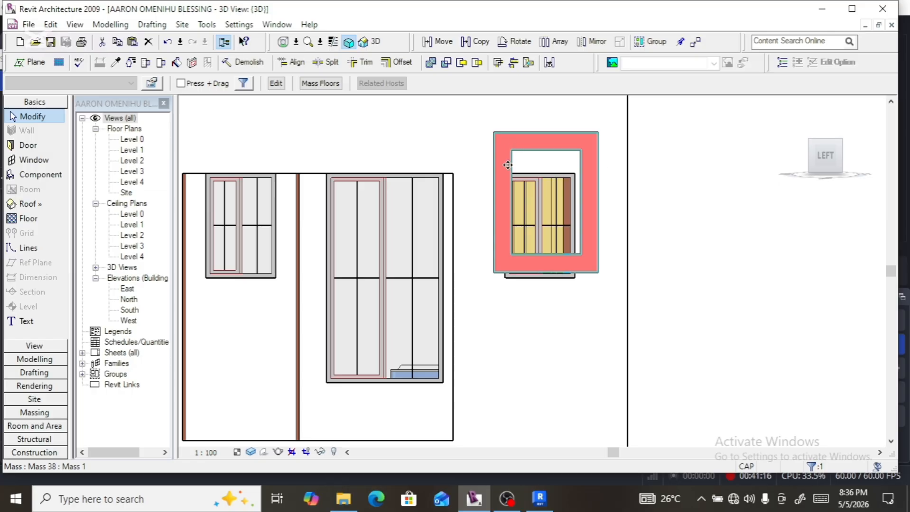
pyautogui.moveTo(507, 165); pyautogui.dragTo(503, 174)
pyautogui.scroll(1, 524, 190)
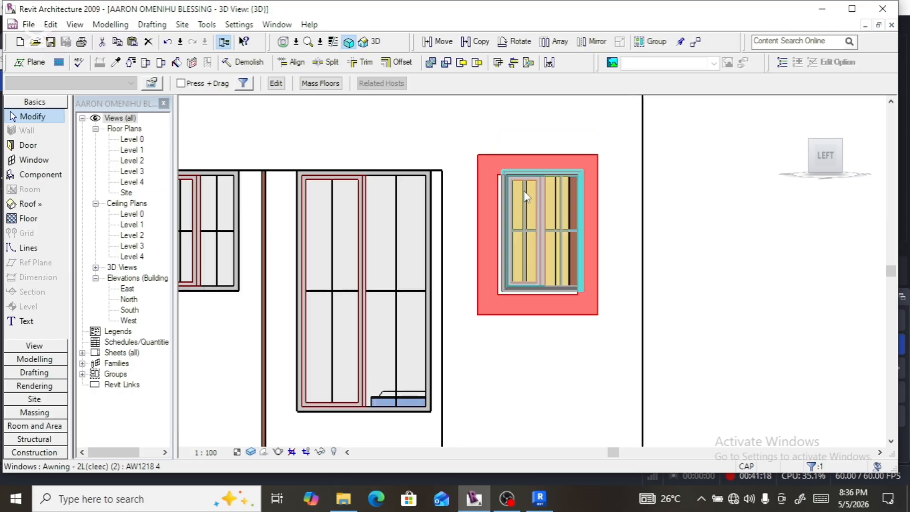
pyautogui.scroll(3, 523, 191)
pyautogui.scroll(-3, 524, 285)
pyautogui.scroll(1, 528, 153)
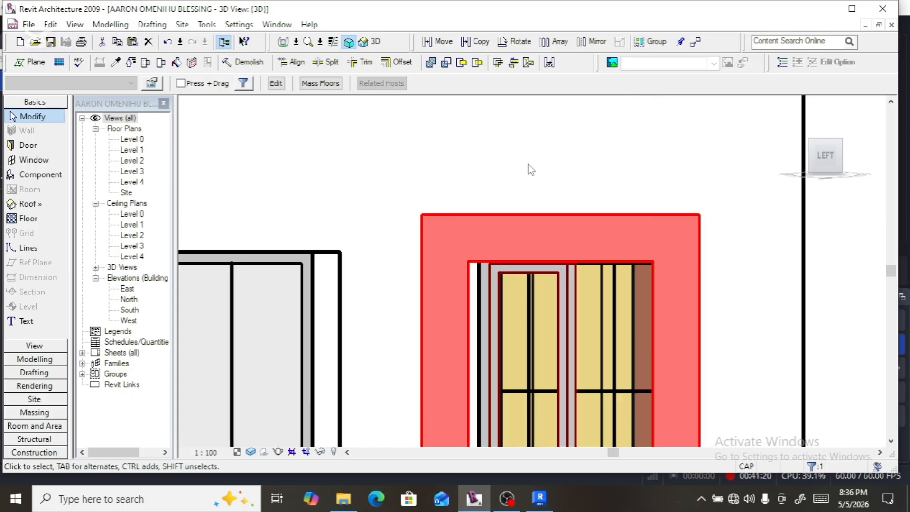
# Step: Nudge the surround mass until its opening lines up with the top and side edges of the south-west room window's frame
pyautogui.press('Up')
pyautogui.press('Up')
pyautogui.press('Up')
pyautogui.press('Up')
pyautogui.press('Up')
pyautogui.press('Up')
pyautogui.press('Up')
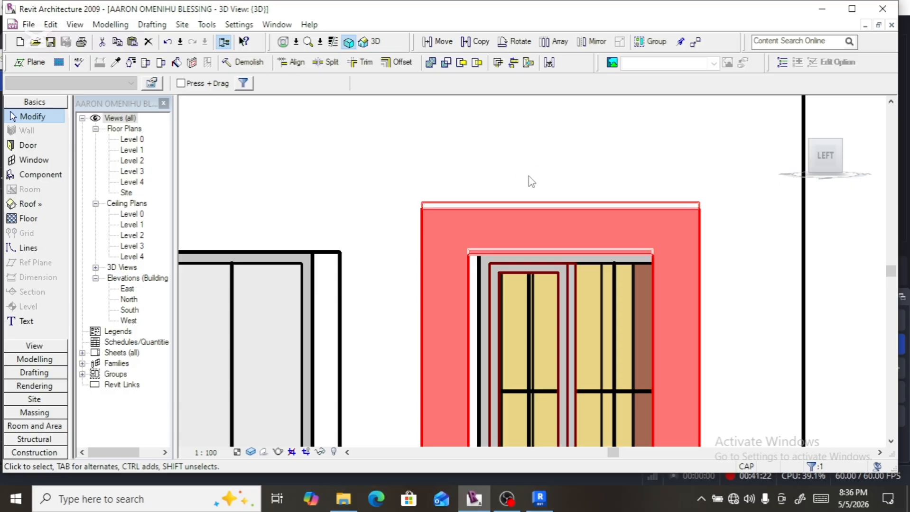
pyautogui.press('Right')
pyautogui.press('Right')
pyautogui.press('Right')
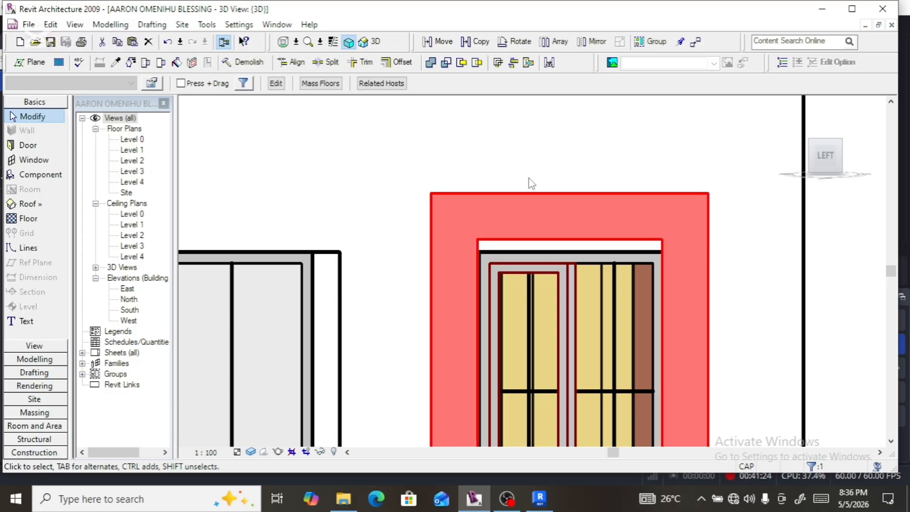
pyautogui.press('Down')
pyautogui.press('Down')
pyautogui.press('Down')
pyautogui.press('Down')
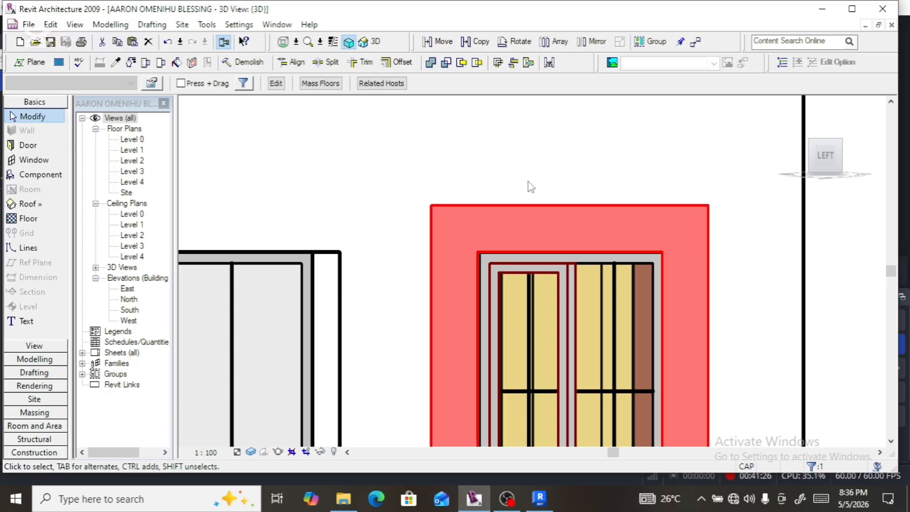
# Step: Copy the window surround from the south-west room window's upper-left corner to the upper-left corner of the adjacent tall window
pyautogui.scroll(-1, 550, 223)
pyautogui.scroll(-3, 549, 224)
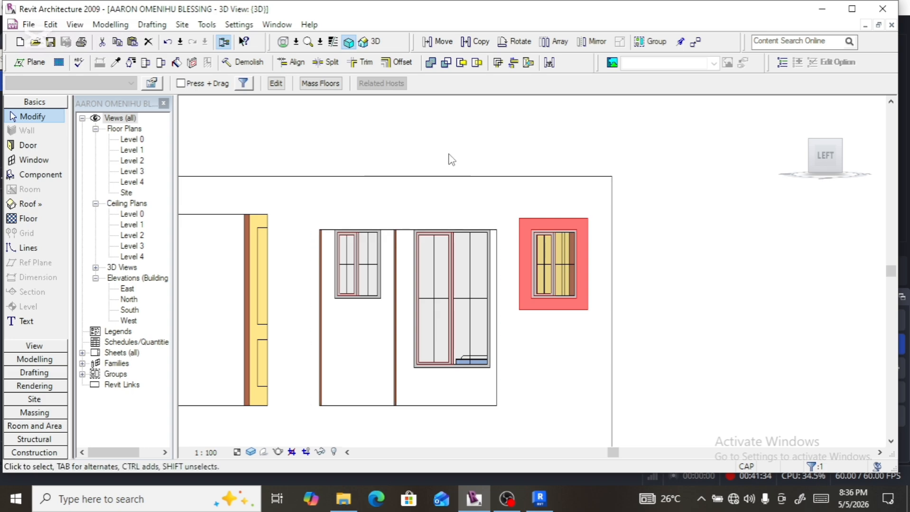
pyautogui.click(476, 41)
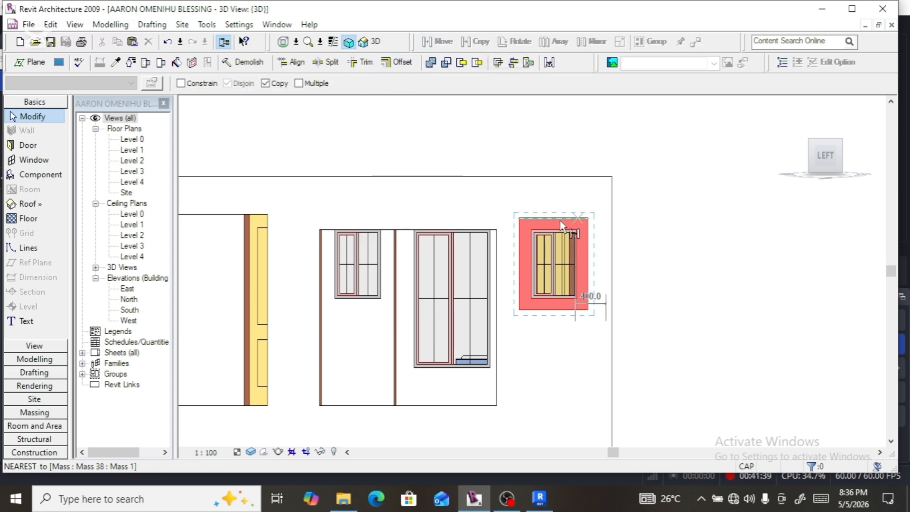
pyautogui.click(533, 229)
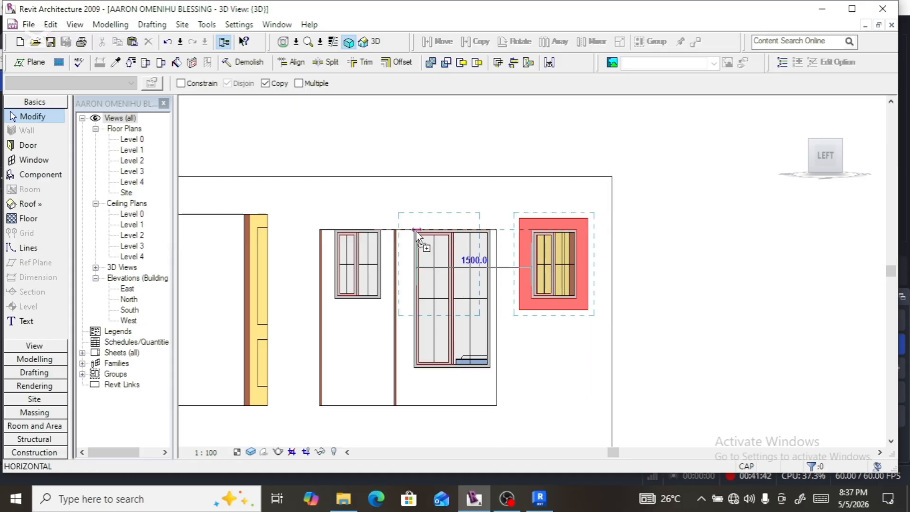
pyautogui.click(416, 232)
pyautogui.scroll(3, 412, 246)
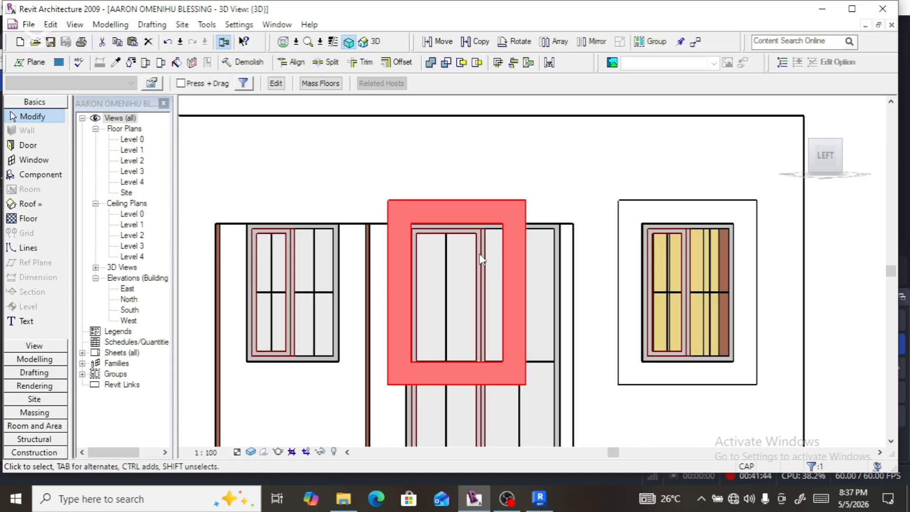
# Step: Open the copied surround mass for editing and enter the path sketch of its sweep
pyautogui.scroll(-2, 505, 239)
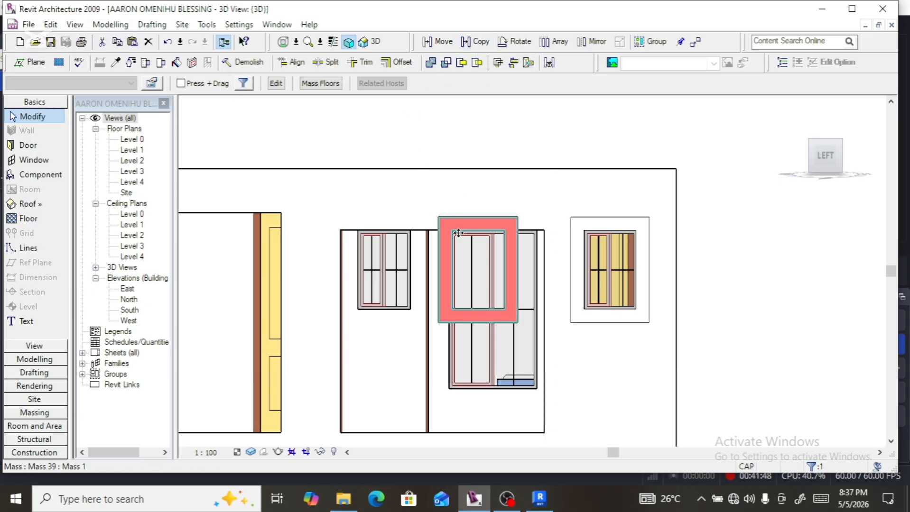
pyautogui.click(276, 83)
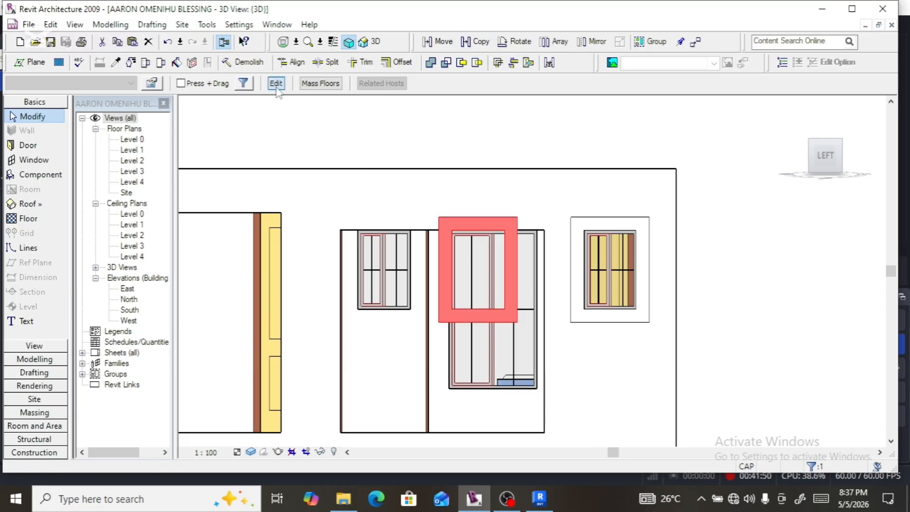
pyautogui.click(478, 222)
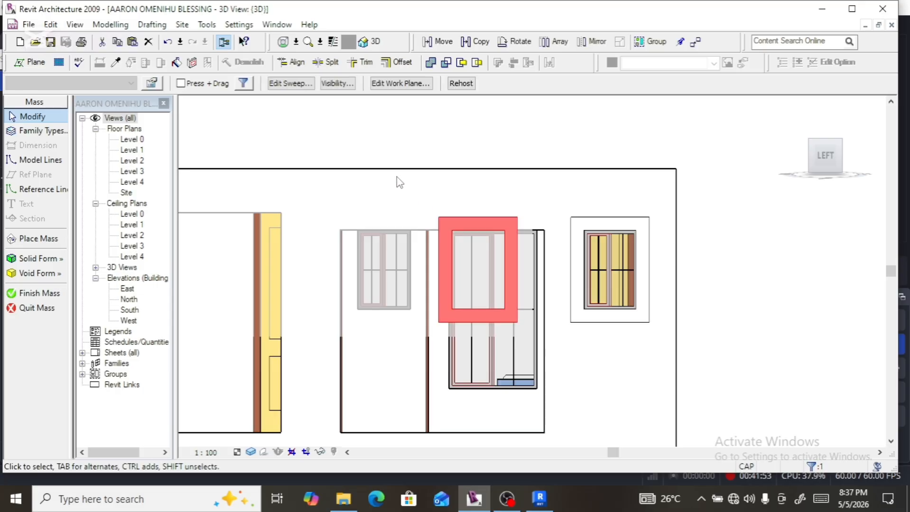
pyautogui.click(290, 83)
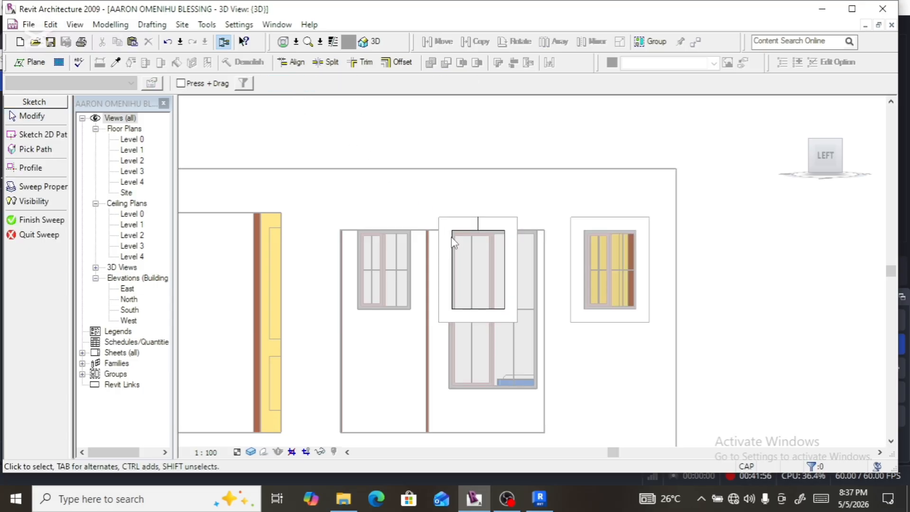
pyautogui.click(470, 235)
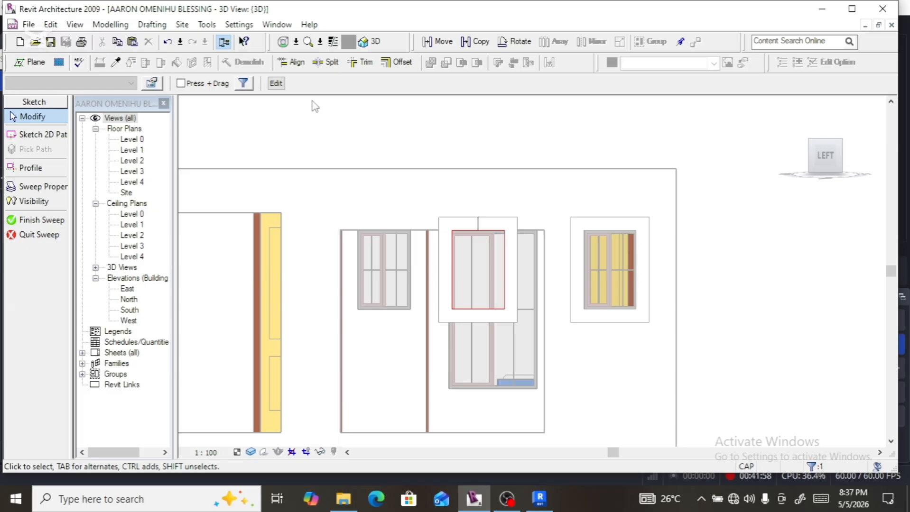
pyautogui.click(276, 84)
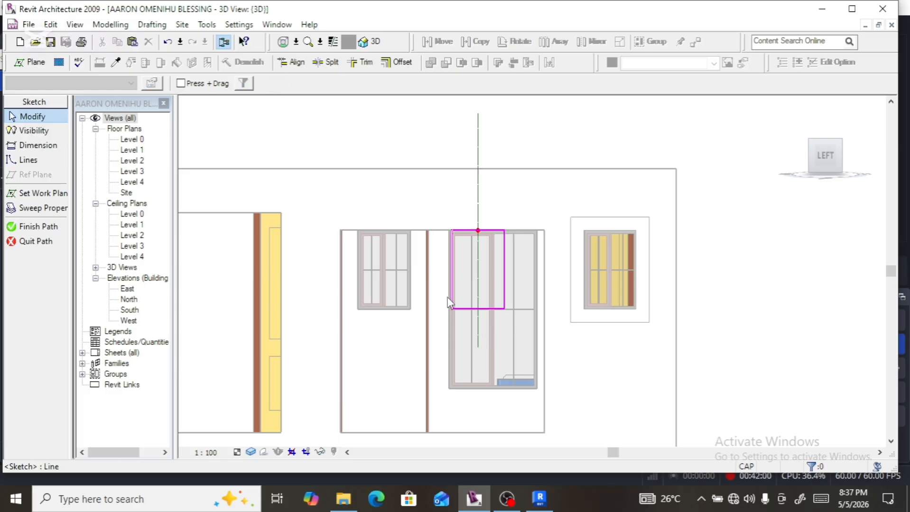
# Step: Move the sweep path's left line onto the outer left edge of the tall window's frame
pyautogui.scroll(2, 449, 302)
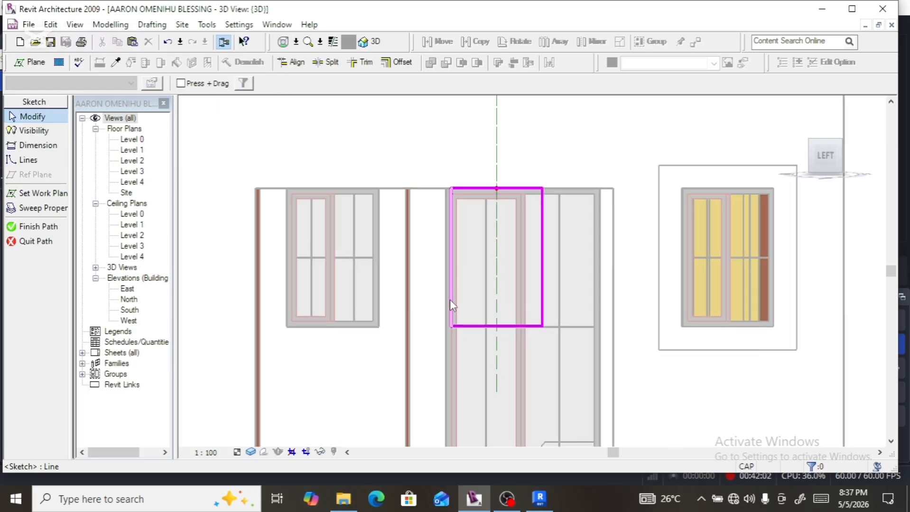
pyautogui.click(451, 296)
pyautogui.moveTo(437, 298)
pyautogui.mouseDown()
pyautogui.moveTo(436, 309)
pyautogui.moveTo(449, 300)
pyautogui.mouseUp()
pyautogui.press('Escape')
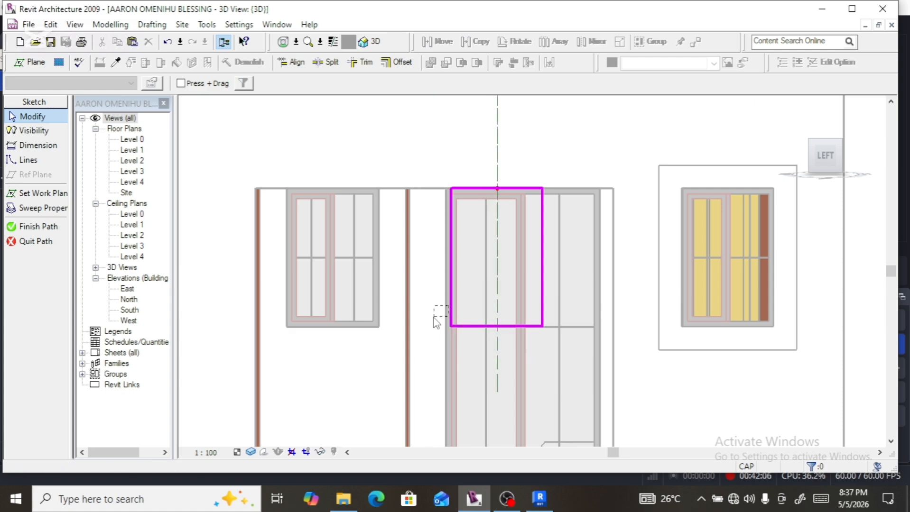
pyautogui.click(448, 309)
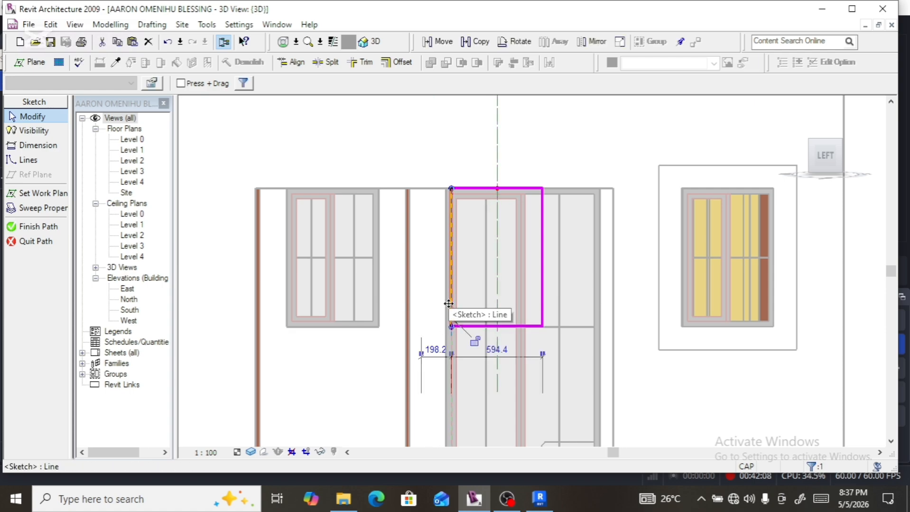
pyautogui.moveTo(441, 310)
pyautogui.mouseDown()
pyautogui.moveTo(429, 316)
pyautogui.moveTo(445, 314)
pyautogui.moveTo(438, 319)
pyautogui.mouseUp()
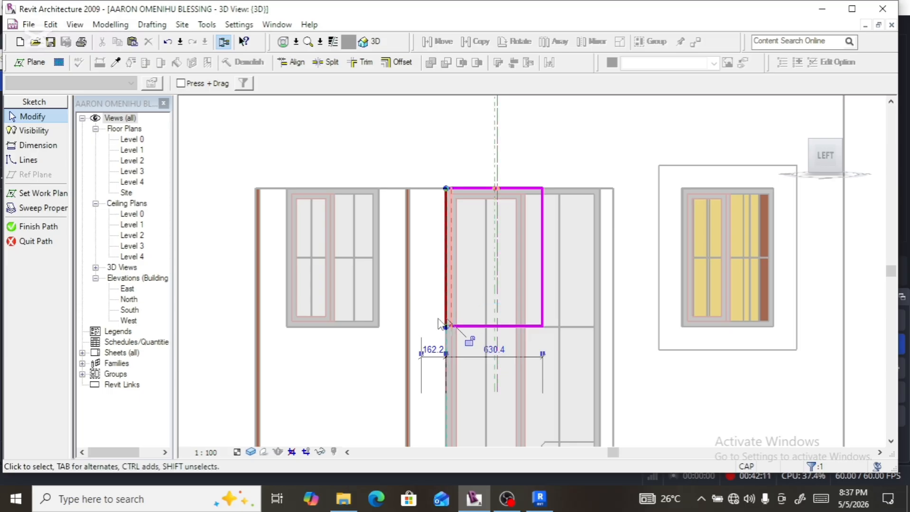
# Step: Move the sweep path's bottom and right lines onto the outer bottom and right edges of the tall window's frame
pyautogui.click(489, 326)
pyautogui.scroll(-2, 488, 297)
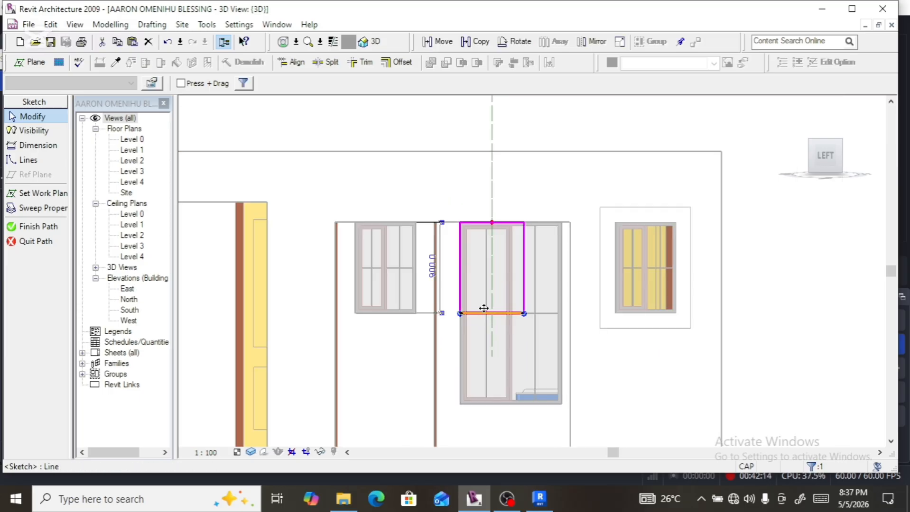
pyautogui.moveTo(489, 334); pyautogui.dragTo(488, 403)
pyautogui.click(524, 349)
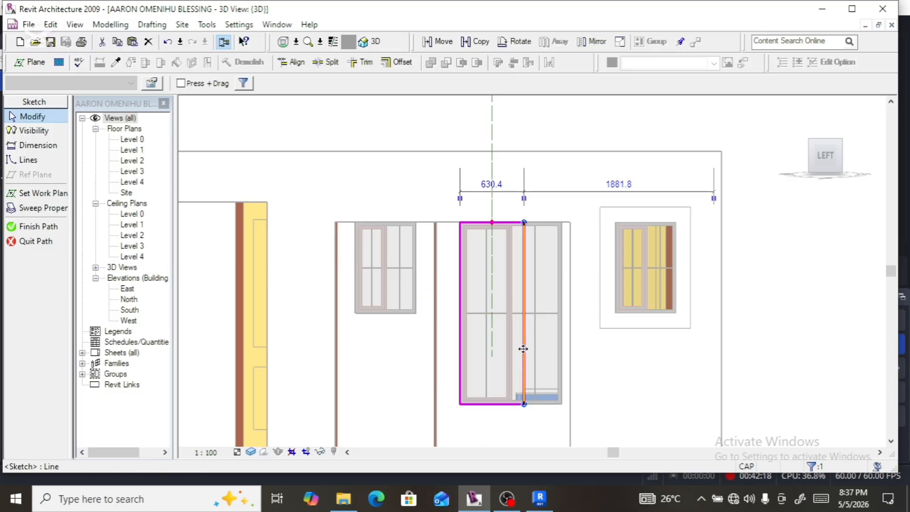
pyautogui.moveTo(524, 350); pyautogui.dragTo(557, 386)
pyautogui.scroll(5, 563, 362)
pyautogui.scroll(-5, 557, 385)
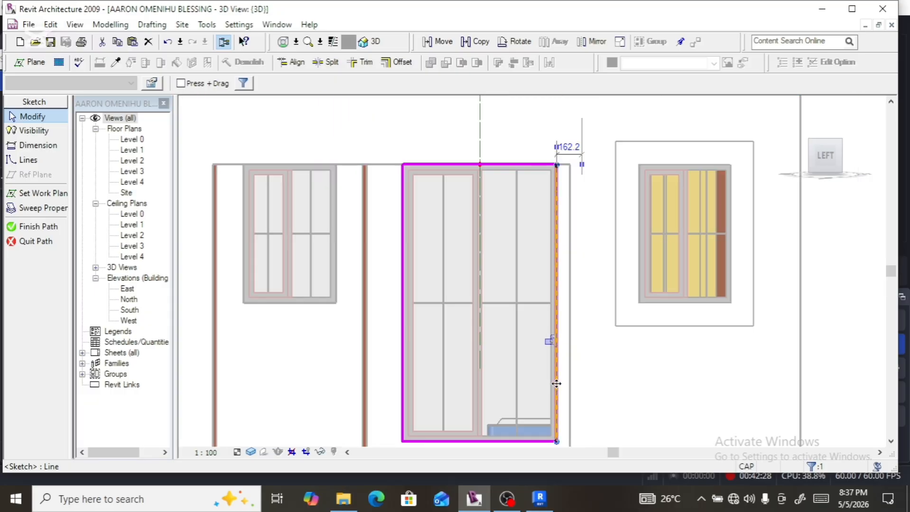
# Step: Finish the edited path, the sweep and the tall window's surround mass
pyautogui.click(14, 227)
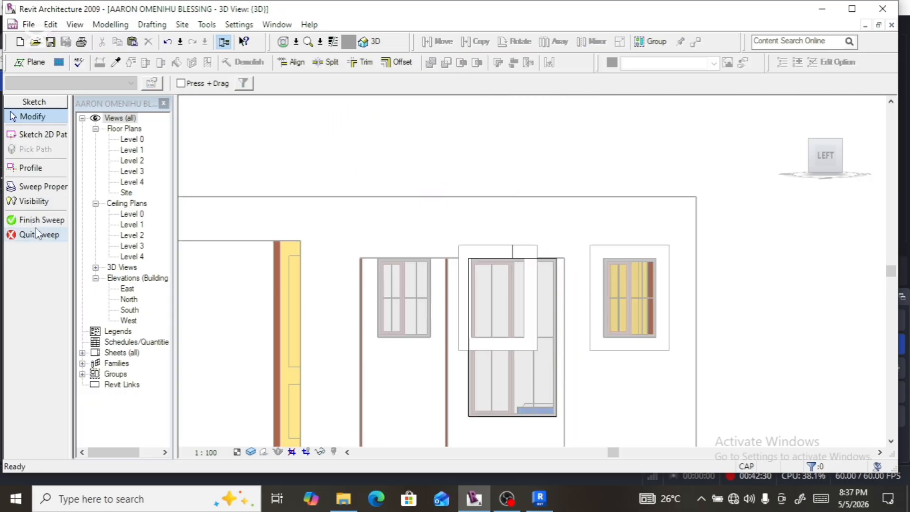
pyautogui.click(37, 222)
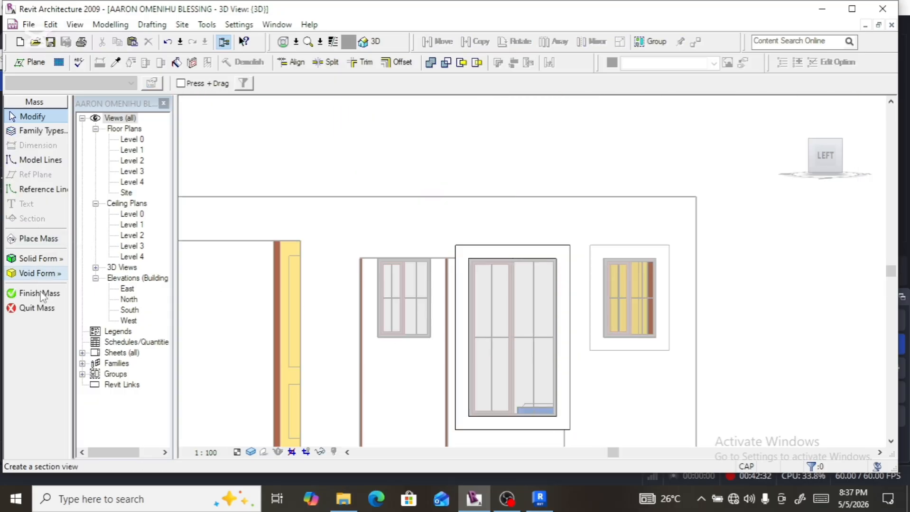
pyautogui.click(30, 293)
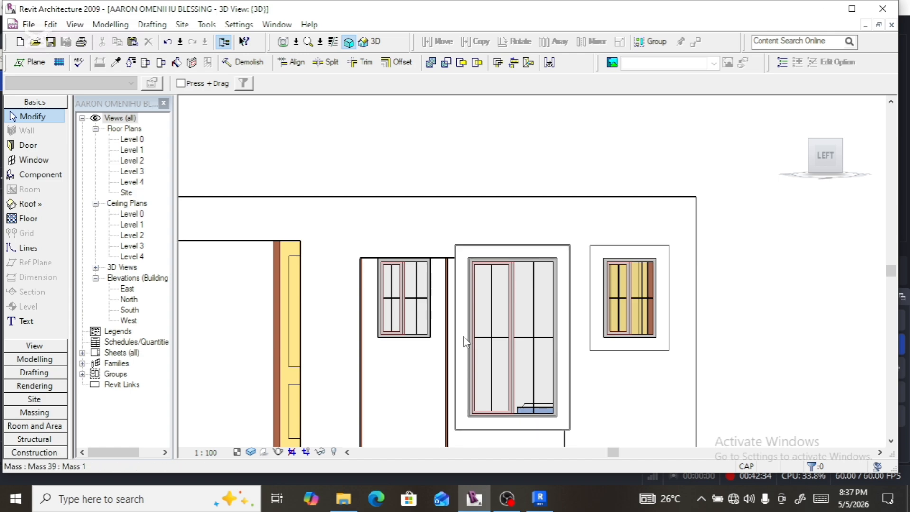
# Step: In the top view, nudge the tall window's surround east until it sits flush against the bedroom's west wall
pyautogui.click(461, 268)
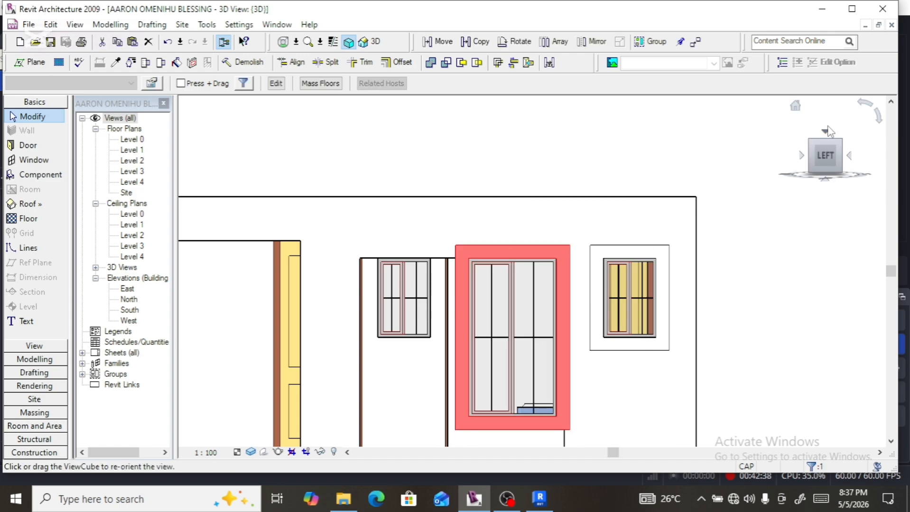
pyautogui.click(826, 131)
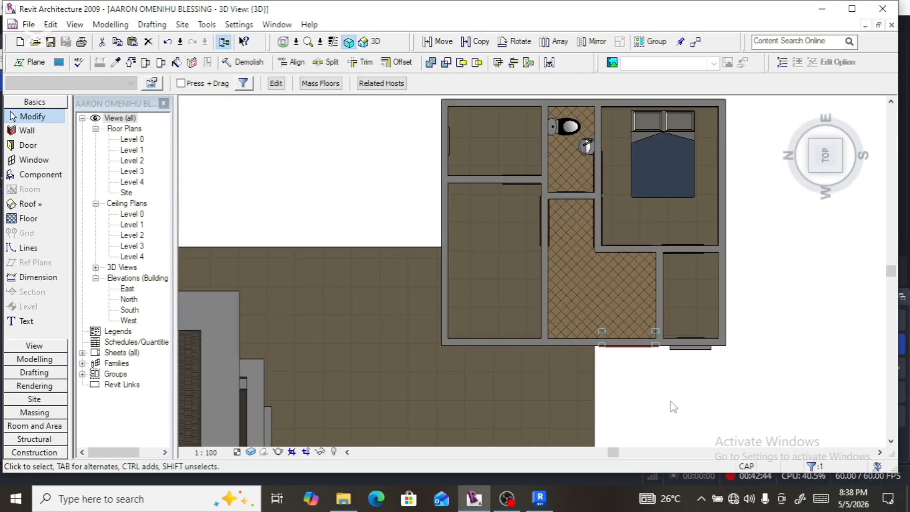
pyautogui.press('Up')
pyautogui.press('Up')
pyautogui.press('Up')
pyautogui.press('Up')
pyautogui.press('Up')
pyautogui.press('Up')
pyautogui.press('Up')
pyautogui.press('Up')
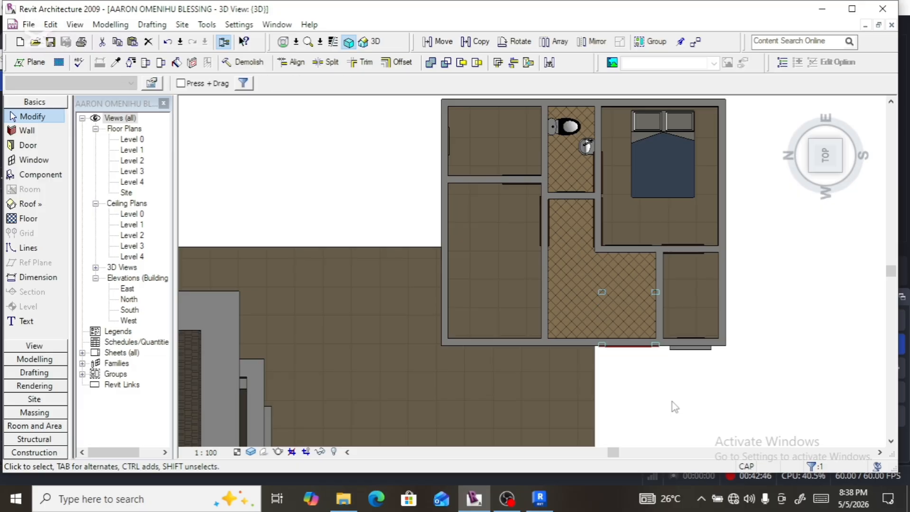
pyautogui.press('Up')
pyautogui.press('Up')
pyautogui.press('Up')
pyautogui.press('Up')
pyautogui.press('Up')
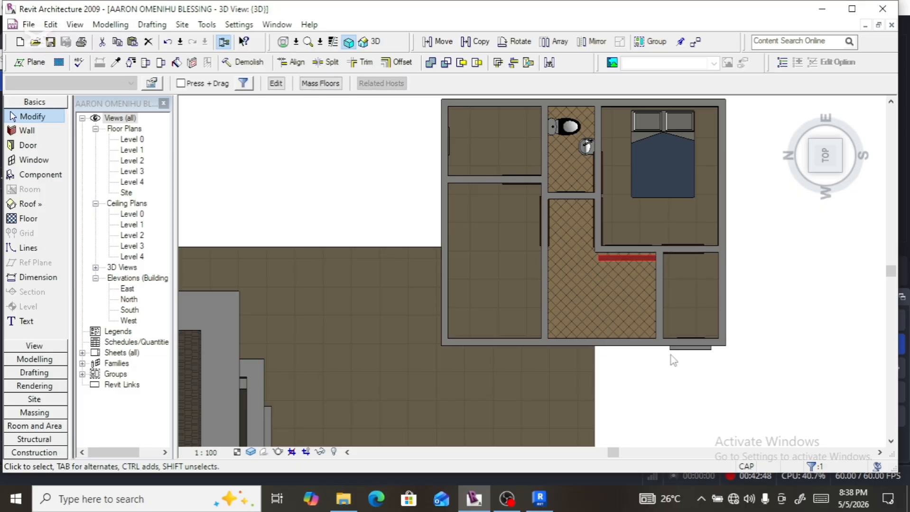
pyautogui.scroll(5, 616, 239)
pyautogui.press('Up')
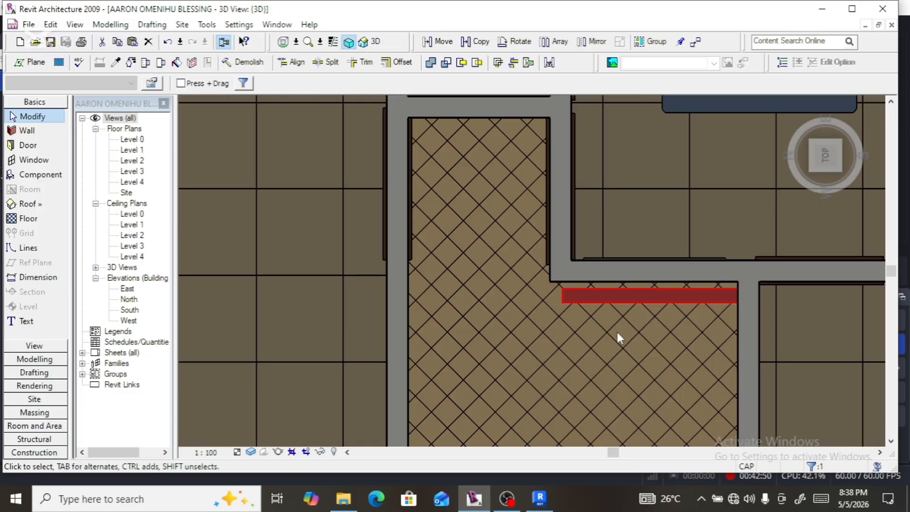
pyautogui.press('Up')
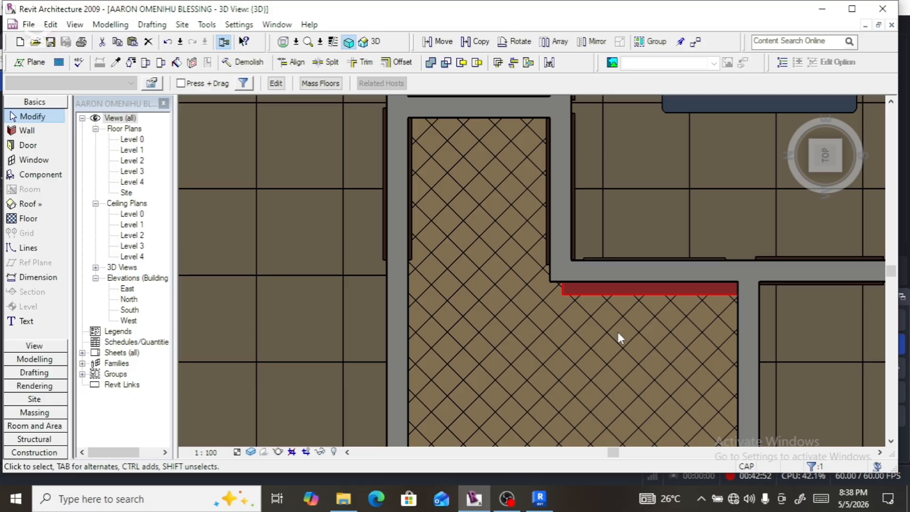
# Step: Copy the surround from the south-west room's west window to the west side of the bathroom wall
pyautogui.scroll(-6, 622, 336)
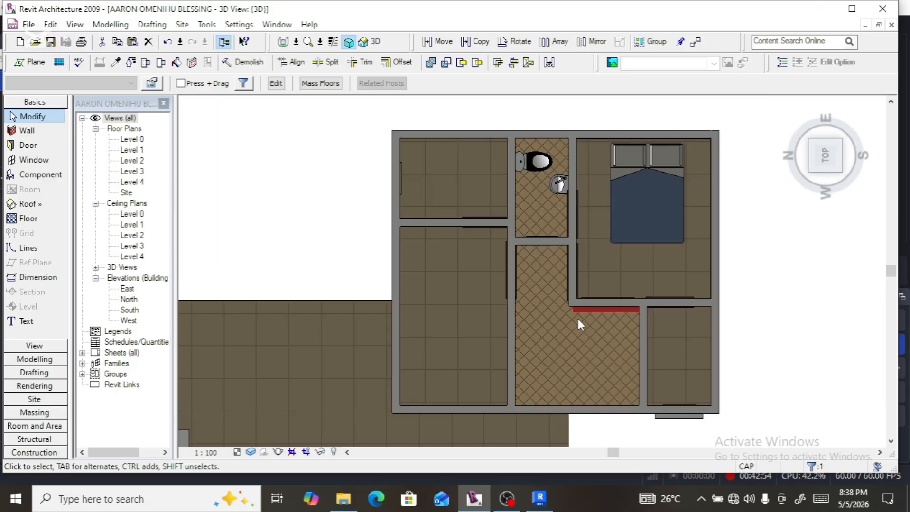
pyautogui.scroll(3, 618, 387)
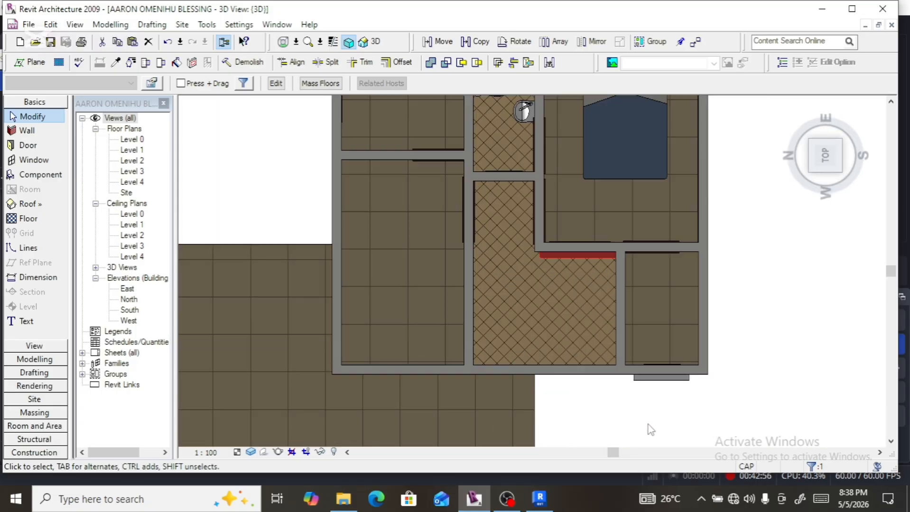
pyautogui.click(640, 382)
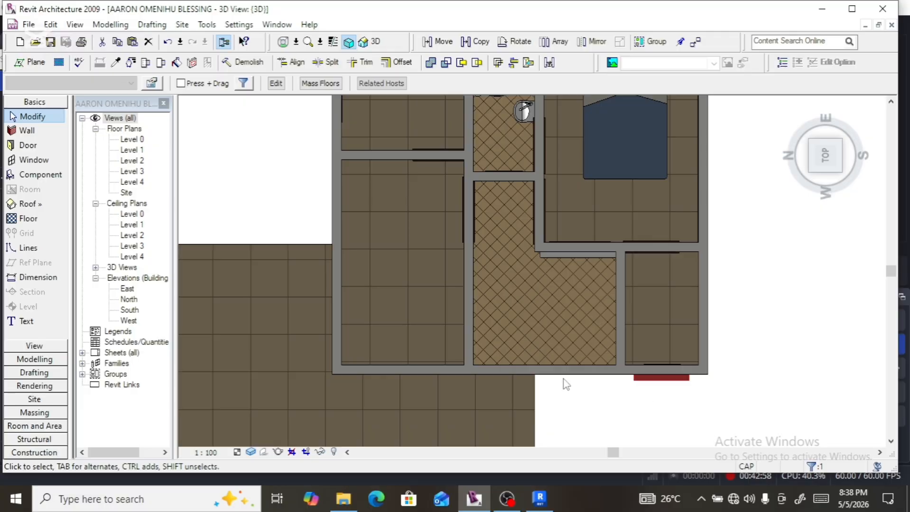
pyautogui.click(475, 41)
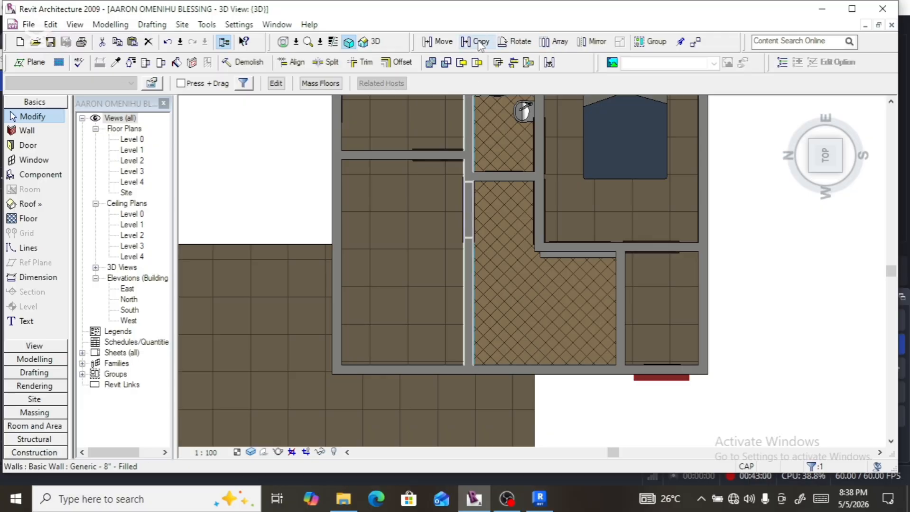
pyautogui.click(671, 371)
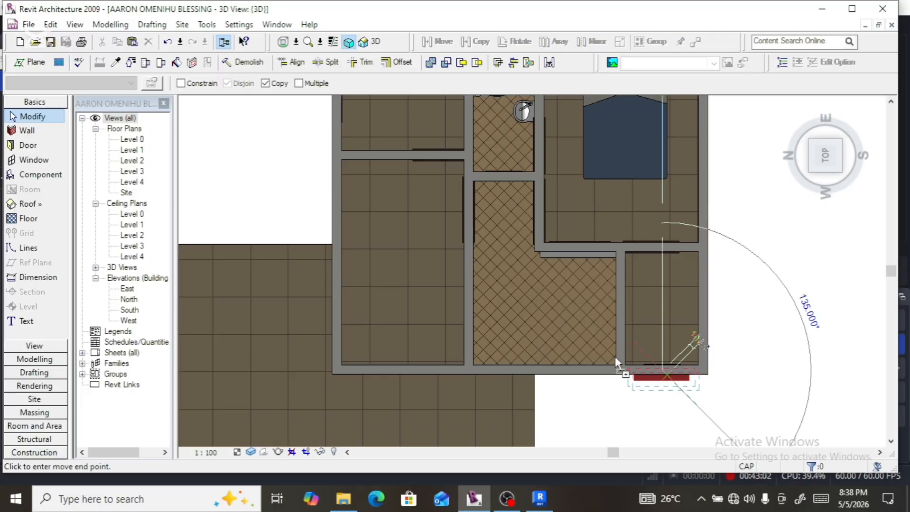
pyautogui.click(505, 184)
# Step: Nudge the copied surround east against the bathroom's west wall and slightly south to line up with its window
pyautogui.scroll(6, 510, 192)
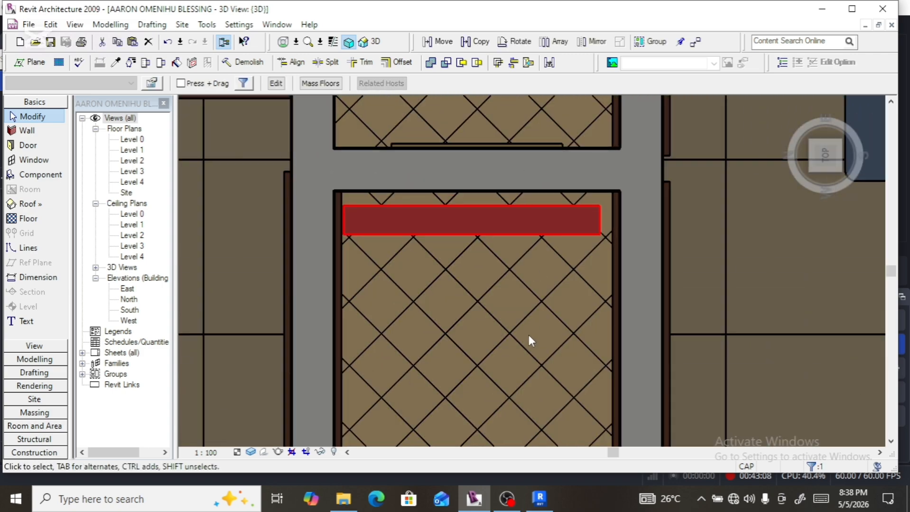
pyautogui.press('Up')
pyautogui.press('Up')
pyautogui.press('Up')
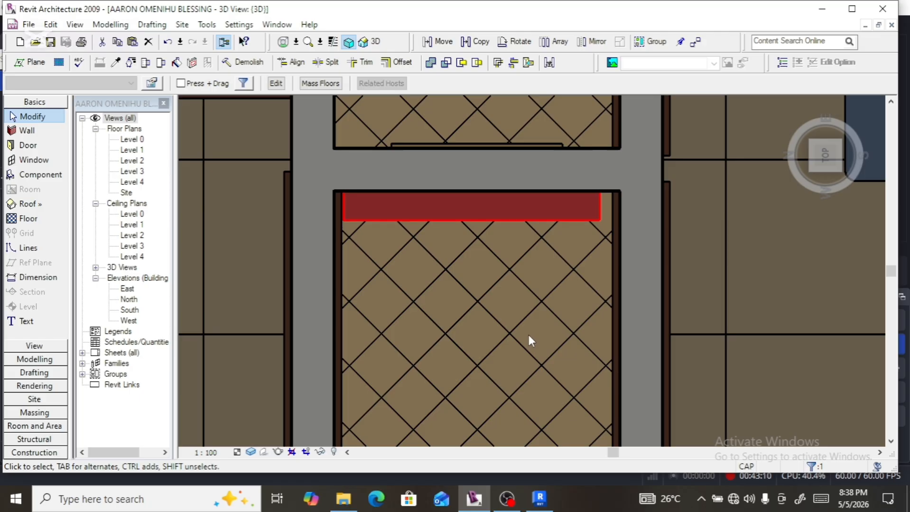
pyautogui.press('Right')
# Step: Copy the bathroom window's surround to outside the north wall and rotate the copy a quarter turn, parallel to that wall
pyautogui.scroll(-5, 530, 307)
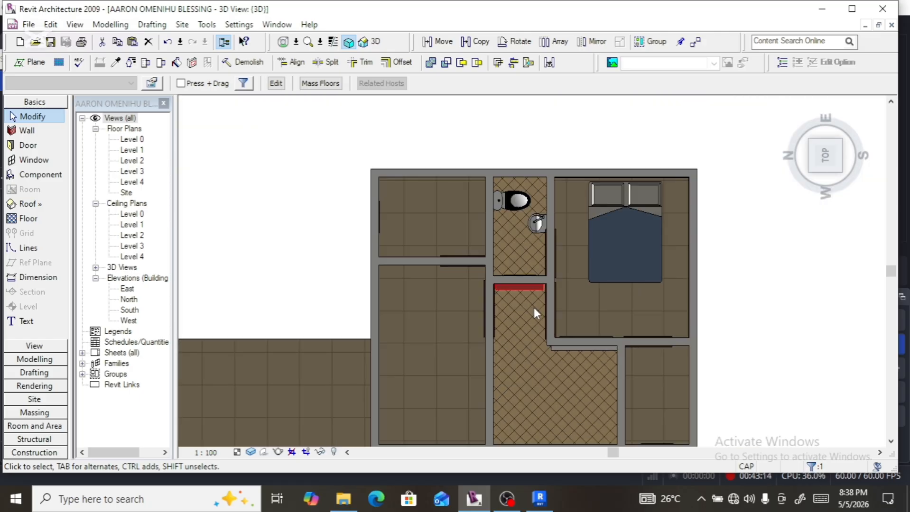
pyautogui.click(474, 41)
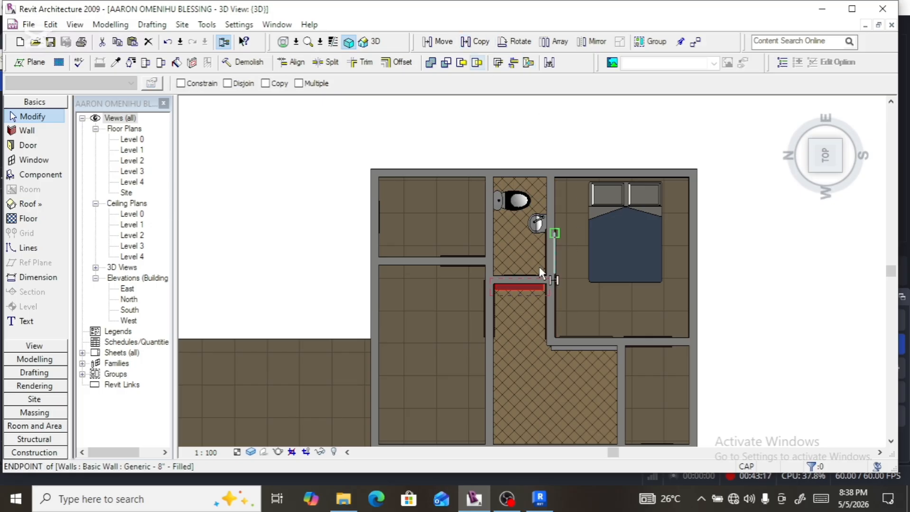
pyautogui.click(515, 289)
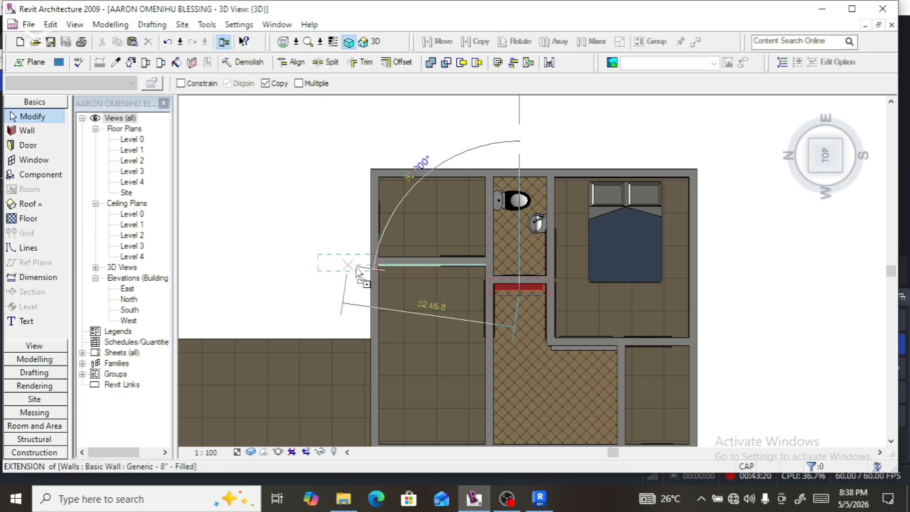
pyautogui.click(330, 263)
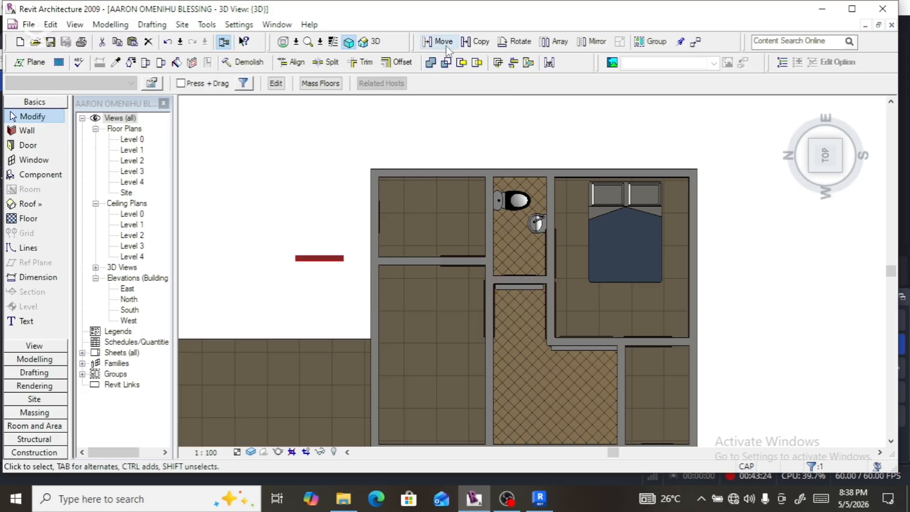
pyautogui.click(517, 41)
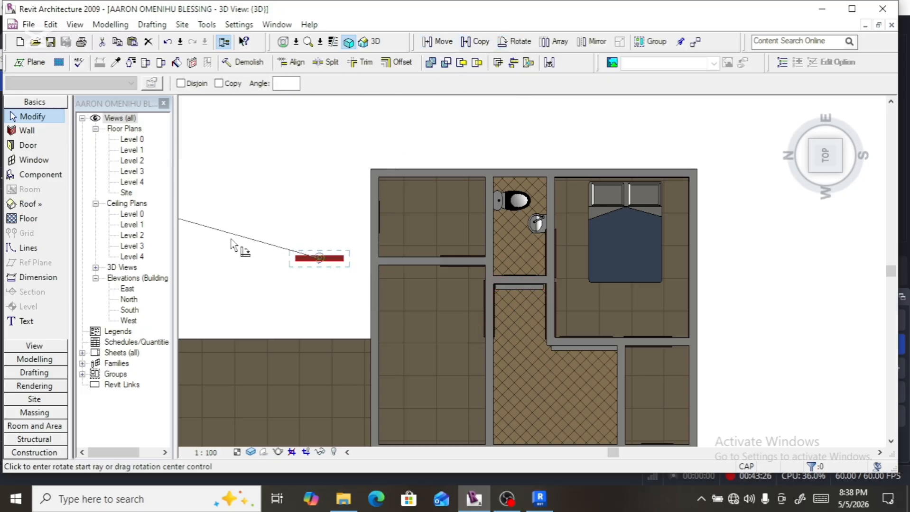
pyautogui.click(226, 261)
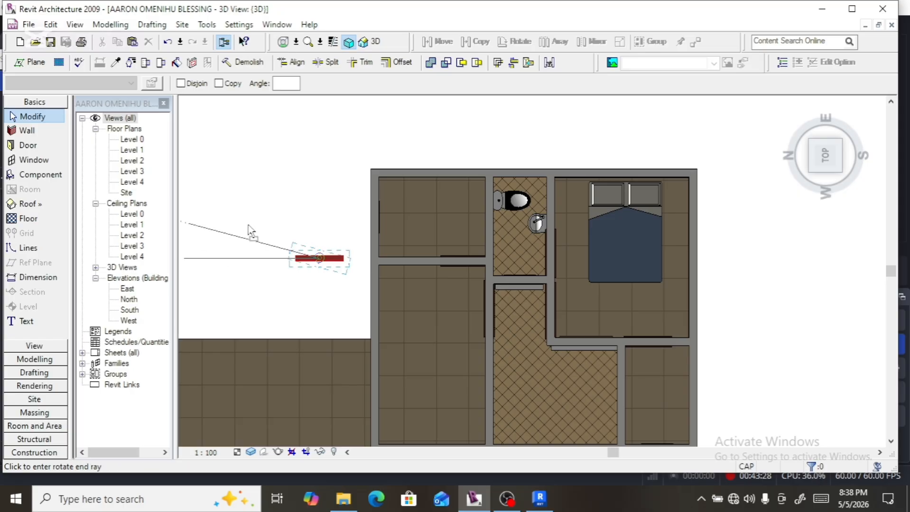
pyautogui.click(323, 183)
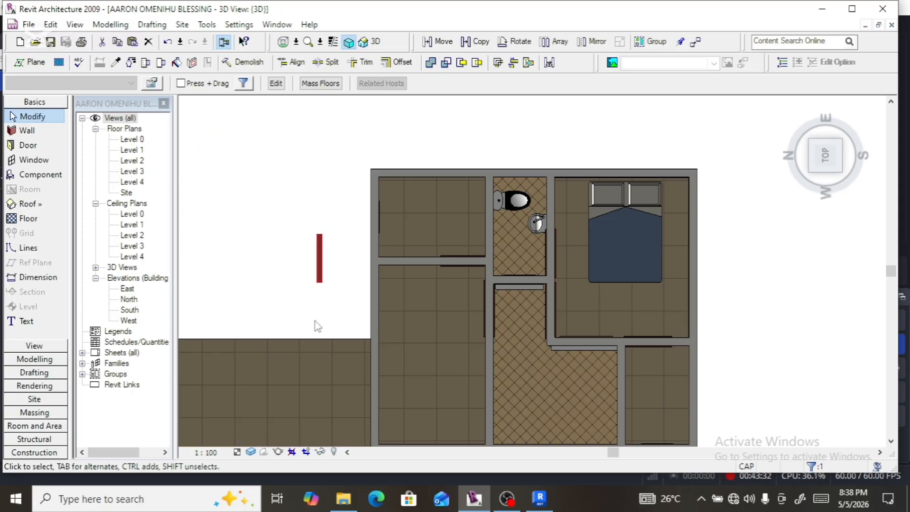
# Step: Move the rotated surround flush against the north wall and nudge it east to centre it on the north-east room's window
pyautogui.moveTo(319, 264); pyautogui.dragTo(362, 238)
pyautogui.scroll(3, 358, 246)
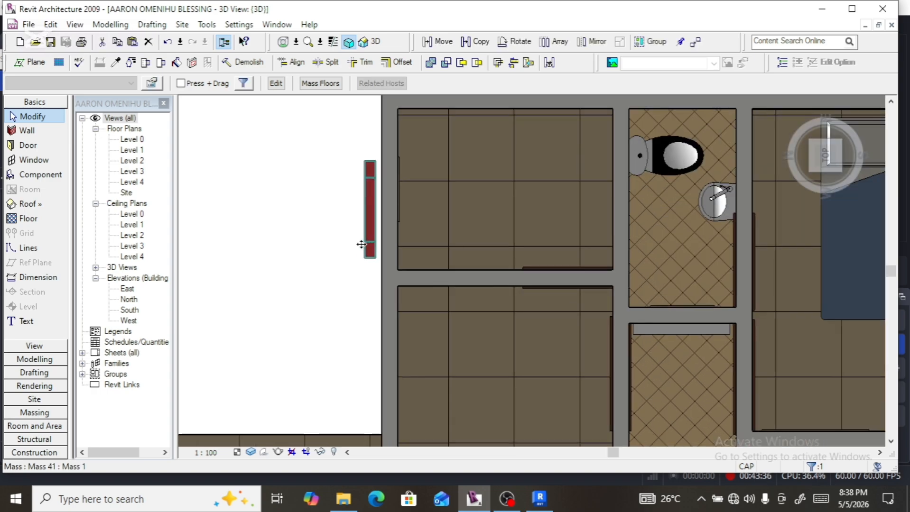
pyautogui.press('Right')
pyautogui.press('Right')
pyautogui.press('Right')
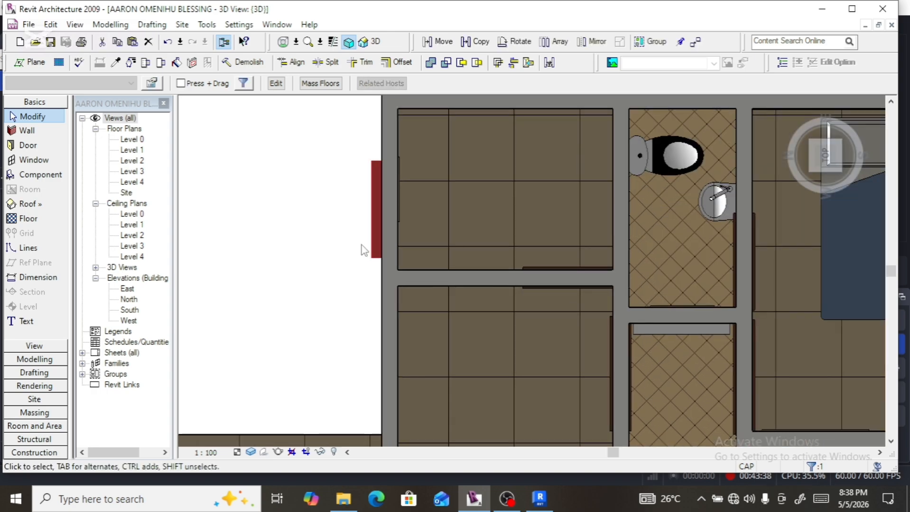
pyautogui.press('Up')
pyautogui.press('Up')
pyautogui.press('Up')
pyautogui.press('Up')
pyautogui.press('Up')
pyautogui.press('Up')
pyautogui.press('Up')
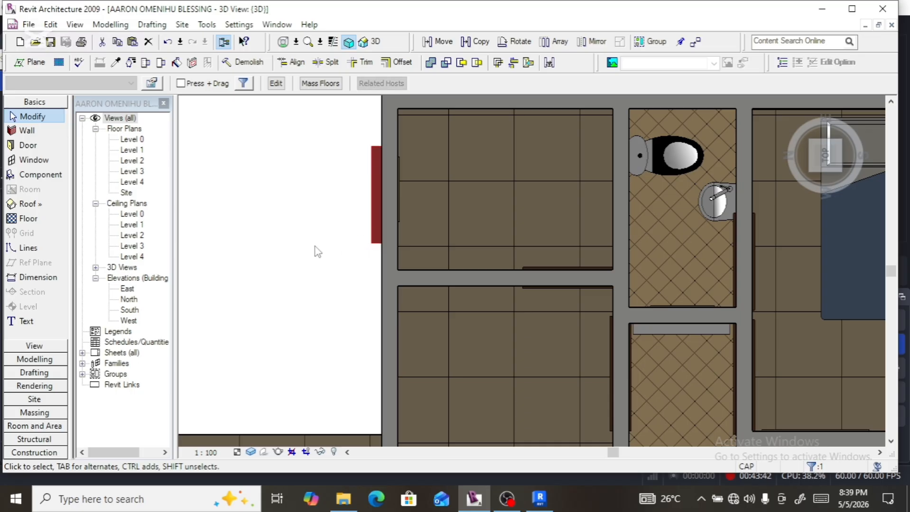
pyautogui.click(313, 244)
# Step: Check the surrounds' placement in plan, and turn the 3D view back to the building's west side
pyautogui.scroll(-5, 311, 250)
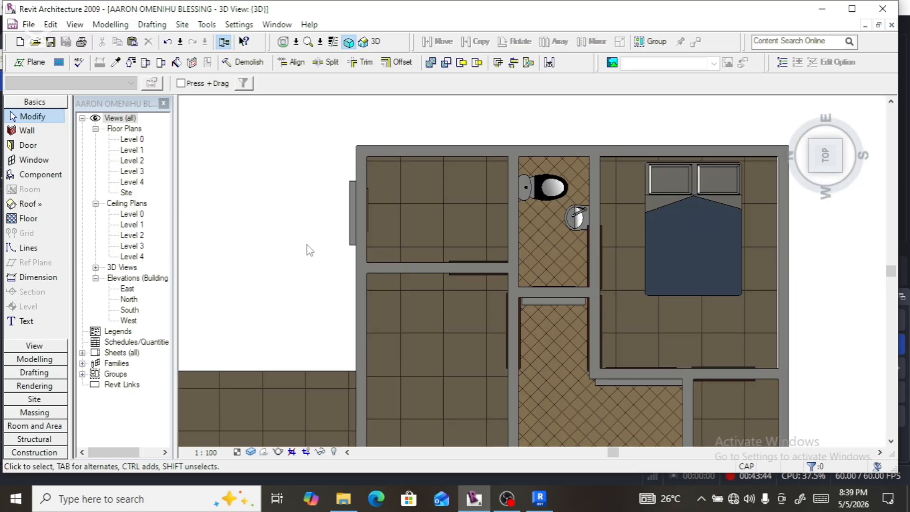
pyautogui.scroll(3, 441, 346)
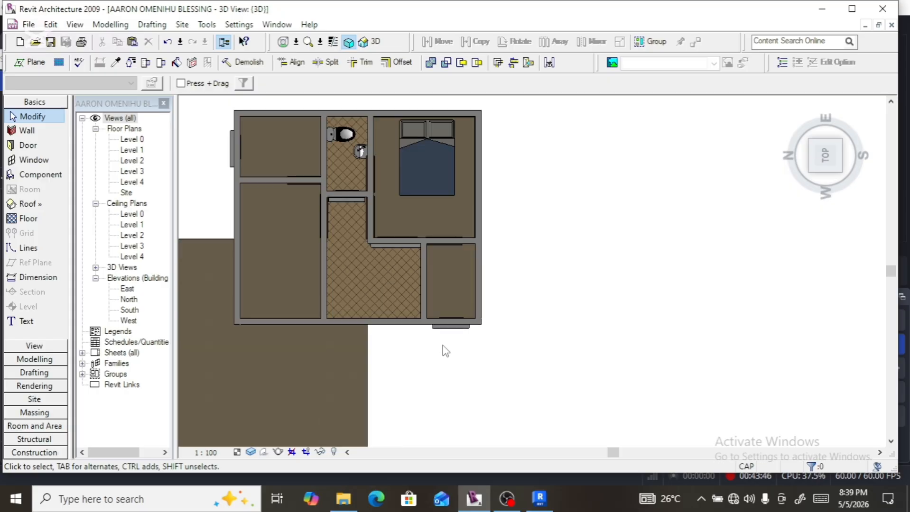
pyautogui.scroll(3, 436, 329)
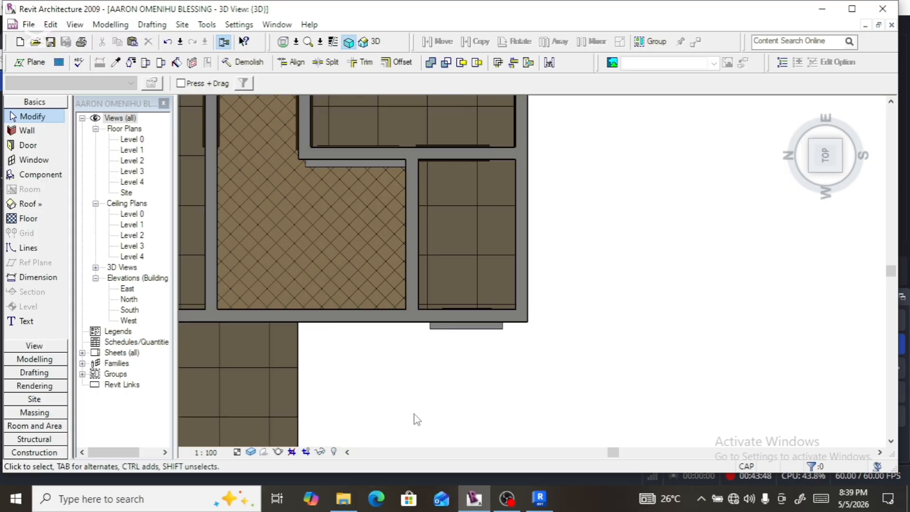
pyautogui.scroll(-3, 717, 247)
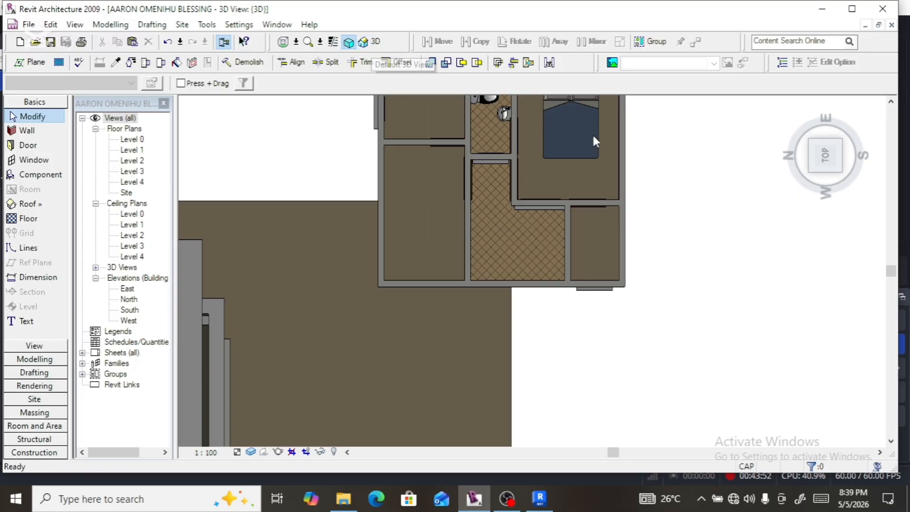
pyautogui.click(826, 182)
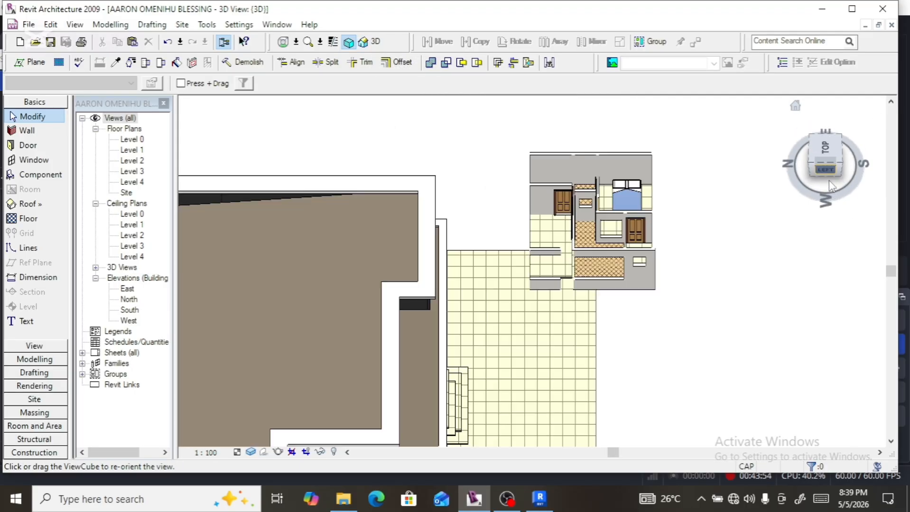
pyautogui.scroll(5, 633, 303)
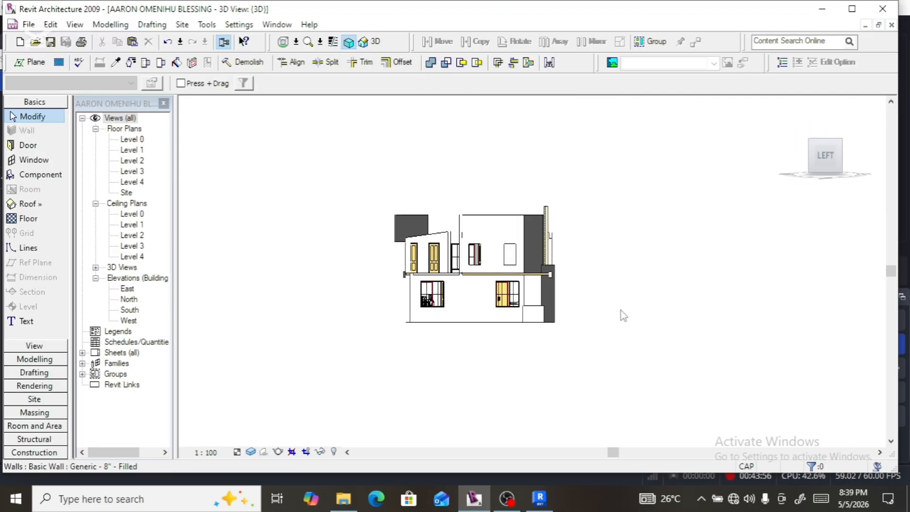
# Step: Nudge the window surround on the bathroom's west wall slightly south to centre it on its window
pyautogui.scroll(5, 676, 253)
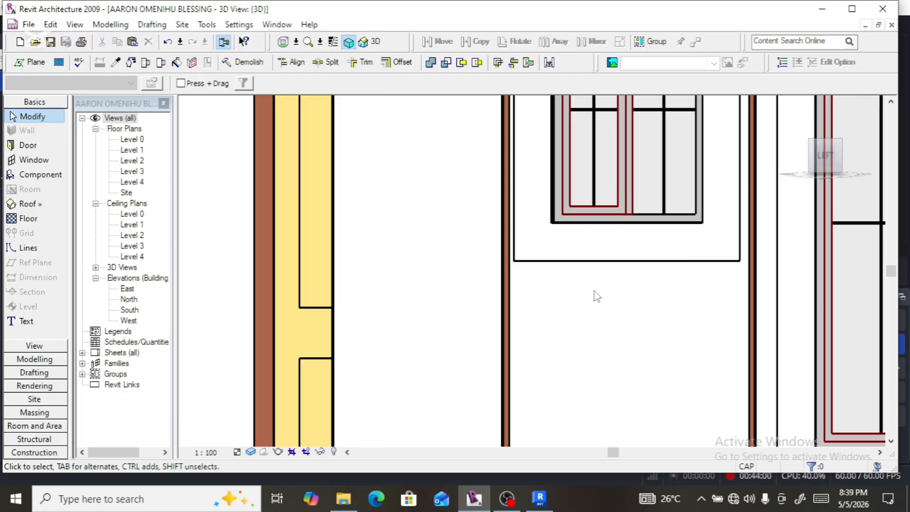
pyautogui.click(595, 264)
pyautogui.press('Right')
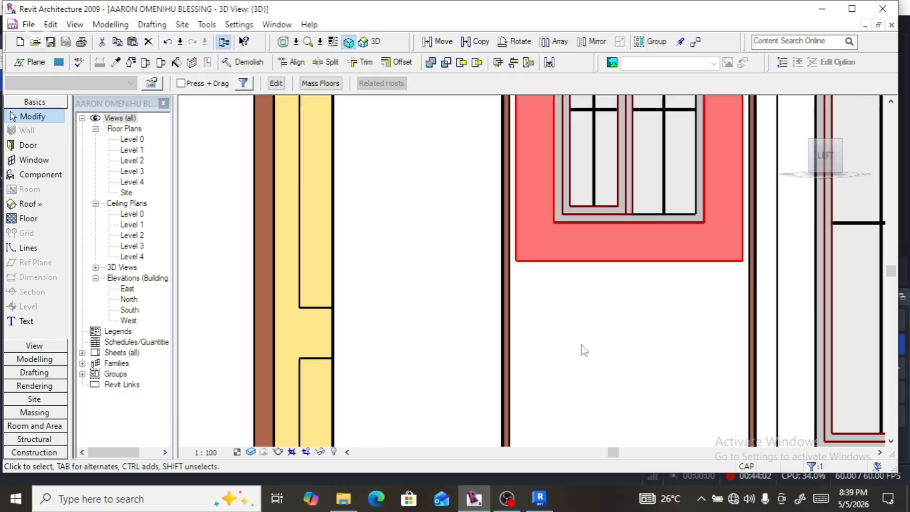
pyautogui.scroll(-5, 591, 350)
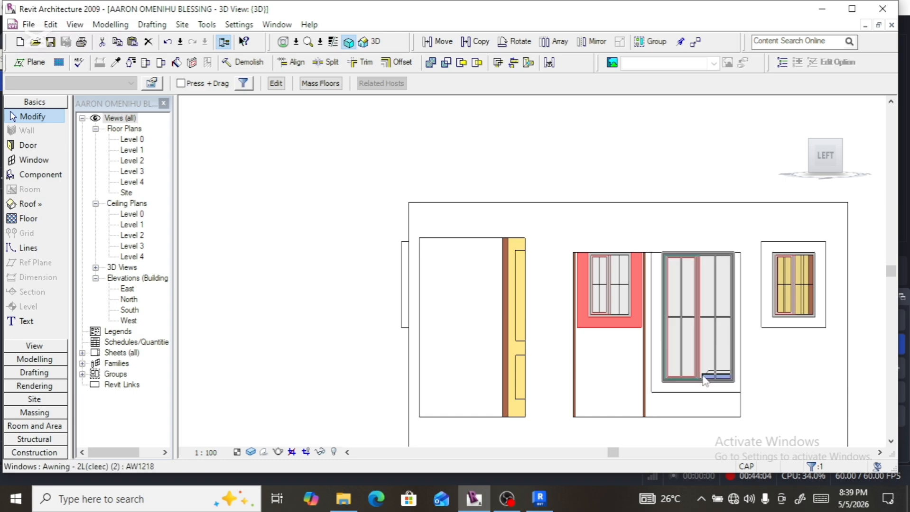
pyautogui.scroll(-2, 675, 398)
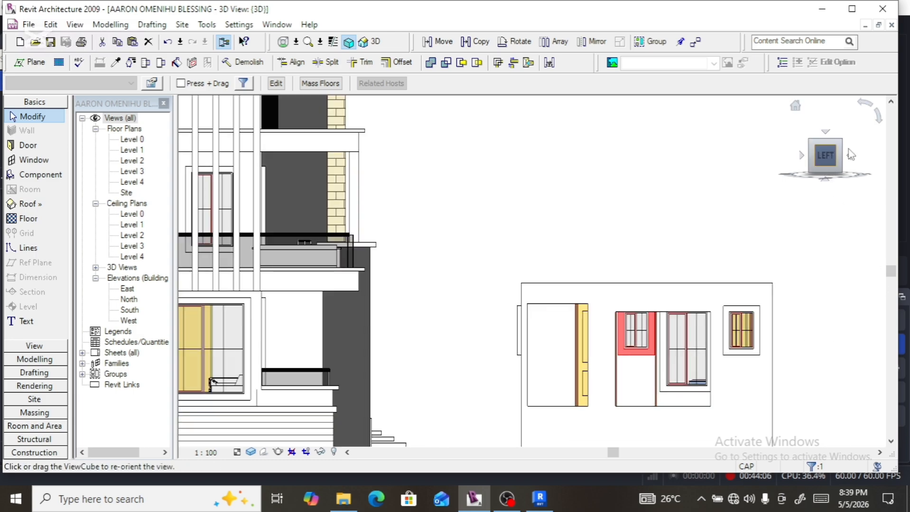
# Step: On the outbuilding's north side, set the small window's distance below the top of the wall to 700
pyautogui.click(802, 157)
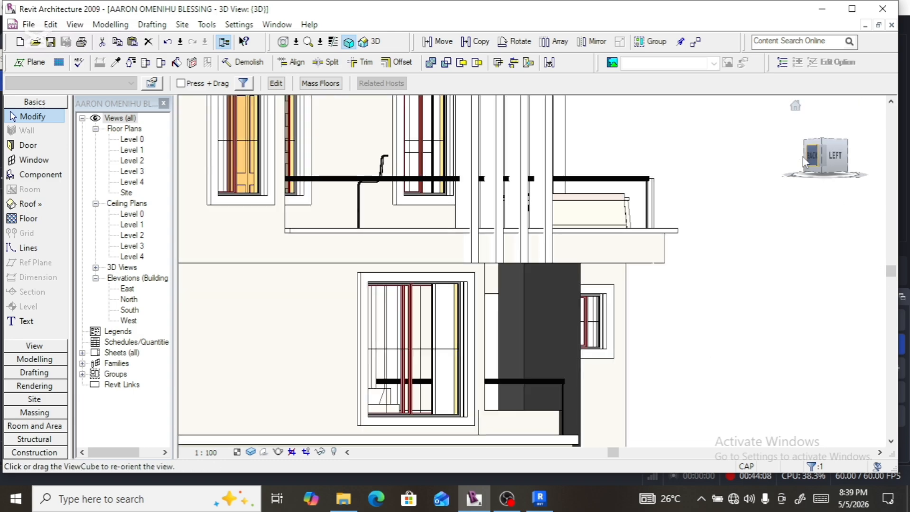
pyautogui.scroll(-3, 743, 244)
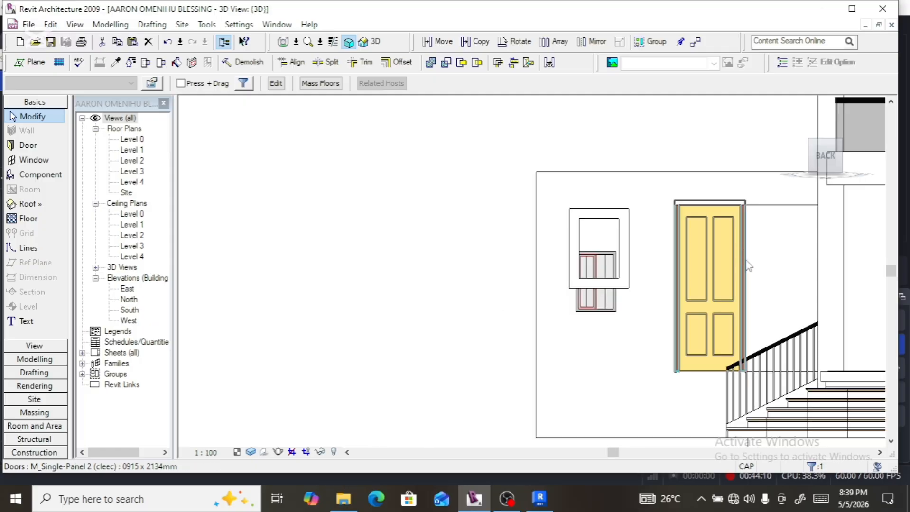
pyautogui.click(594, 303)
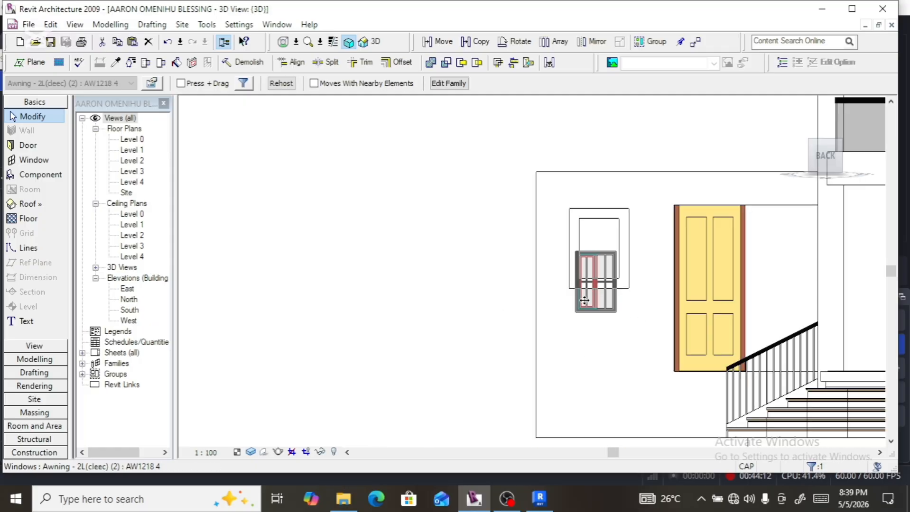
pyautogui.click(633, 216)
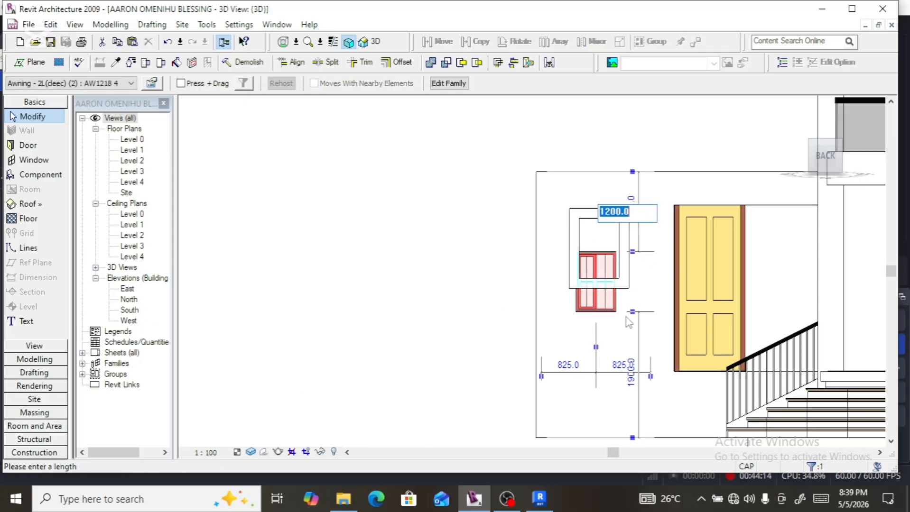
pyautogui.write('700')
pyautogui.press('Return')
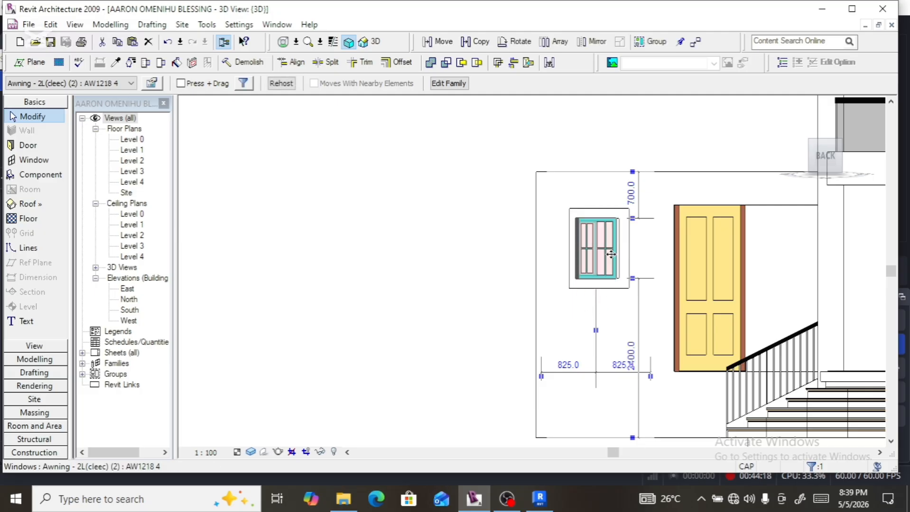
# Step: Nudge the north wall's window surround slightly east to centre it on the raised window
pyautogui.scroll(2, 583, 323)
pyautogui.click(633, 284)
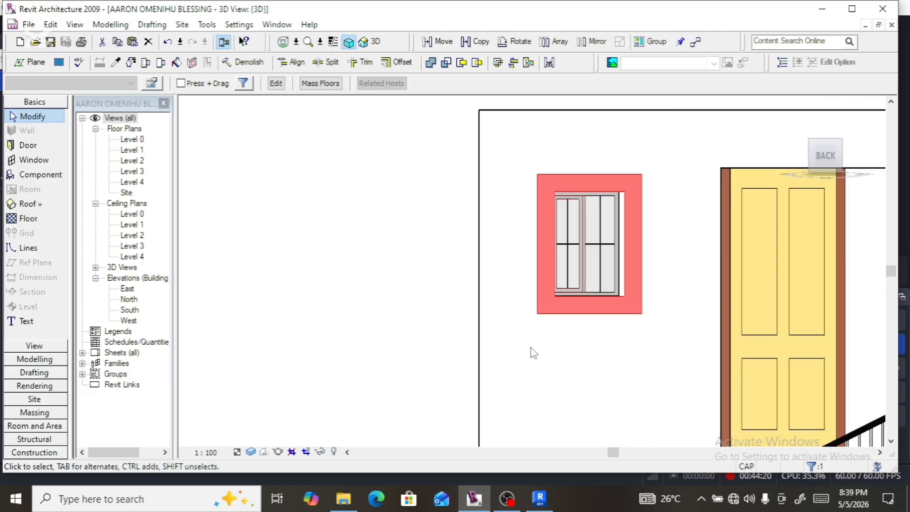
pyautogui.scroll(2, 534, 350)
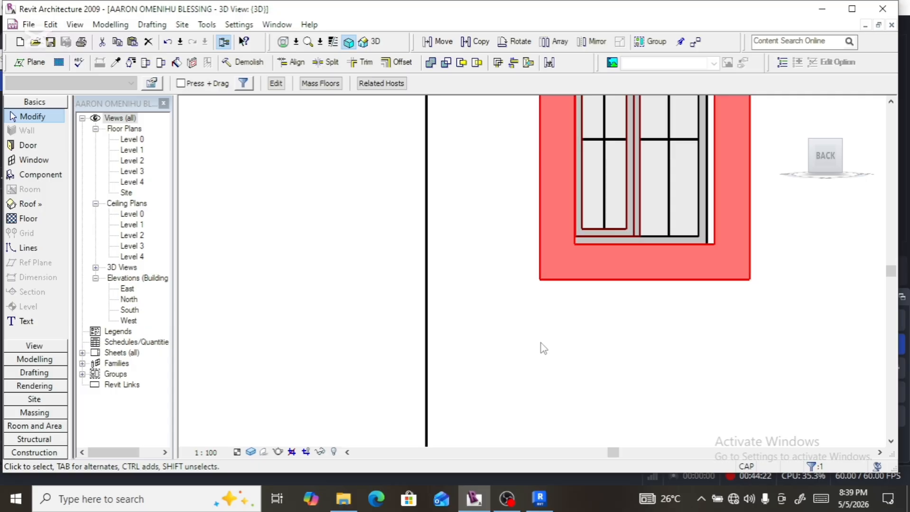
pyautogui.scroll(-5, 550, 343)
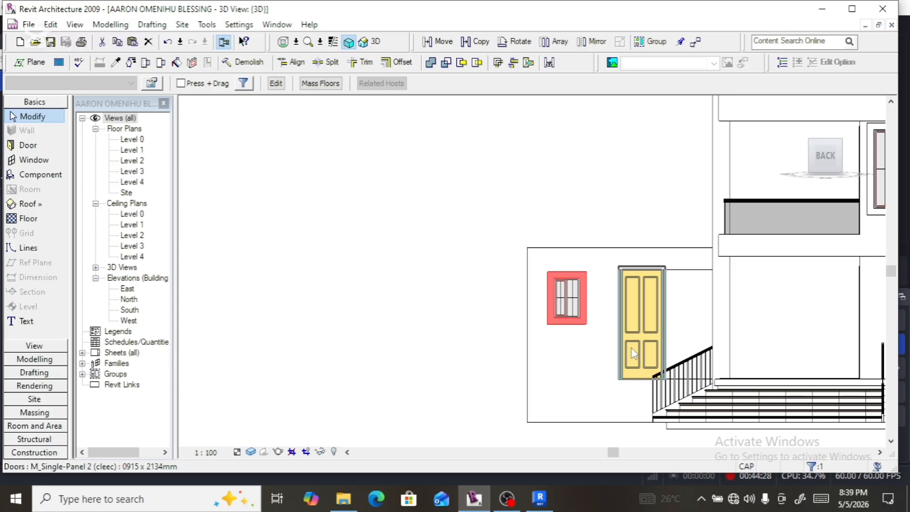
pyautogui.scroll(-3, 634, 354)
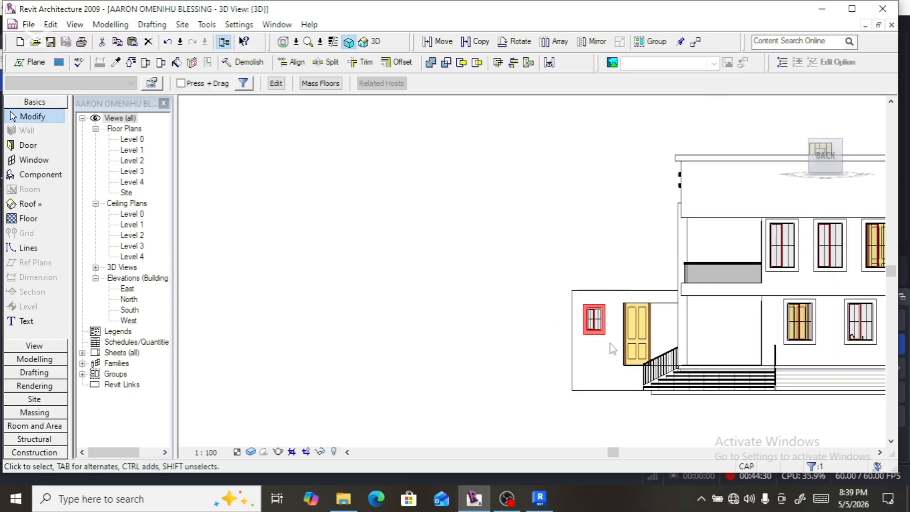
pyautogui.scroll(2, 611, 349)
pyautogui.scroll(-2, 455, 393)
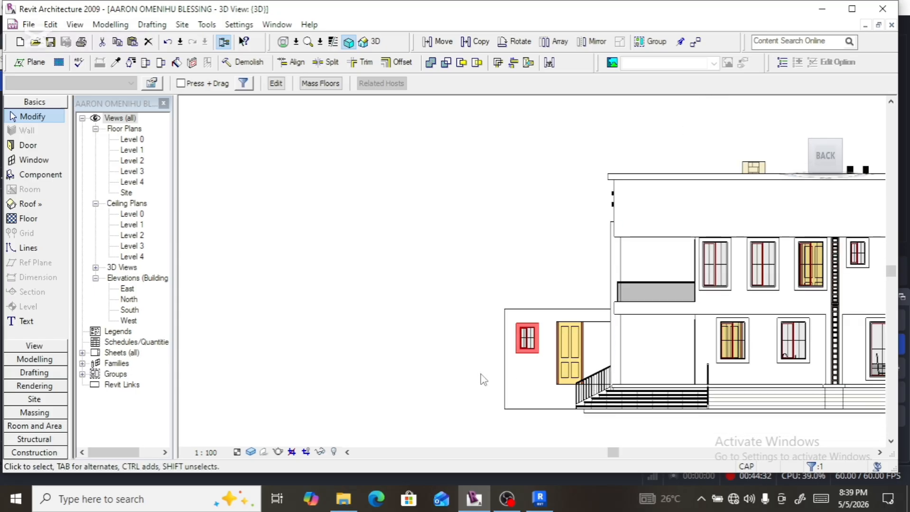
pyautogui.scroll(2, 733, 371)
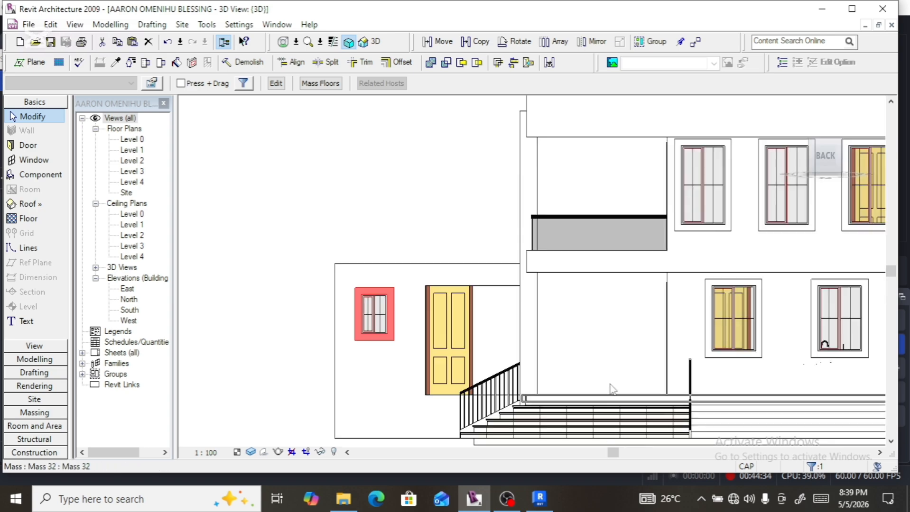
# Step: Delete the two handrails from the steps at the back of the main house
pyautogui.click(487, 391)
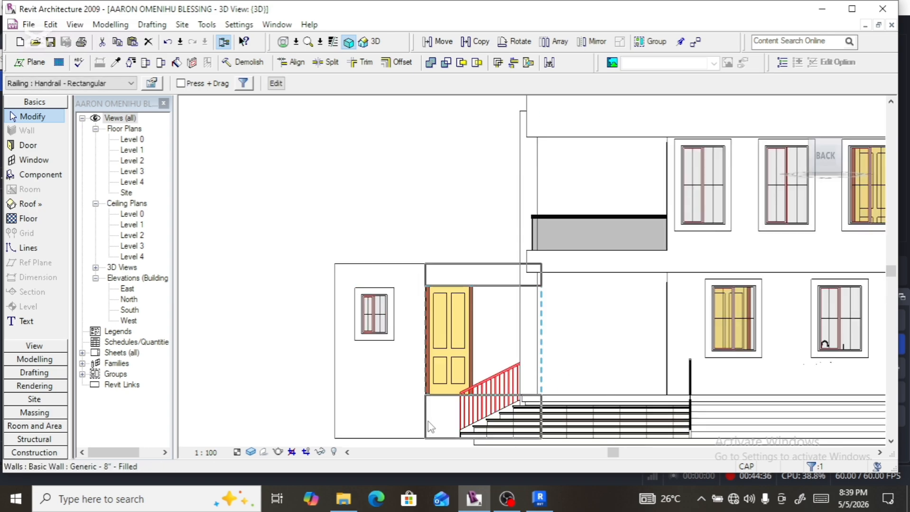
pyautogui.press('Delete')
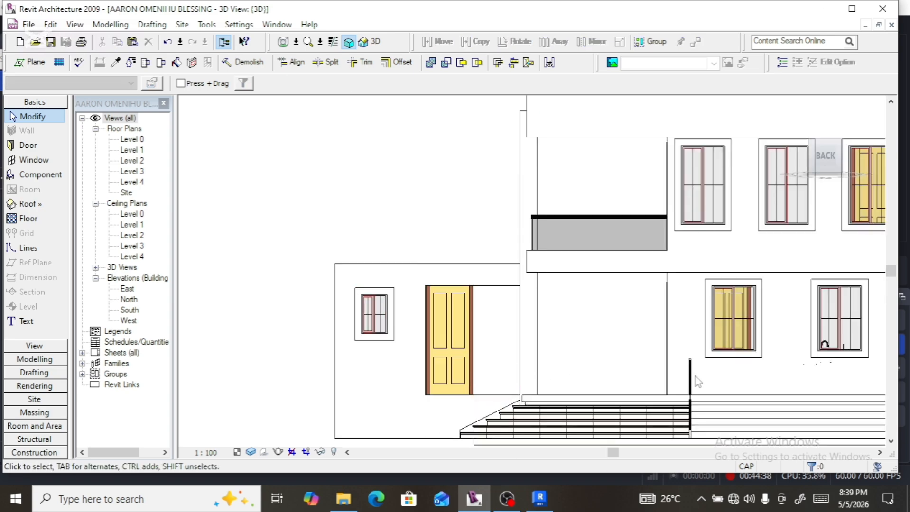
pyautogui.click(669, 411)
pyautogui.press('Delete')
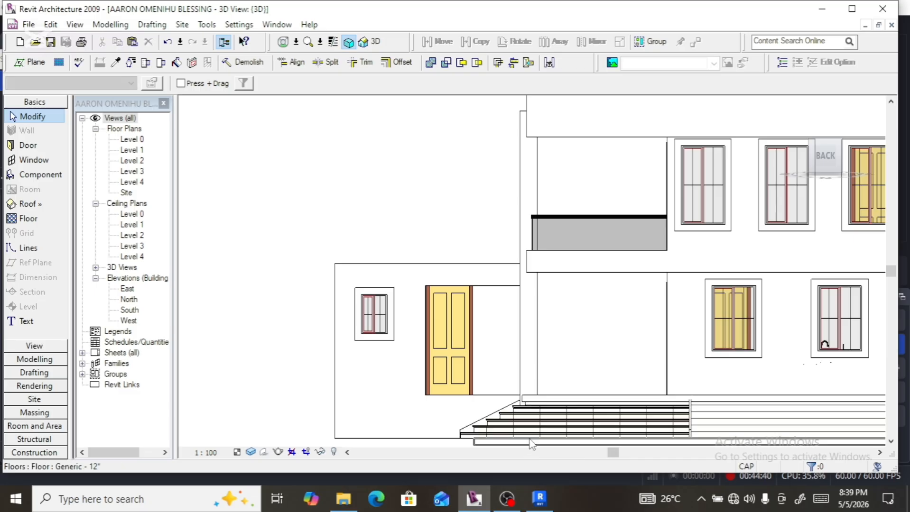
# Step: Examine the outbuilding and main house in 3D from raised corners and straight from the front
pyautogui.scroll(-4, 664, 408)
pyautogui.moveTo(842, 163)
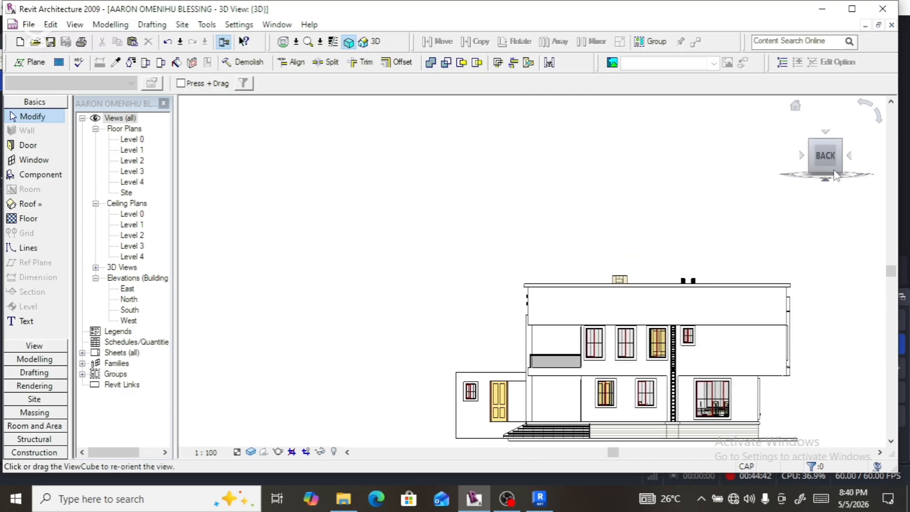
pyautogui.moveTo(839, 161); pyautogui.dragTo(828, 202)
pyautogui.scroll(-5, 688, 267)
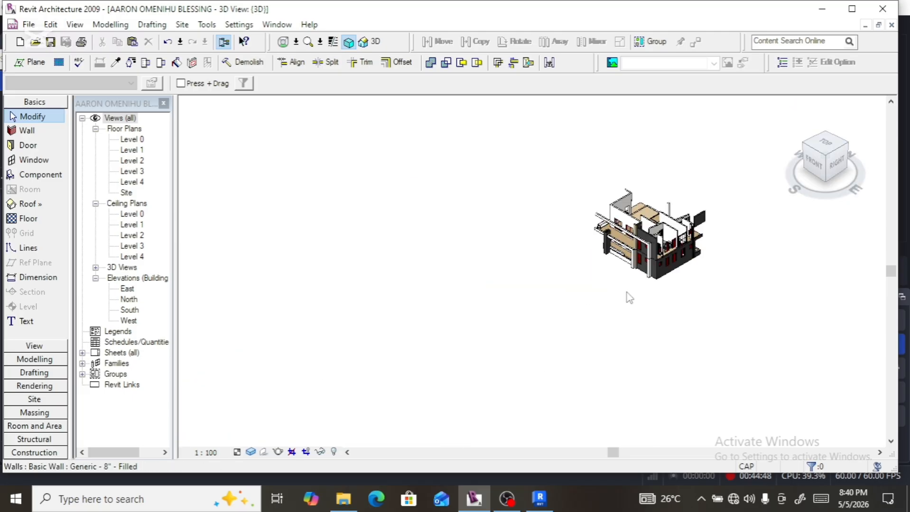
pyautogui.scroll(6, 634, 297)
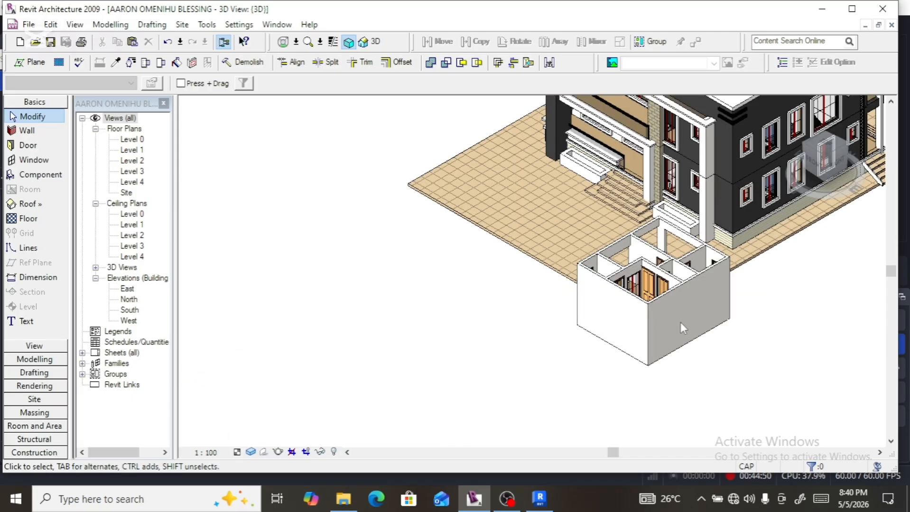
pyautogui.click(814, 166)
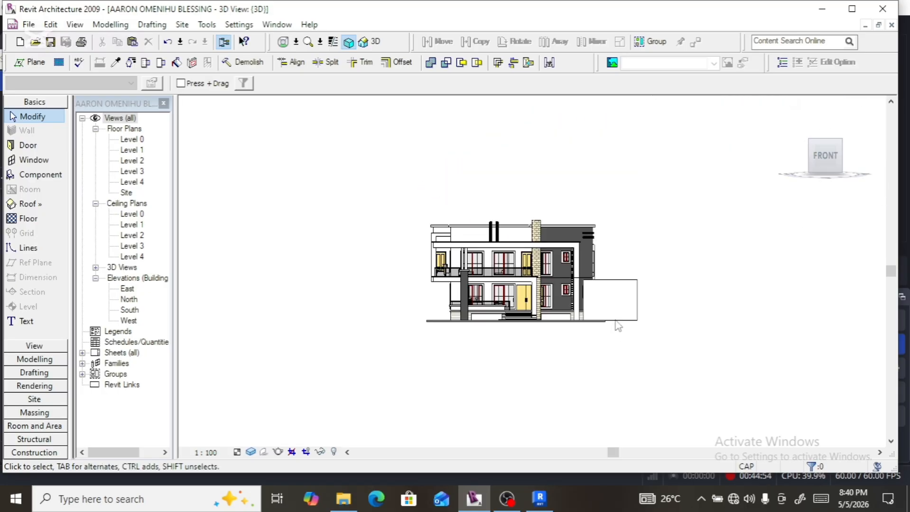
pyautogui.scroll(5, 593, 299)
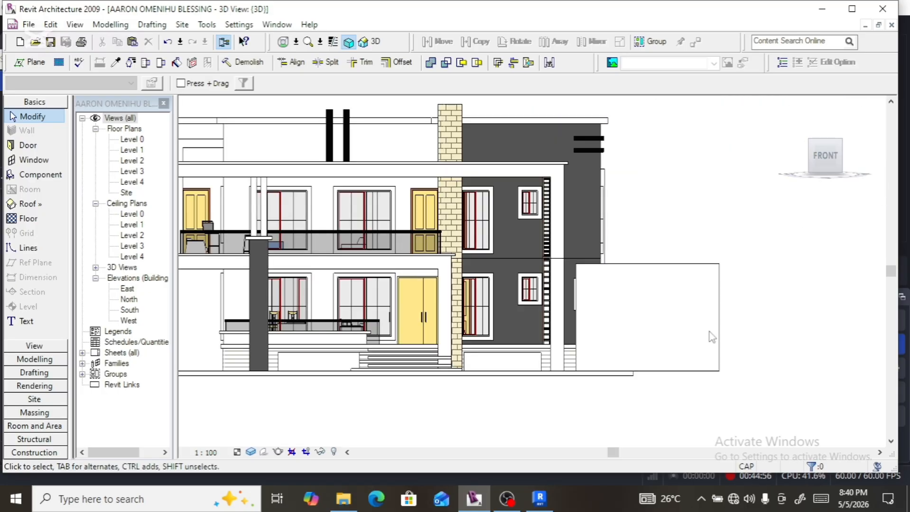
pyautogui.click(810, 156)
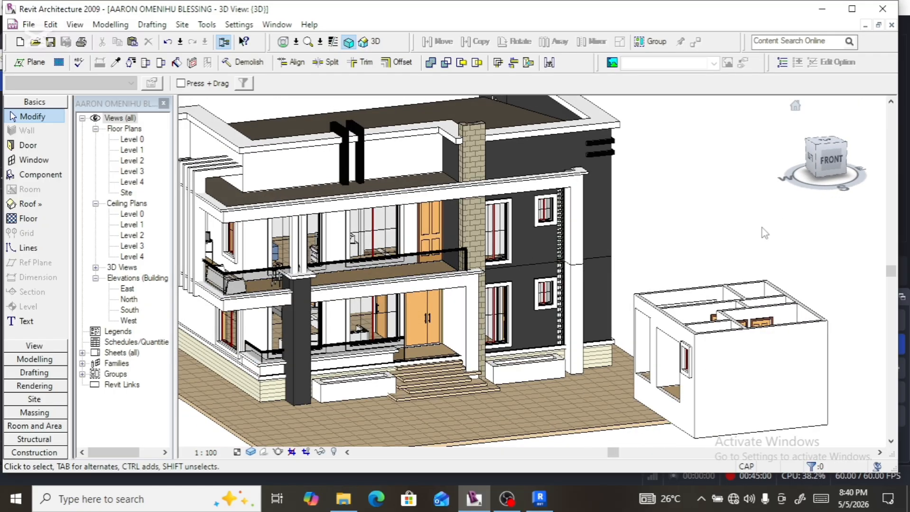
pyautogui.scroll(4, 659, 389)
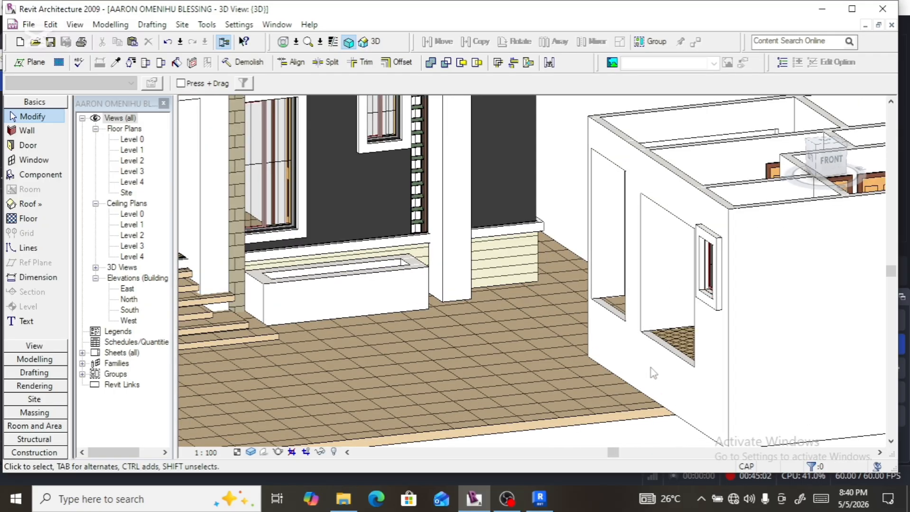
pyautogui.scroll(-5, 659, 361)
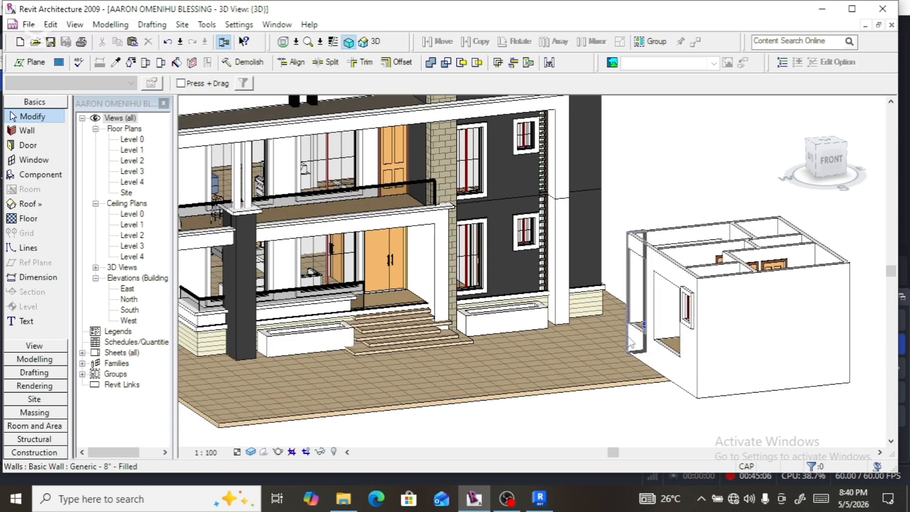
pyautogui.scroll(-2, 631, 336)
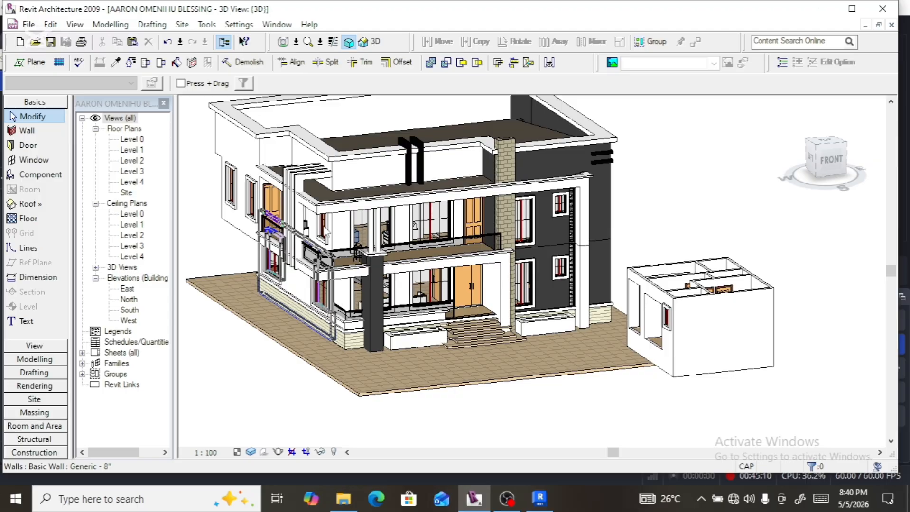
# Step: Examine the outbuilding's rooms, window tags and loose room labels in the Level 1 floor plan
pyautogui.doubleClick(129, 150)
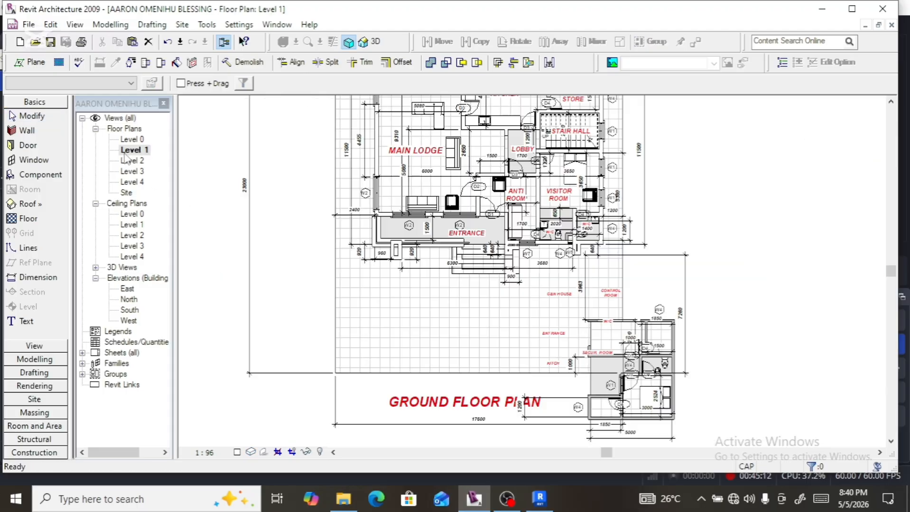
pyautogui.scroll(-2, 490, 316)
pyautogui.scroll(8, 490, 316)
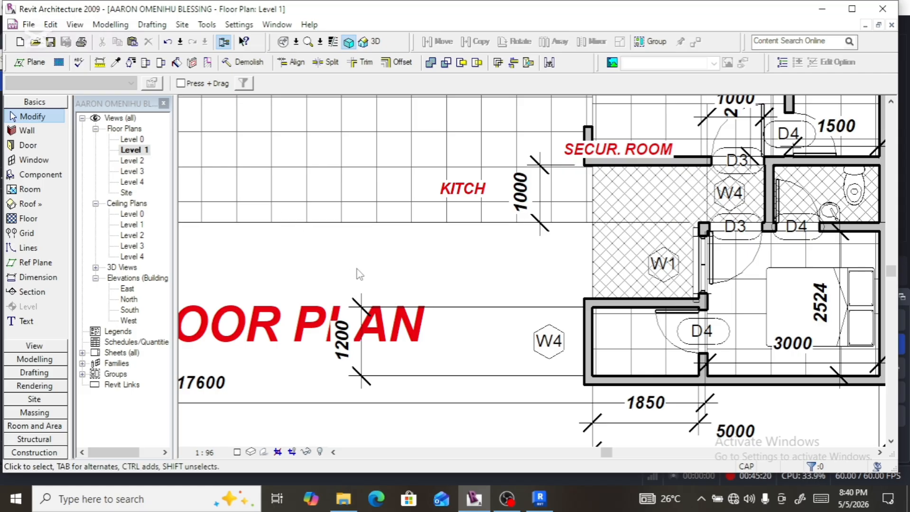
pyautogui.scroll(-6, 359, 267)
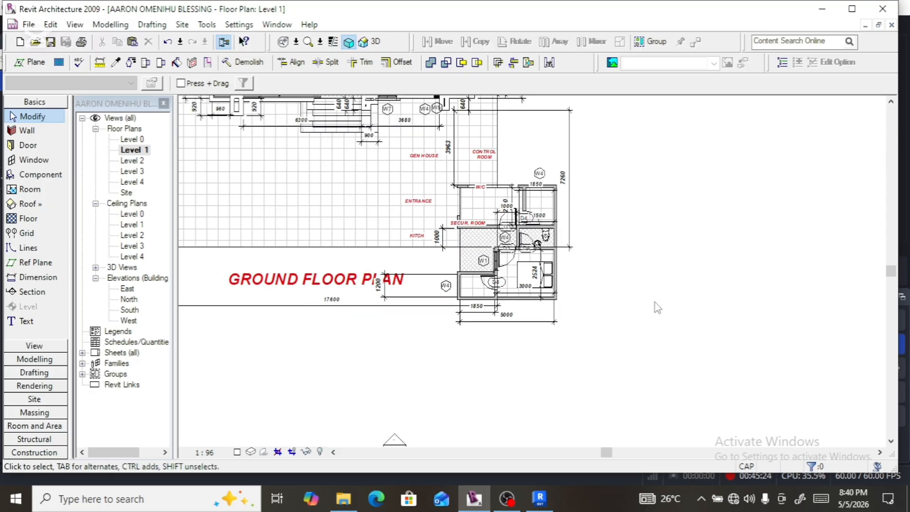
pyautogui.scroll(-3, 655, 318)
pyautogui.scroll(-2, 616, 334)
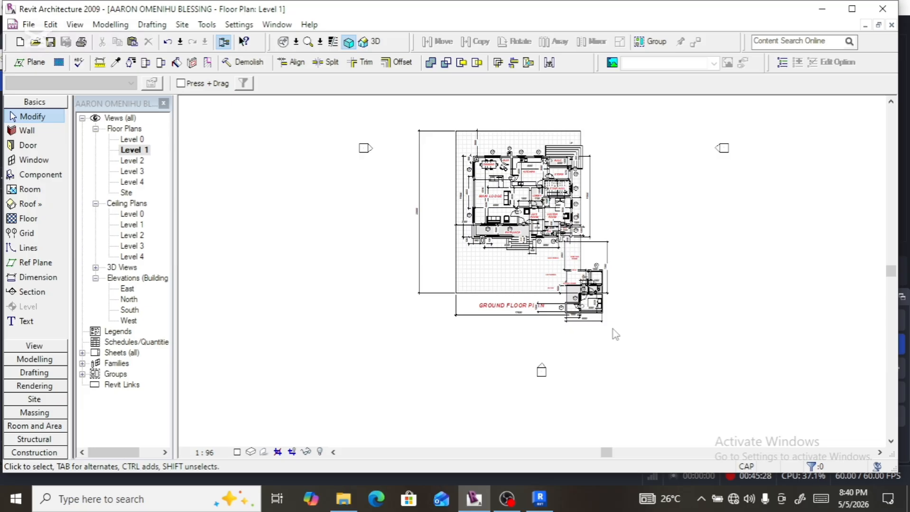
pyautogui.scroll(2, 653, 305)
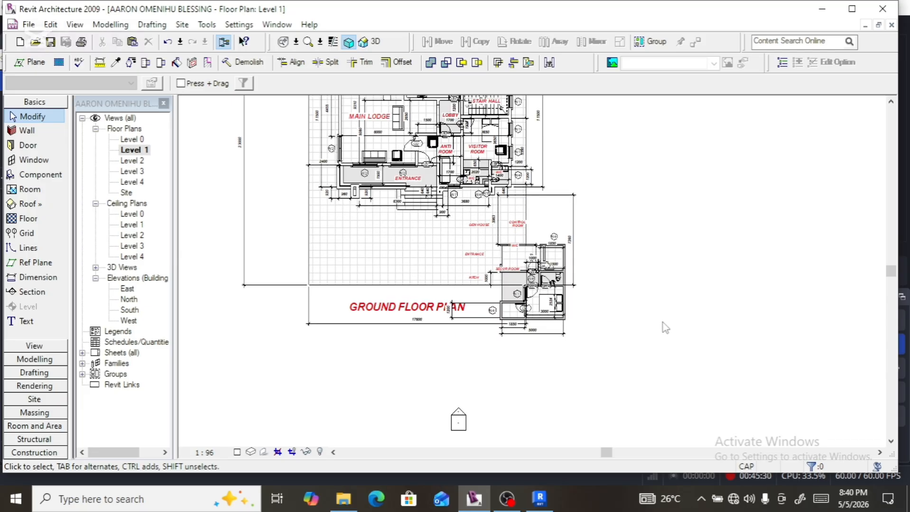
pyautogui.scroll(-2, 663, 322)
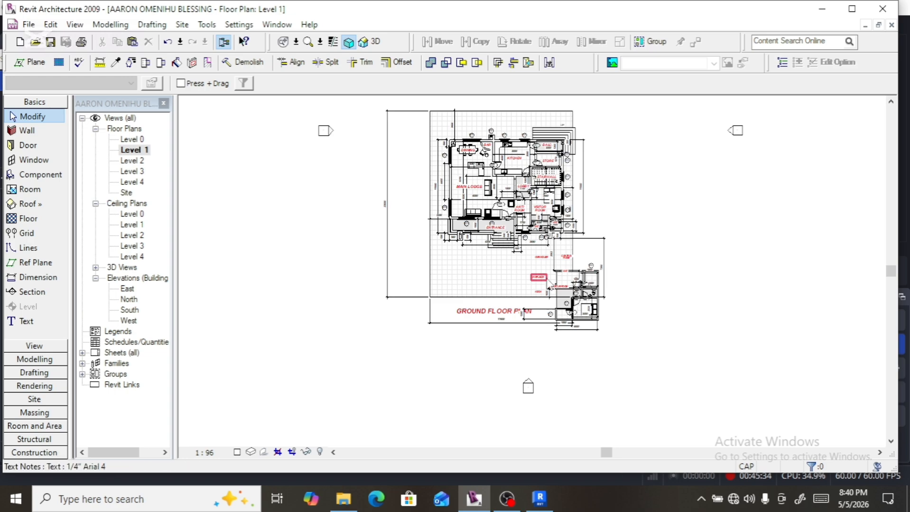
pyautogui.scroll(3, 548, 283)
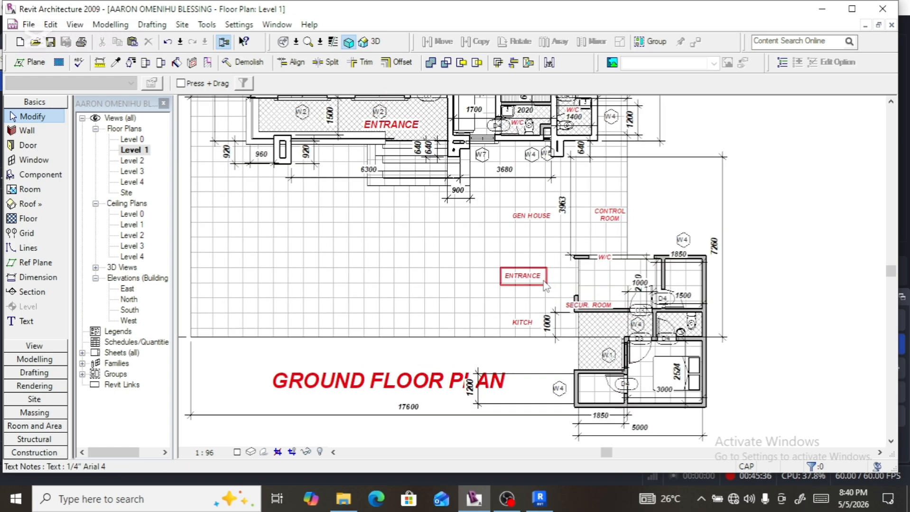
# Step: Move the GEN HOUSE, CONTROL ROOM, W/C, ENTRANCE, SECUR. ROOM and KITCH labels together about 4.3 m southeast into the outbuilding's rooms
pyautogui.click(543, 229)
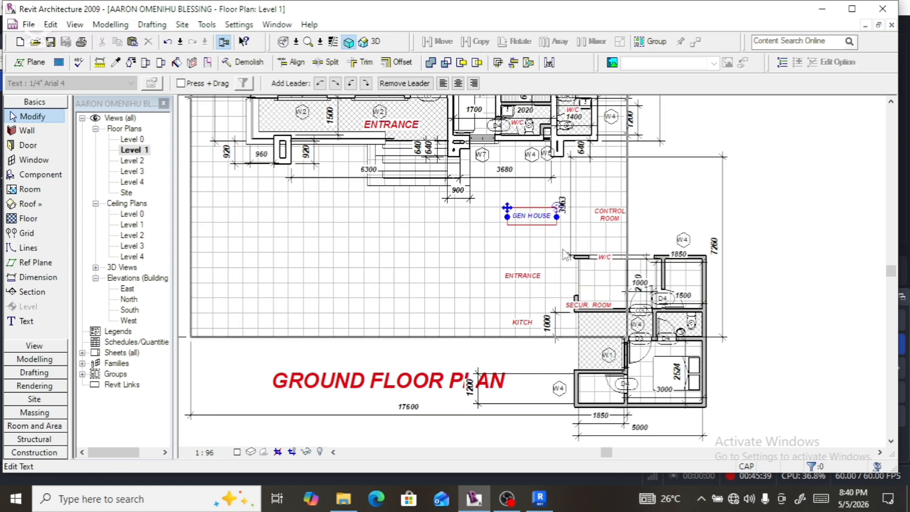
pyautogui.keyDown('ctrl'); pyautogui.click(533, 276); pyautogui.keyUp('ctrl')
pyautogui.keyDown('ctrl'); pyautogui.click(607, 224); pyautogui.keyUp('ctrl')
pyautogui.keyDown('ctrl'); pyautogui.click(610, 265); pyautogui.keyUp('ctrl')
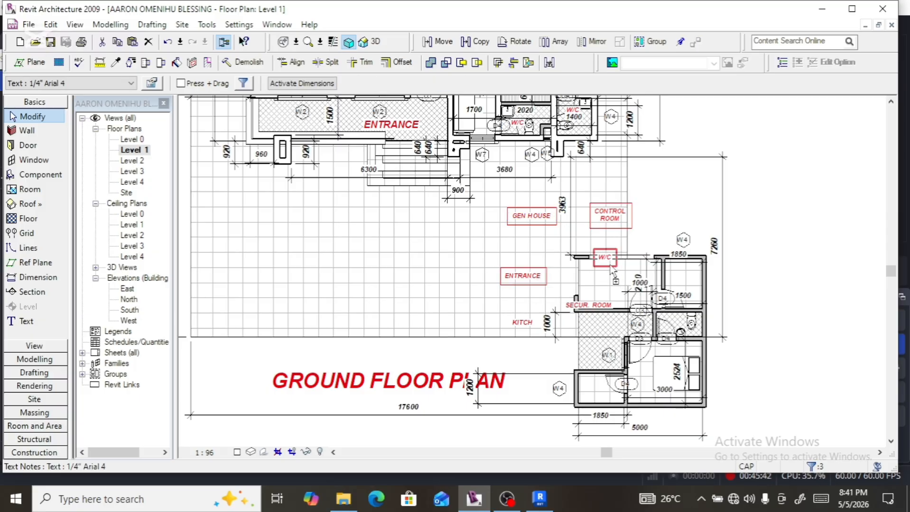
pyautogui.keyDown('ctrl'); pyautogui.click(522, 322); pyautogui.keyUp('ctrl')
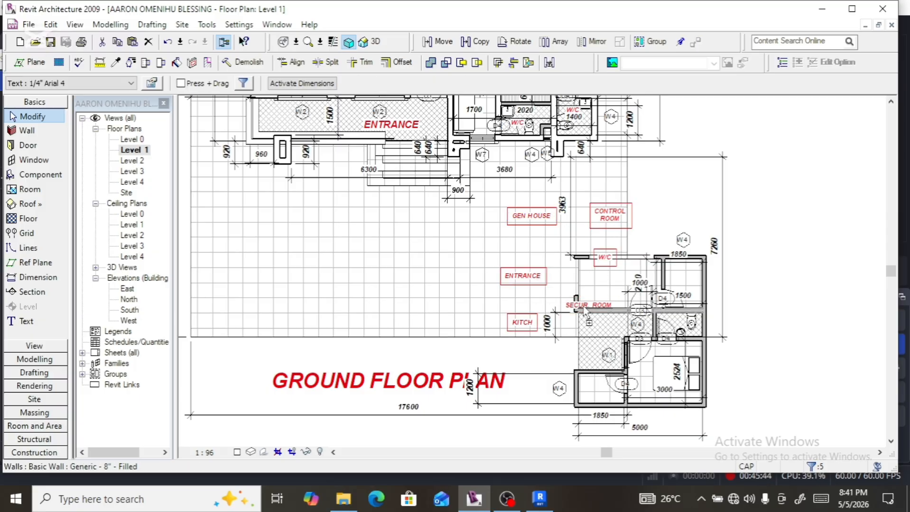
pyautogui.keyDown('ctrl'); pyautogui.click(584, 306); pyautogui.keyUp('ctrl')
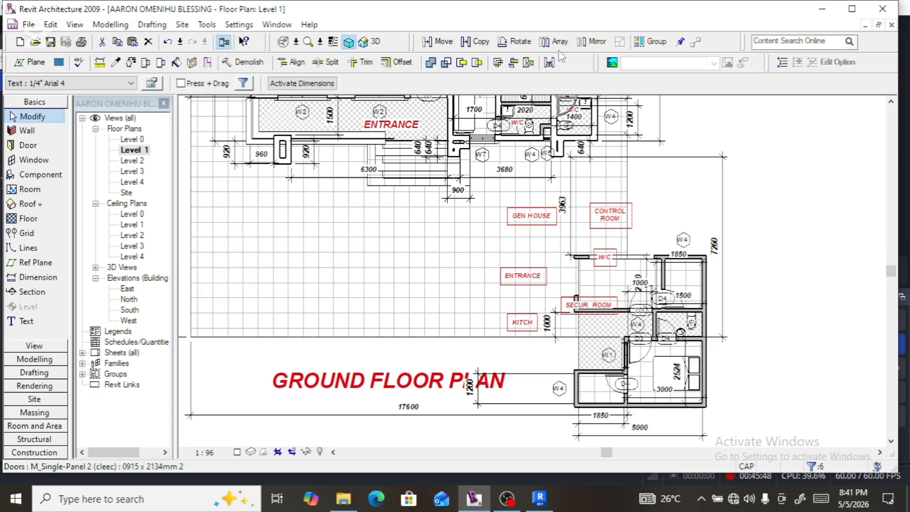
pyautogui.click(438, 41)
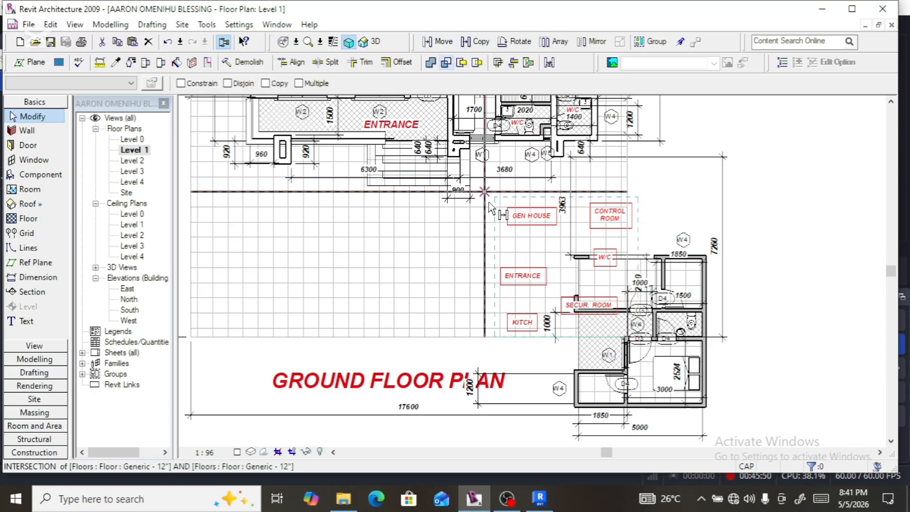
pyautogui.click(487, 203)
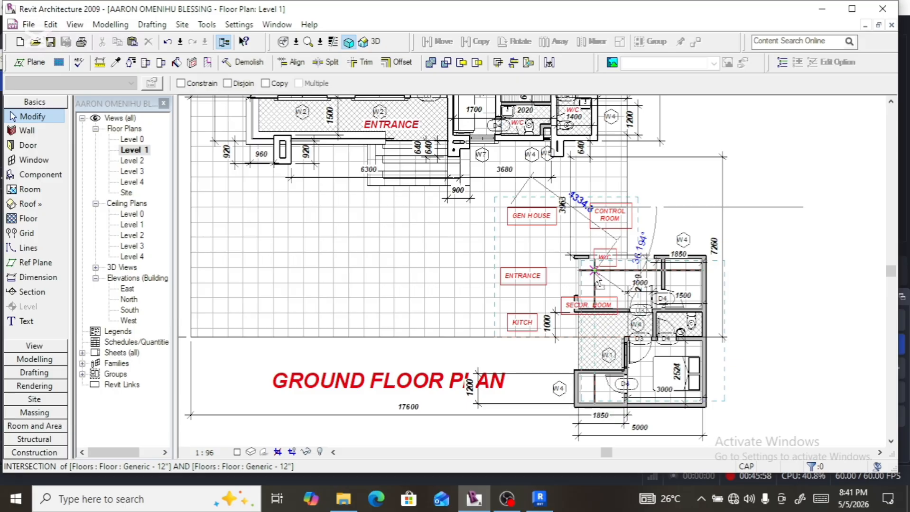
pyautogui.click(594, 277)
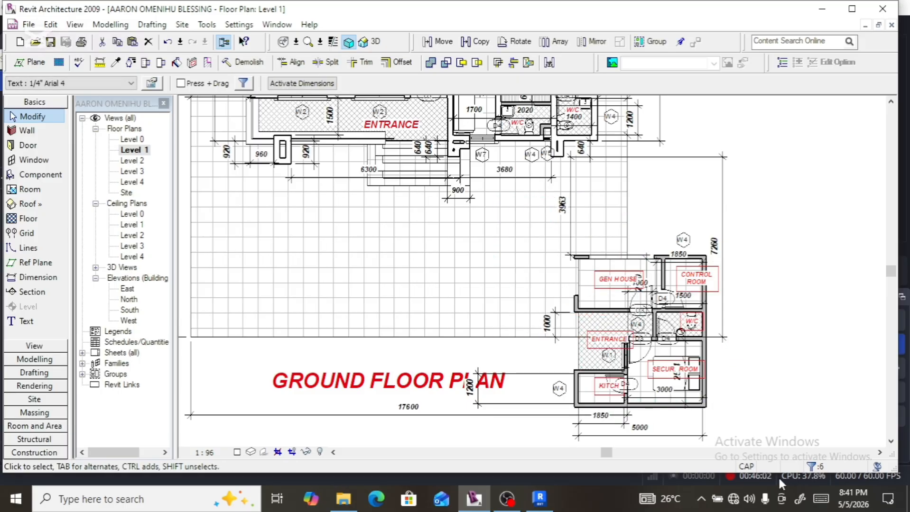
# Step: Nudge the six outbuilding room labels west and slightly south so they sit within their rooms
pyautogui.press('Left')
pyautogui.press('Left')
pyautogui.press('Left')
pyautogui.press('Left')
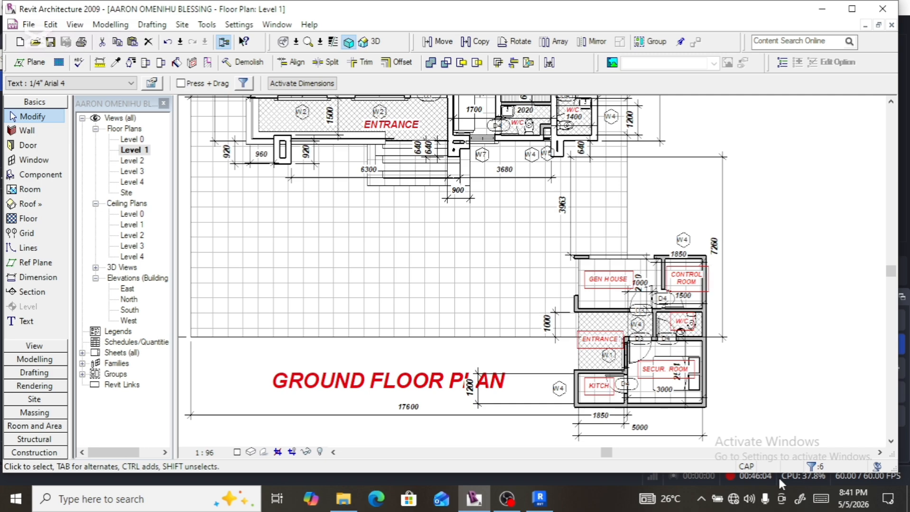
pyautogui.press('Left')
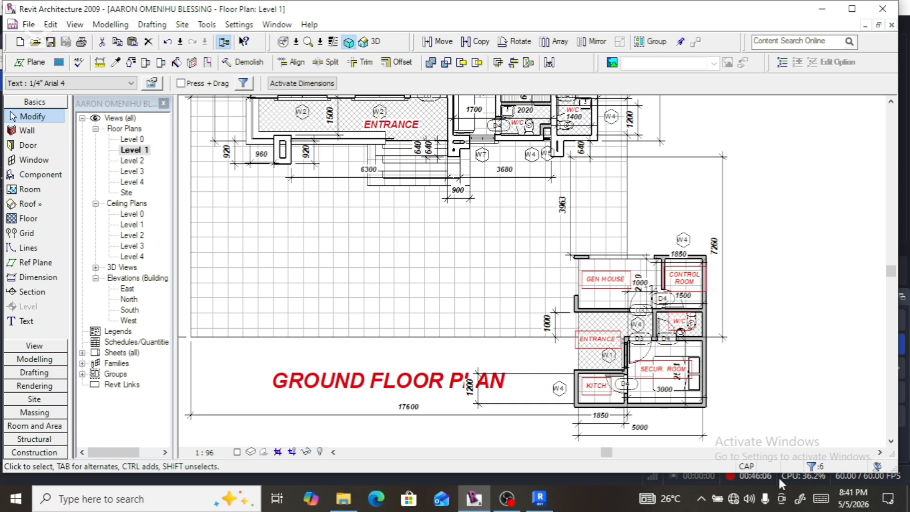
pyautogui.press('Down')
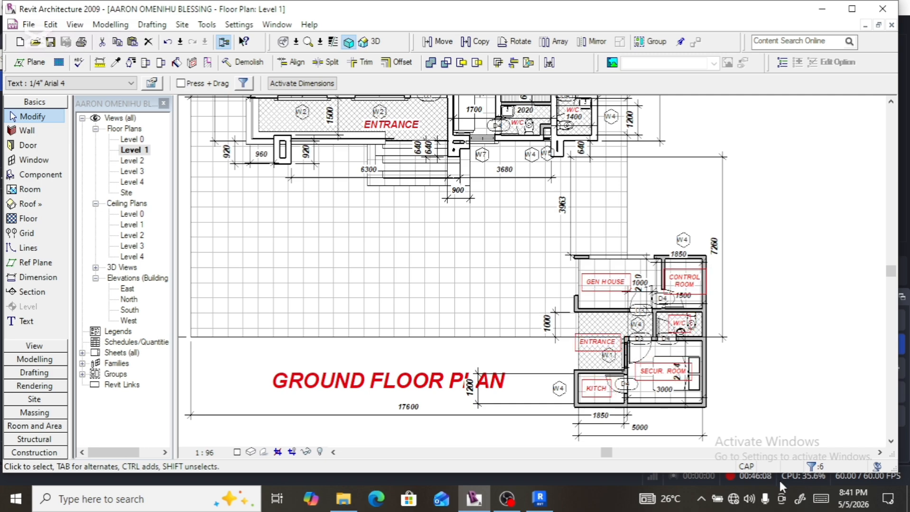
pyautogui.click(791, 364)
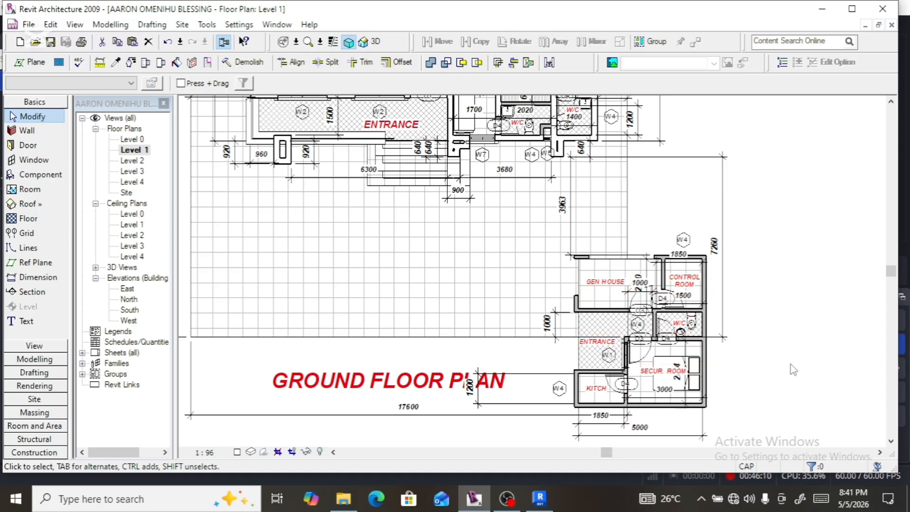
# Step: Move the GROUND FLOOR PLAN title down below the overall dimension lines, clear of the outbuilding's dimensions
pyautogui.scroll(-2, 796, 361)
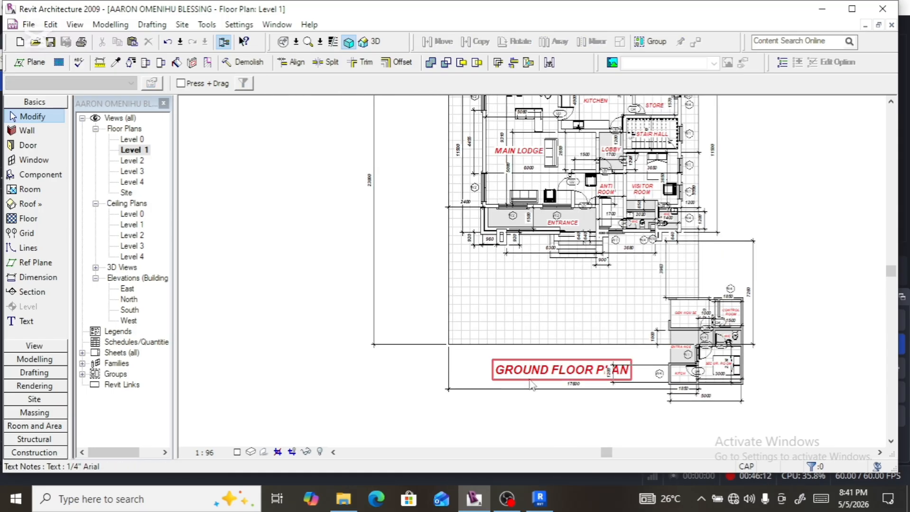
pyautogui.click(612, 371)
pyautogui.scroll(-3, 594, 375)
pyautogui.scroll(2, 596, 390)
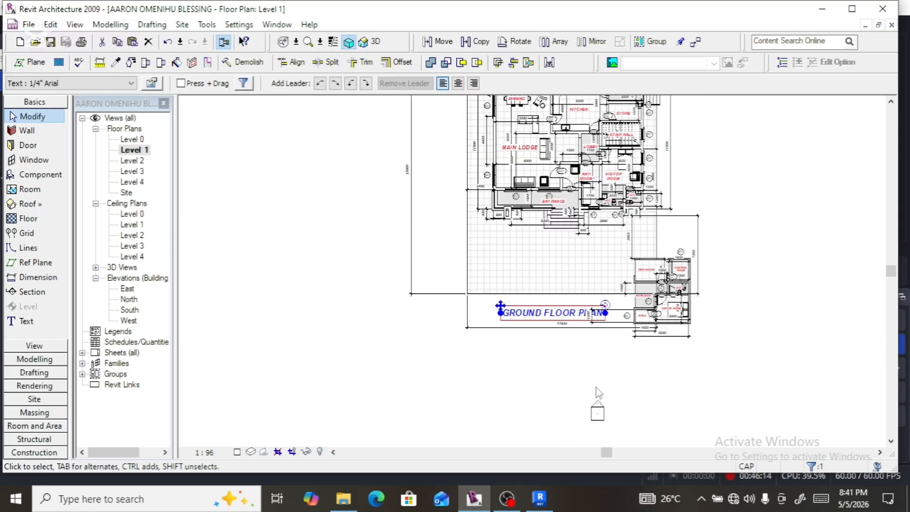
pyautogui.moveTo(500, 306); pyautogui.dragTo(506, 346)
pyautogui.click(593, 372)
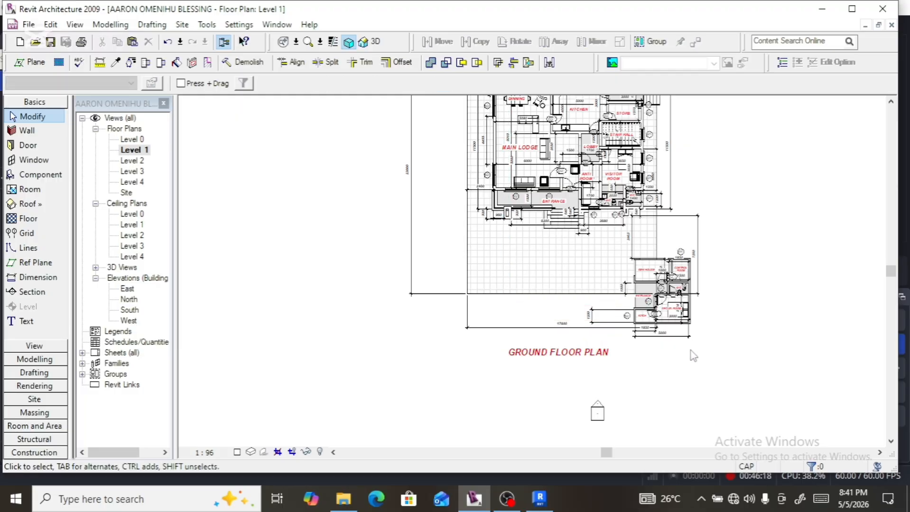
pyautogui.scroll(-2, 712, 362)
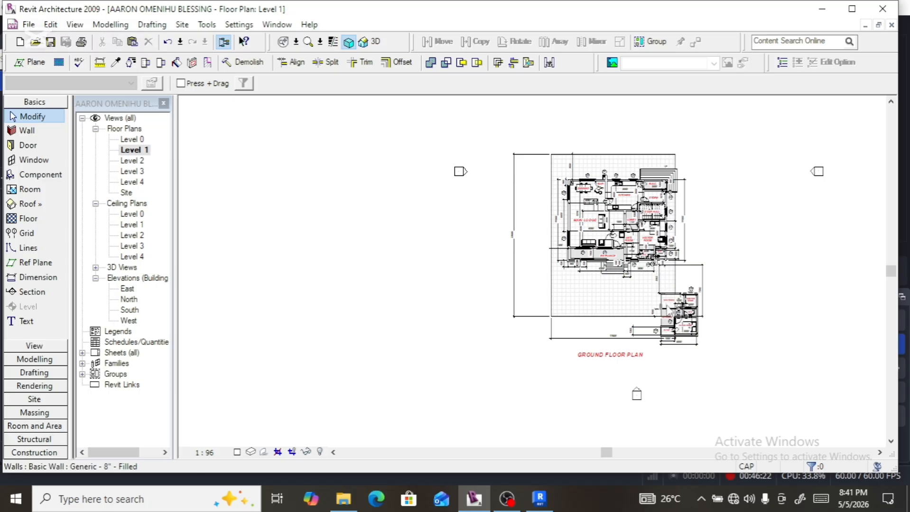
pyautogui.scroll(2, 678, 327)
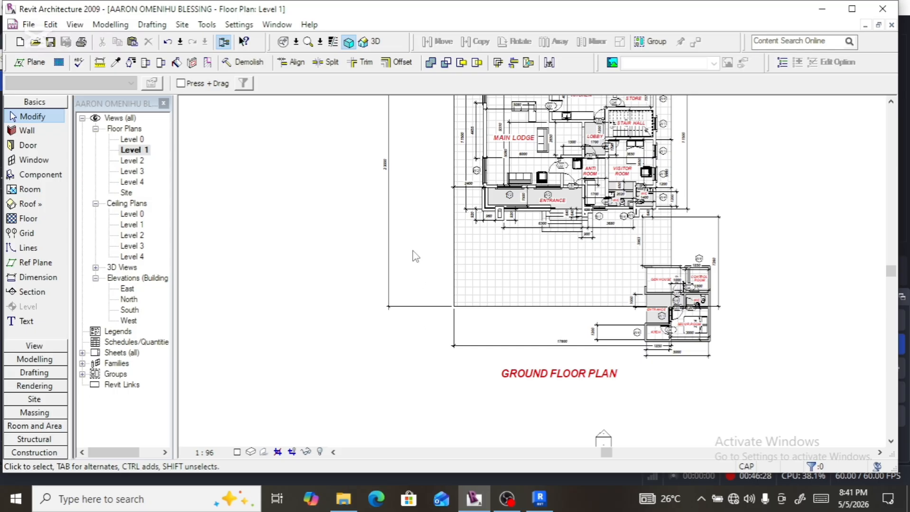
pyautogui.scroll(-2, 416, 257)
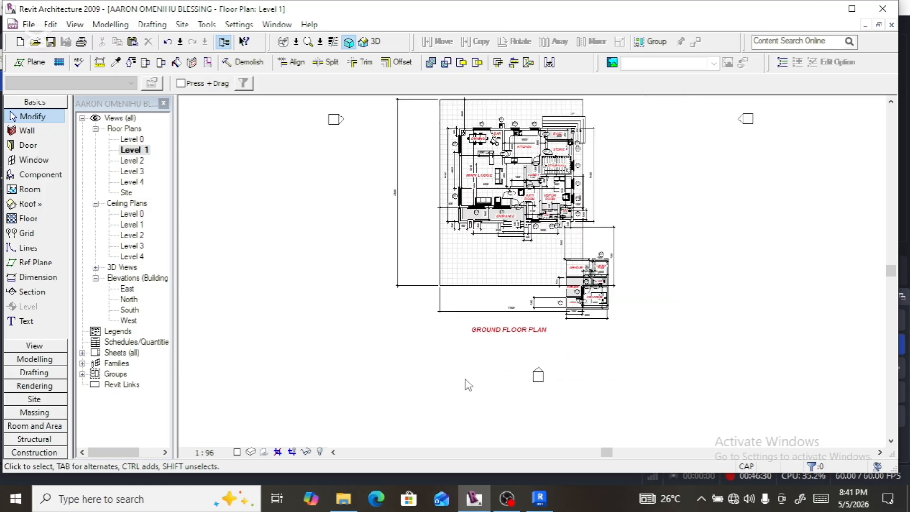